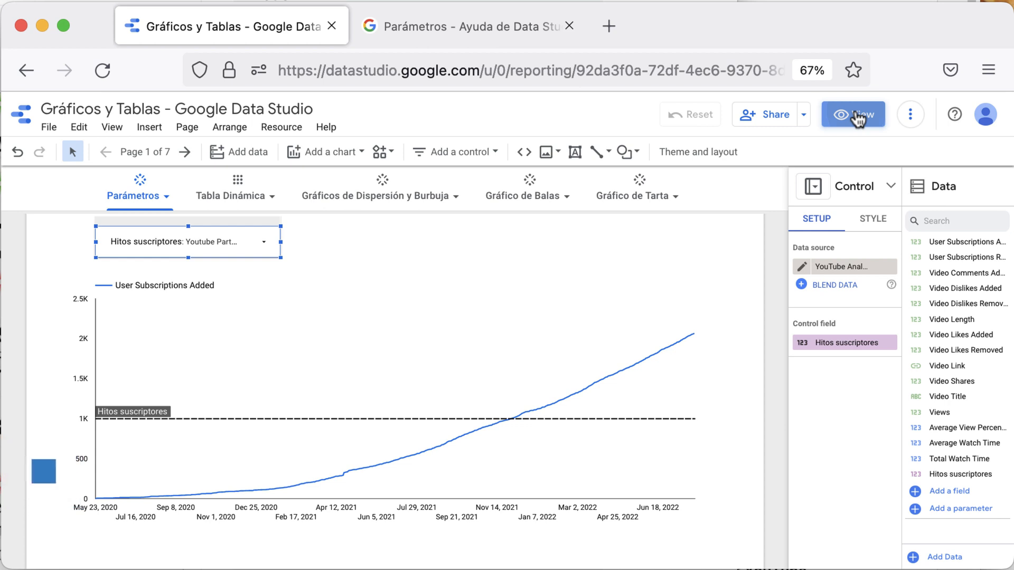
# Switch the report to view mode and set the Hitos suscriptores control to Community Tab
pyautogui.click(856, 118)
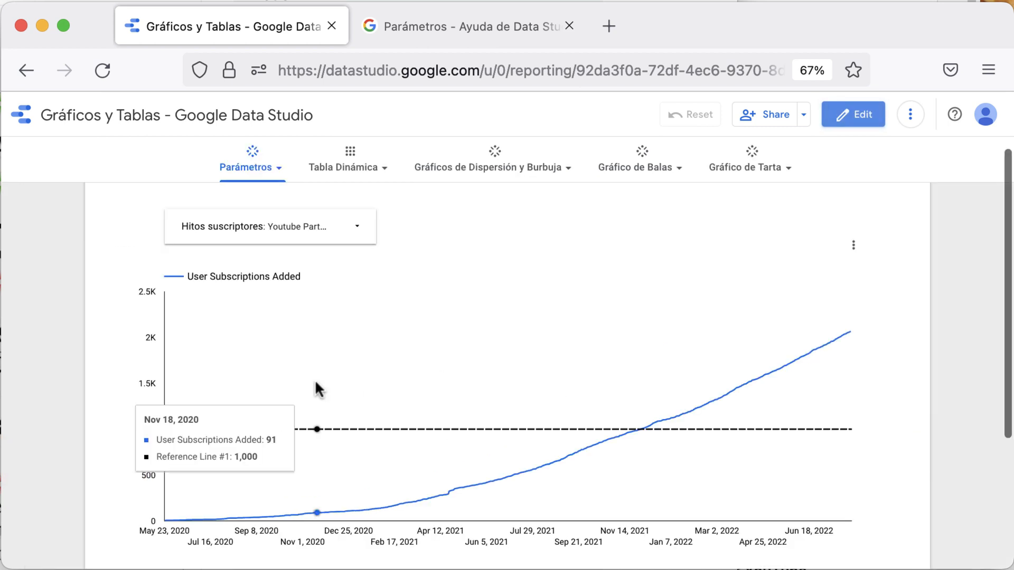
pyautogui.click(340, 231)
pyautogui.click(345, 277)
pyautogui.click(482, 256)
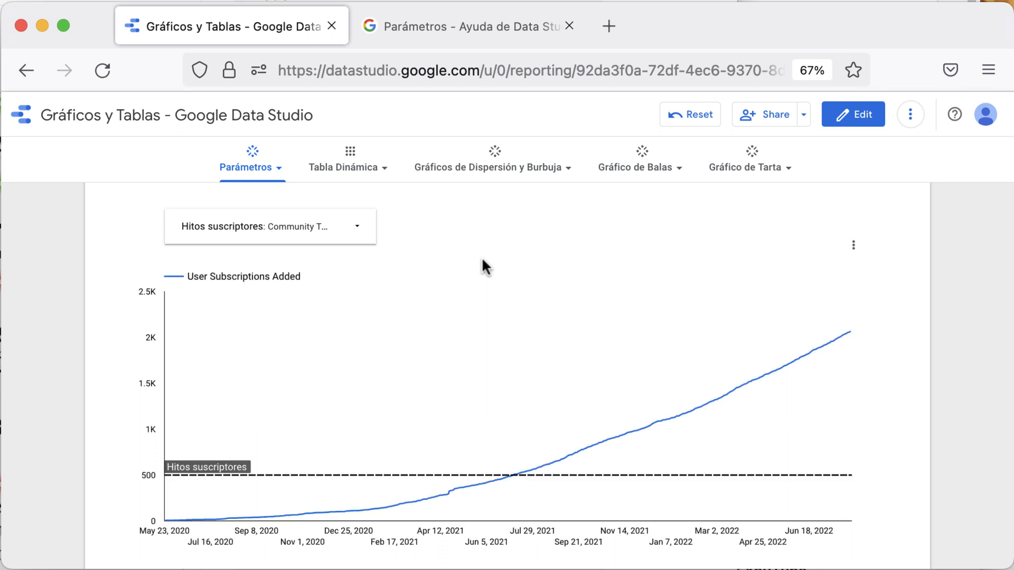
# Set the Hitos suscriptores control above the line chart to Silver Award
pyautogui.click(289, 244)
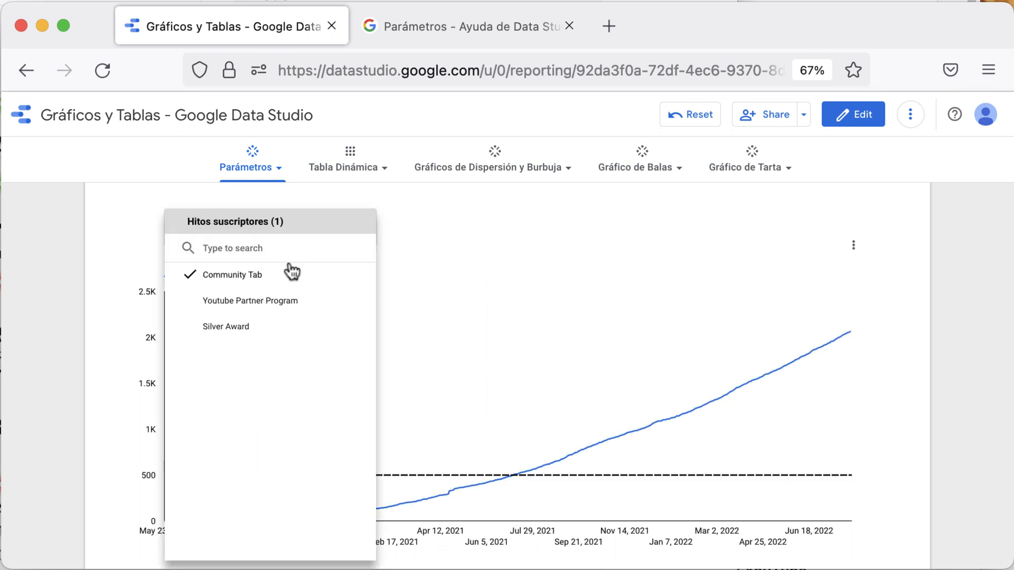
pyautogui.click(287, 327)
pyautogui.click(459, 280)
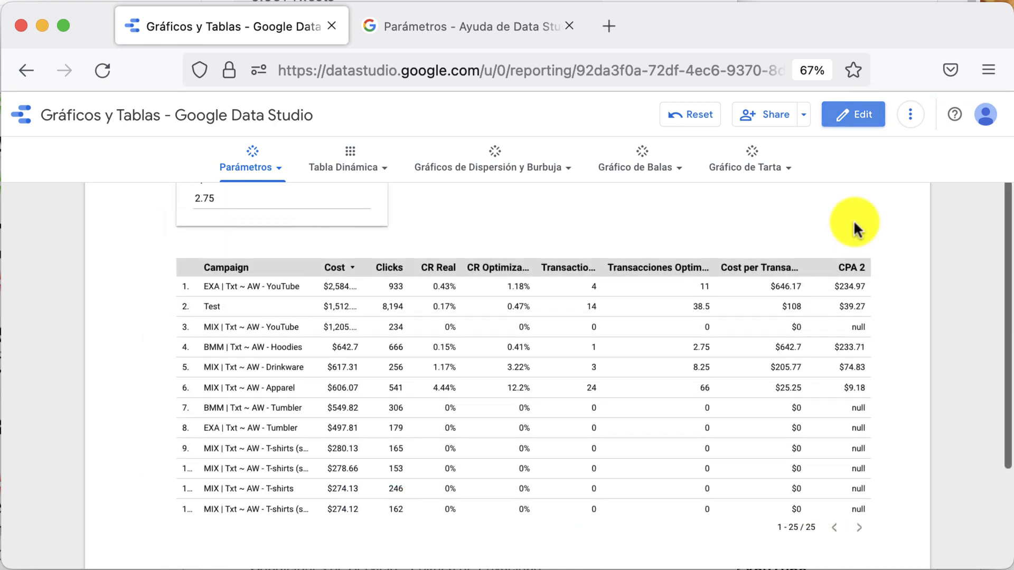
# Set the Optimizar CR value above the campaign table to 1.35
pyautogui.click(211, 203)
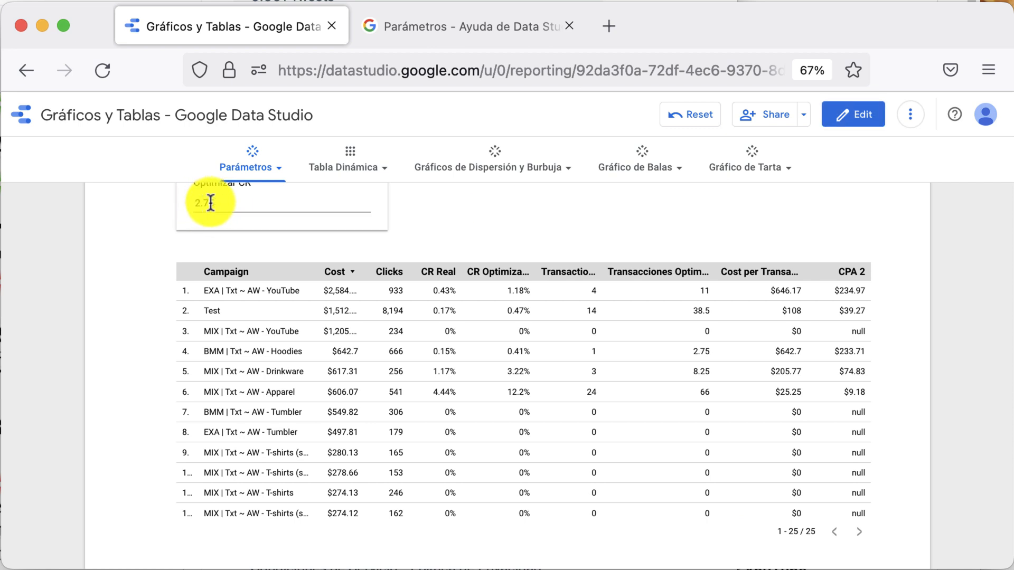
pyautogui.press('BackSpace')
pyautogui.press('BackSpace')
pyautogui.press('BackSpace')
pyautogui.press('BackSpace')
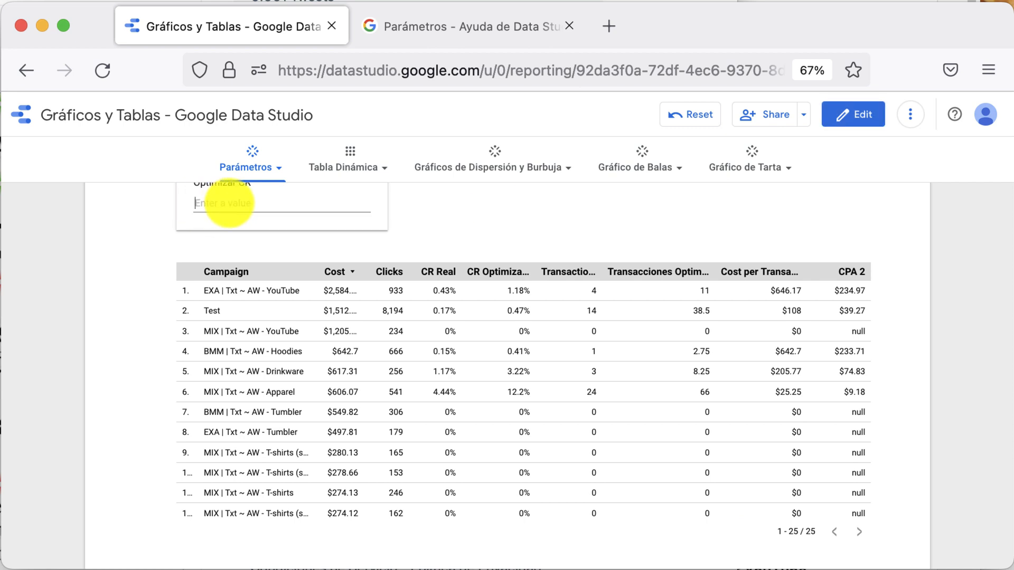
pyautogui.write('1.35')
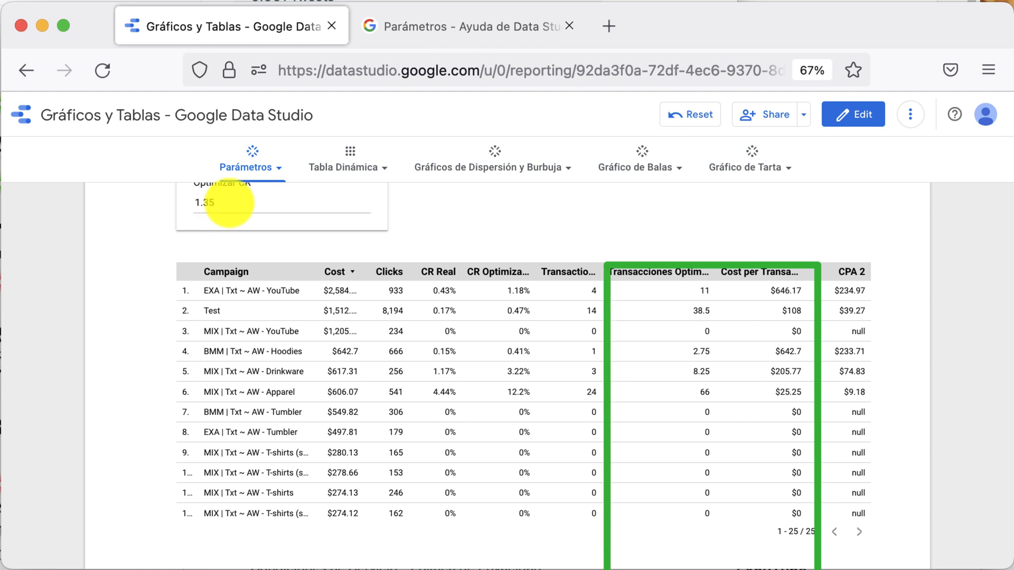
pyautogui.press('Return')
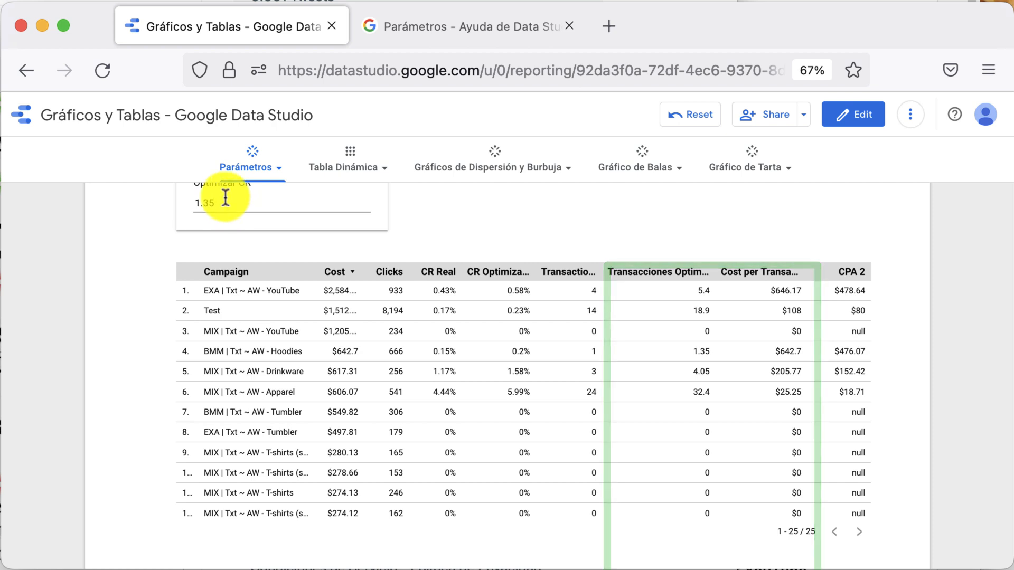
# Set the Optimizar CR value above the campaign table to 0.05
pyautogui.press('BackSpace')
pyautogui.press('BackSpace')
pyautogui.press('BackSpace')
pyautogui.press('BackSpace')
pyautogui.write('0')
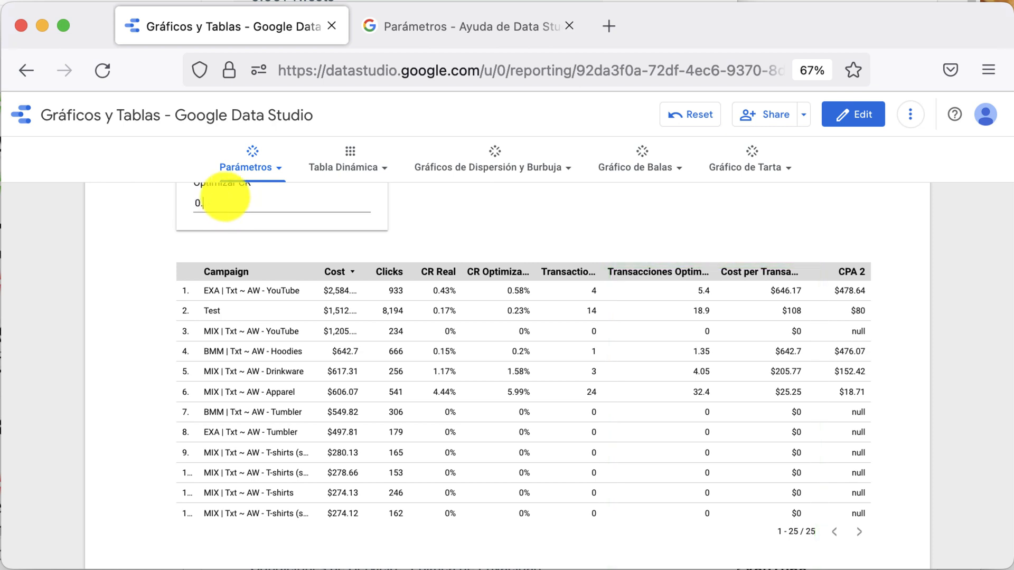
pyautogui.write('.05')
pyautogui.press('Return')
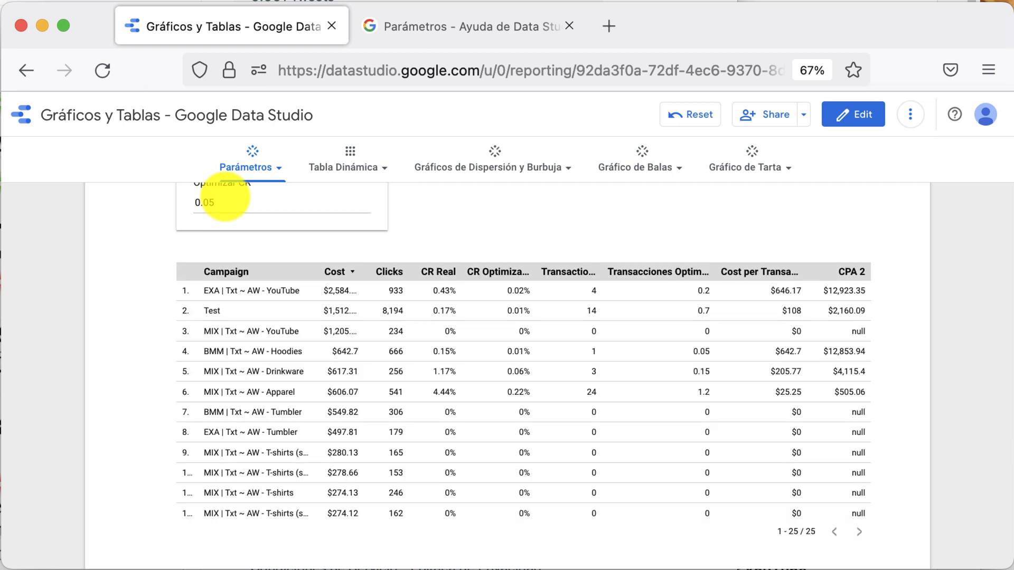
pyautogui.scroll(1, 509, 311)
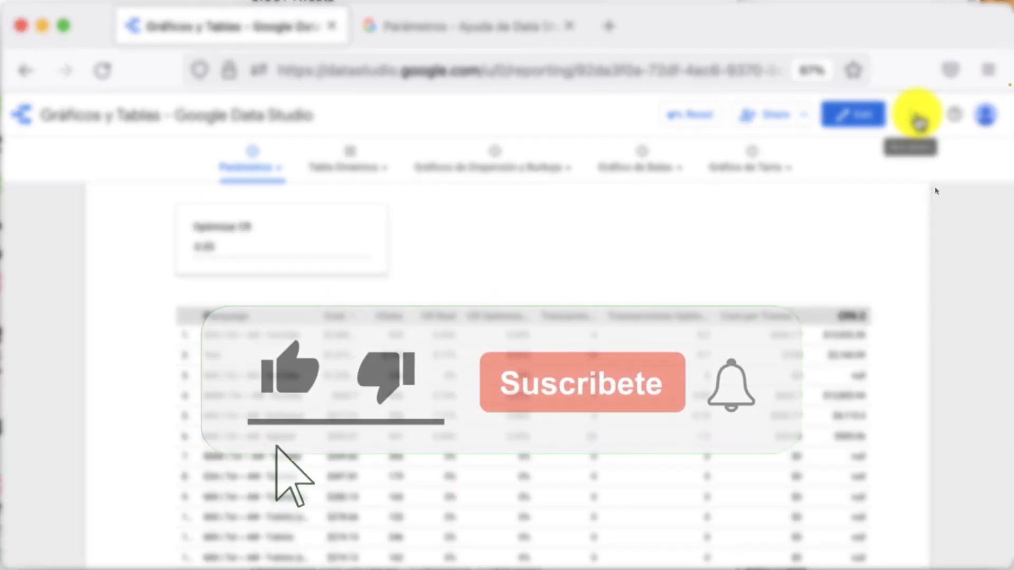
pyautogui.scroll(-1, 989, 239)
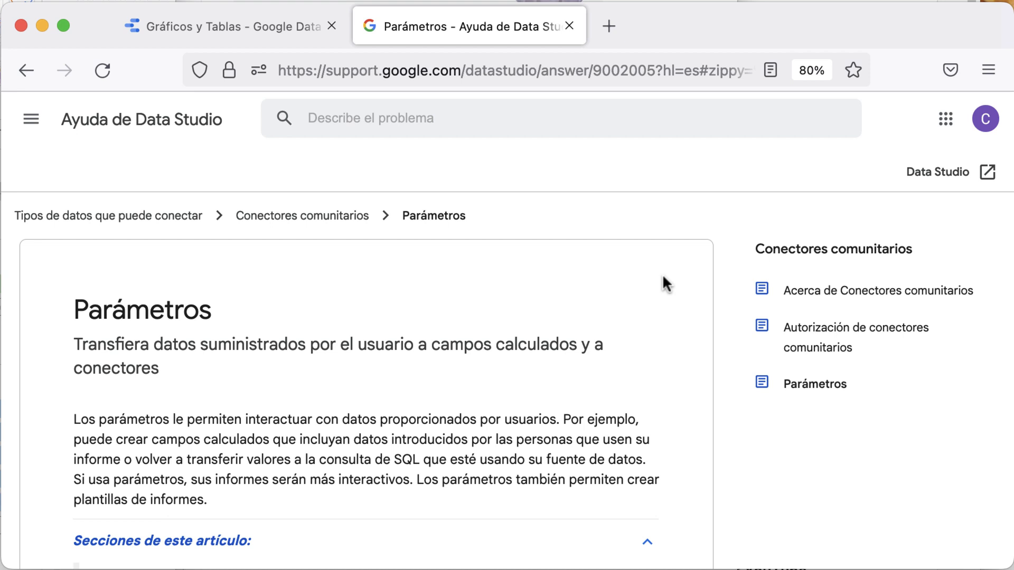
# Read the introduction, section list and Cómo funcionan los parámetros part of the Parámetros help article
pyautogui.scroll(-5, 663, 279)
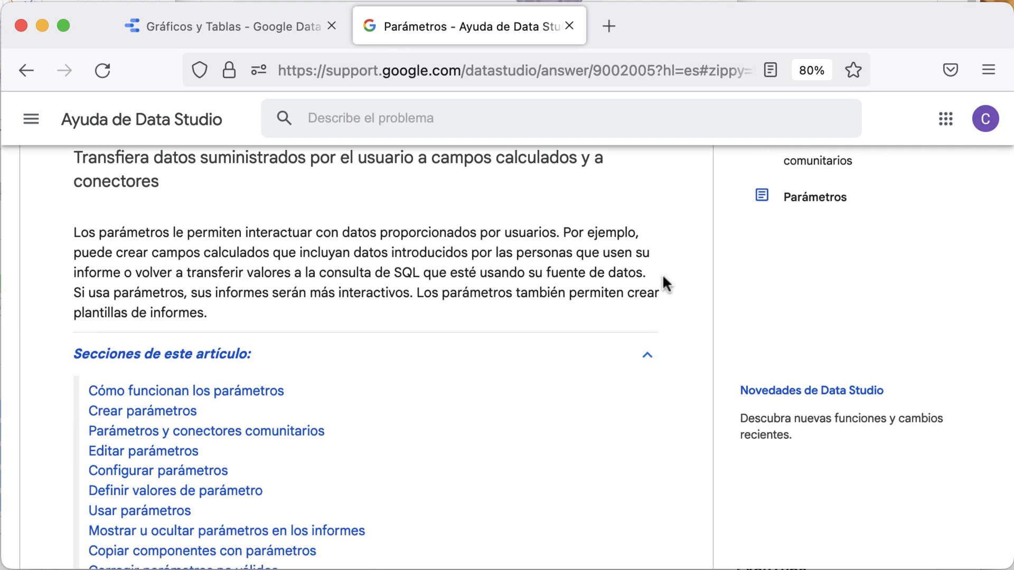
pyautogui.scroll(-7, 663, 279)
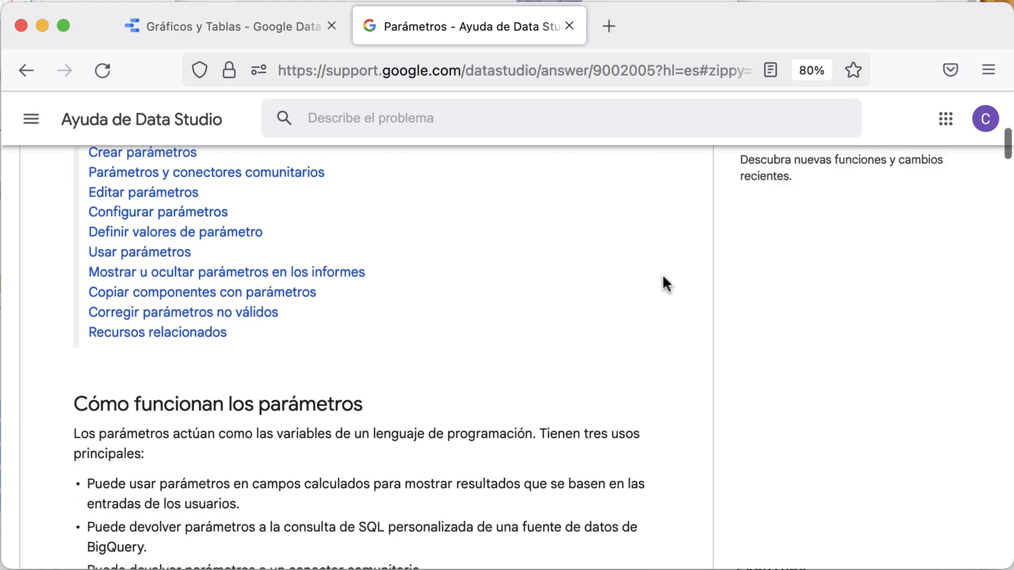
pyautogui.scroll(-5, 662, 273)
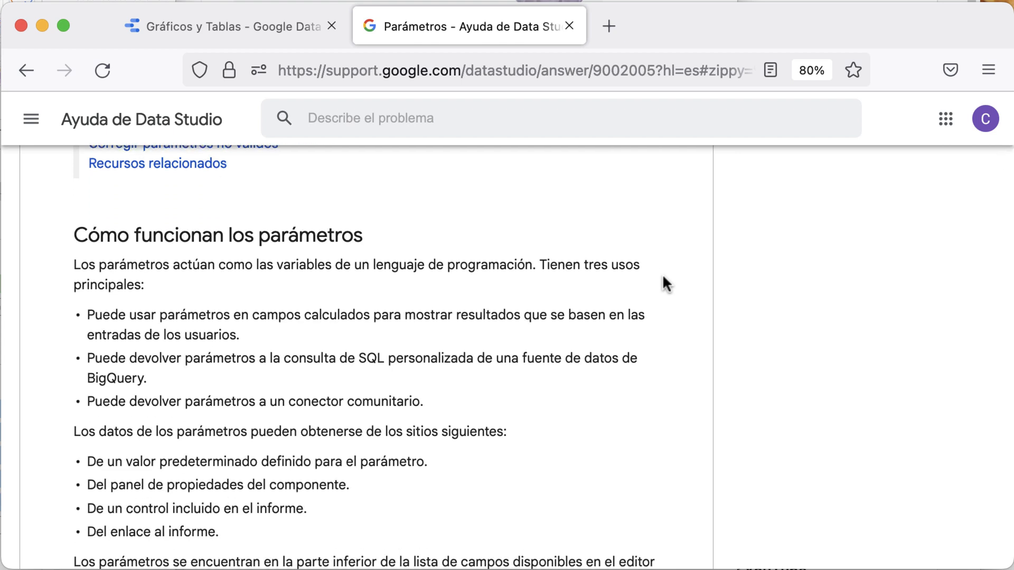
pyautogui.scroll(-6, 663, 274)
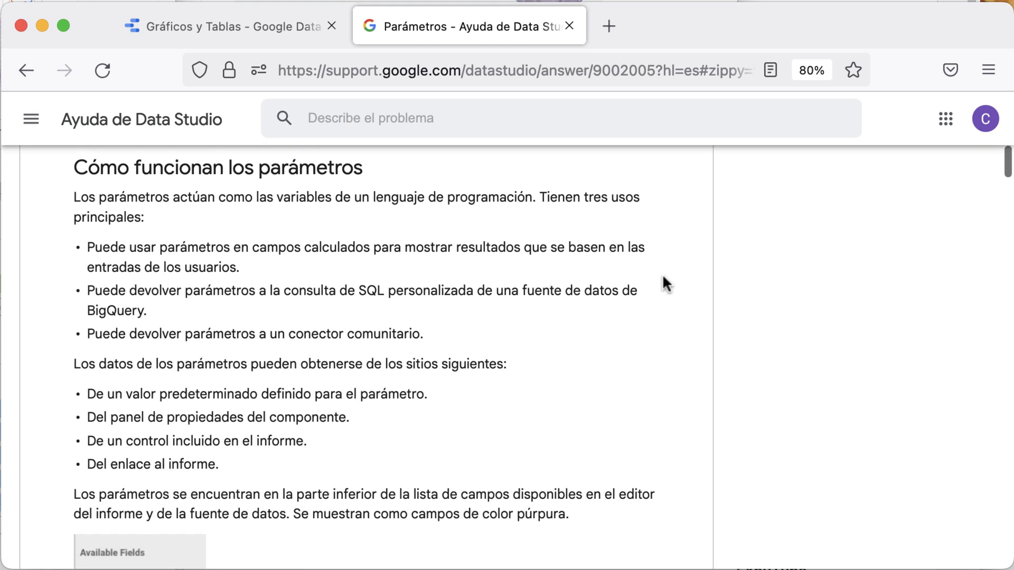
pyautogui.scroll(20, 662, 273)
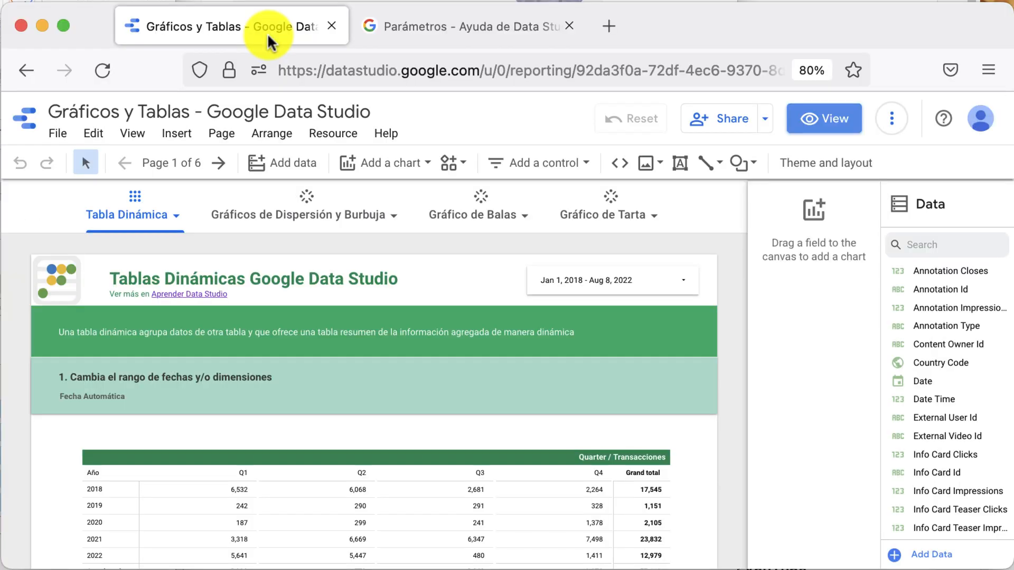
# Open the report's page list and collapse the Tabla Dinámica, Gráficos de Dispersión y Burbuja, Gráfico de Balas and Gráfico de Tarta sections
pyautogui.click(169, 162)
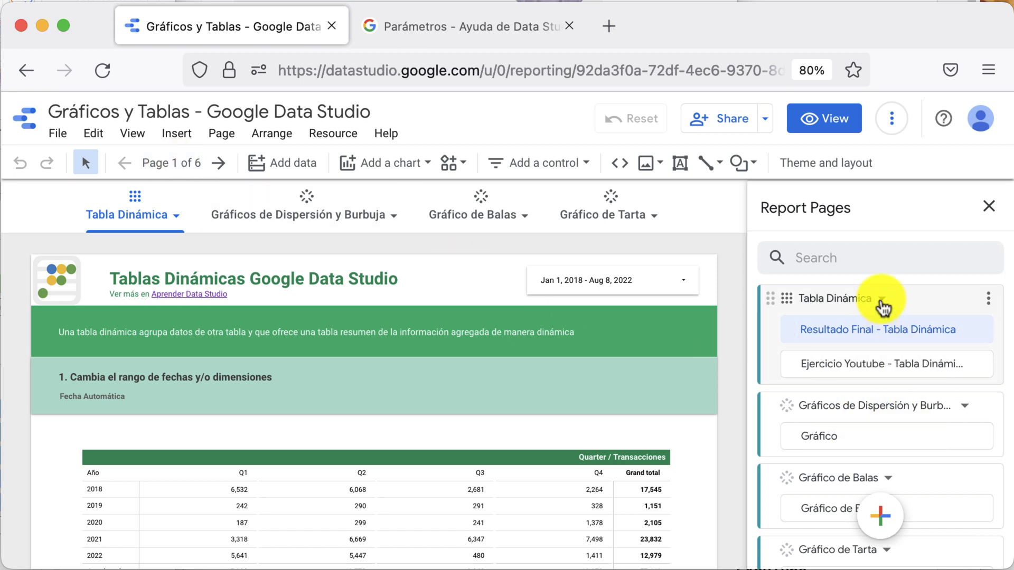
pyautogui.click(880, 300)
pyautogui.click(962, 333)
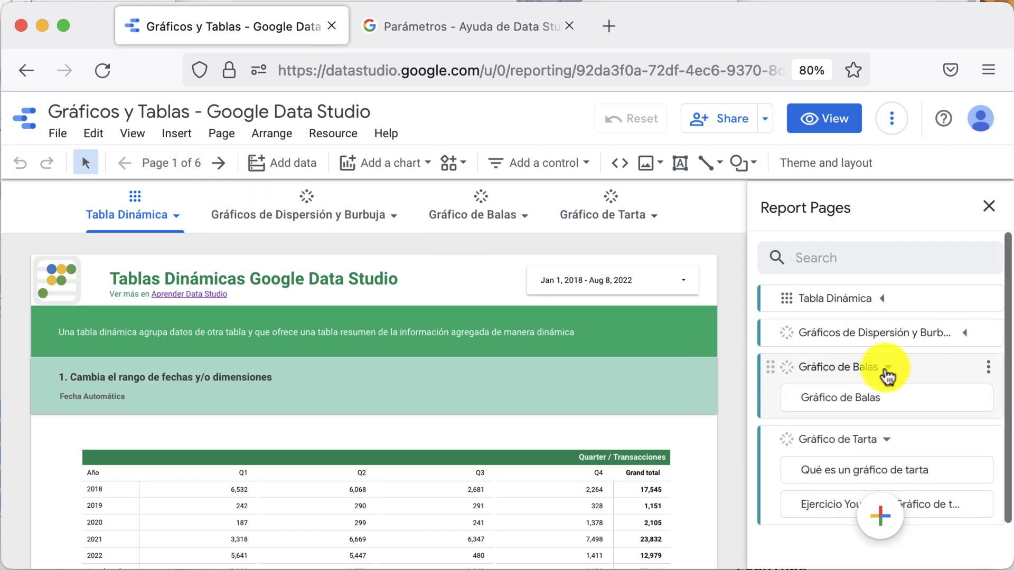
pyautogui.click(885, 369)
pyautogui.click(885, 403)
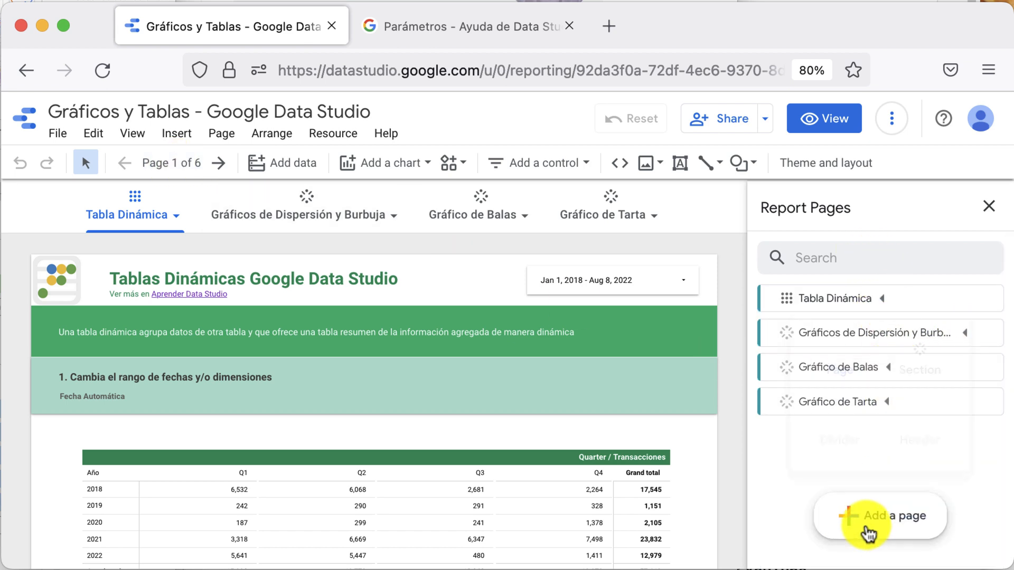
# Add two new sections to the report and expand the Tabla Dinámica section to locate them
pyautogui.click(869, 522)
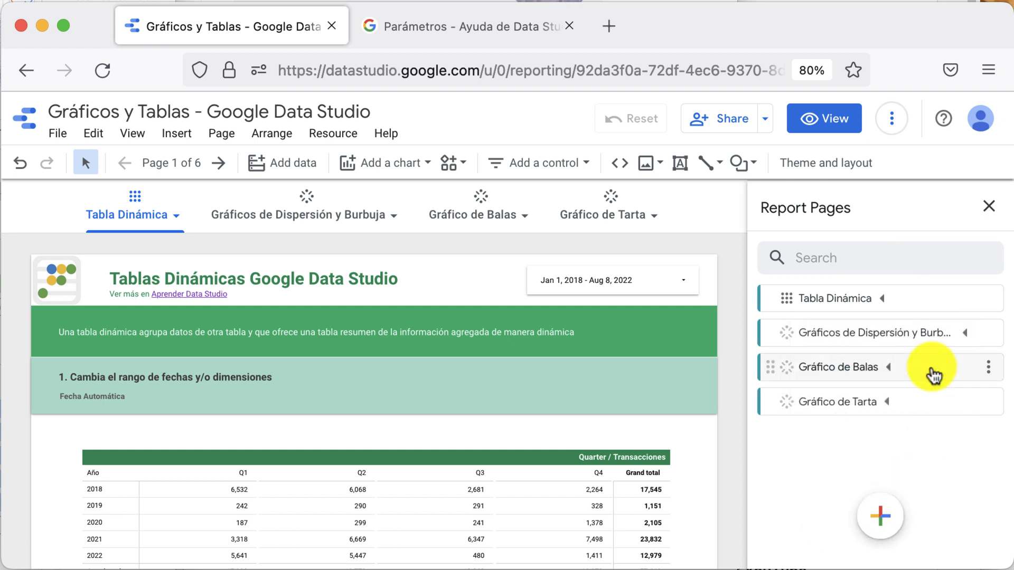
pyautogui.click(881, 516)
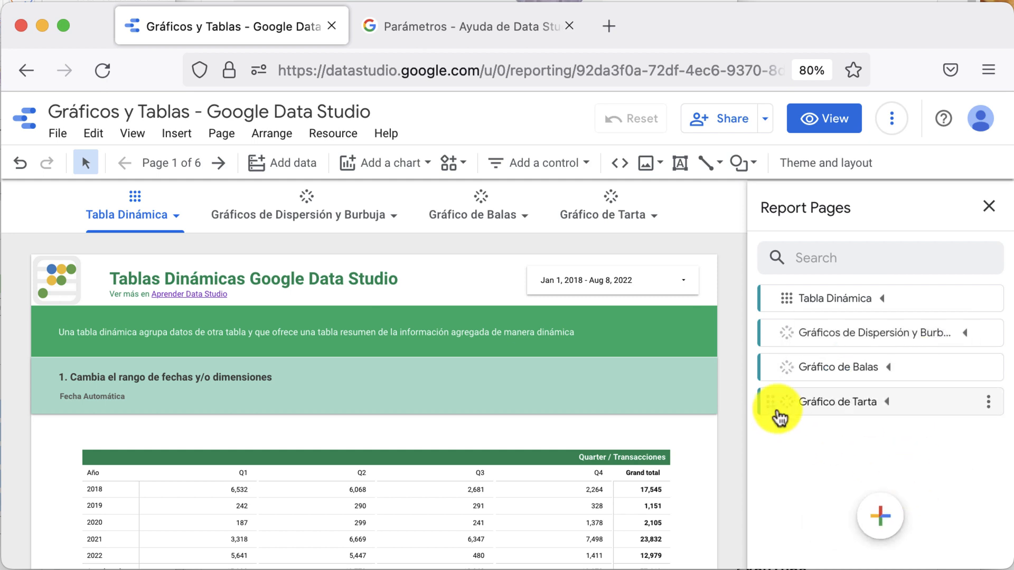
pyautogui.click(778, 410)
pyautogui.click(777, 411)
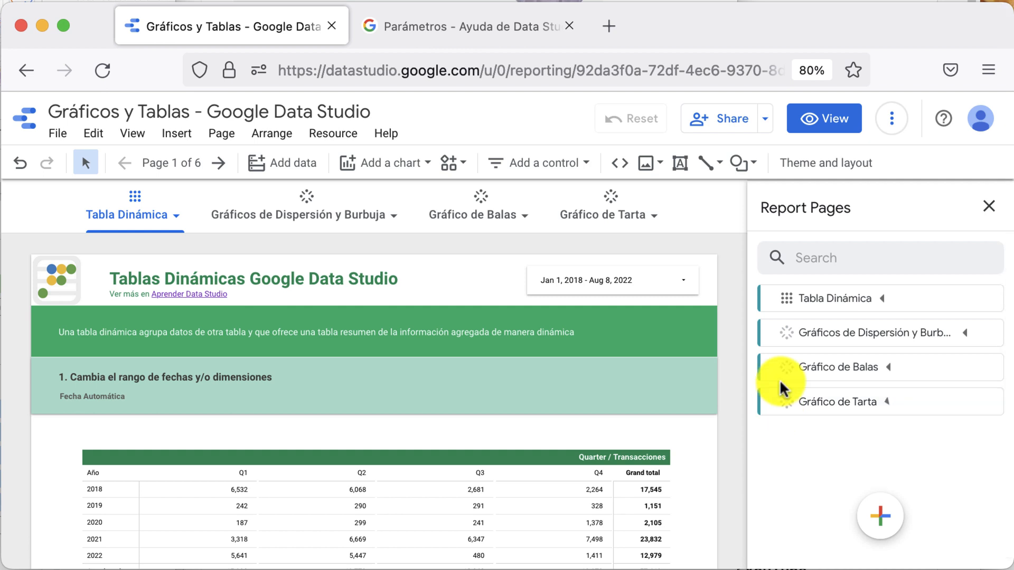
pyautogui.click(788, 375)
pyautogui.click(788, 375)
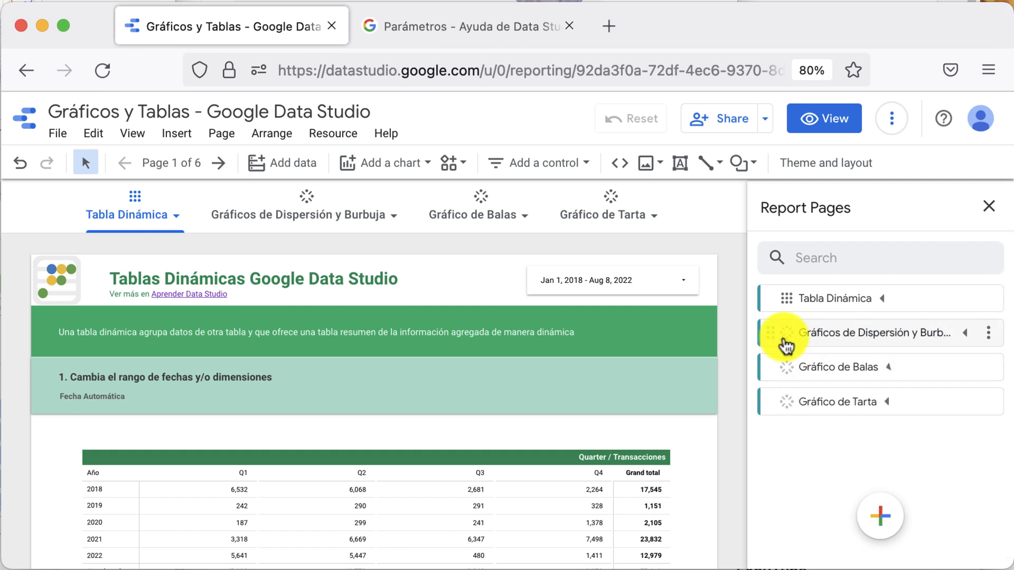
pyautogui.click(787, 338)
pyautogui.click(791, 336)
pyautogui.click(785, 299)
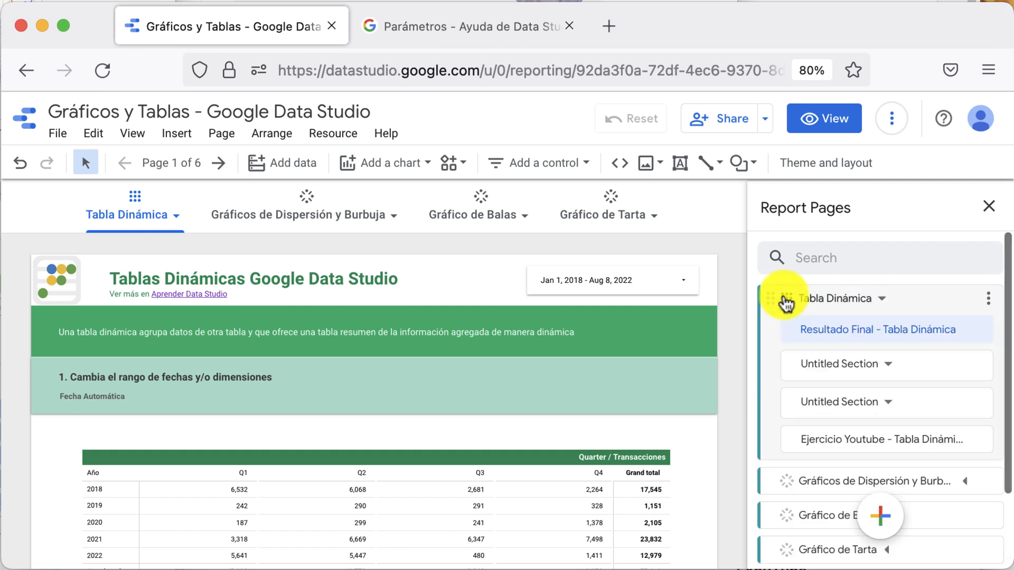
# Move one Untitled Section above Tabla Dinámica and delete the other one left inside Tabla Dinámica
pyautogui.moveTo(872, 384); pyautogui.dragTo(786, 290)
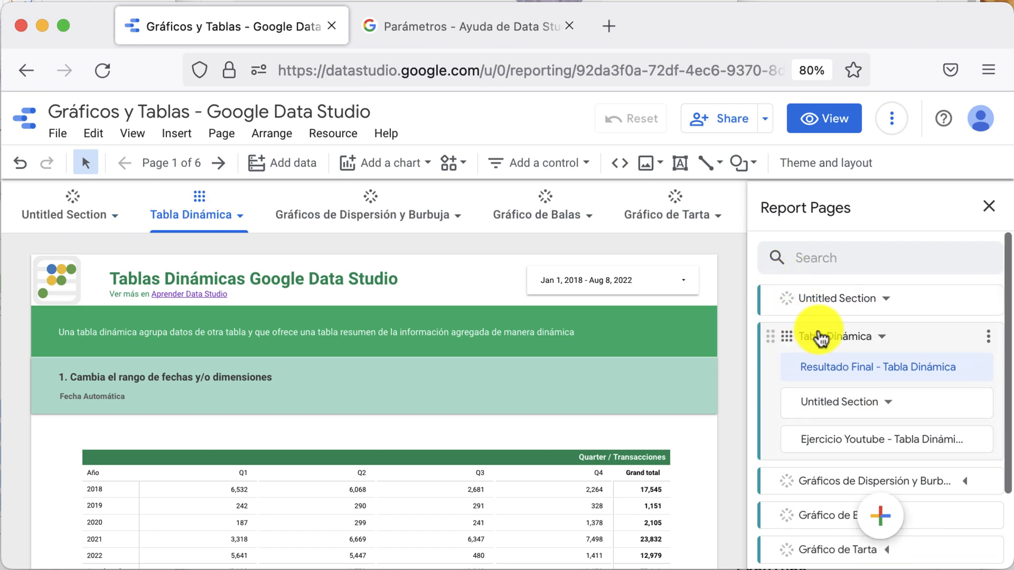
pyautogui.click(979, 408)
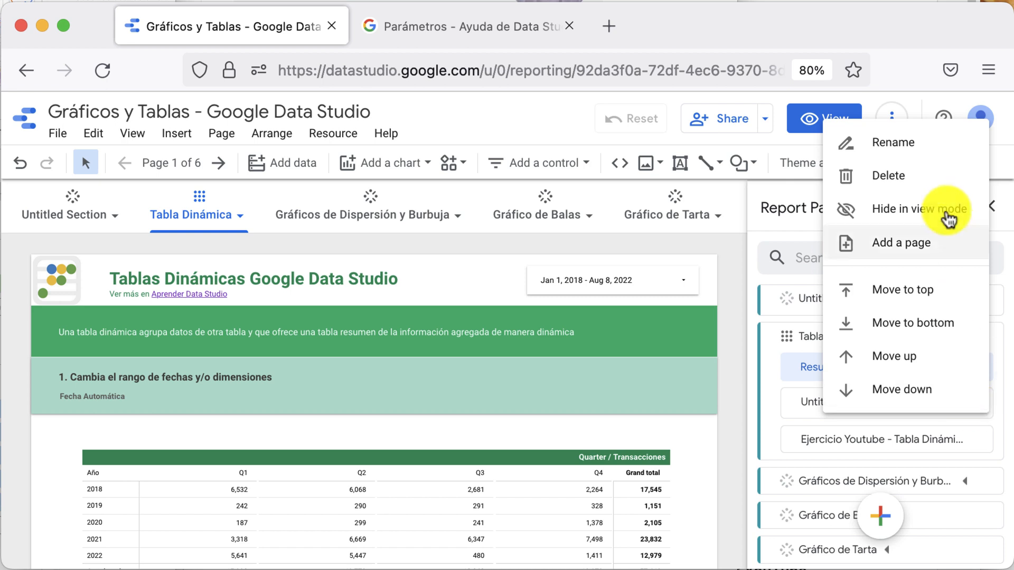
pyautogui.click(925, 175)
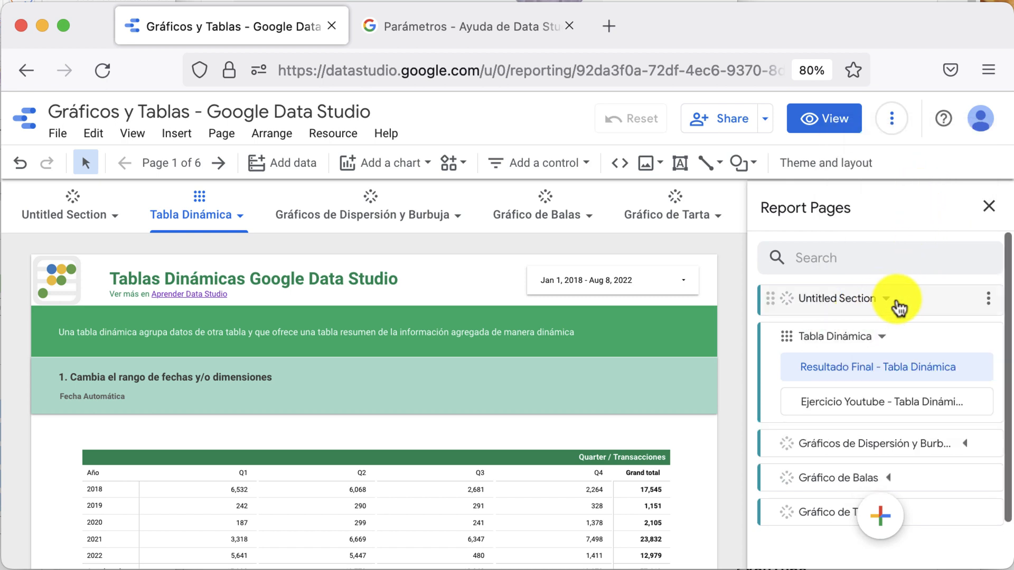
# Rename the Untitled Section at the start of the page list as Parámetros
pyautogui.click(986, 302)
pyautogui.click(986, 309)
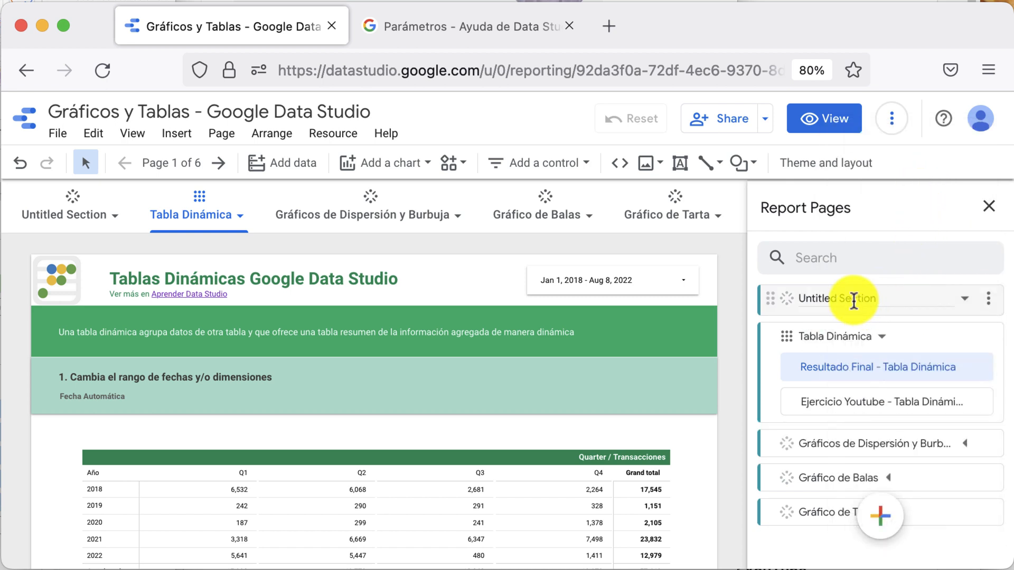
pyautogui.tripleClick(851, 299)
pyautogui.write('Para')
pyautogui.press('BackSpace')
pyautogui.write('ámetros')
pyautogui.press('Return')
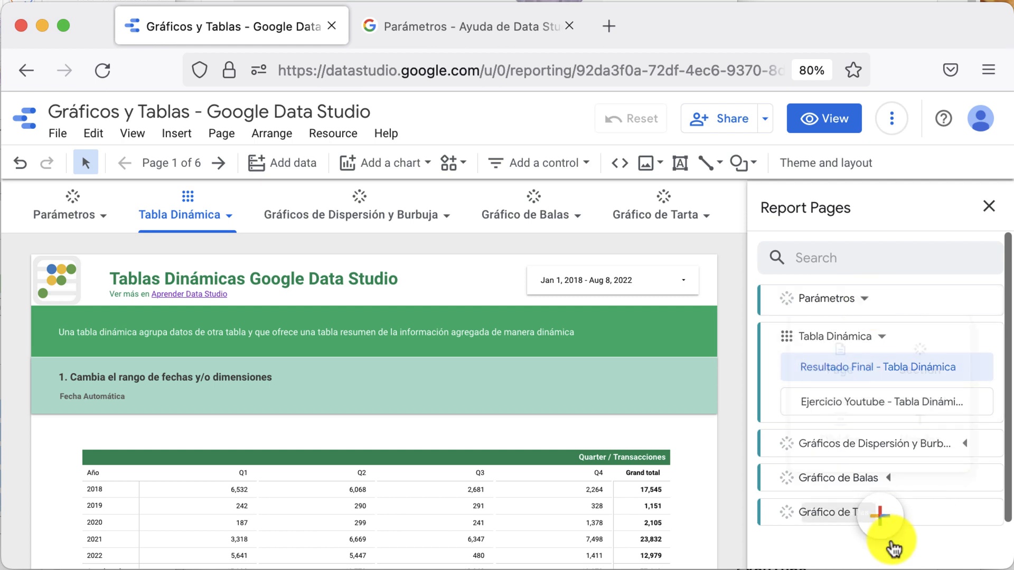
# Add a new blank page to the report and move it into the Parámetros section
pyautogui.click(891, 521)
pyautogui.click(892, 522)
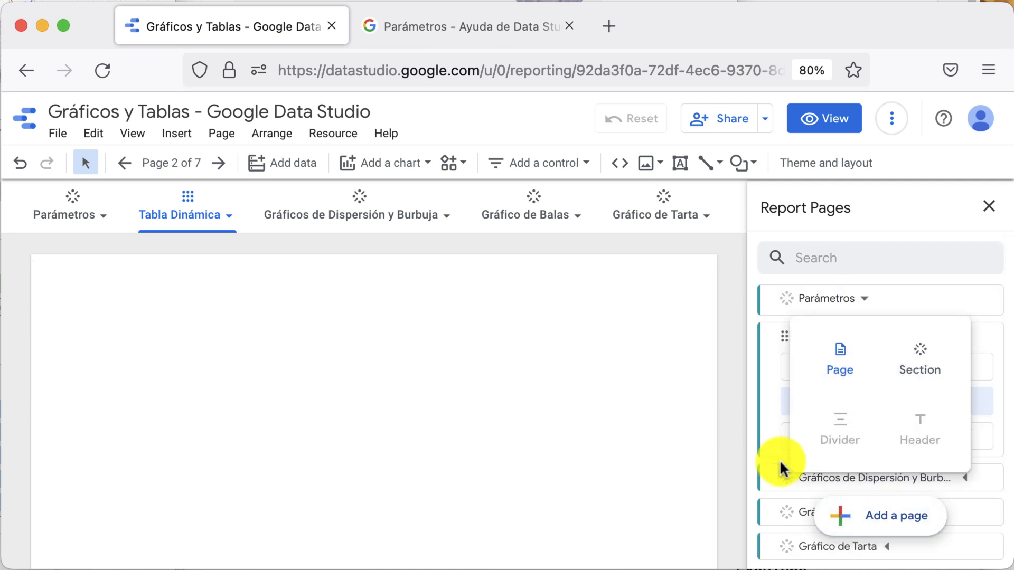
pyautogui.moveTo(792, 401); pyautogui.dragTo(796, 312)
# Rename the untitled page in the Parámetros section as Líneas Referencia
pyautogui.click(981, 333)
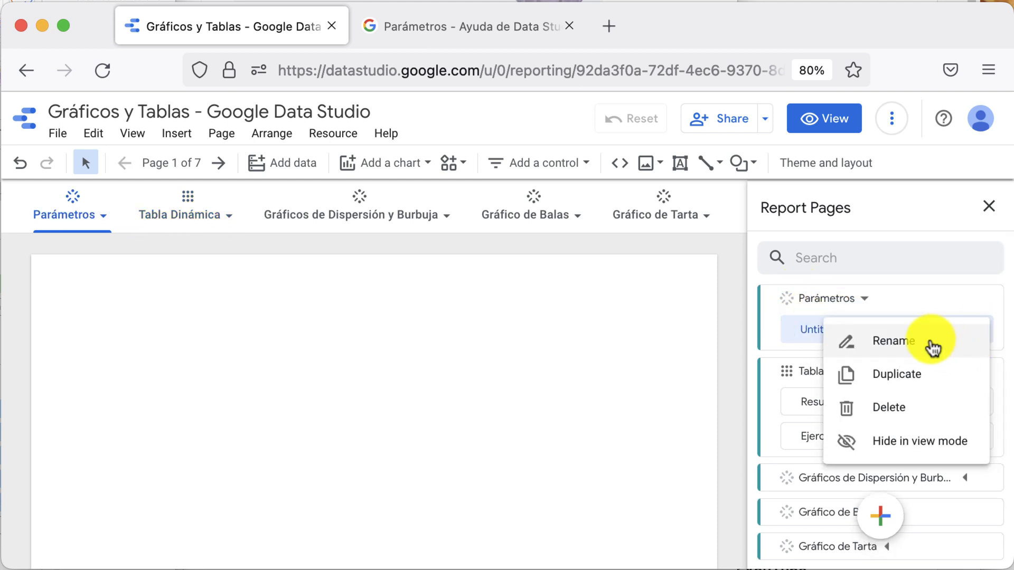
pyautogui.click(932, 345)
pyautogui.click(978, 333)
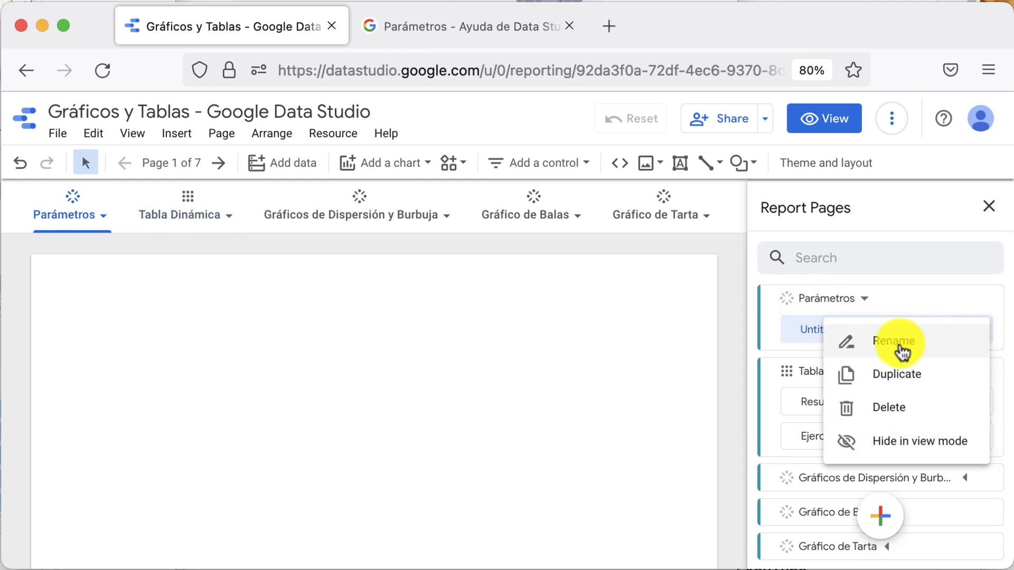
pyautogui.click(900, 344)
pyautogui.tripleClick(862, 332)
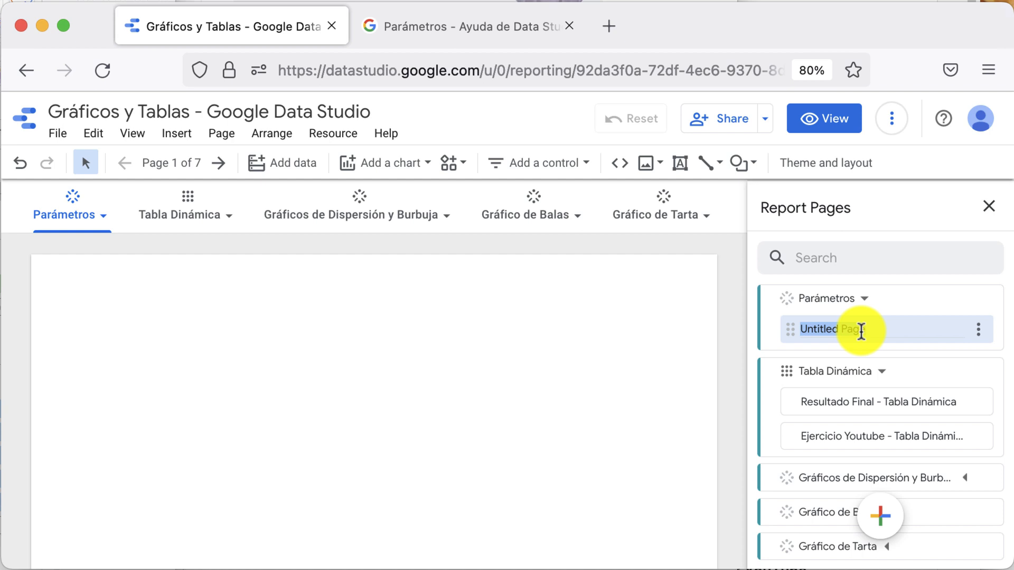
pyautogui.write('Líneas Referencia')
pyautogui.press('Return')
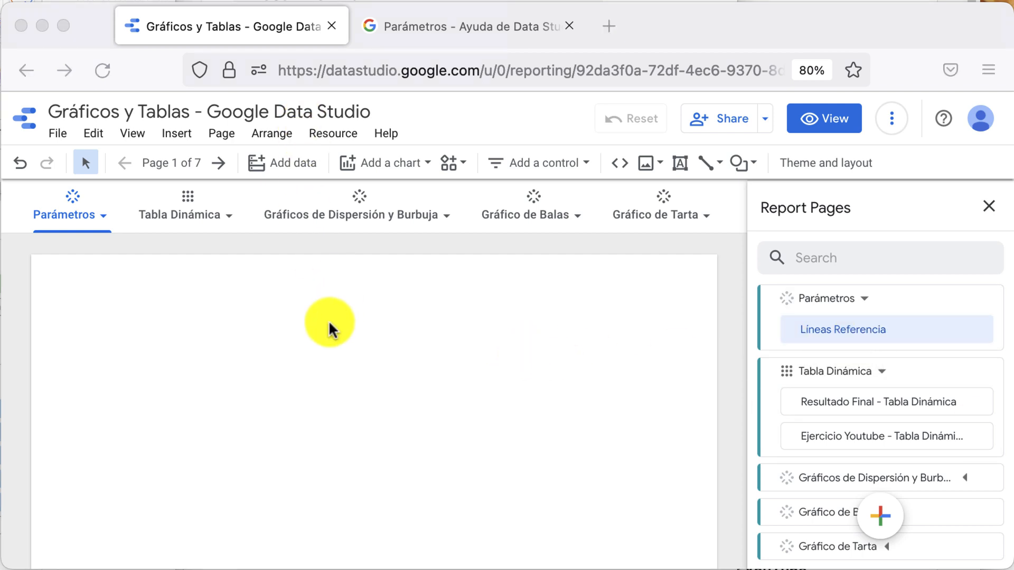
pyautogui.scroll(-1, 329, 322)
pyautogui.scroll(1, 329, 322)
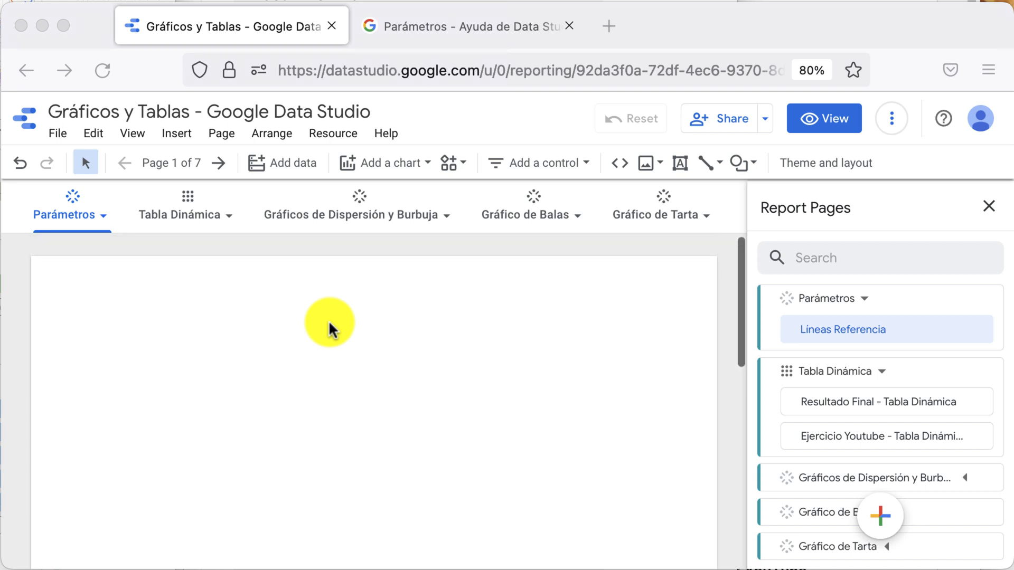
pyautogui.click(497, 445)
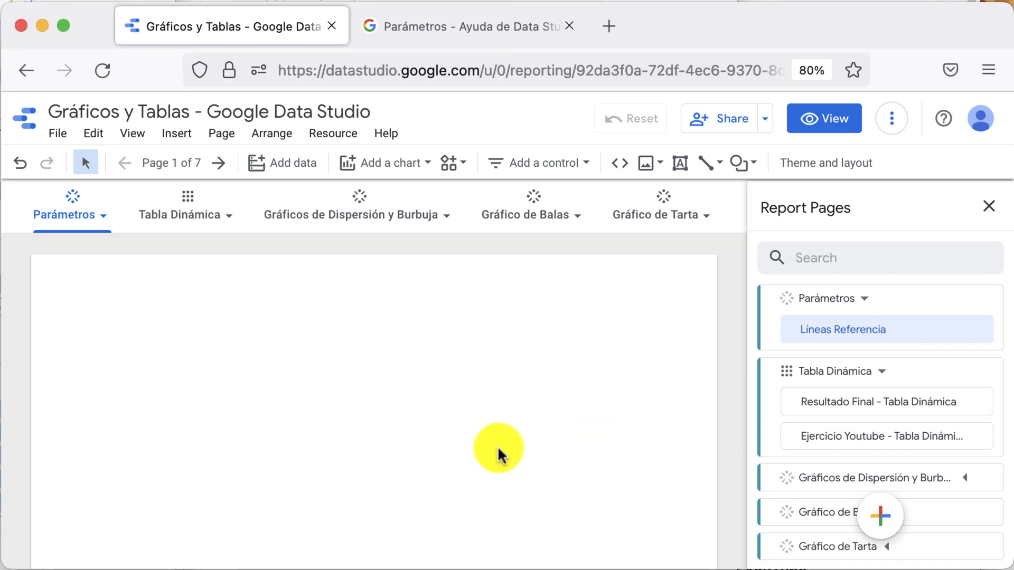
# Search the Google connectors for "youtub" and add YouTube Analytics data to the report
pyautogui.click(284, 165)
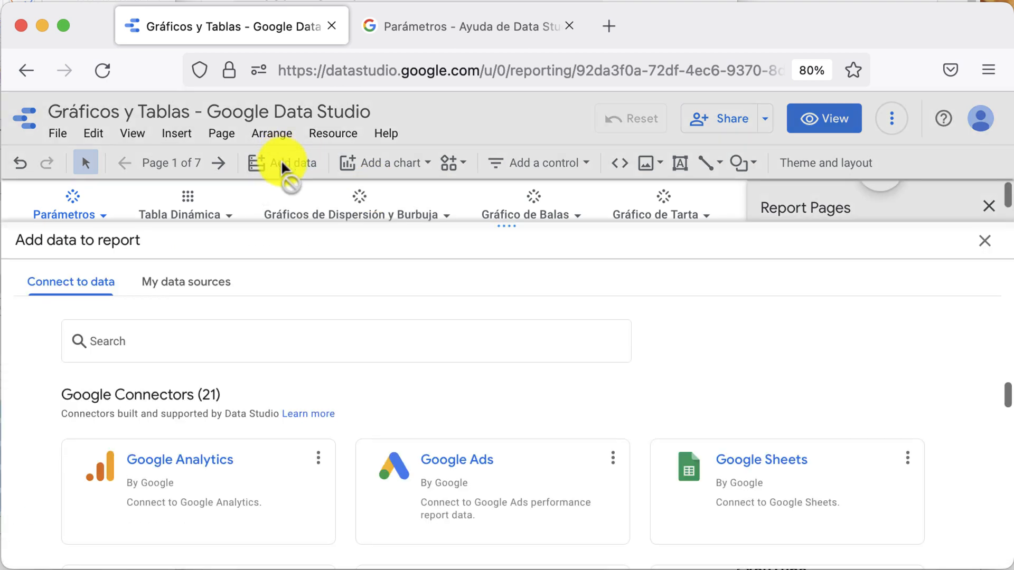
pyautogui.click(87, 347)
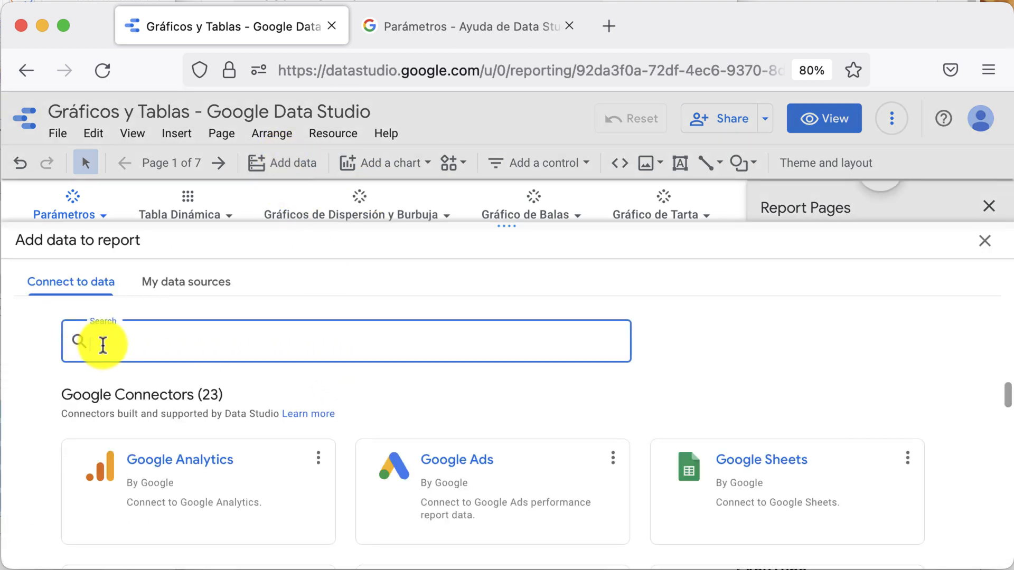
pyautogui.write('youtub')
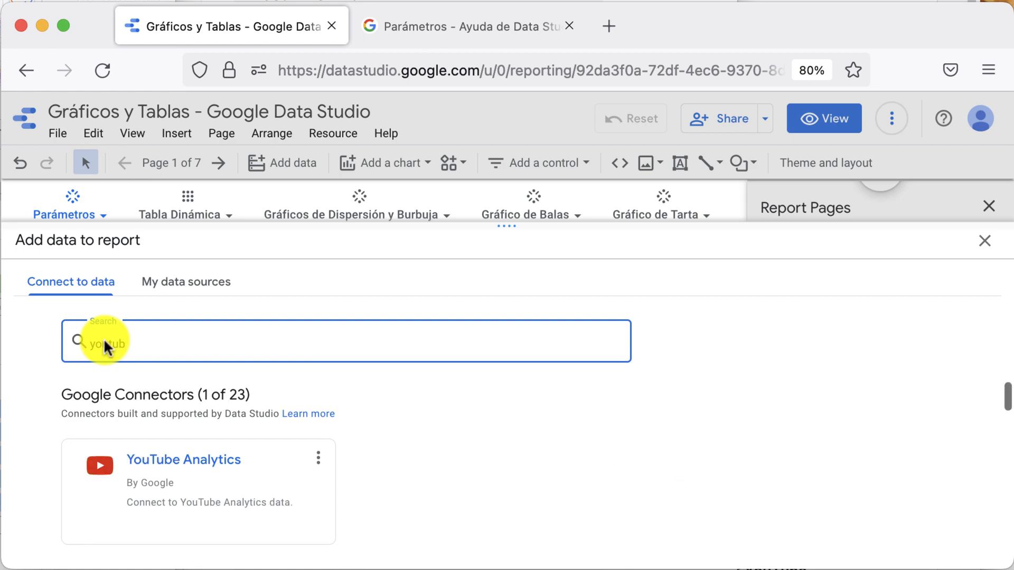
pyautogui.click(217, 497)
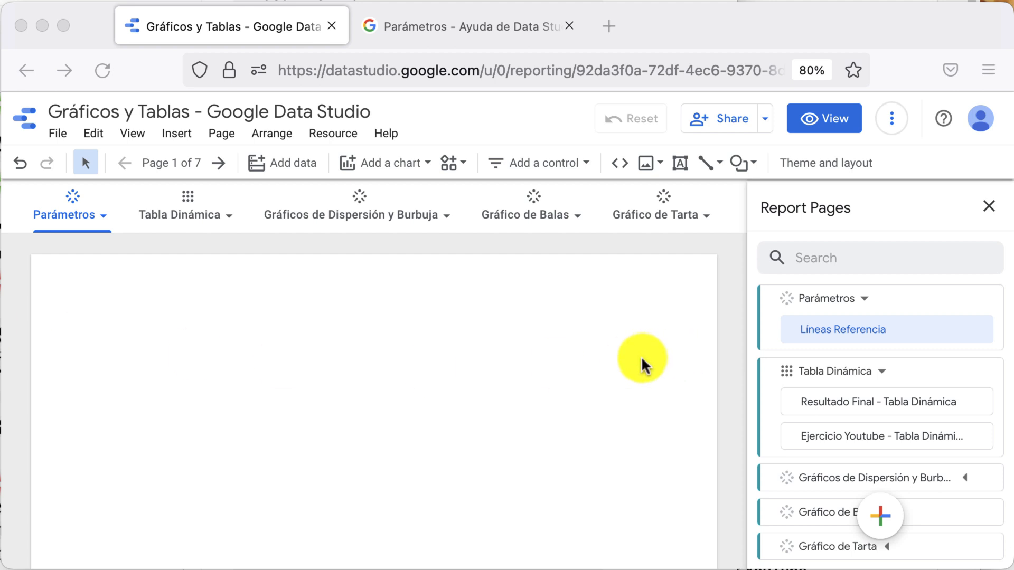
# Close the report pages list, insert a time series chart on the Líneas Referencia page and enlarge it to nearly the full page width
pyautogui.scroll(-10, 538, 376)
pyautogui.scroll(10, 538, 376)
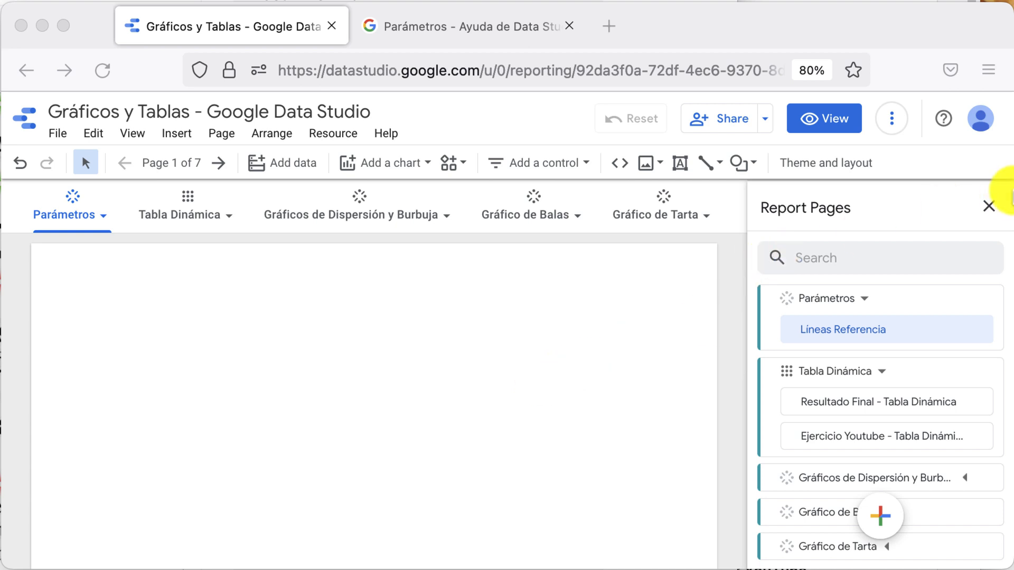
pyautogui.click(988, 207)
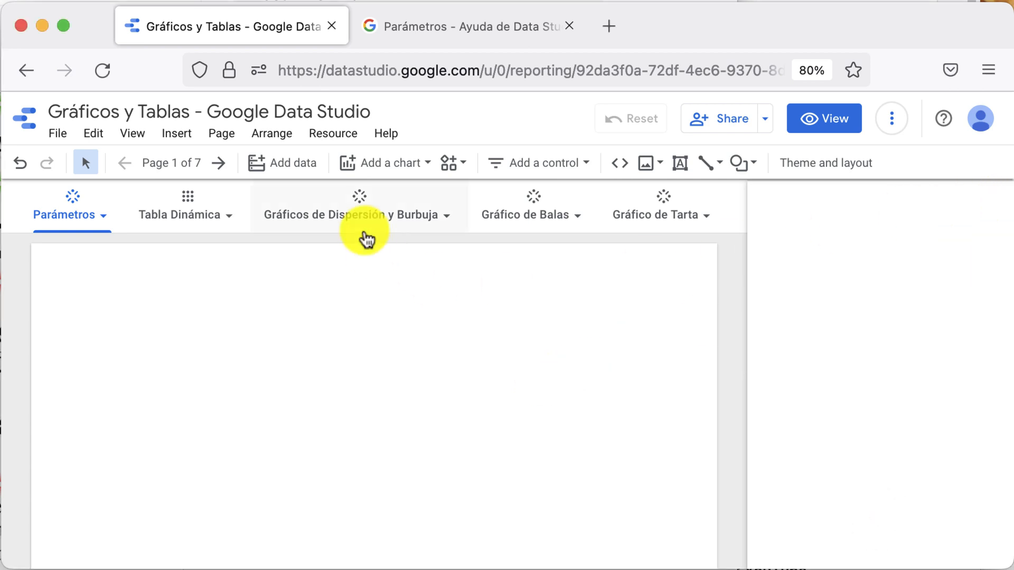
pyautogui.click(394, 168)
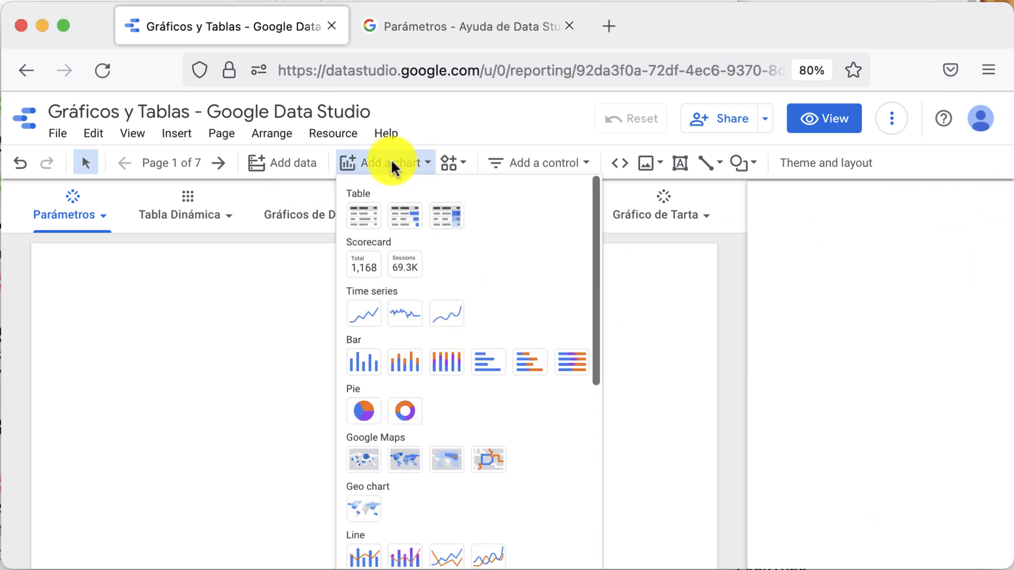
pyautogui.click(366, 321)
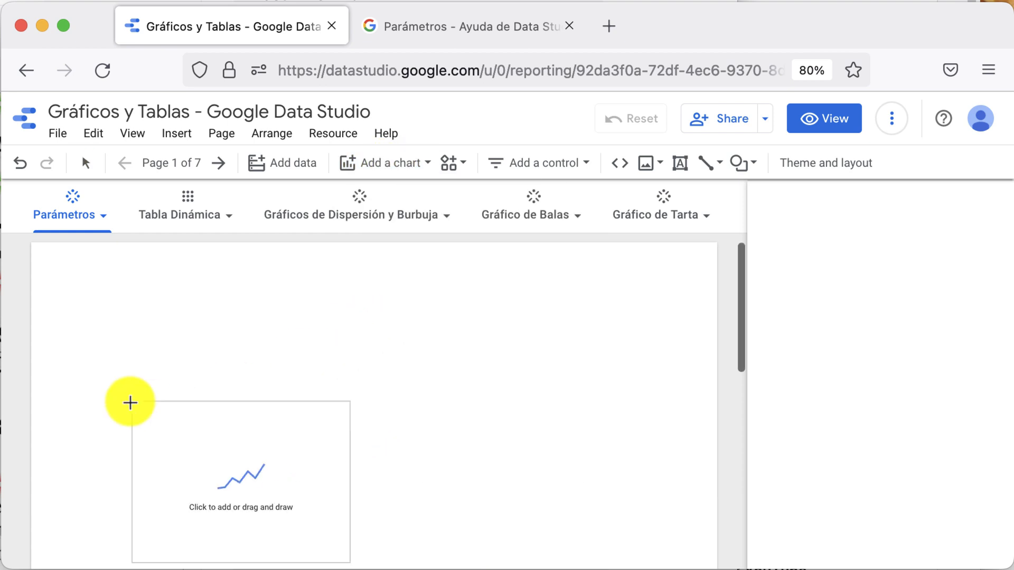
pyautogui.click(82, 381)
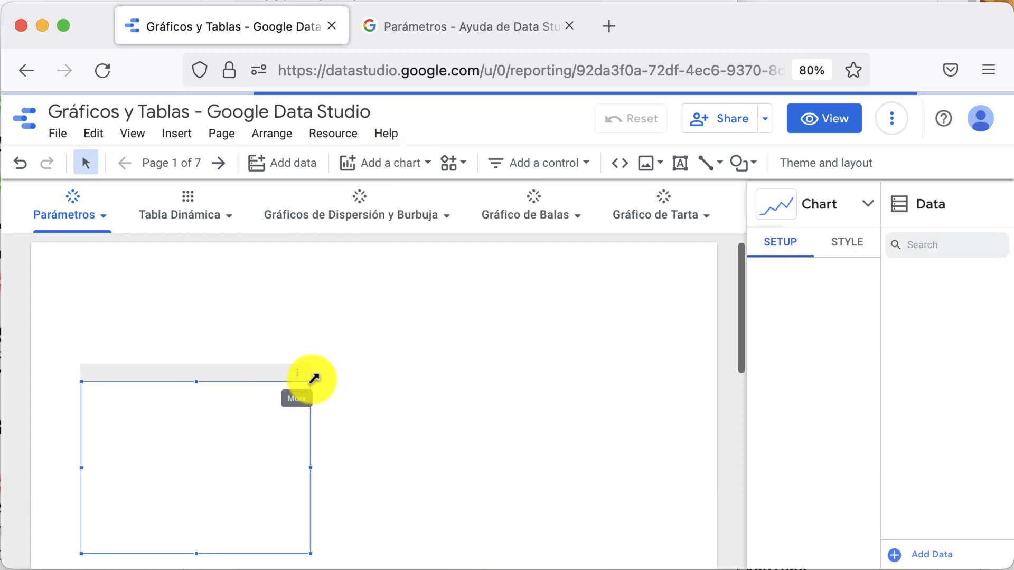
pyautogui.moveTo(312, 382); pyautogui.dragTo(683, 309)
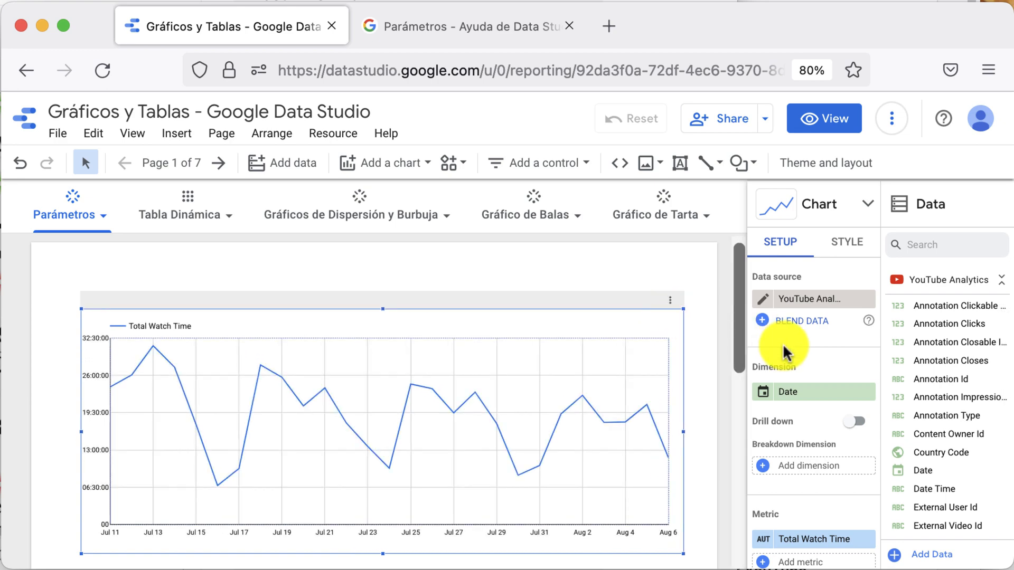
# Replace the time series chart's Total Watch Time metric with User Subscriptions Added
pyautogui.scroll(-5, 782, 347)
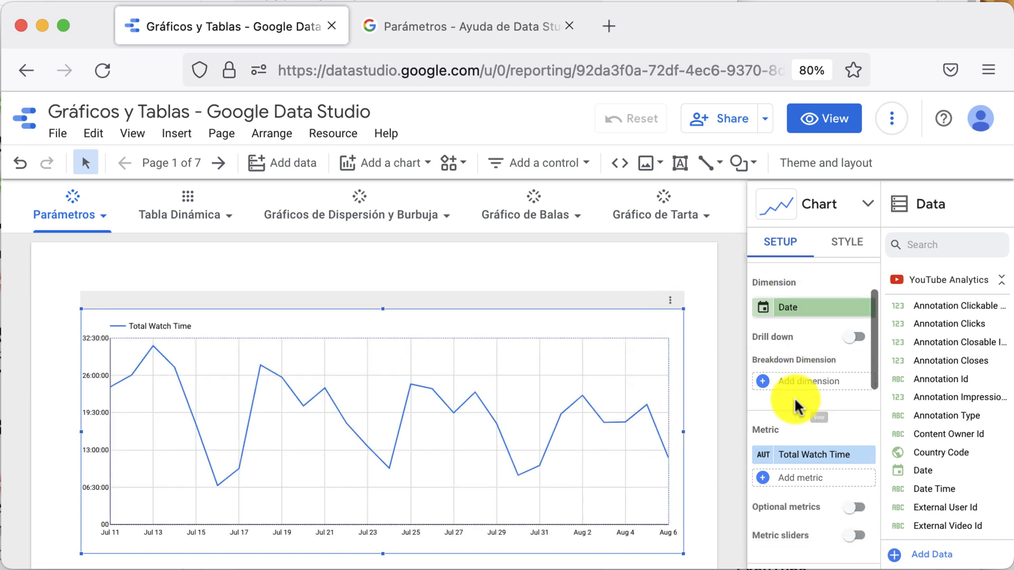
pyautogui.click(795, 403)
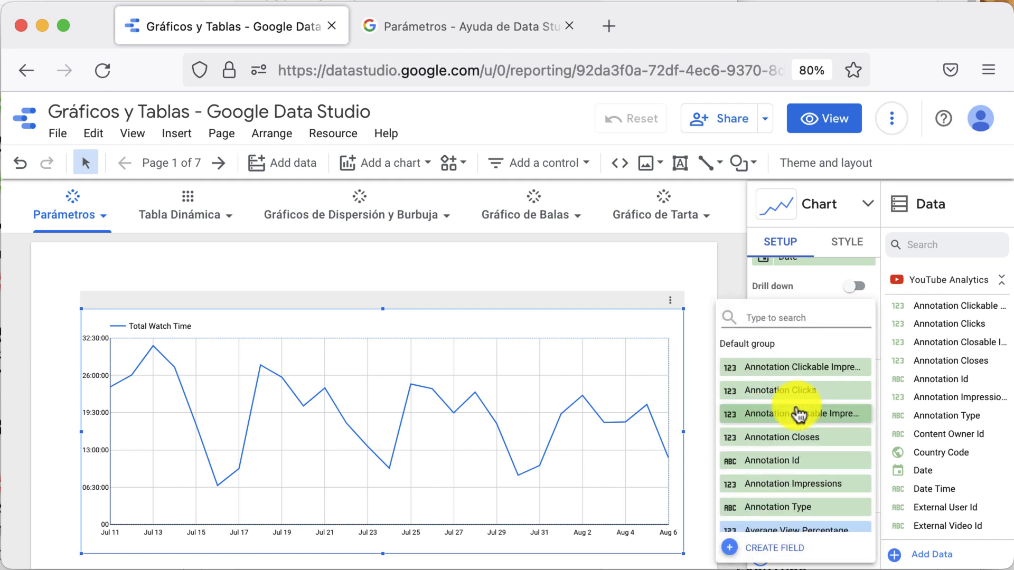
pyautogui.write('us')
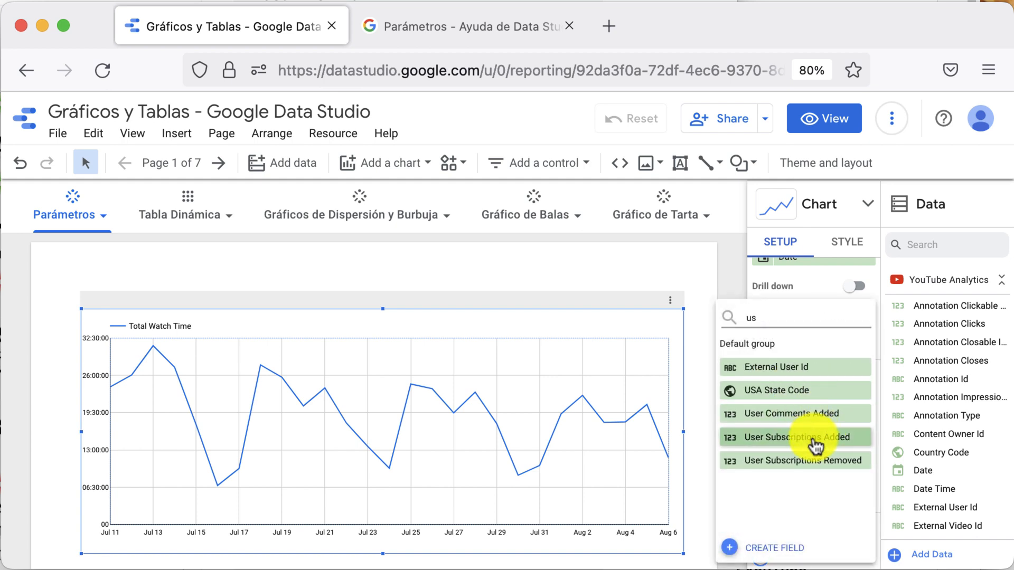
pyautogui.click(813, 438)
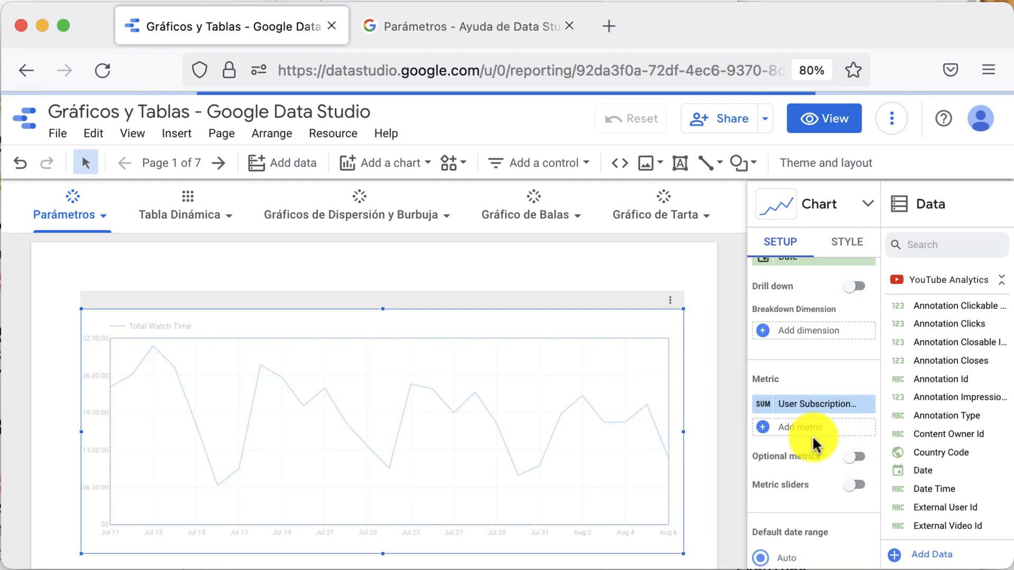
# Hide the chart's grid lines by changing the grid color and make Series #1 cumulative
pyautogui.click(851, 242)
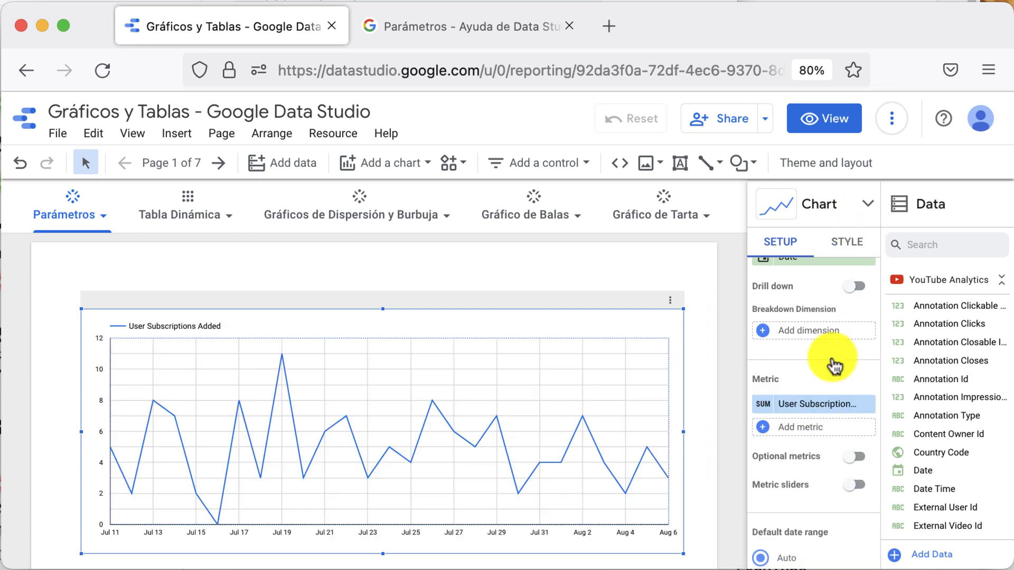
pyautogui.scroll(-15, 830, 364)
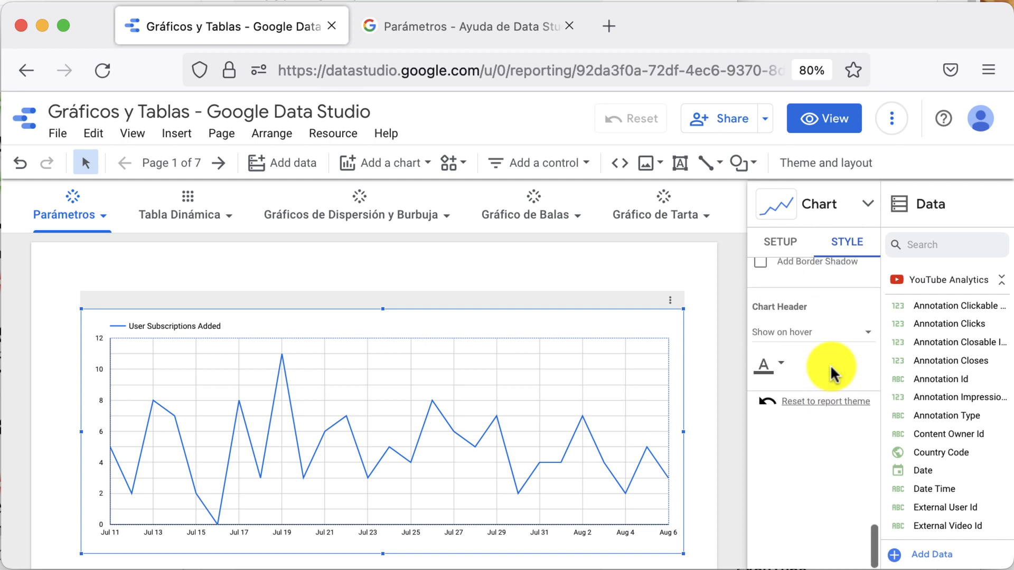
pyautogui.scroll(10, 830, 364)
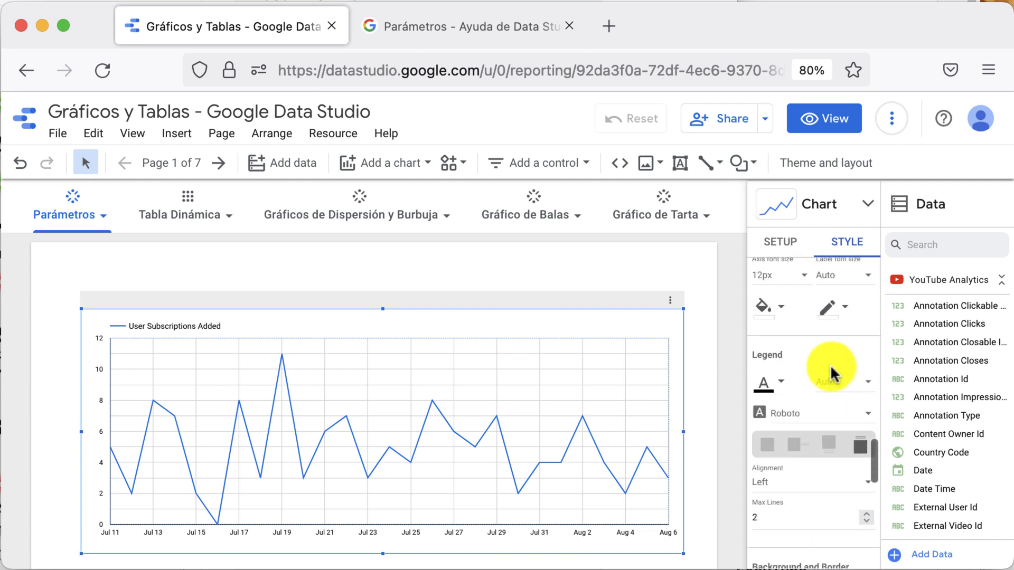
pyautogui.scroll(2, 830, 364)
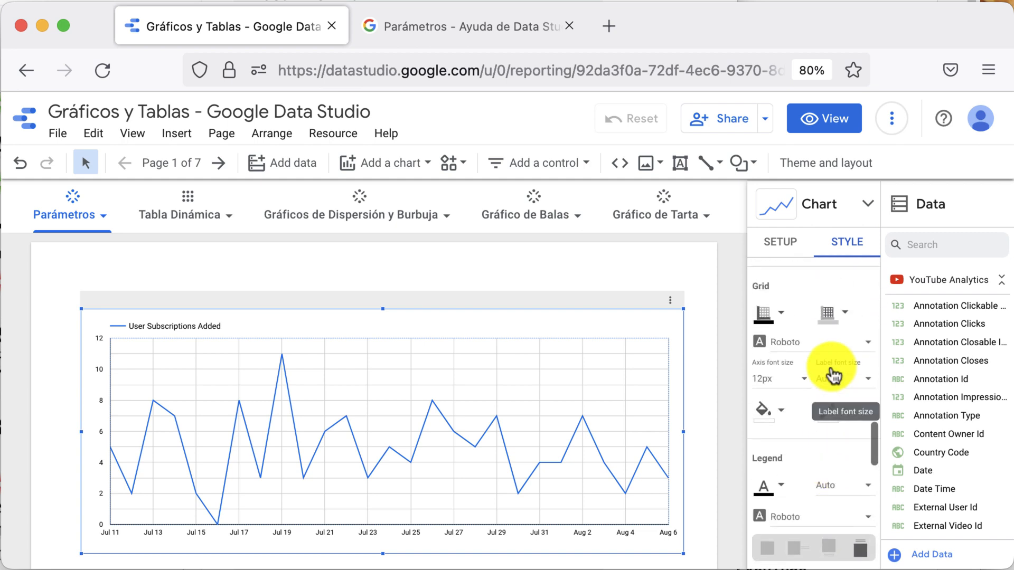
pyautogui.click(827, 316)
pyautogui.click(764, 289)
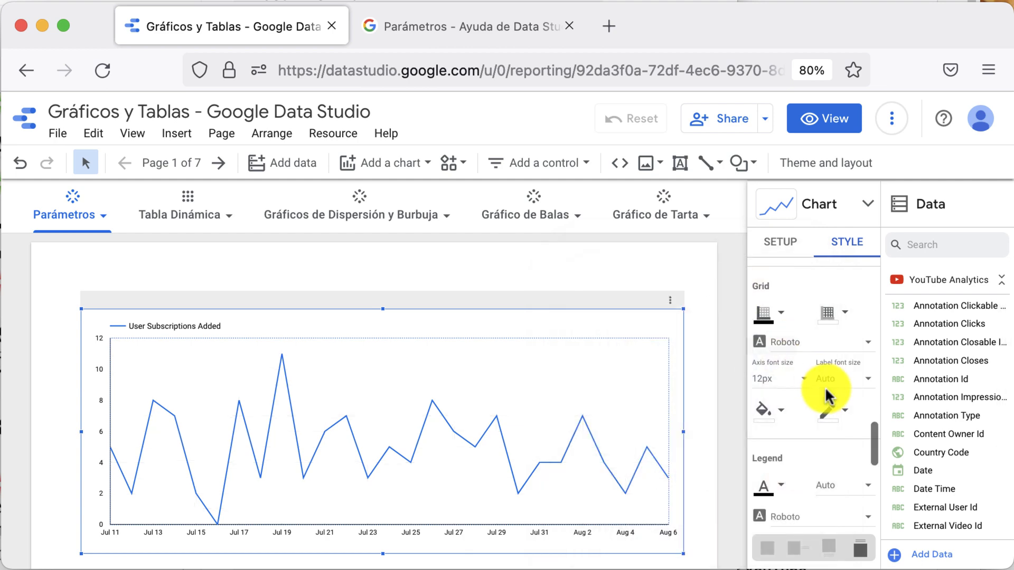
pyautogui.scroll(5, 826, 387)
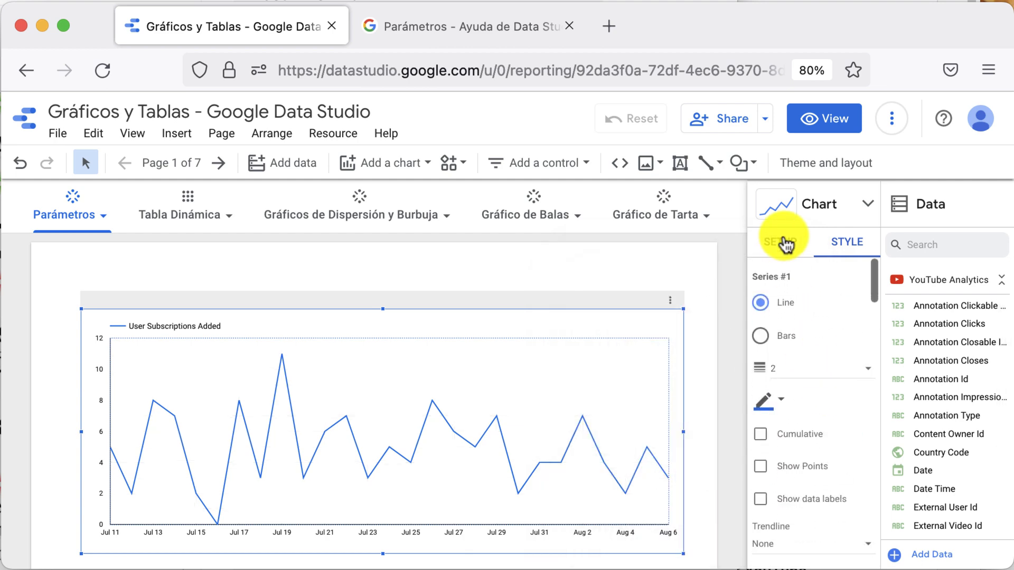
pyautogui.click(761, 436)
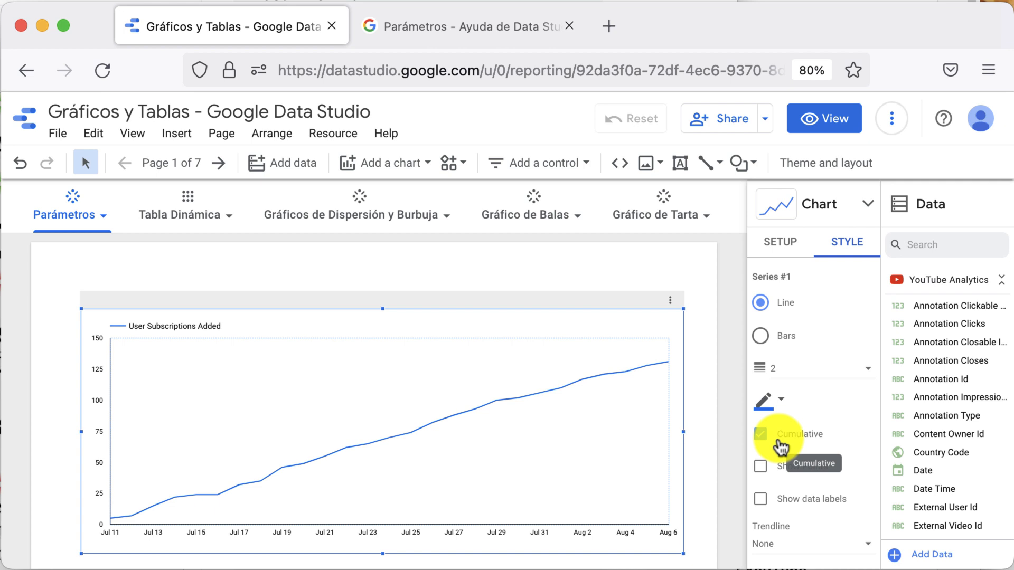
# Switch the chart's default date range to Custom and choose the Advanced range type
pyautogui.click(783, 245)
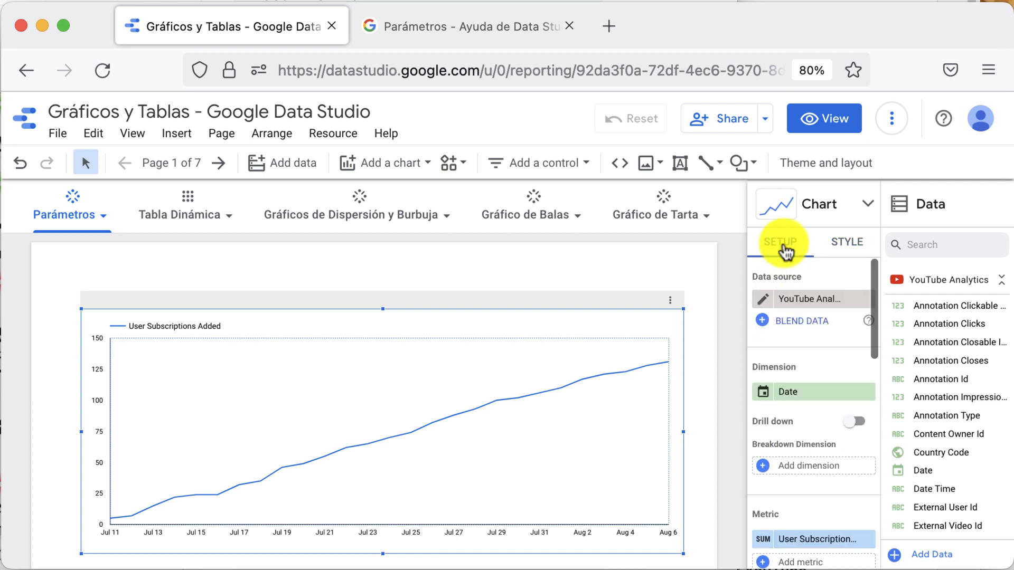
pyautogui.scroll(-2, 824, 415)
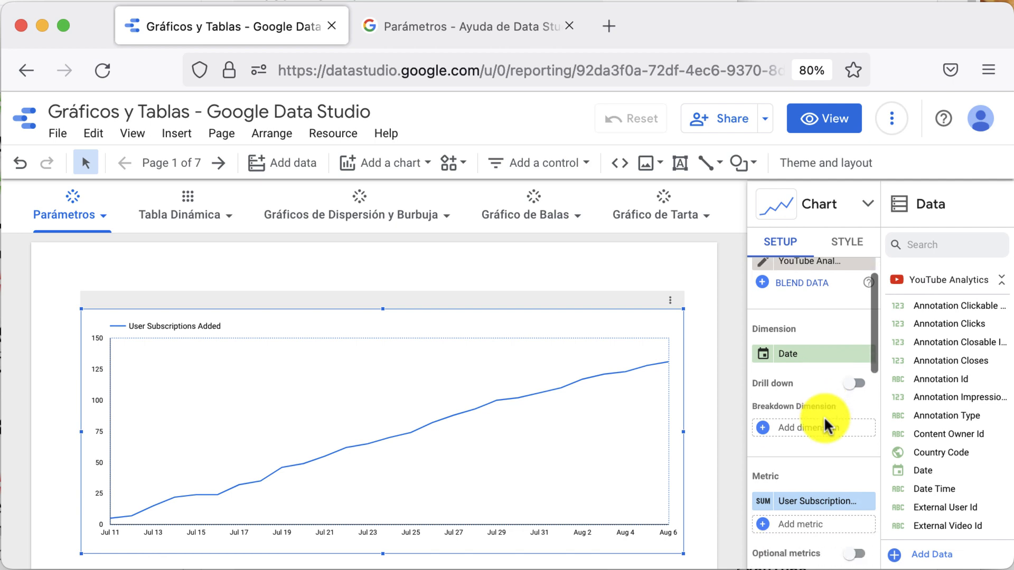
pyautogui.scroll(-2, 824, 416)
pyautogui.scroll(-5, 824, 416)
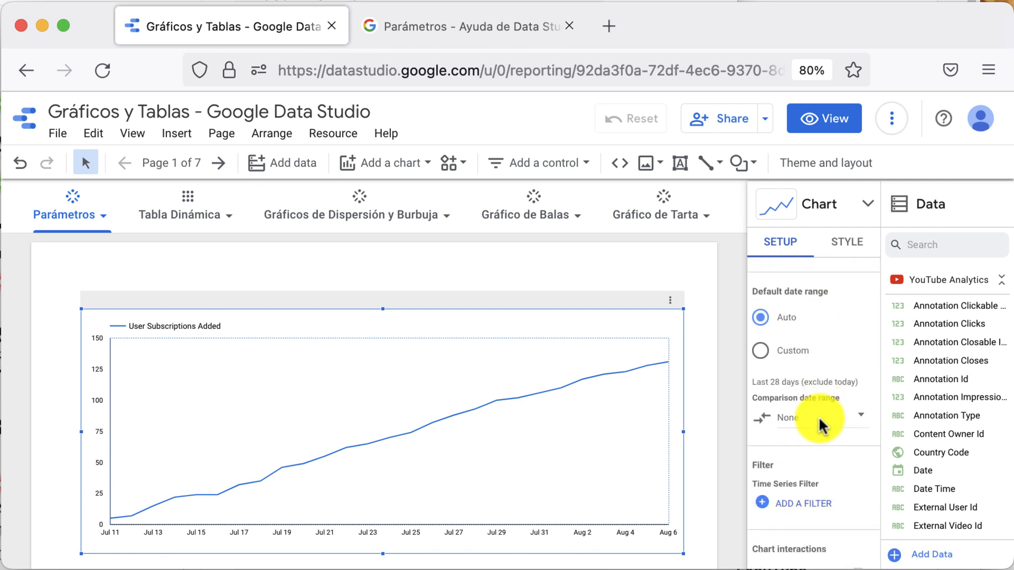
pyautogui.click(766, 353)
pyautogui.click(803, 388)
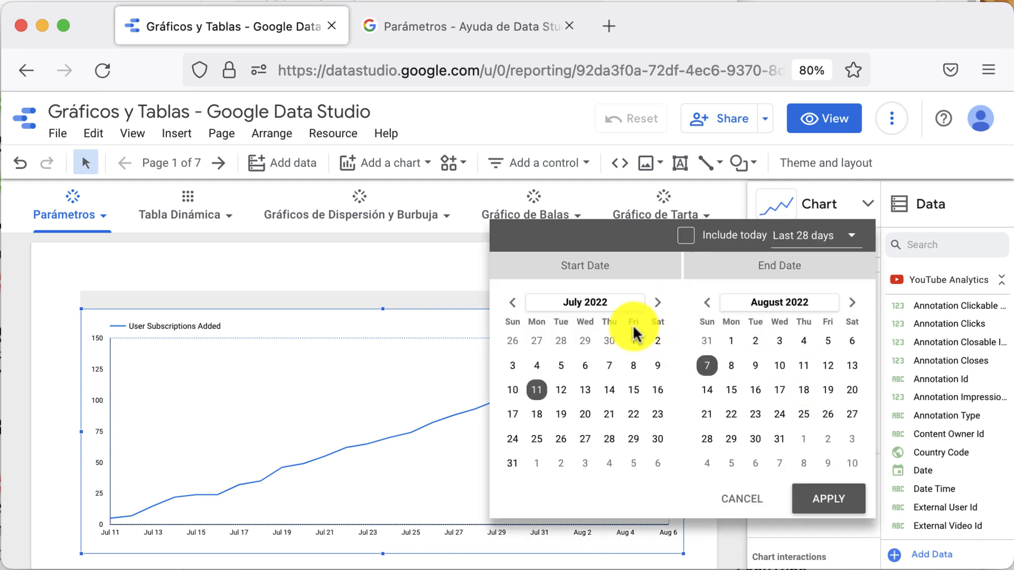
pyautogui.click(809, 251)
pyautogui.scroll(-5, 820, 355)
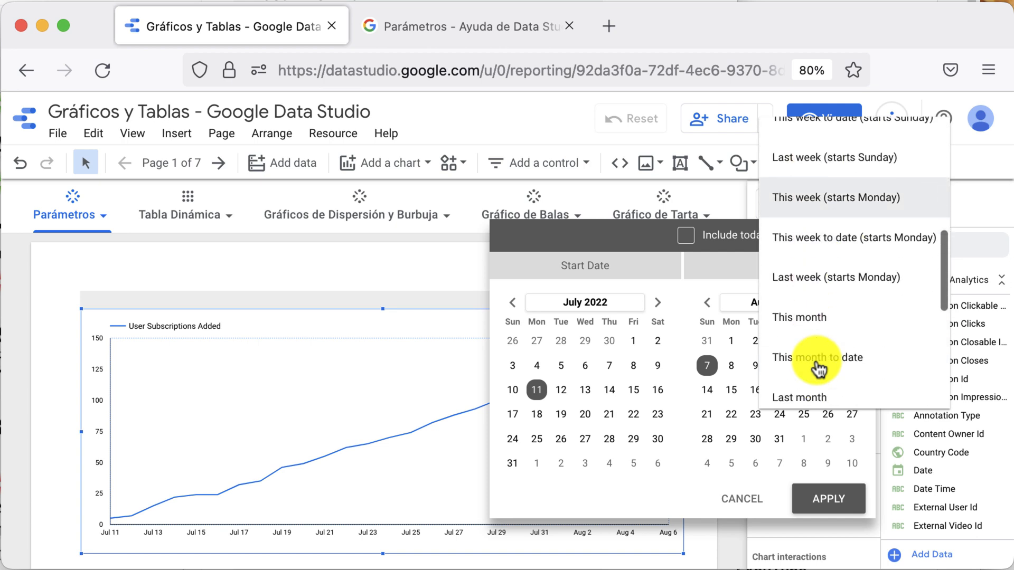
pyautogui.click(817, 389)
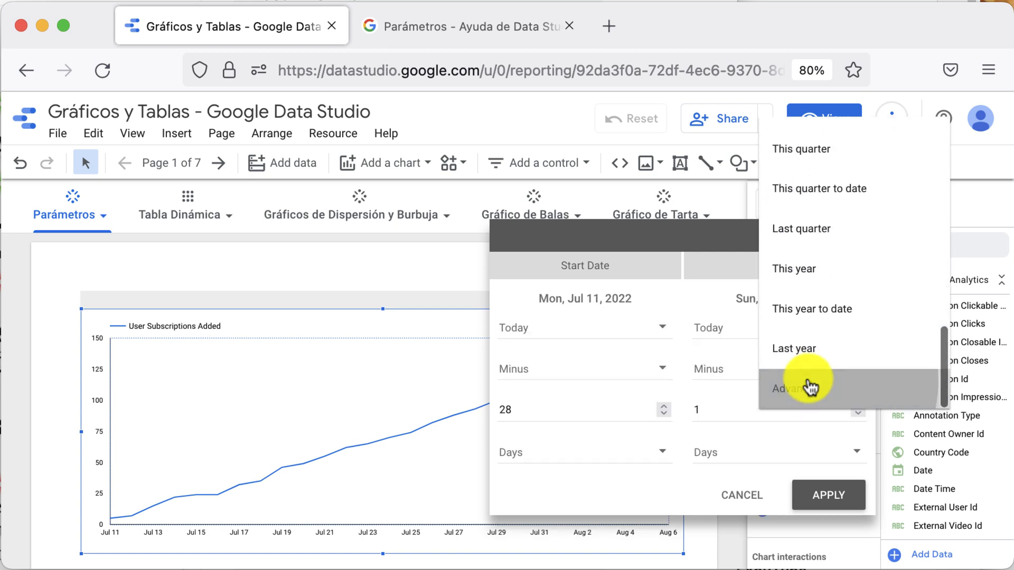
# Set the custom range's start date to a fixed date of May 23, 2020 and apply the range
pyautogui.click(599, 335)
pyautogui.click(593, 370)
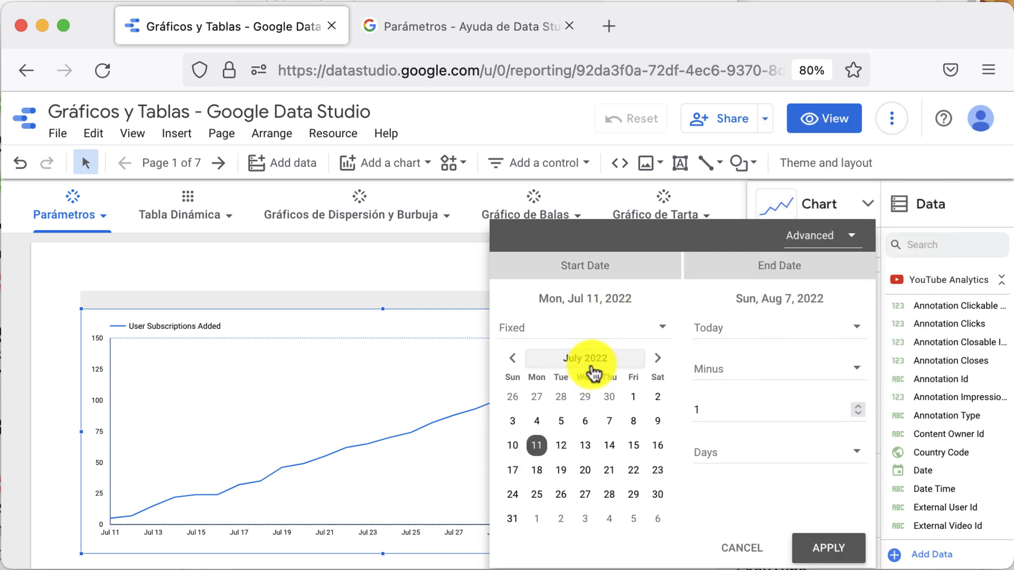
pyautogui.click(592, 358)
pyautogui.click(576, 388)
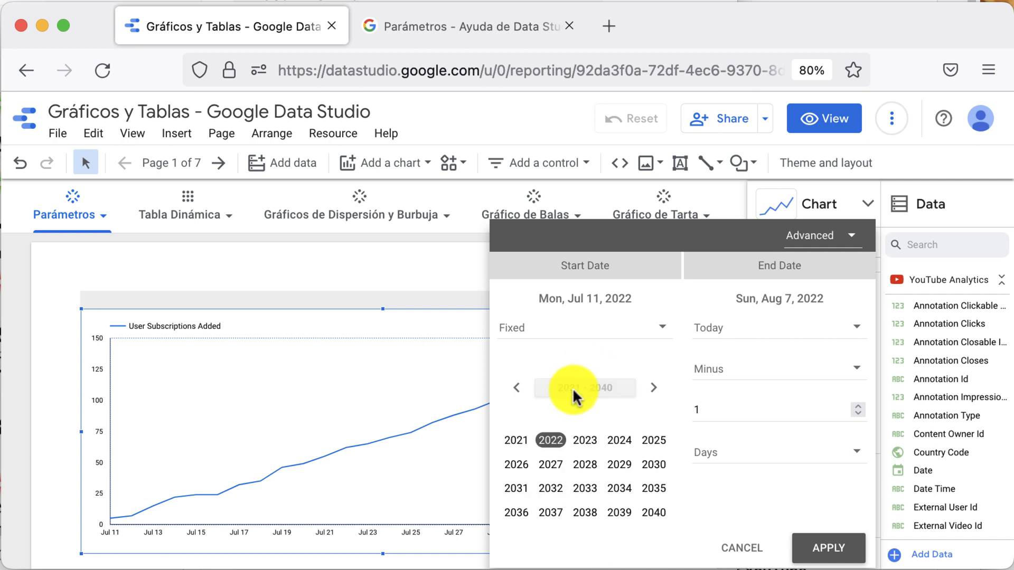
pyautogui.click(519, 391)
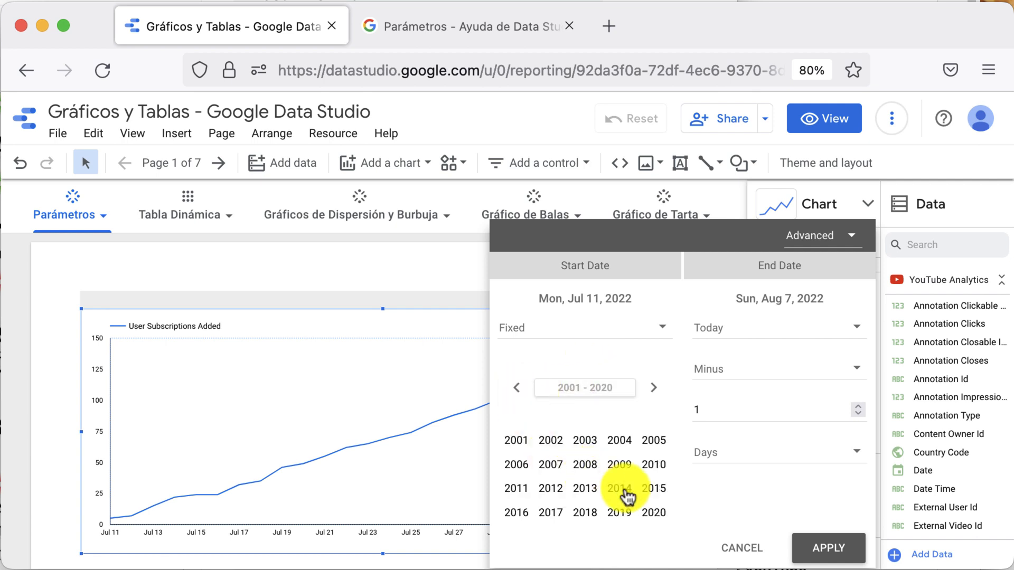
pyautogui.click(654, 512)
pyautogui.click(581, 467)
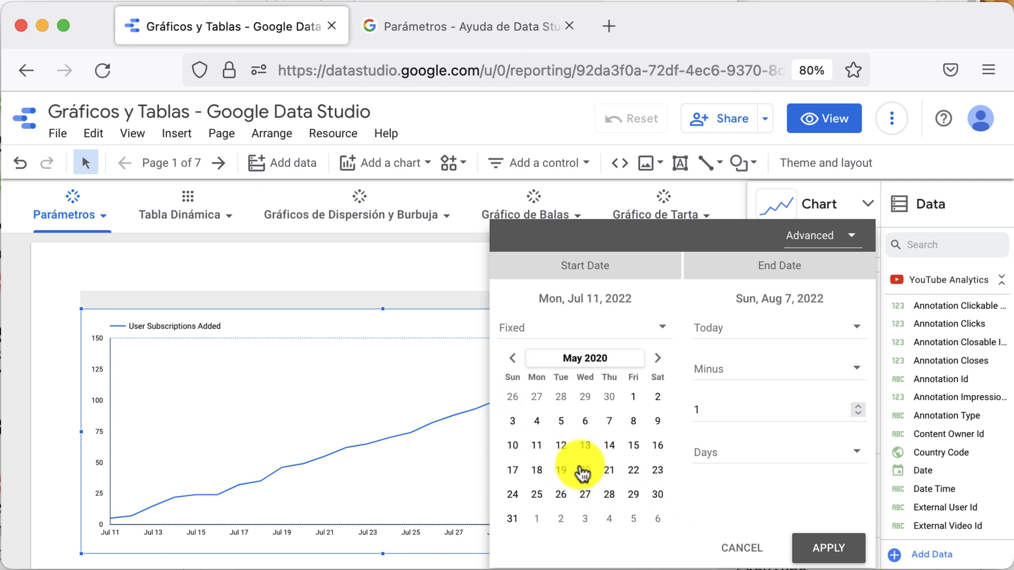
pyautogui.click(658, 470)
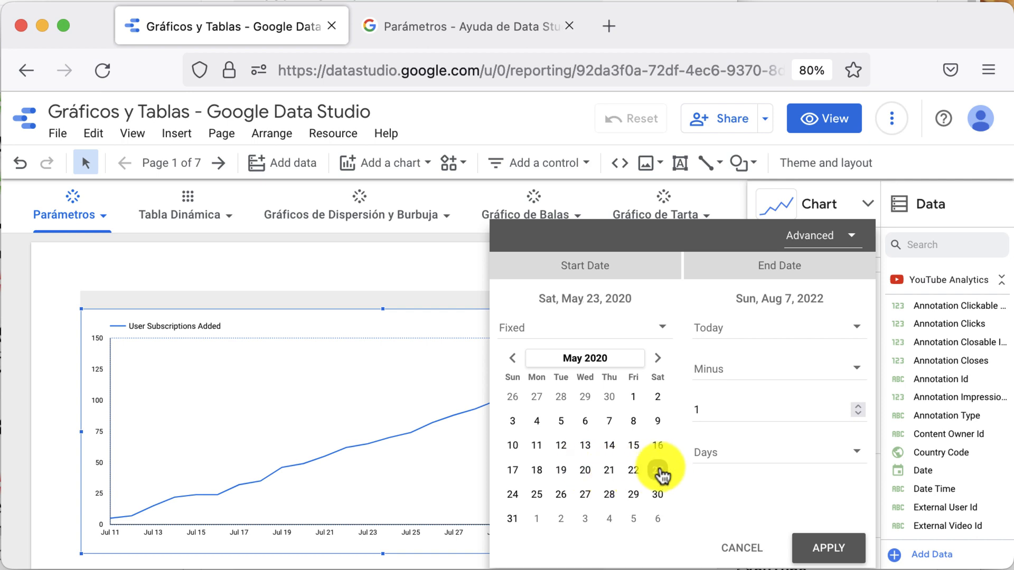
pyautogui.click(815, 552)
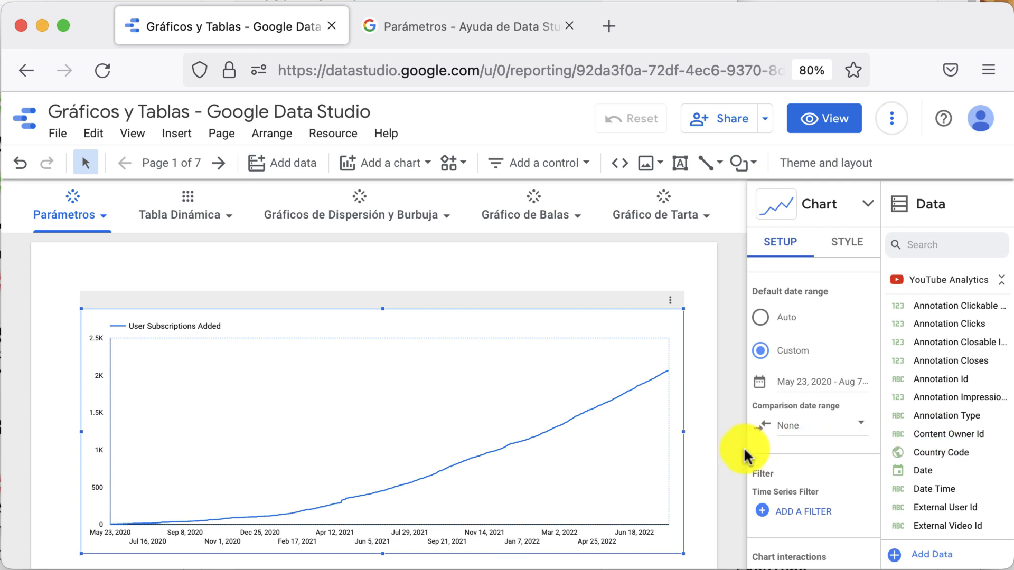
# Move the time series chart slightly up and to the left on the report page
pyautogui.moveTo(492, 320); pyautogui.dragTo(478, 331)
pyautogui.scroll(-2, 505, 333)
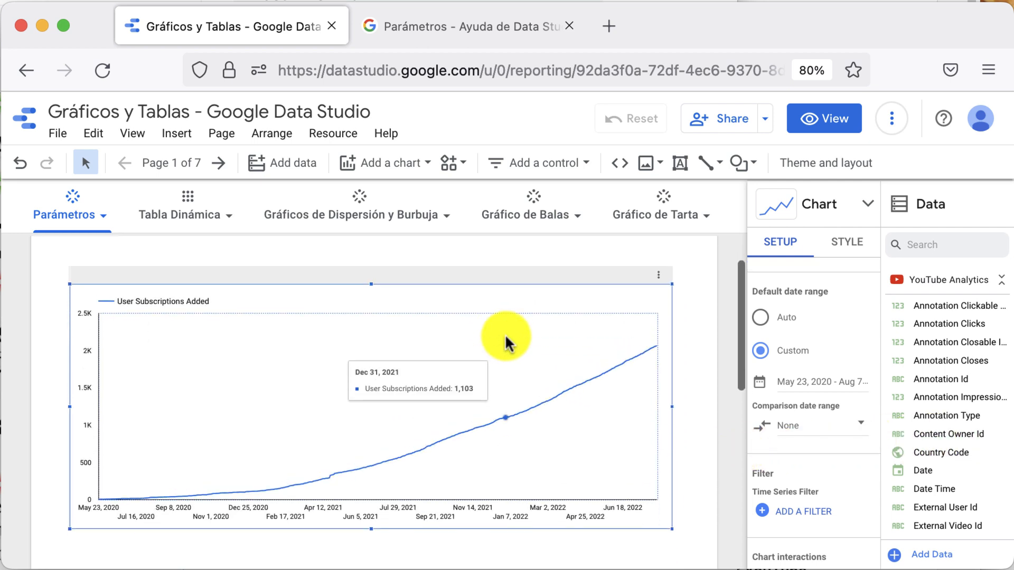
pyautogui.scroll(1, 505, 333)
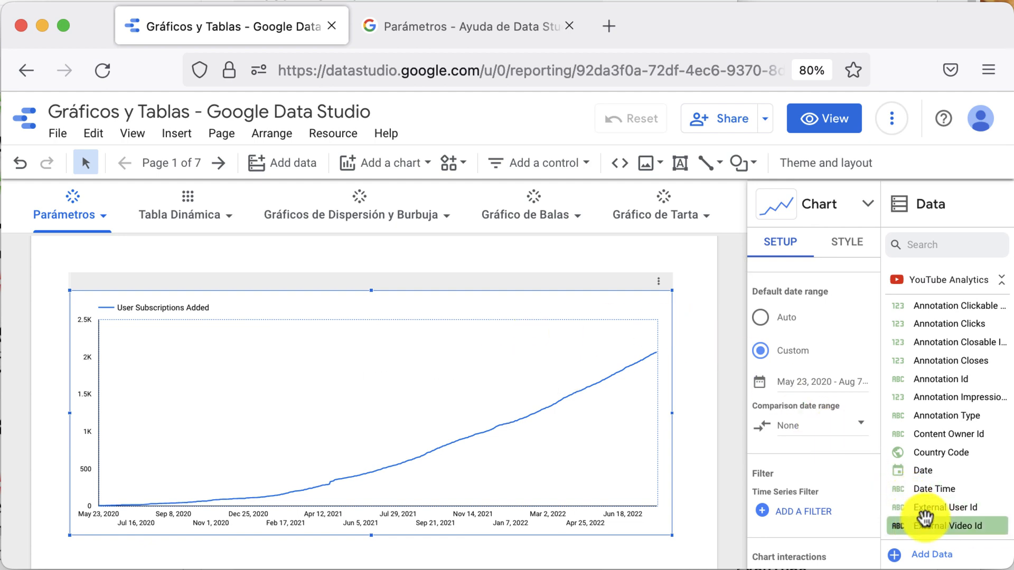
# Open the chart's YouTube Analytics data source for editing and start a new parameter
pyautogui.scroll(-10, 898, 507)
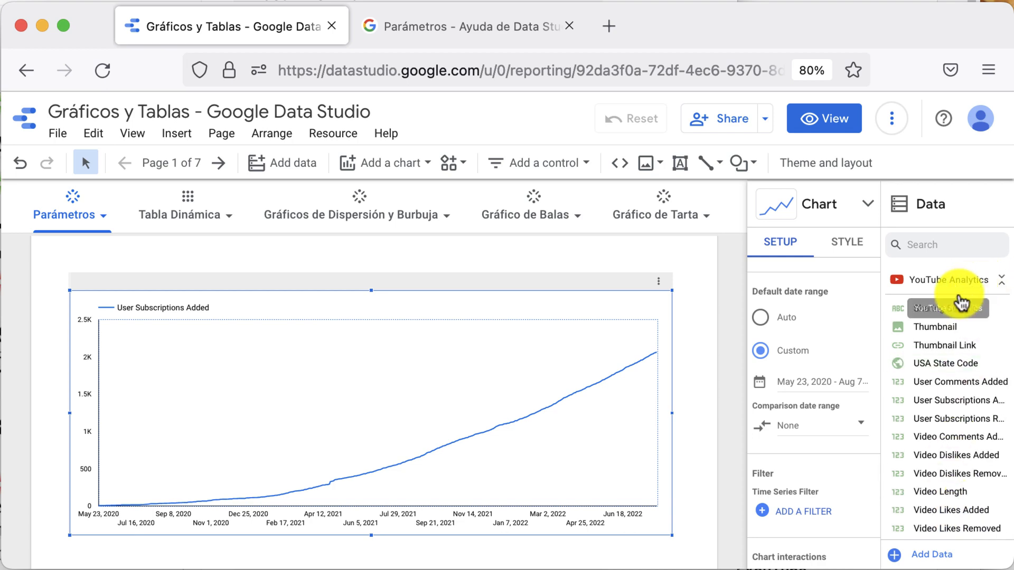
pyautogui.scroll(5, 800, 293)
pyautogui.scroll(-1, 800, 293)
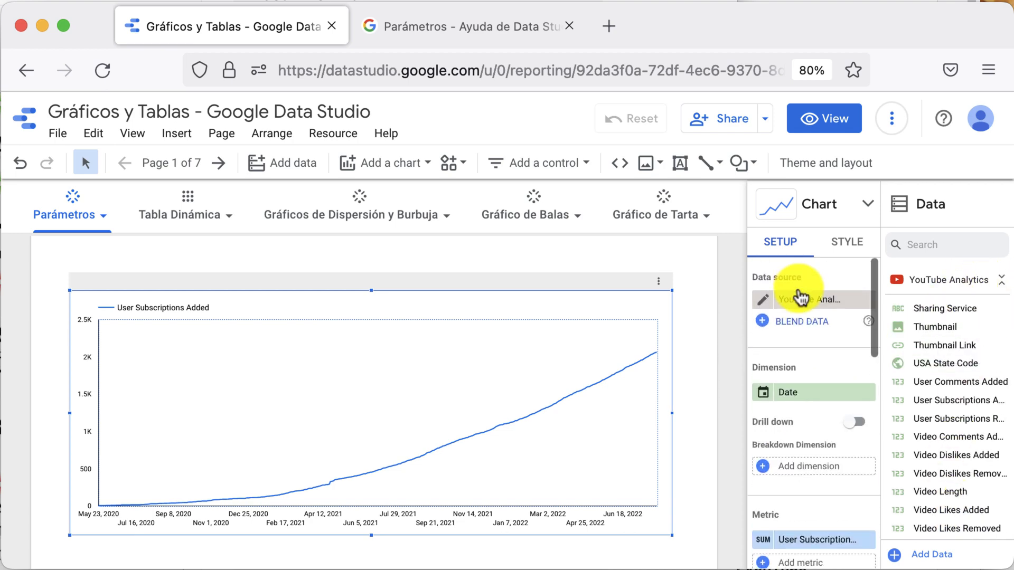
pyautogui.click(766, 298)
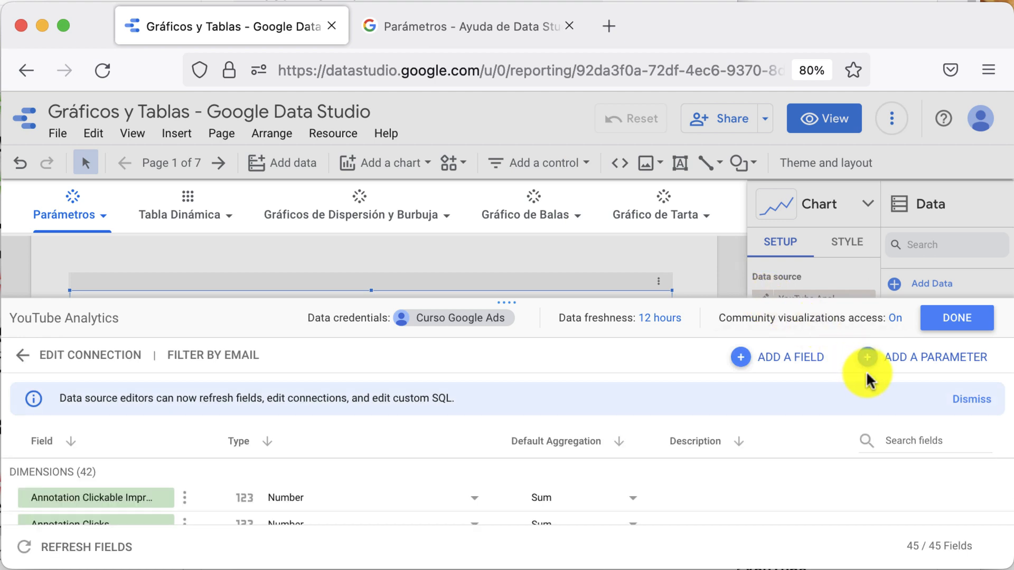
pyautogui.click(896, 363)
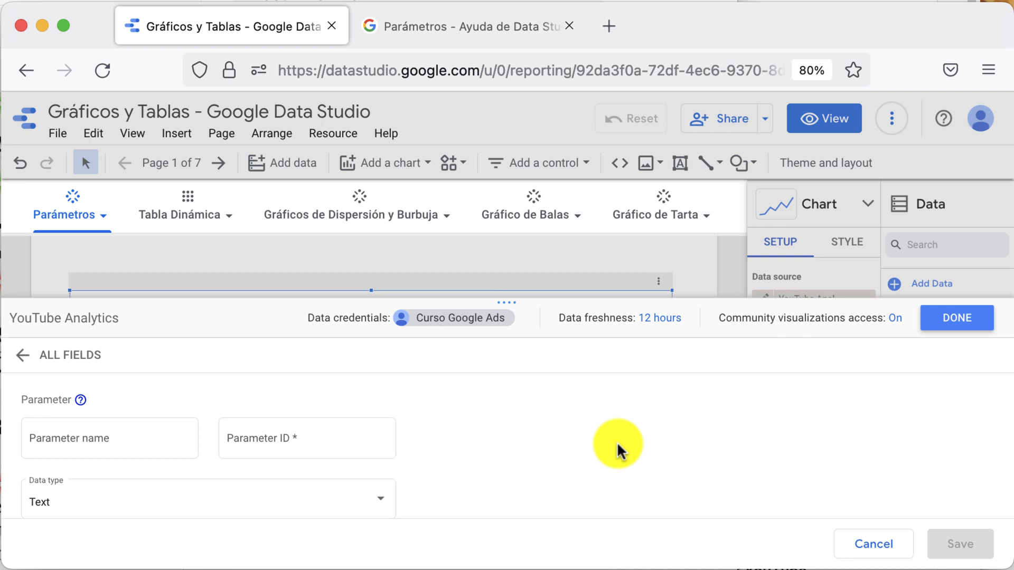
pyautogui.scroll(-5, 617, 441)
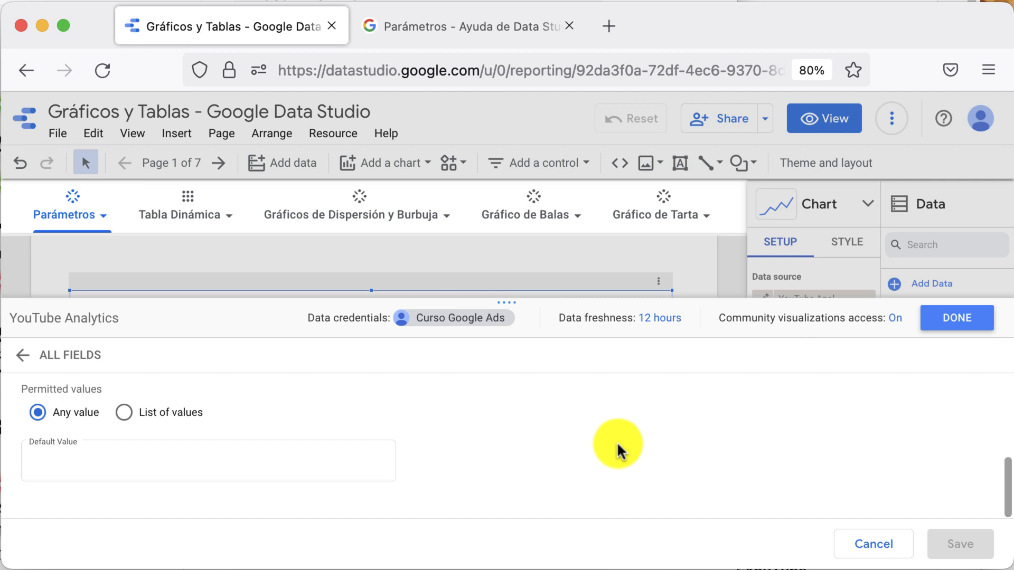
pyautogui.scroll(5, 617, 444)
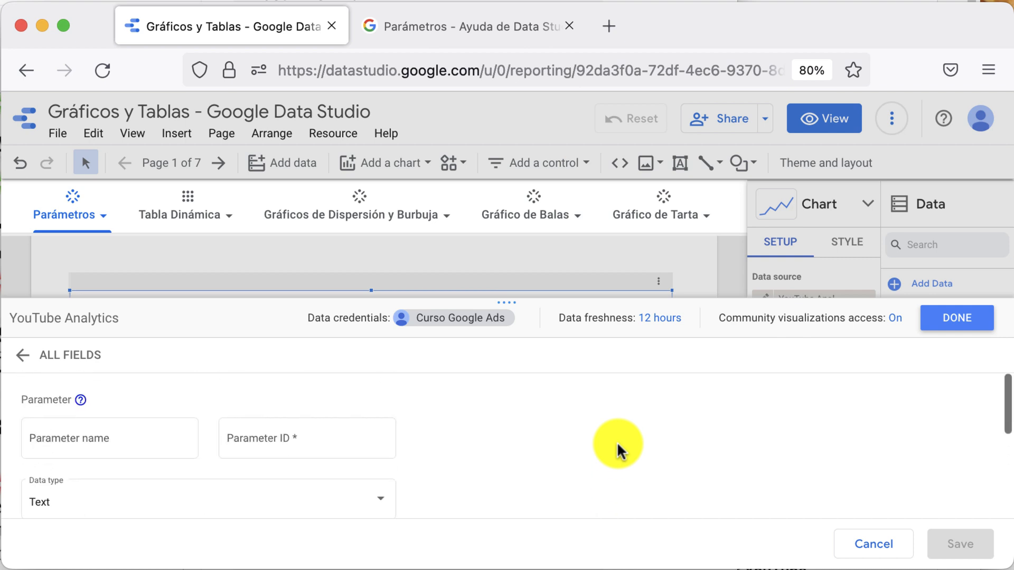
# Name the new parameter "Hitos suscriptores"
pyautogui.click(144, 439)
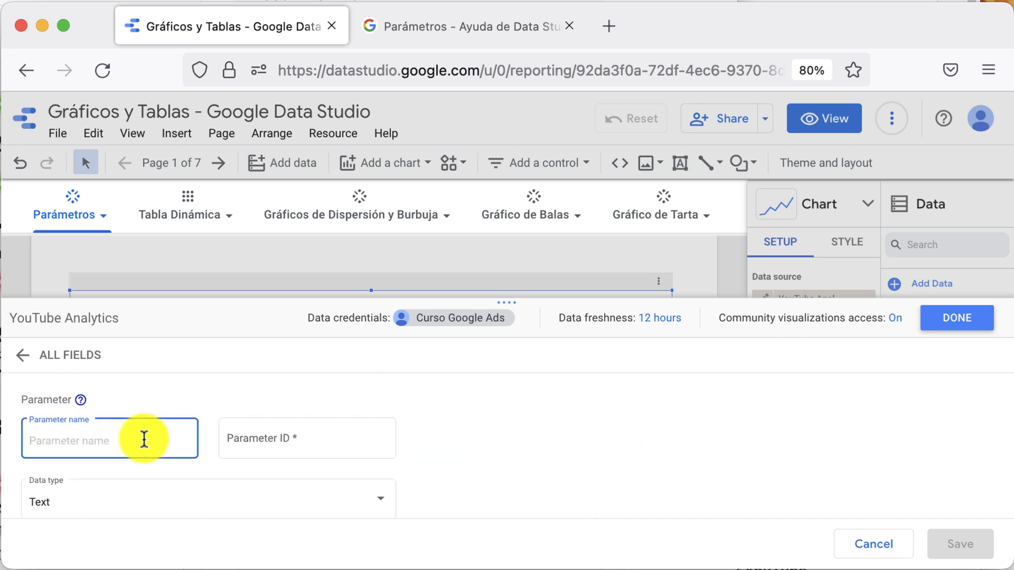
pyautogui.write('Hitos sus')
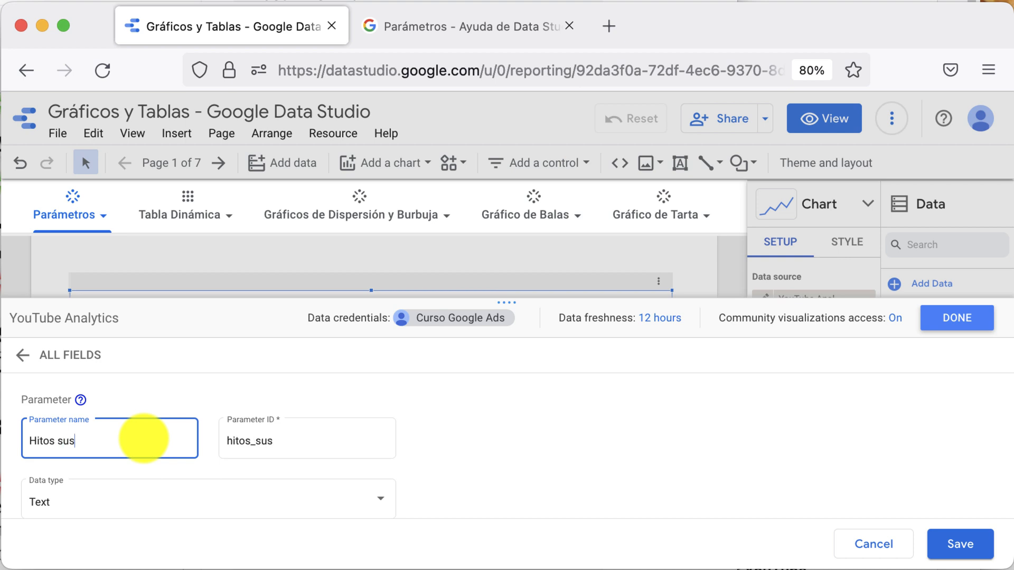
pyautogui.write('criptores')
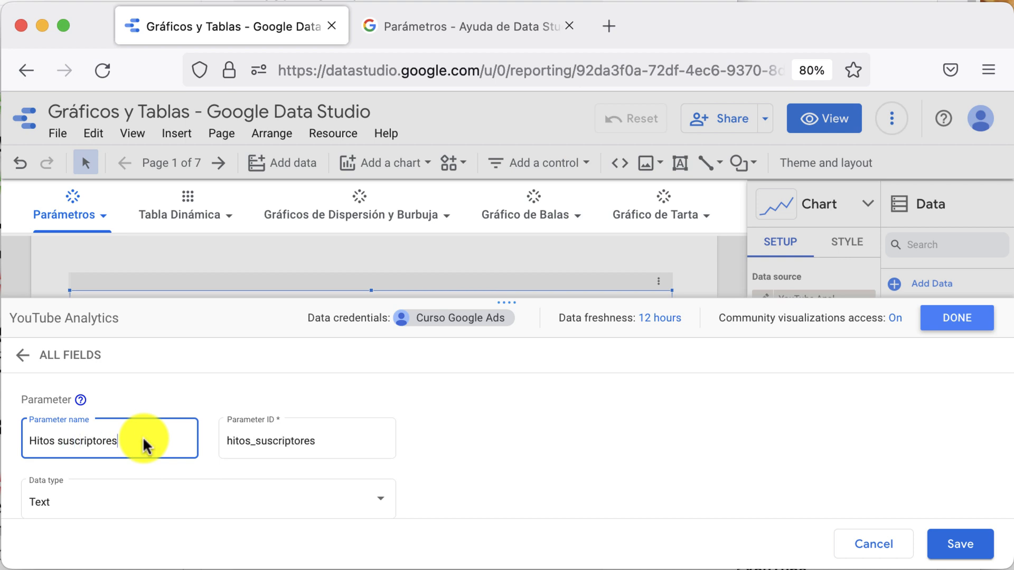
pyautogui.click(476, 410)
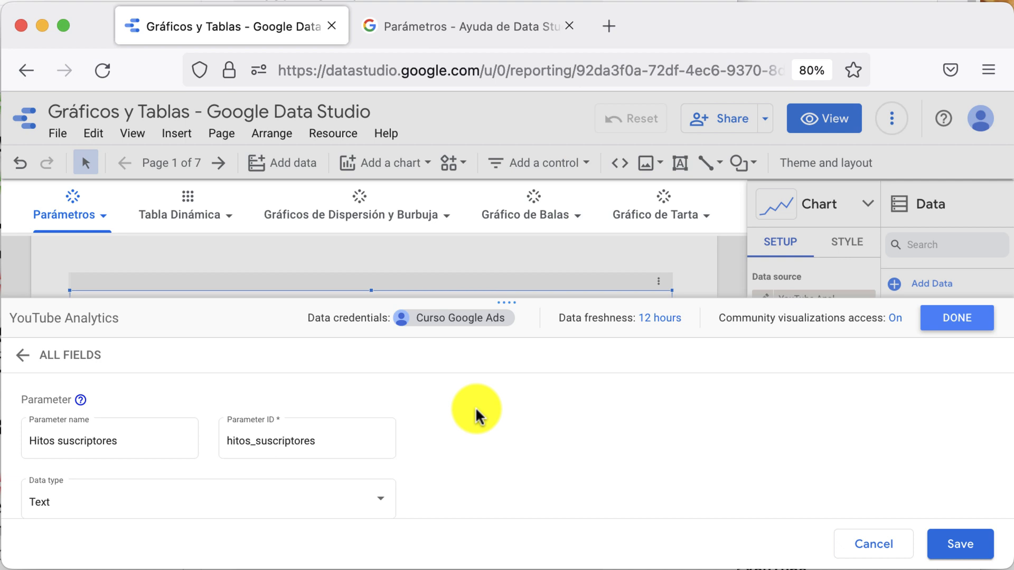
# Set the parameter's data type to Number (whole) and restrict its permitted values to a list of values
pyautogui.scroll(-3, 475, 411)
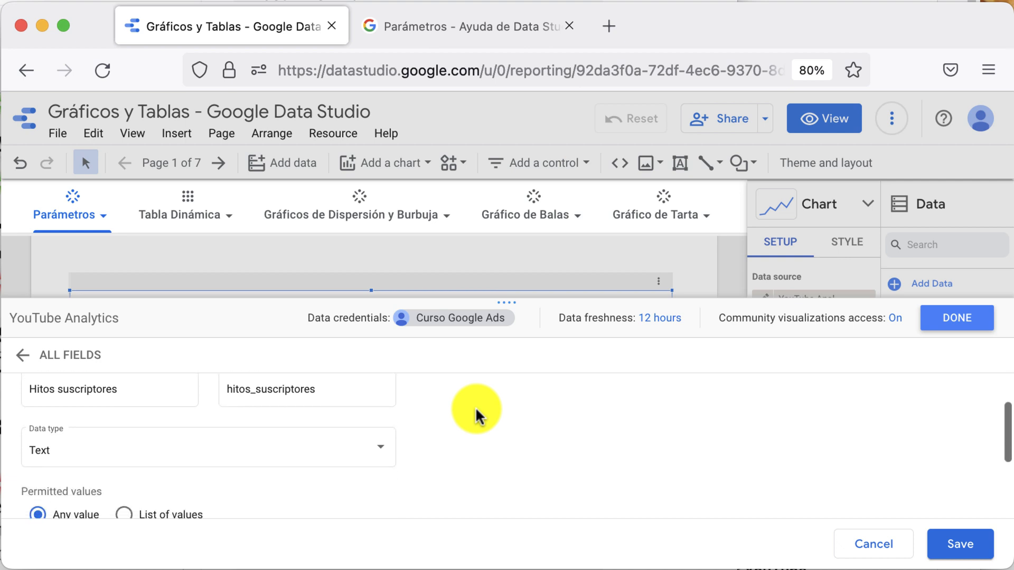
pyautogui.click(376, 437)
pyautogui.click(359, 466)
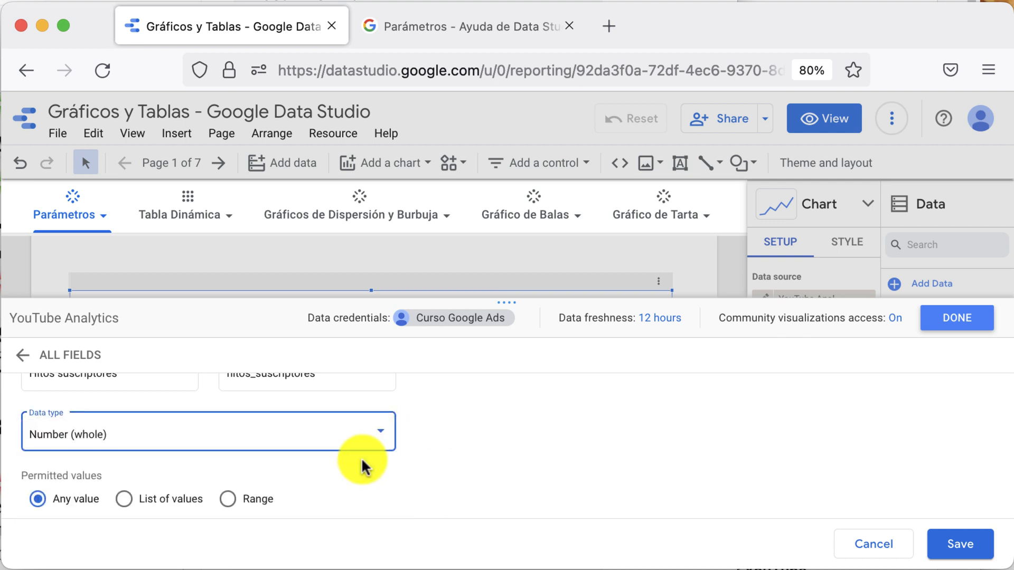
pyautogui.scroll(-3, 405, 463)
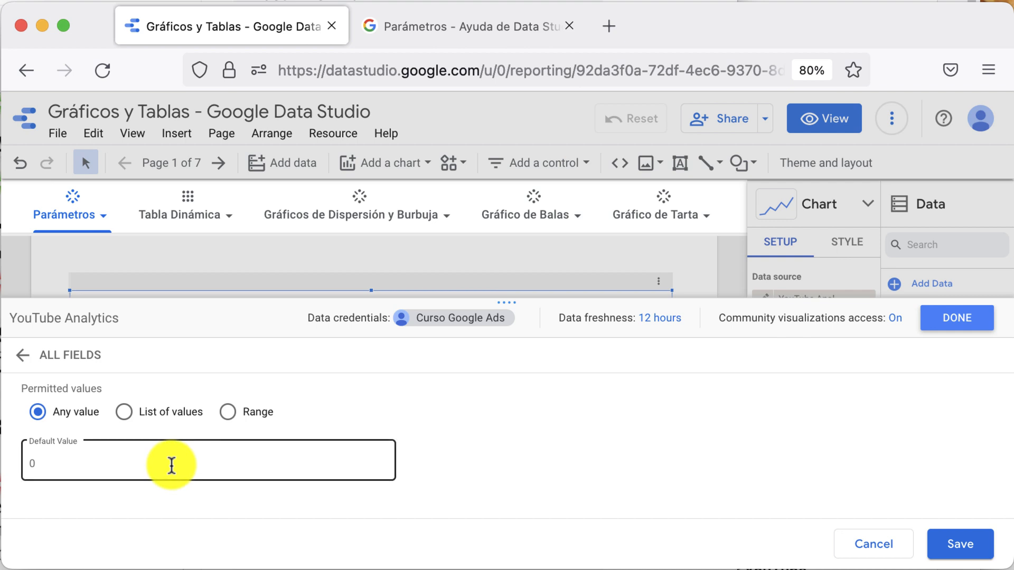
pyautogui.click(128, 417)
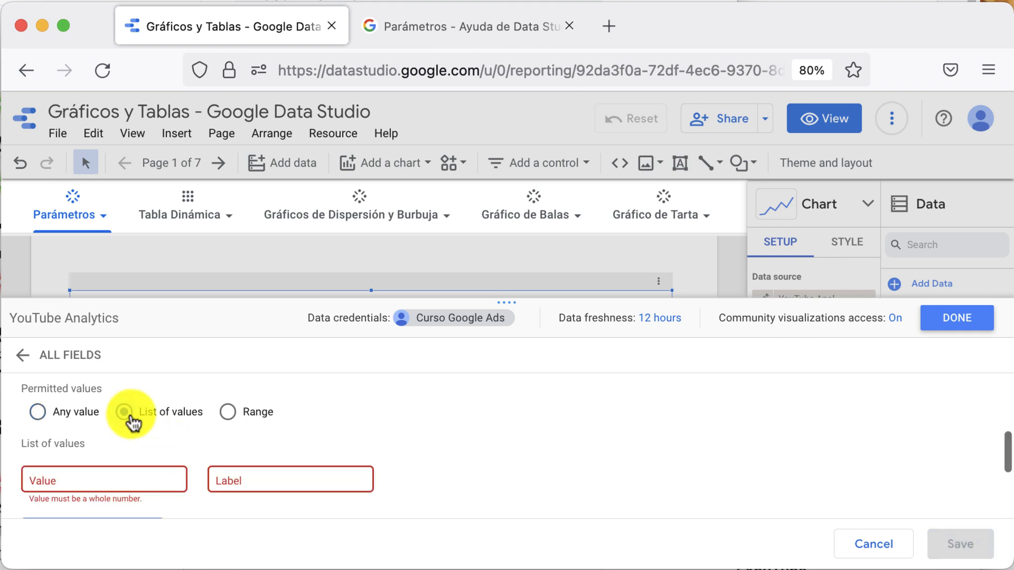
# Enter 500 as the first permitted value and label it "Community Tab"
pyautogui.click(125, 479)
pyautogui.write('500')
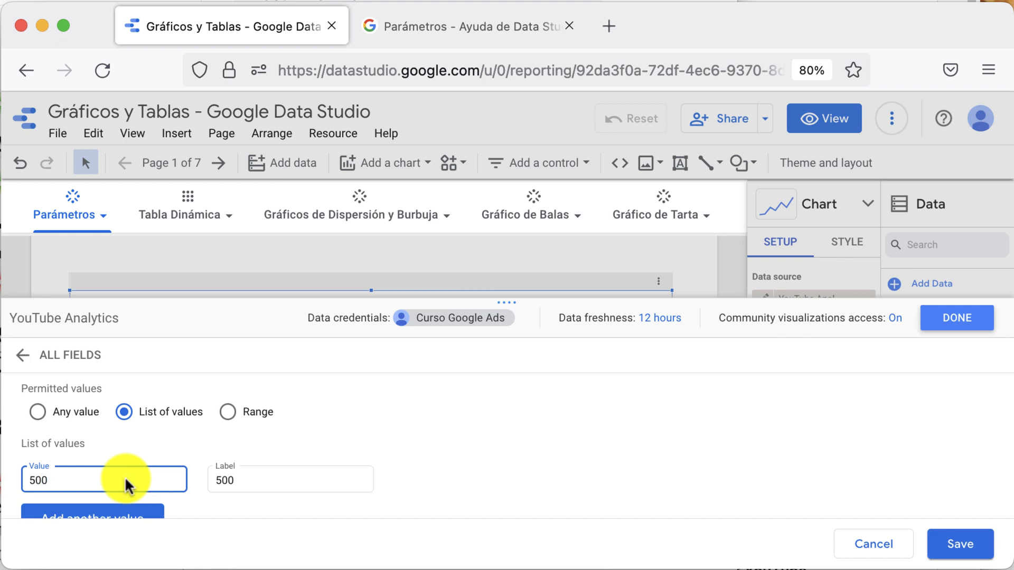
pyautogui.doubleClick(305, 486)
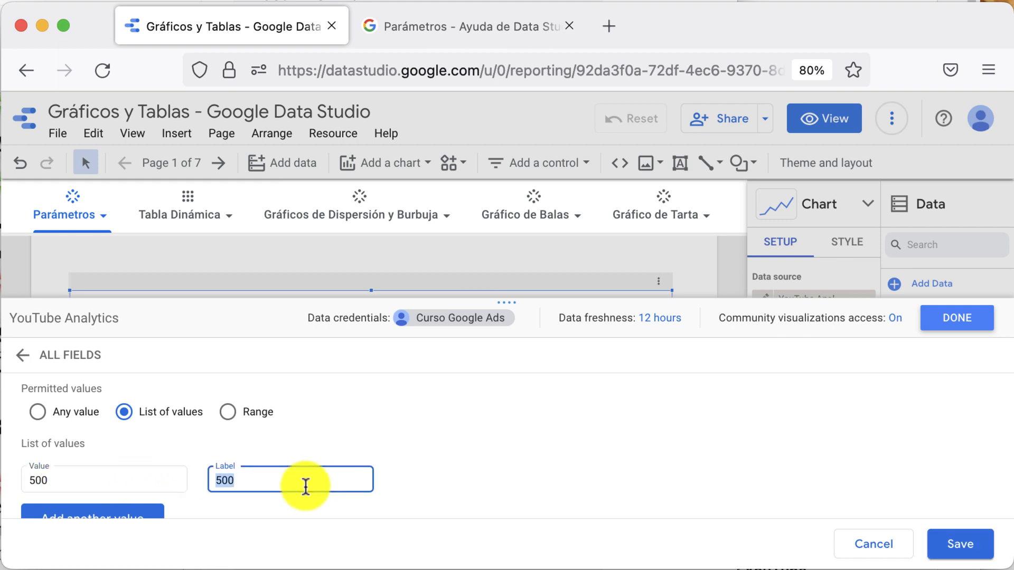
pyautogui.write('Community ')
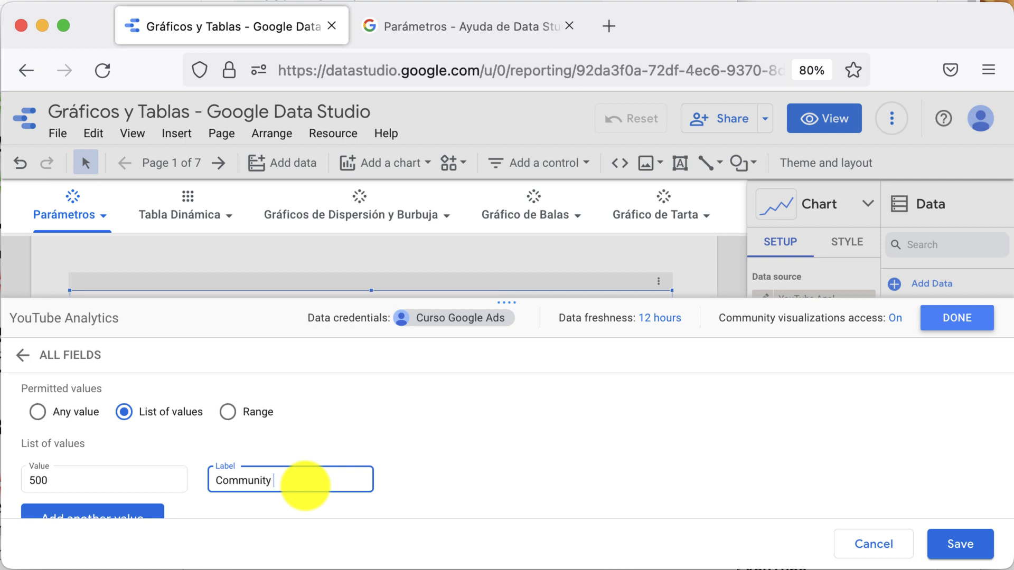
pyautogui.write('Tab')
pyautogui.scroll(-1, 436, 478)
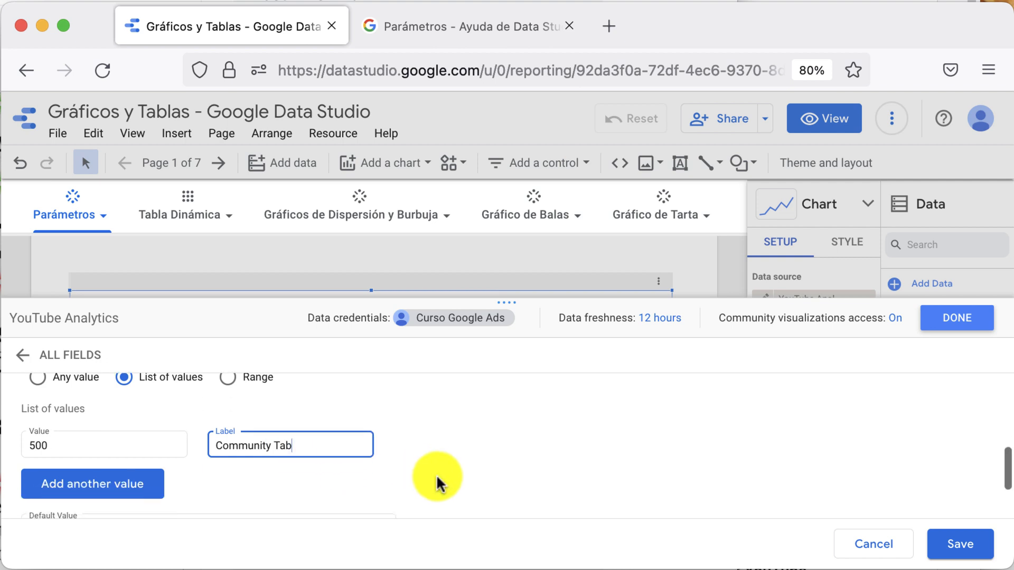
# Add a second permitted value of 1000 with the label "Youtube Partner Program"
pyautogui.click(125, 485)
pyautogui.click(123, 485)
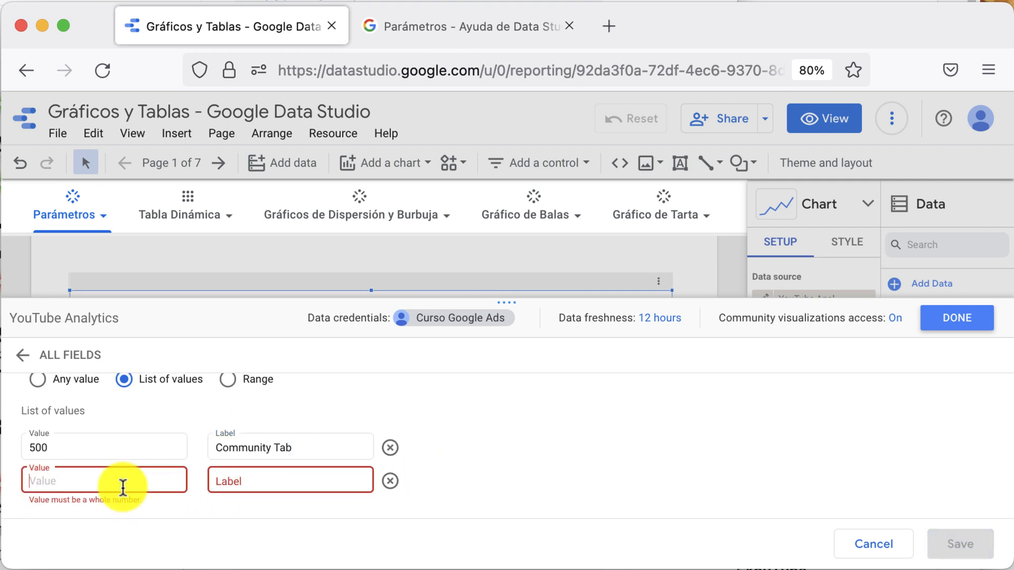
pyautogui.write('1000')
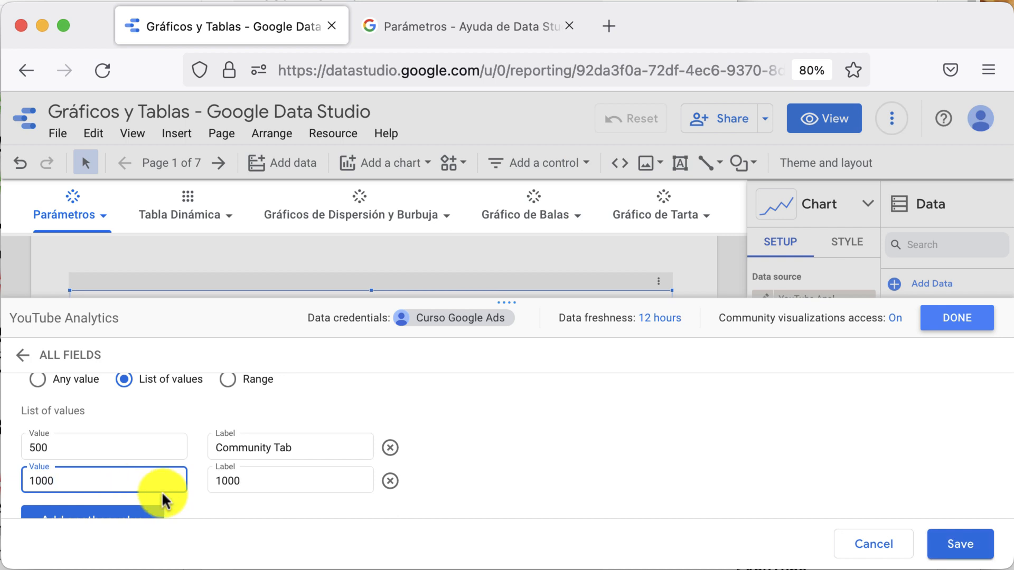
pyautogui.doubleClick(267, 479)
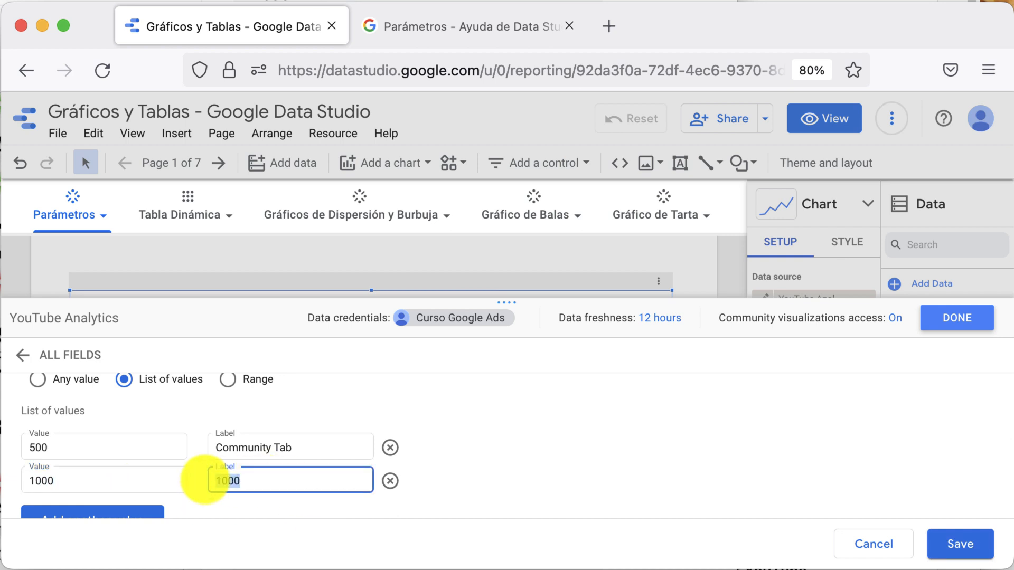
pyautogui.write('Youtube P')
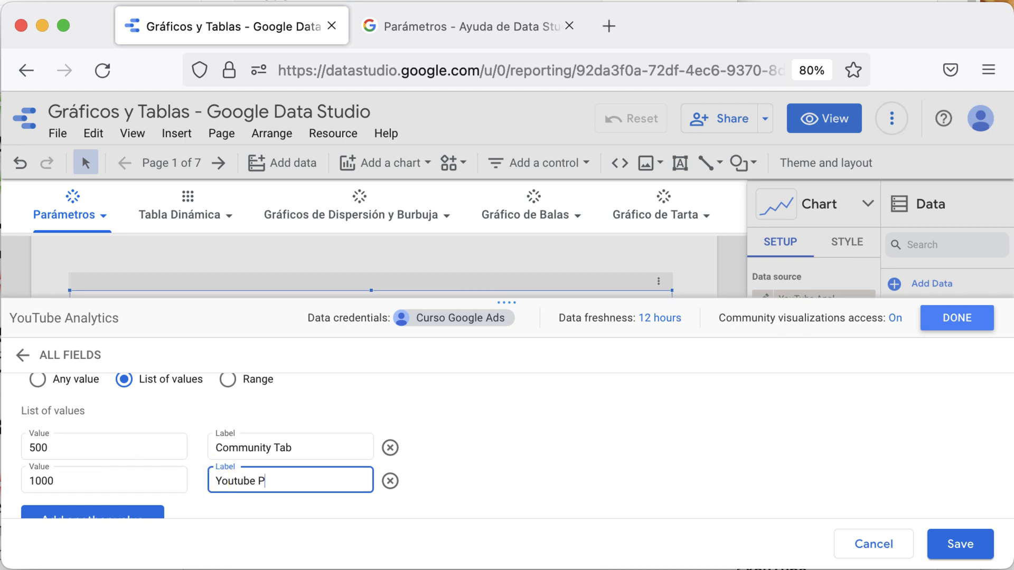
pyautogui.press('super+Tab')
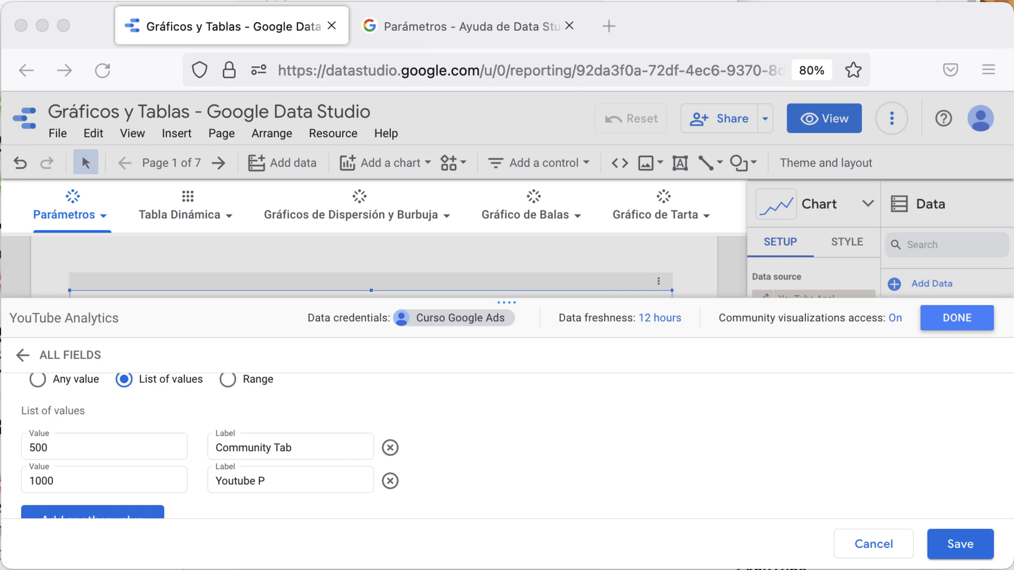
pyautogui.click(332, 481)
pyautogui.write('a')
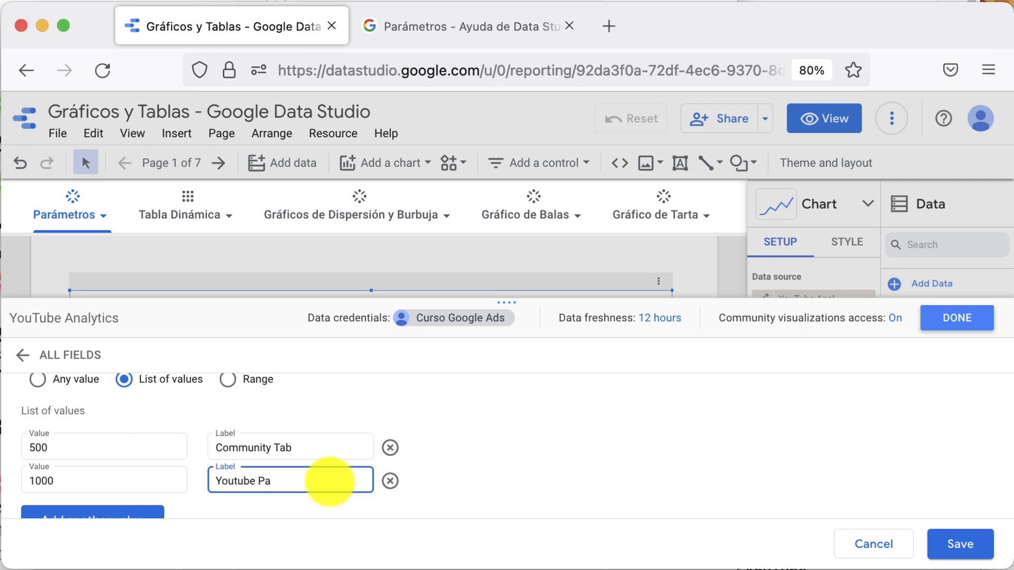
pyautogui.write('rtner Program')
# Add a third permitted value of 100000 with the label "Silver Award"
pyautogui.click(152, 509)
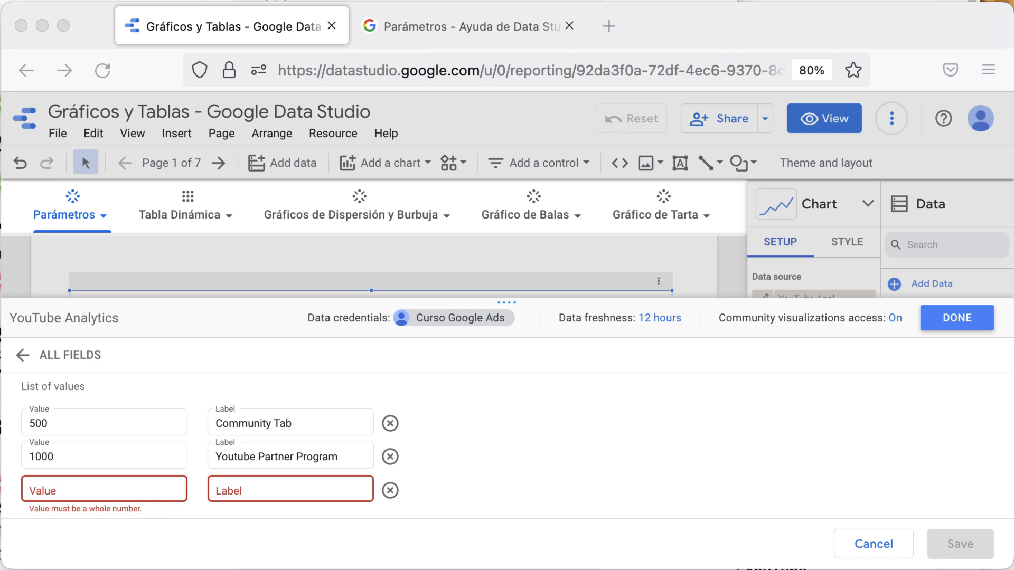
pyautogui.click(99, 489)
pyautogui.write('100000')
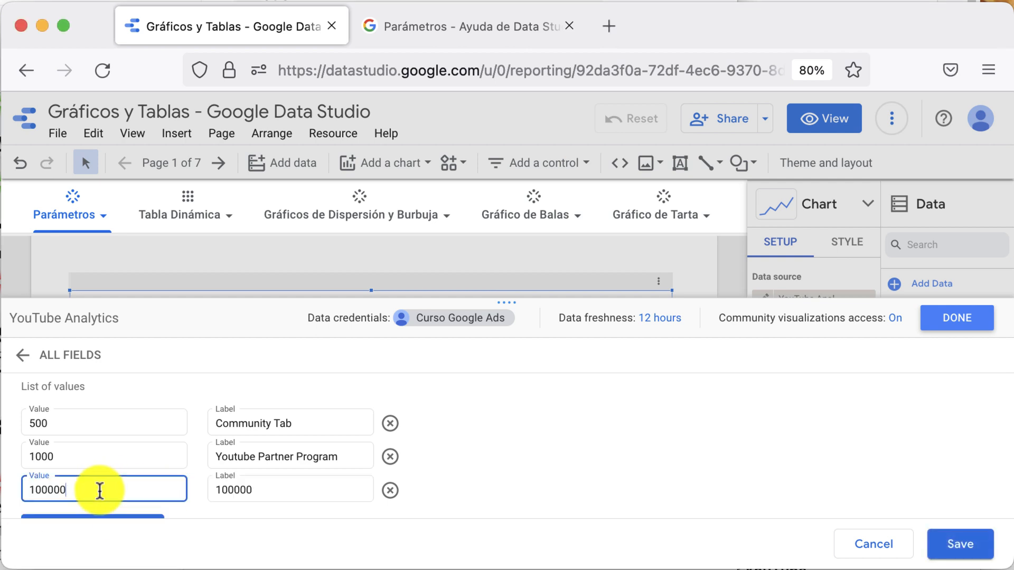
pyautogui.doubleClick(240, 490)
pyautogui.write('Si')
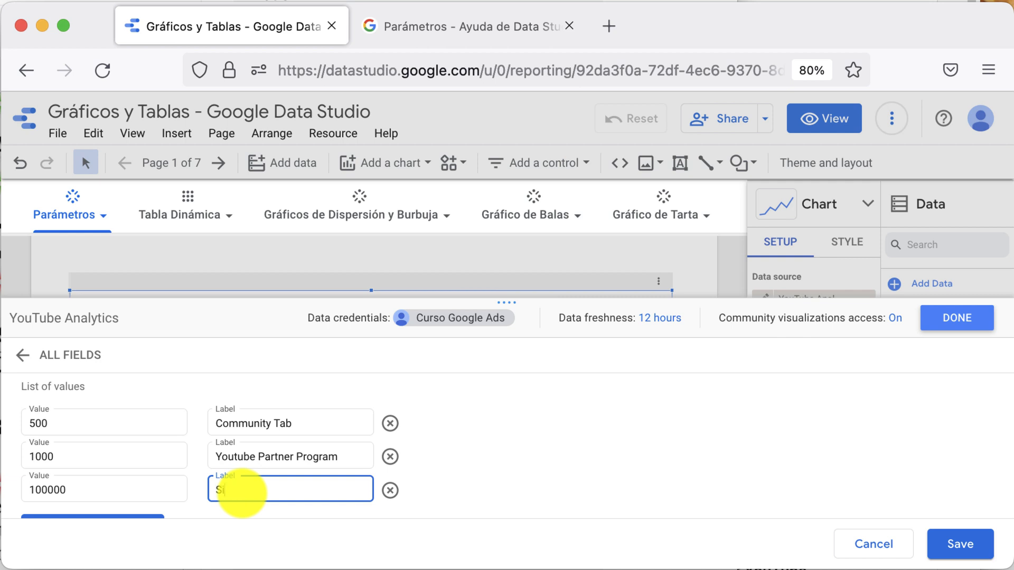
pyautogui.write('lver Award')
# Make Youtube Partner Program the parameter's default value and review the parameter's settings
pyautogui.scroll(-1, 159, 484)
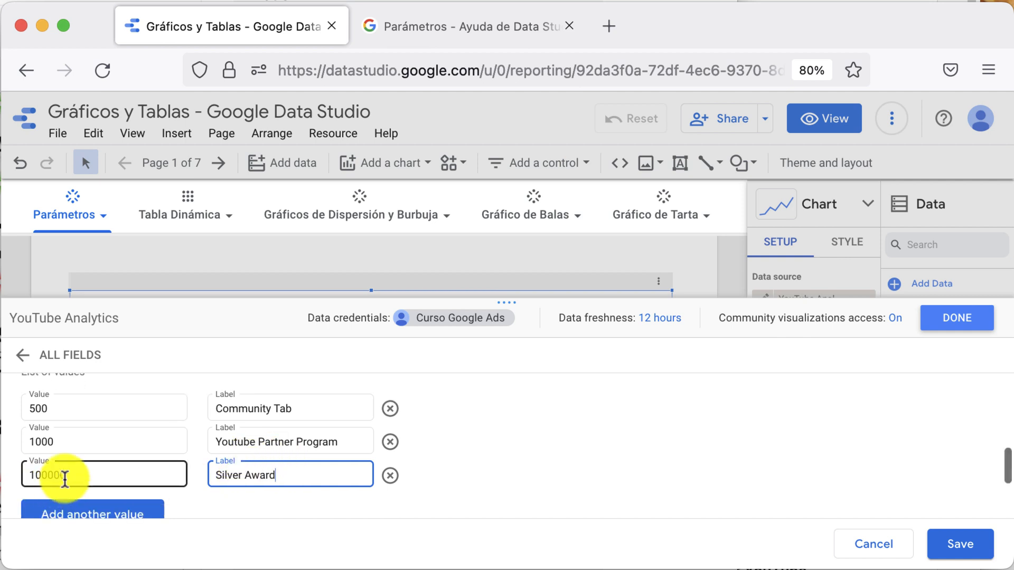
pyautogui.scroll(-3, 65, 479)
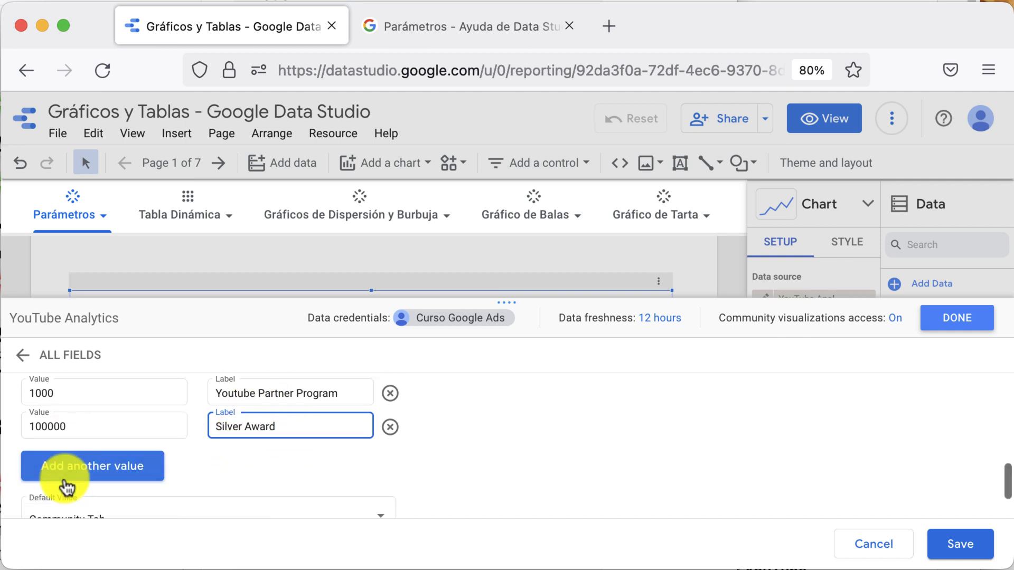
pyautogui.scroll(1, 250, 494)
pyautogui.click(245, 503)
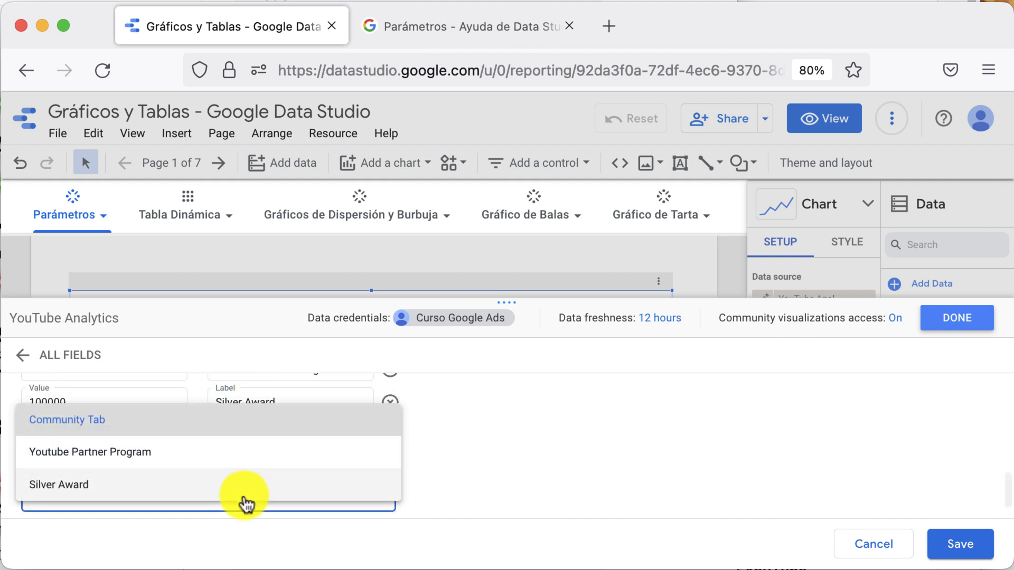
pyautogui.click(249, 454)
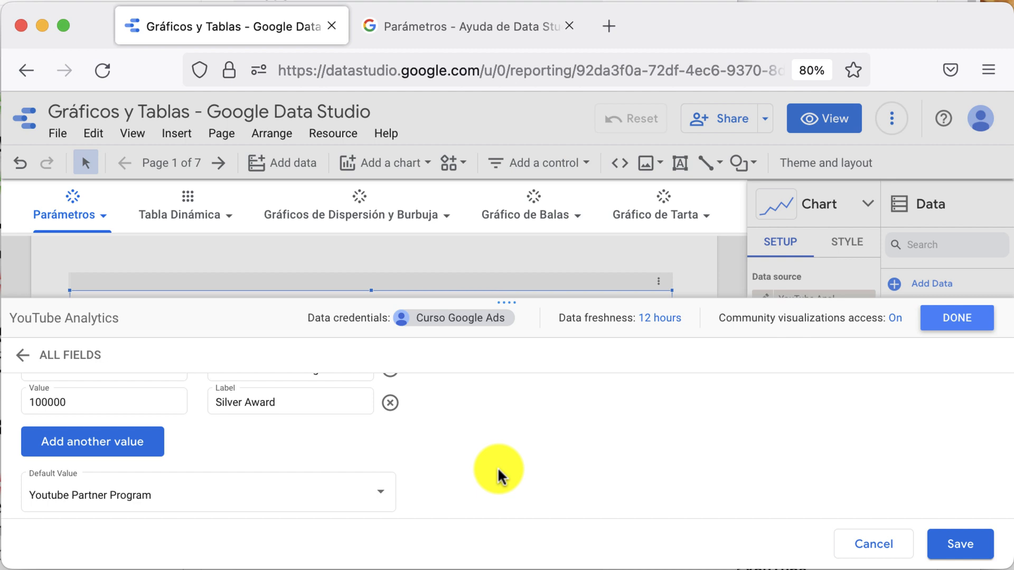
pyautogui.scroll(3, 497, 467)
pyautogui.scroll(-3, 478, 465)
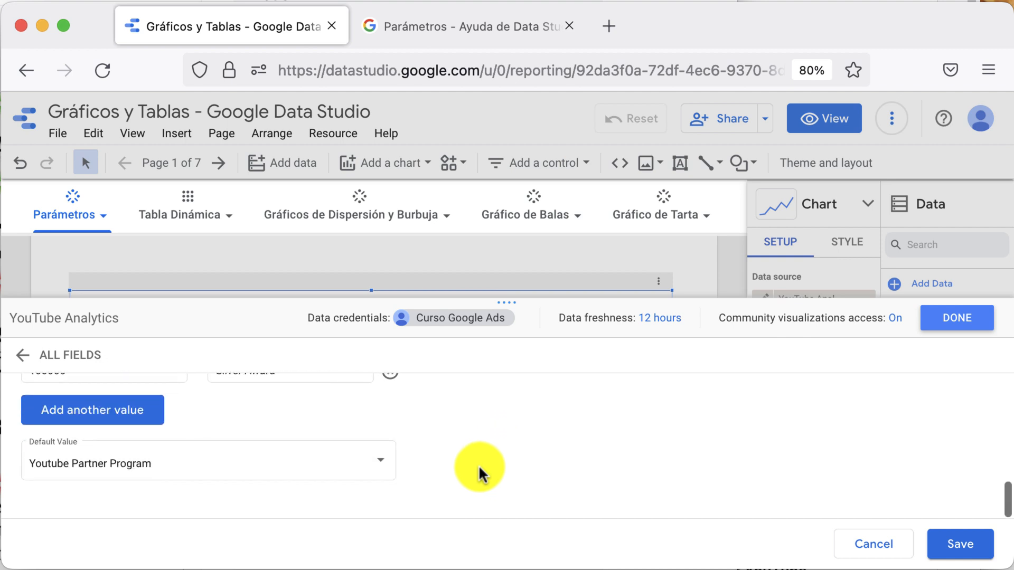
pyautogui.scroll(6, 482, 465)
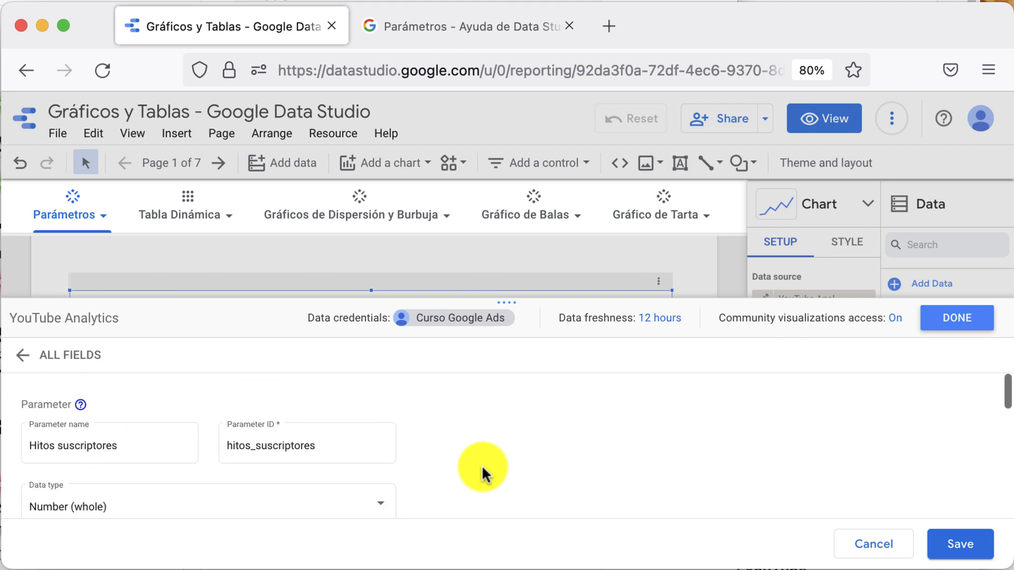
# Save the Hitos suscriptores parameter, finish editing the data source, and move the time series chart slightly down the page
pyautogui.click(966, 553)
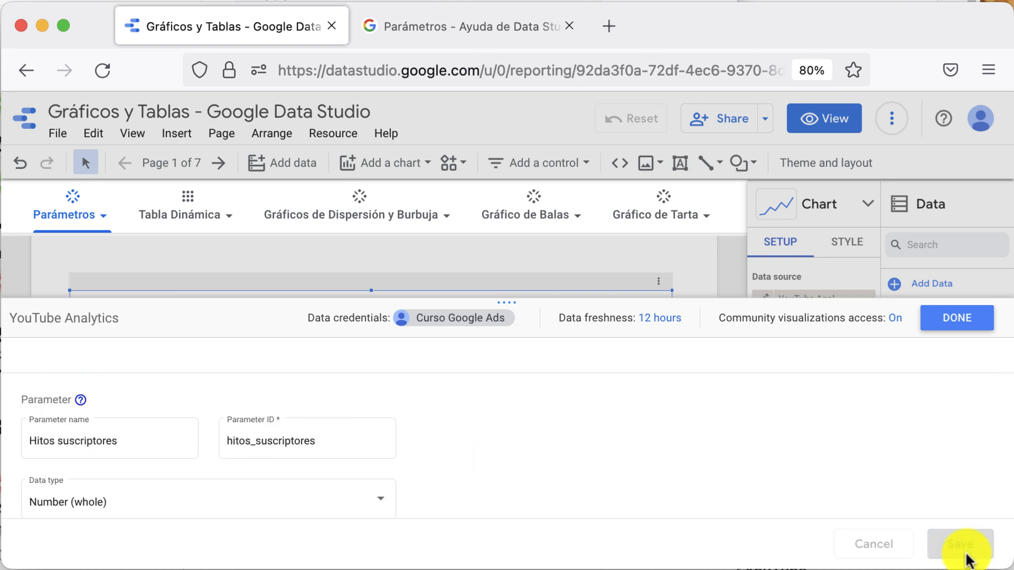
pyautogui.click(965, 322)
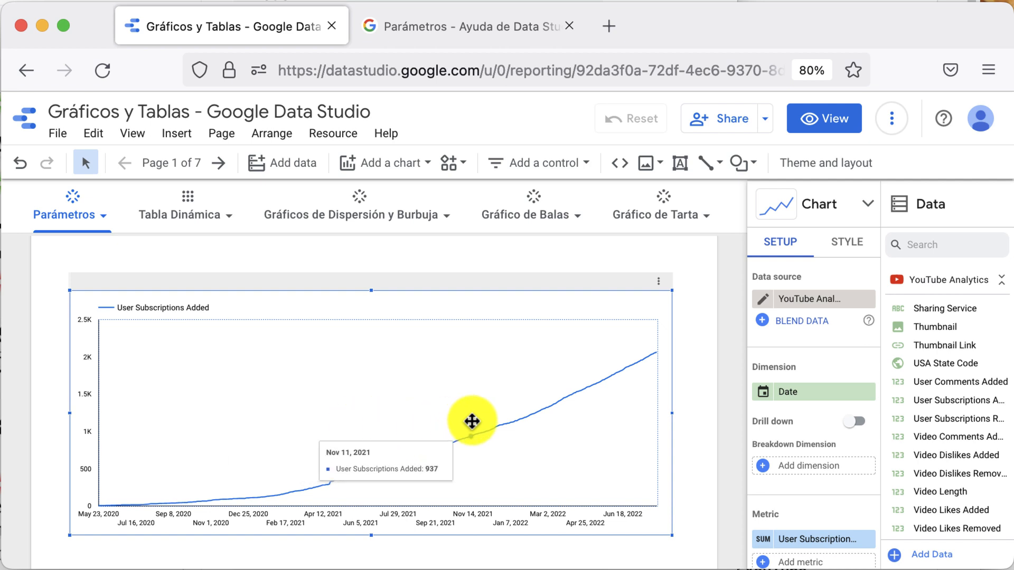
pyautogui.moveTo(433, 310); pyautogui.dragTo(430, 346)
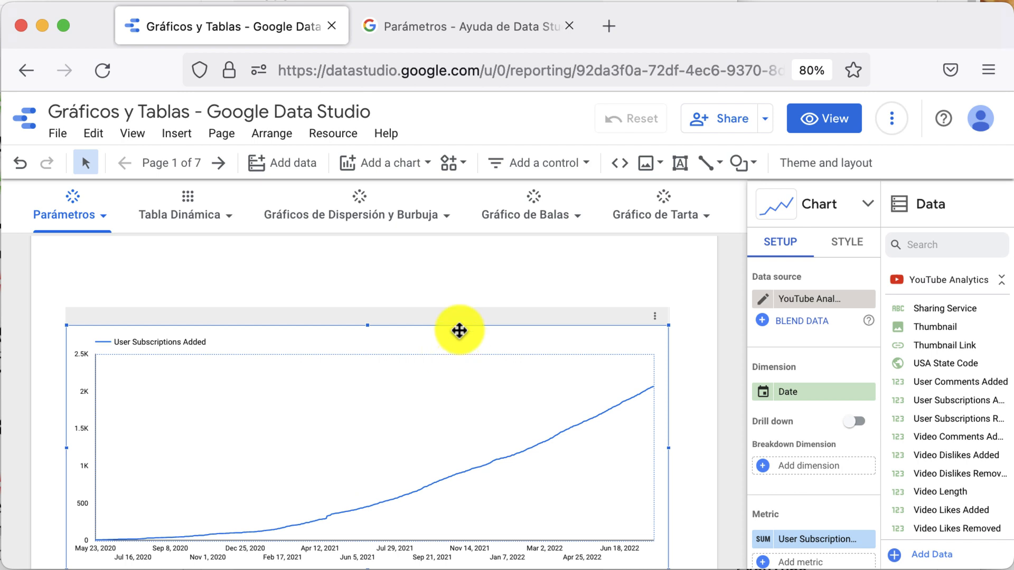
# Look through the time series chart's setup and style options for places where the parameter can be applied
pyautogui.scroll(-3, 788, 374)
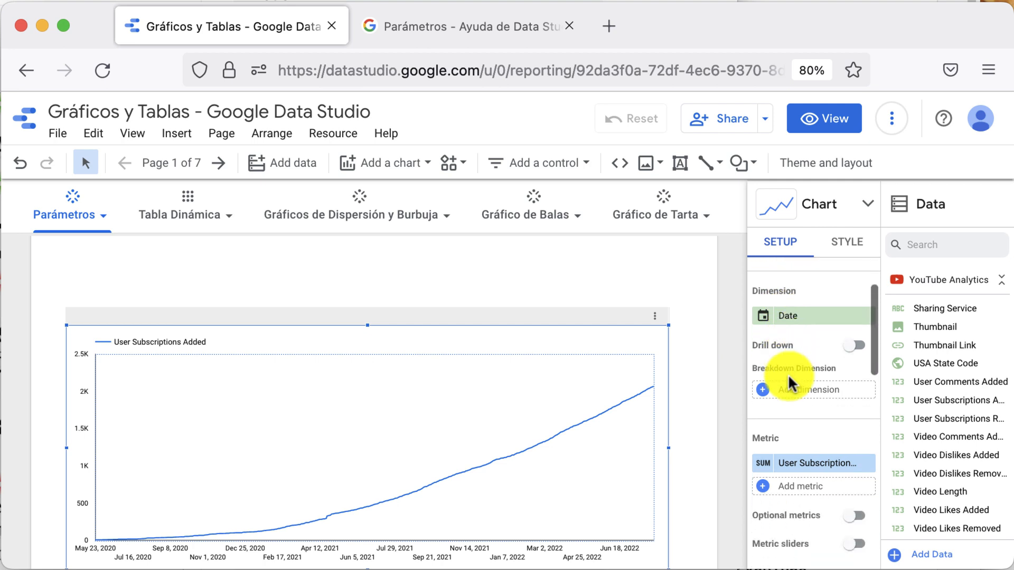
pyautogui.scroll(-3, 788, 374)
pyautogui.scroll(-3, 788, 374)
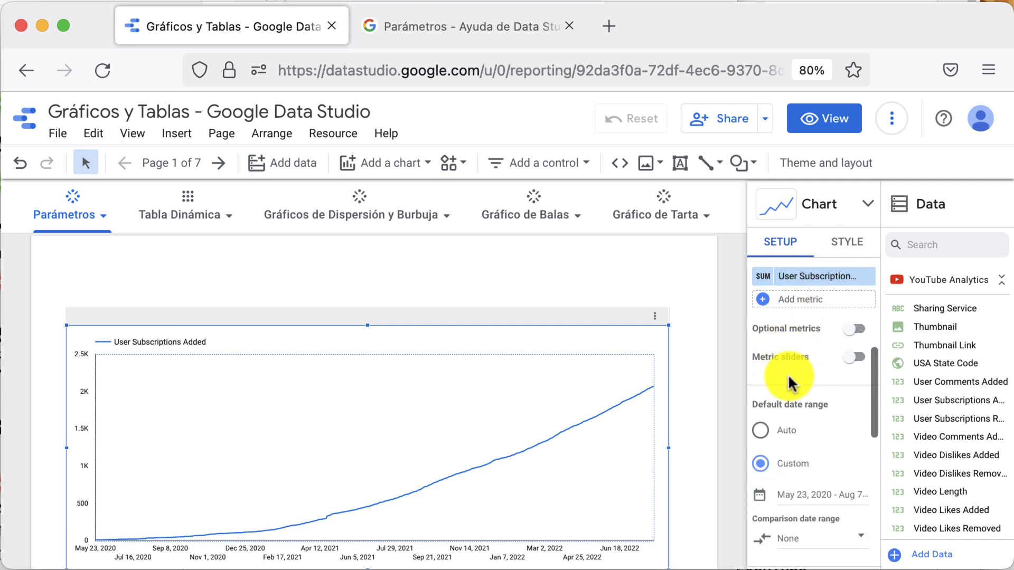
pyautogui.scroll(-3, 788, 374)
pyautogui.scroll(-5, 788, 374)
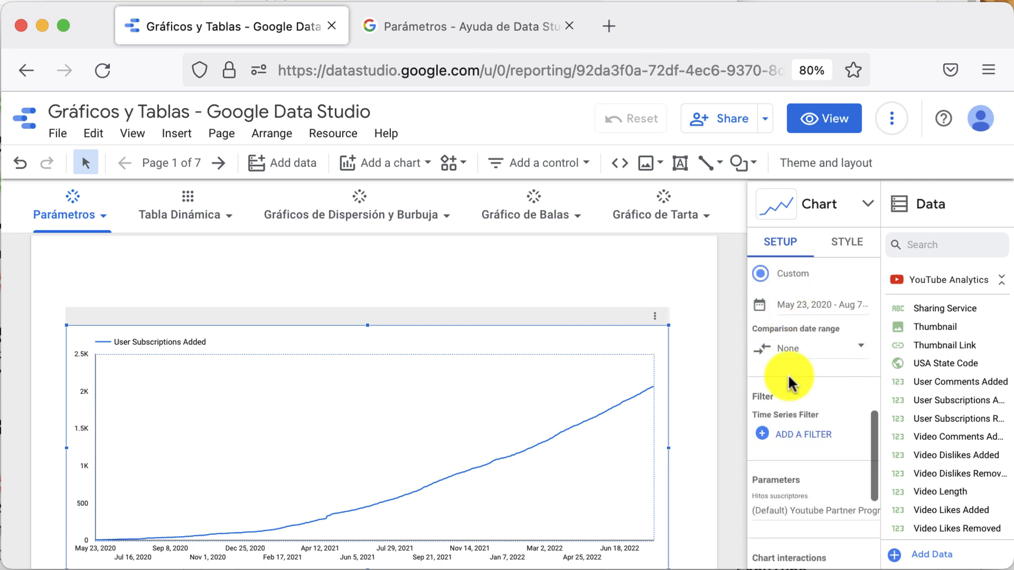
pyautogui.scroll(-1, 788, 374)
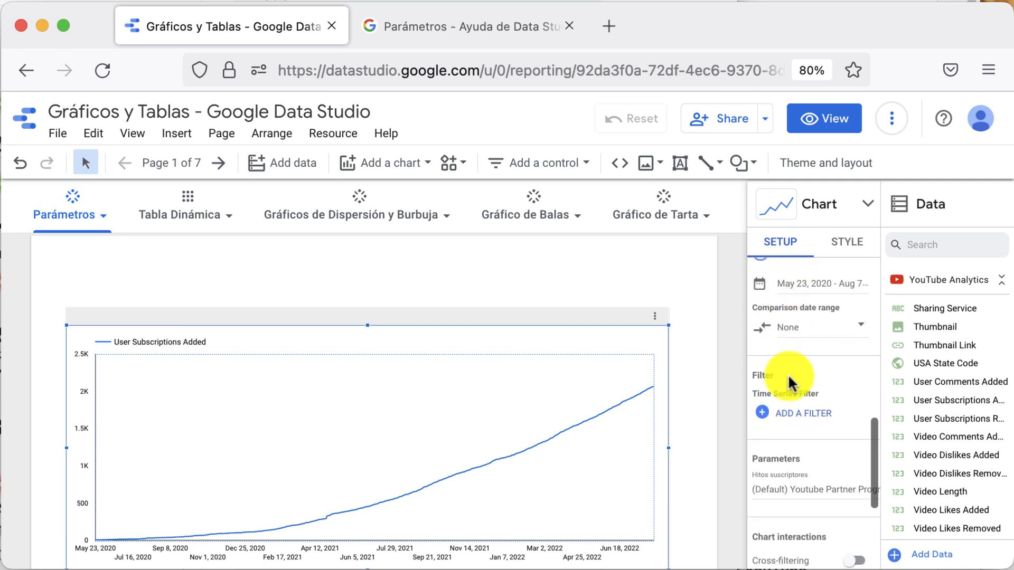
pyautogui.click(865, 254)
pyautogui.scroll(-5, 821, 346)
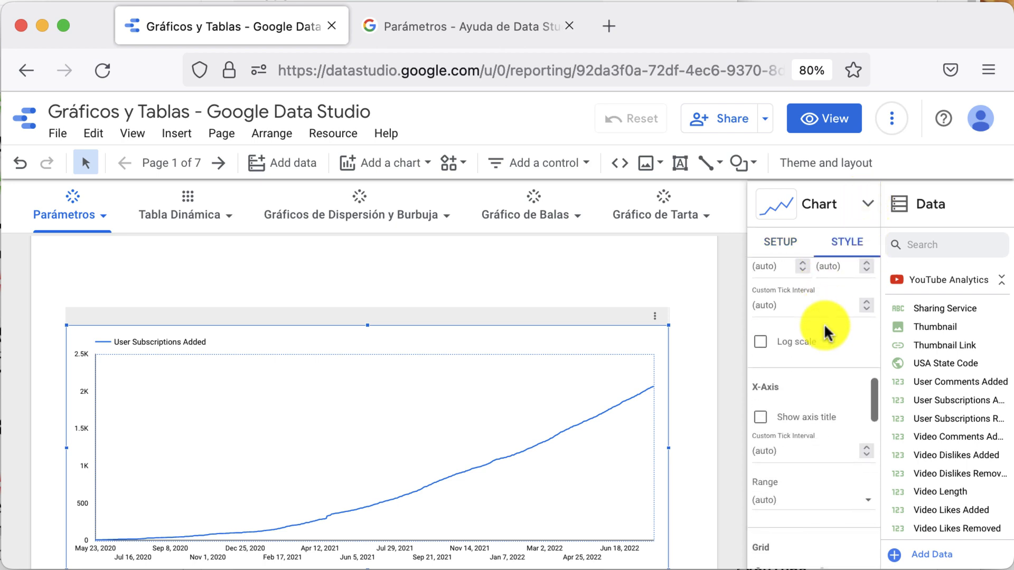
pyautogui.scroll(-10, 825, 331)
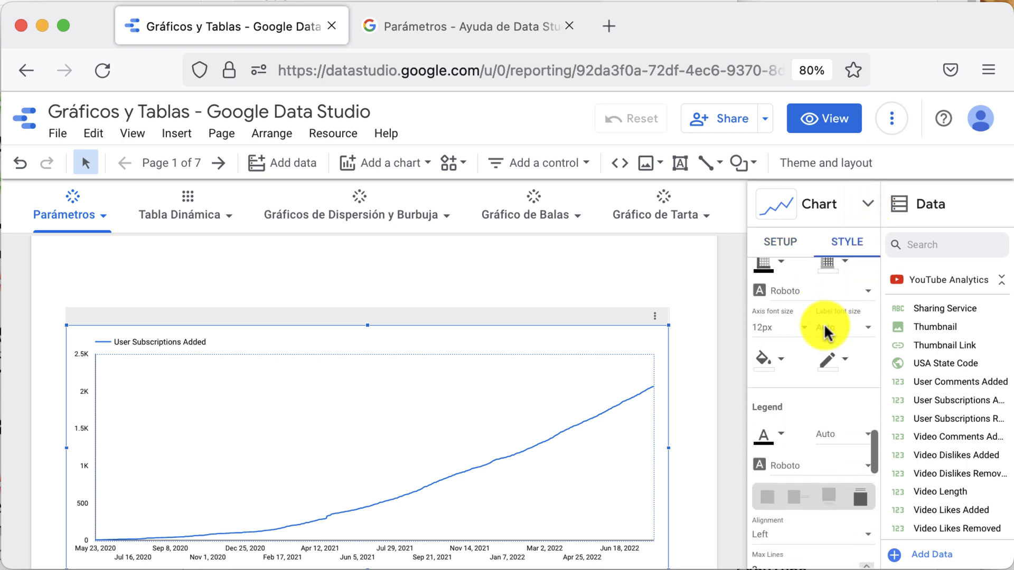
pyautogui.scroll(-10, 823, 324)
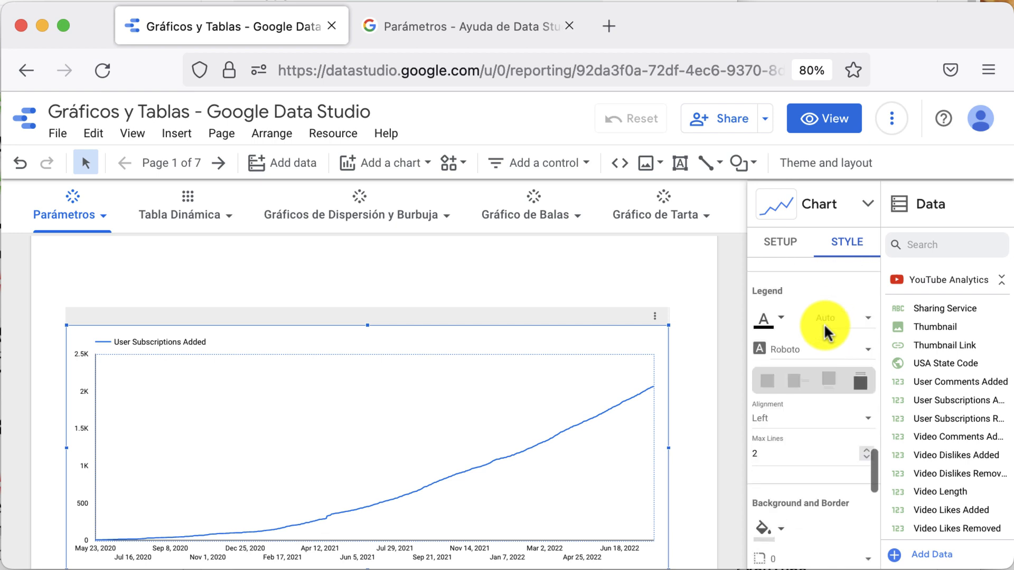
# Review the chart's setup again, from data source and metric to the Parameters and Chart interactions sections
pyautogui.click(801, 248)
pyautogui.scroll(3, 821, 327)
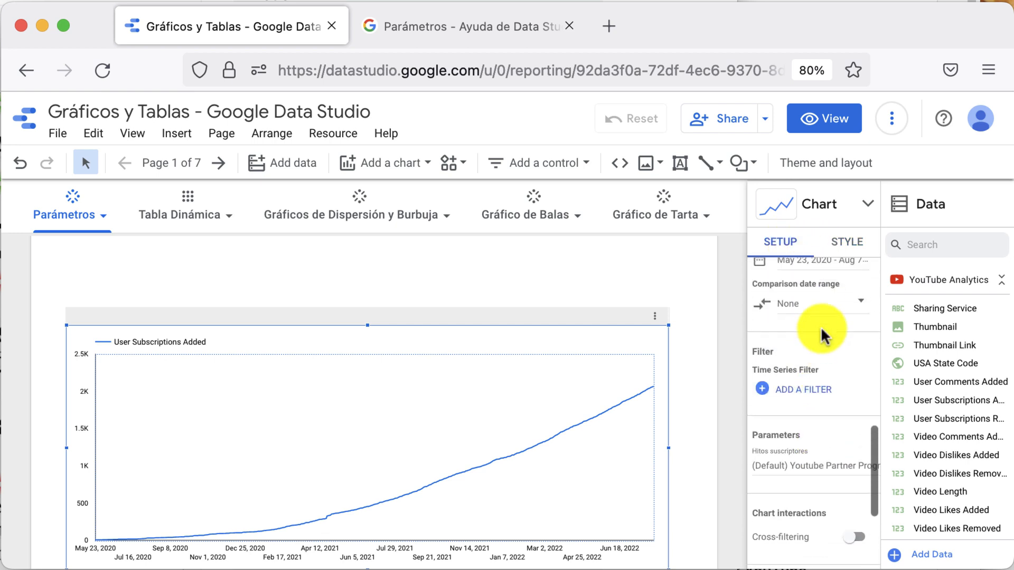
pyautogui.scroll(1, 820, 326)
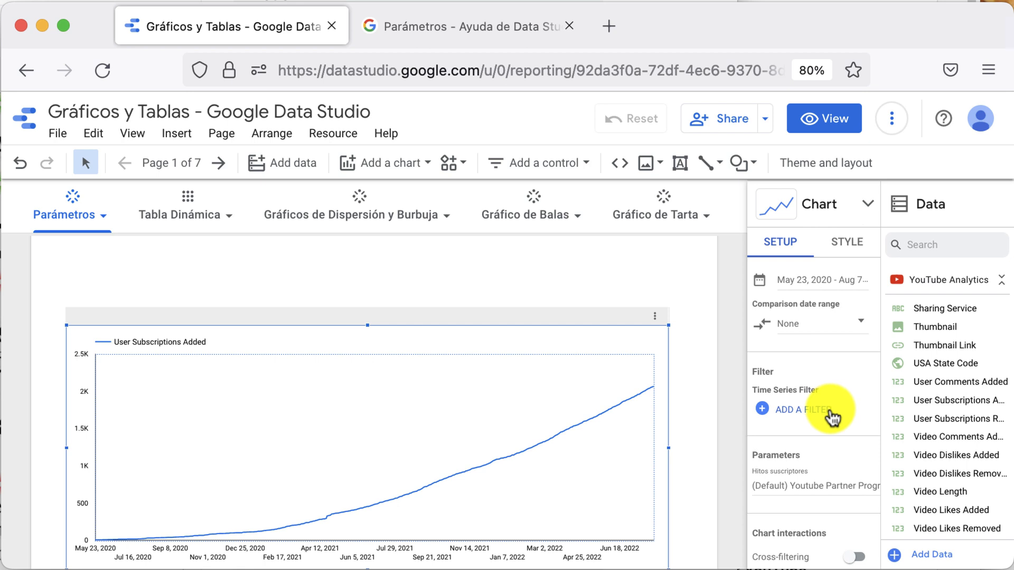
pyautogui.scroll(15, 831, 412)
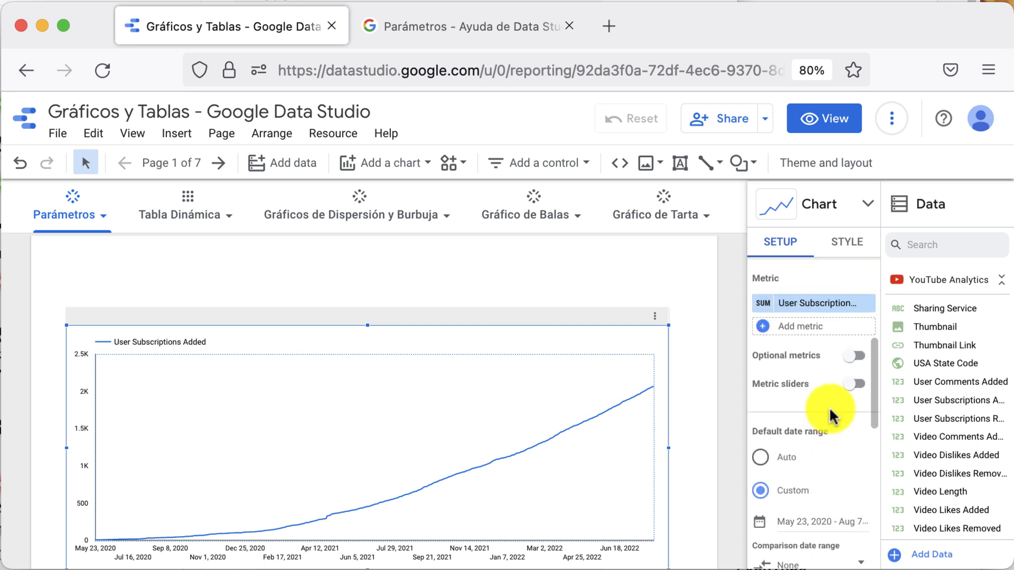
pyautogui.scroll(1, 829, 412)
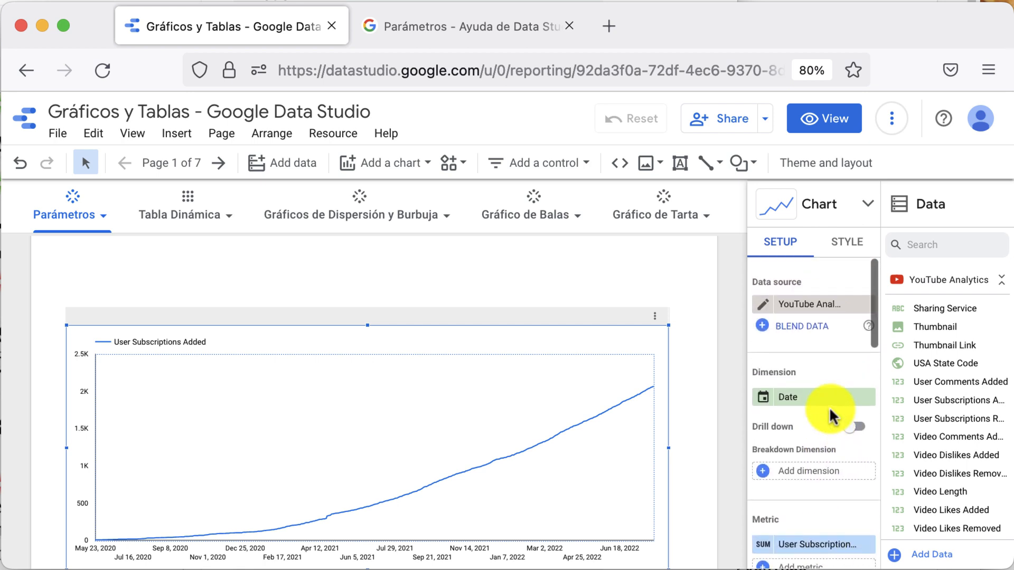
pyautogui.scroll(-4, 829, 412)
pyautogui.scroll(-2, 829, 406)
pyautogui.scroll(-5, 829, 406)
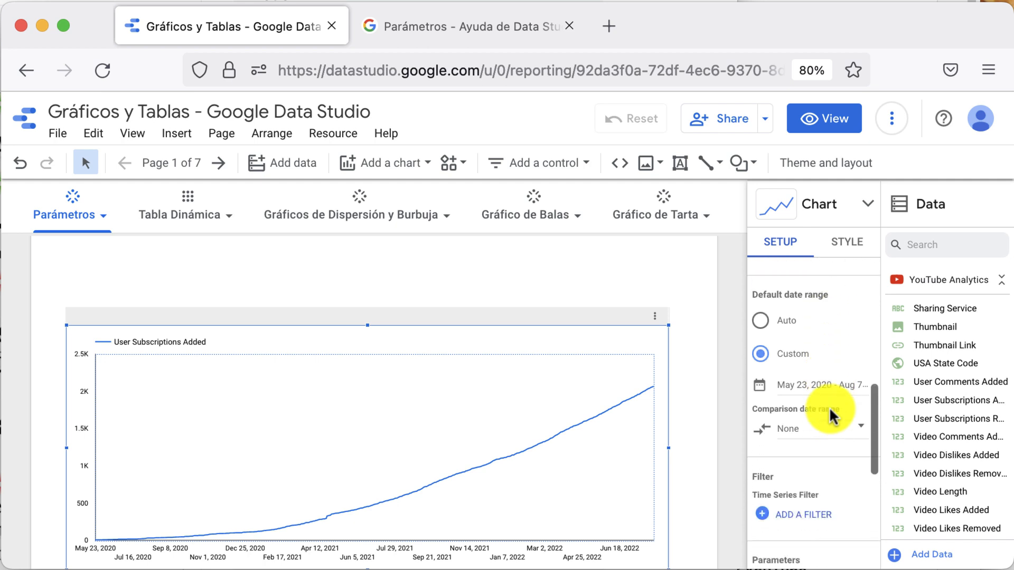
pyautogui.scroll(-4, 830, 411)
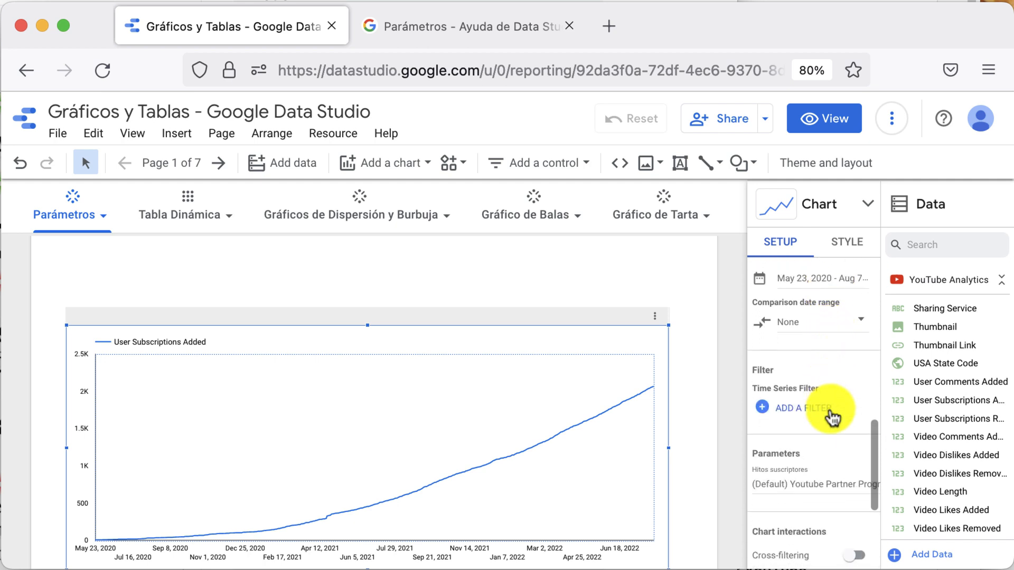
pyautogui.scroll(-2, 831, 413)
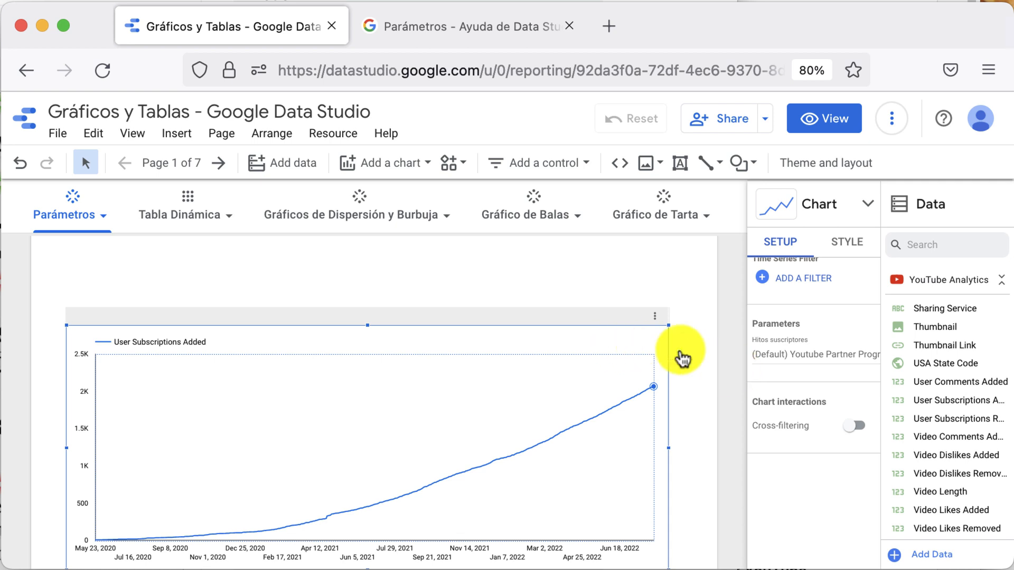
# Add a reference line of type Parameter to the chart, using Hitos suscriptores
pyautogui.click(858, 249)
pyautogui.scroll(6, 851, 317)
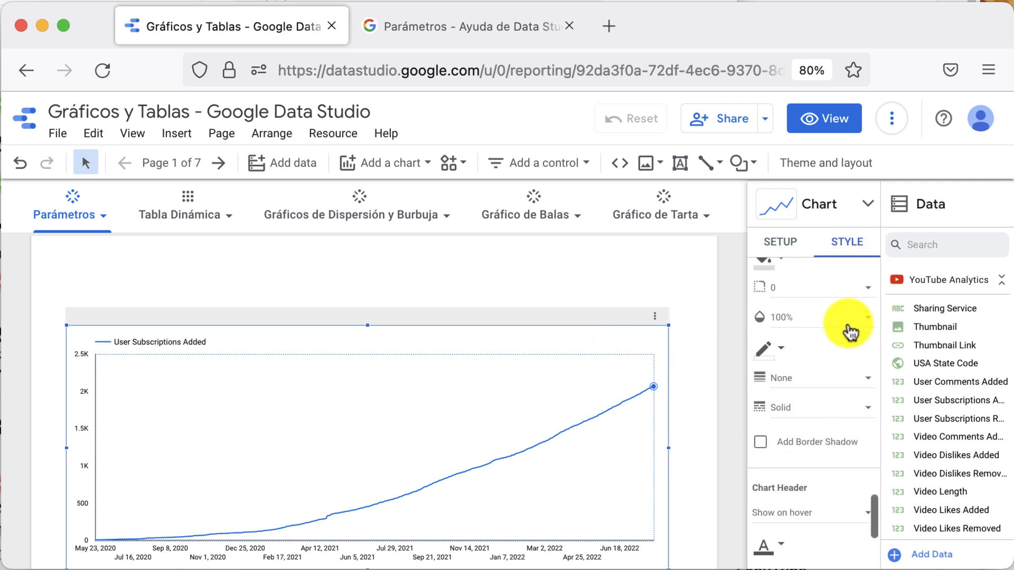
pyautogui.scroll(5, 847, 328)
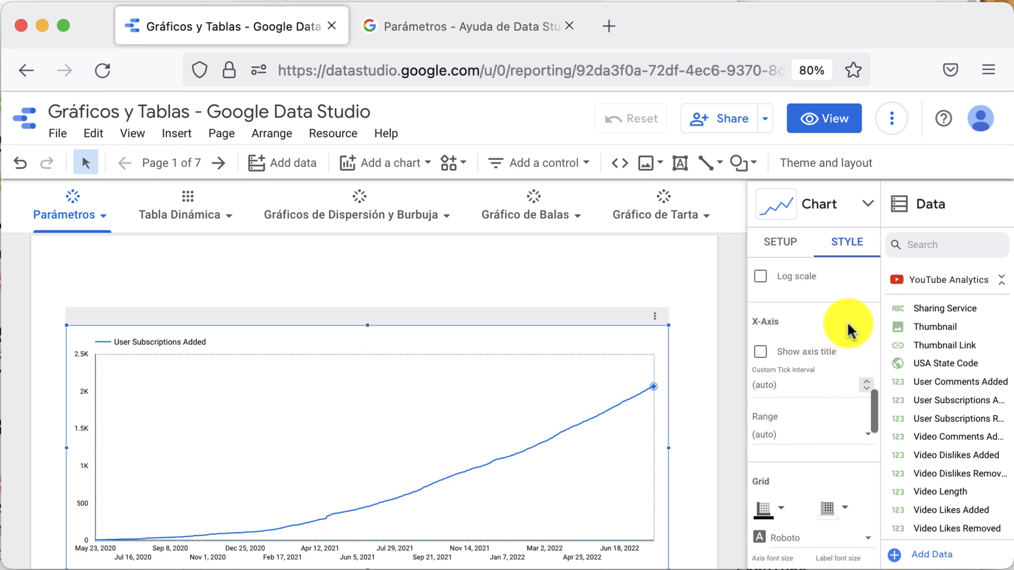
pyautogui.scroll(8, 848, 325)
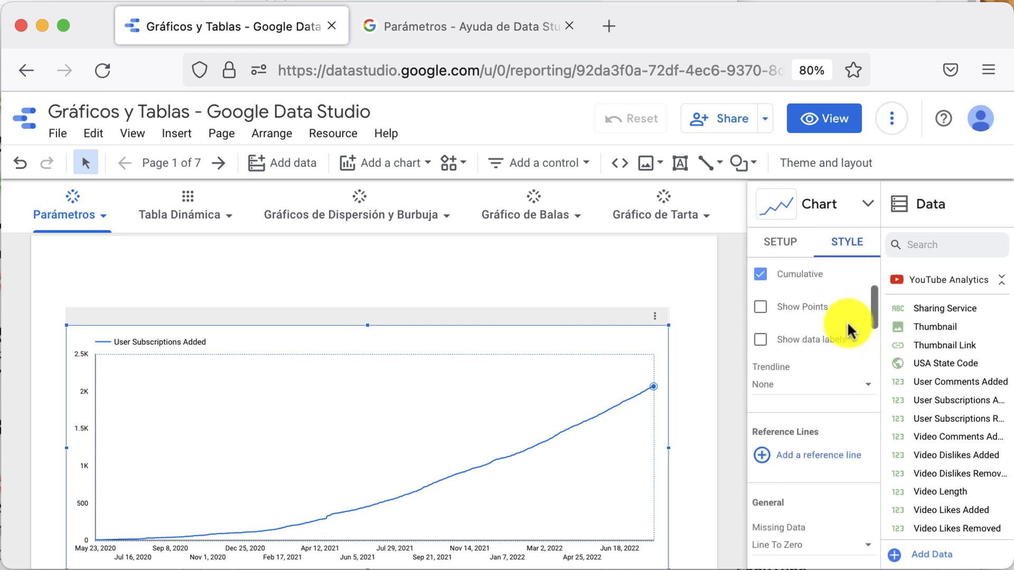
pyautogui.scroll(-5, 848, 325)
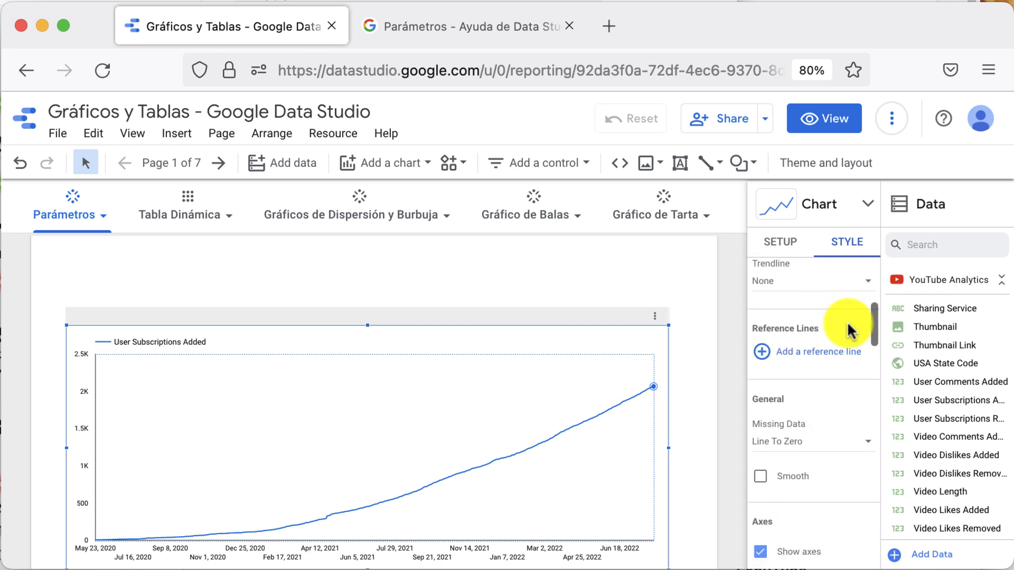
pyautogui.click(822, 355)
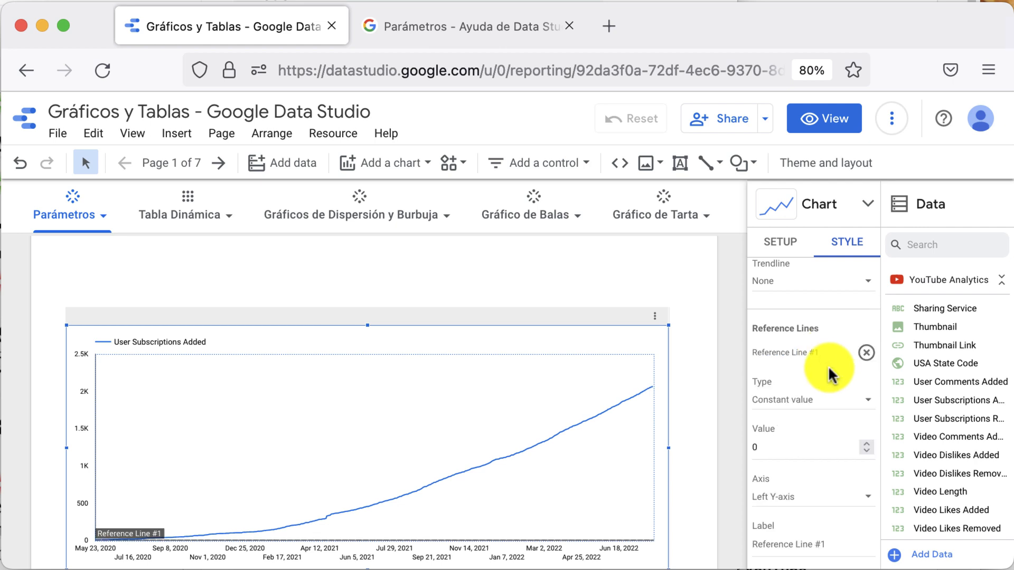
pyautogui.click(822, 409)
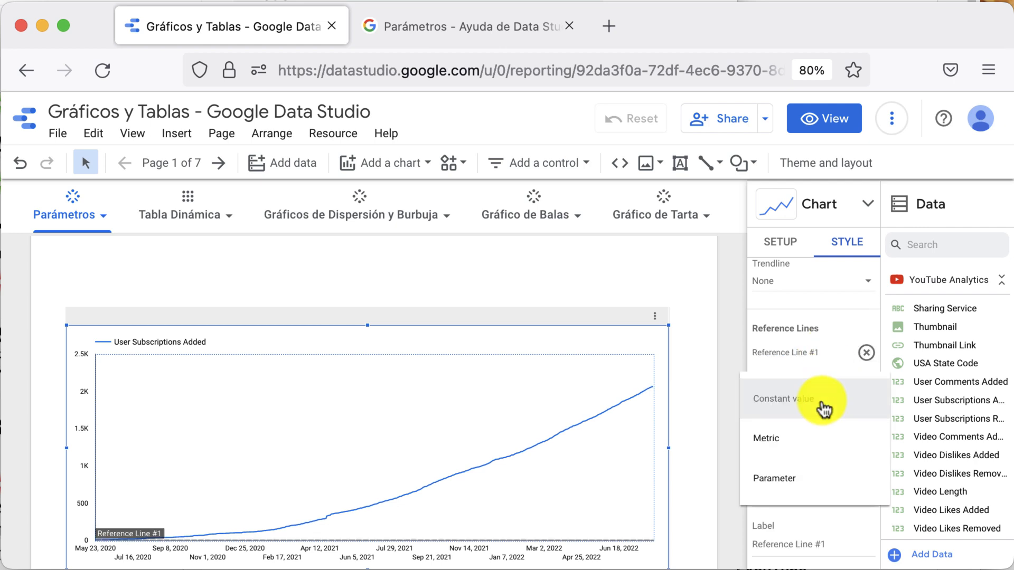
pyautogui.click(831, 478)
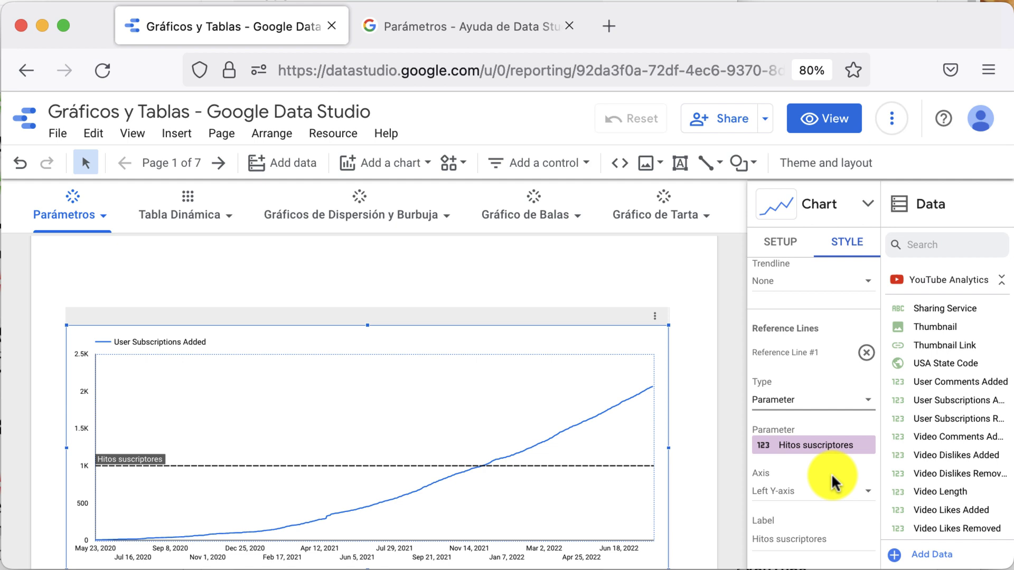
pyautogui.scroll(-2, 832, 474)
pyautogui.scroll(2, 831, 473)
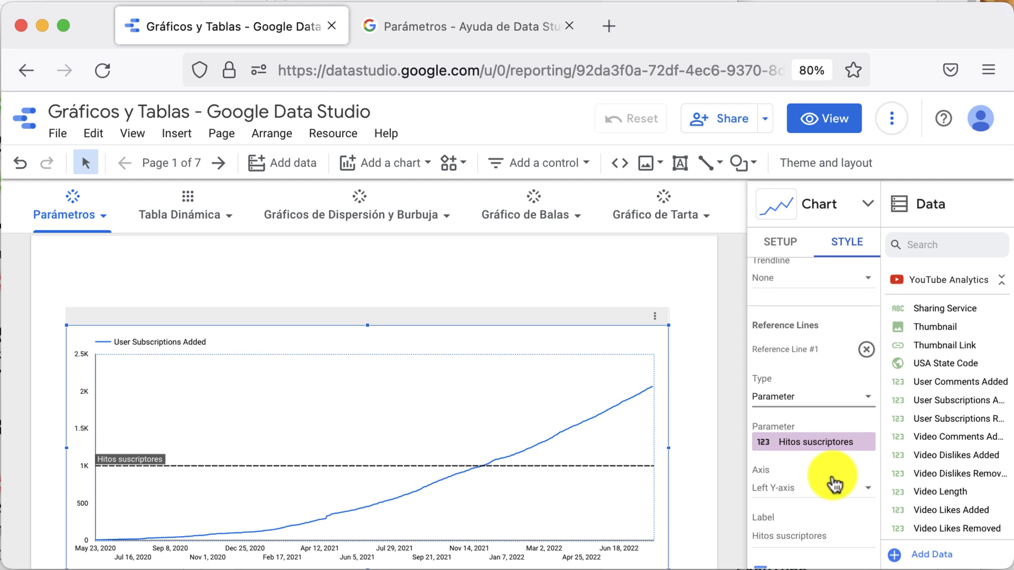
# Preview the report in view mode at 67% zoom and examine where the subscriptions curve crosses the reference line
pyautogui.click(823, 126)
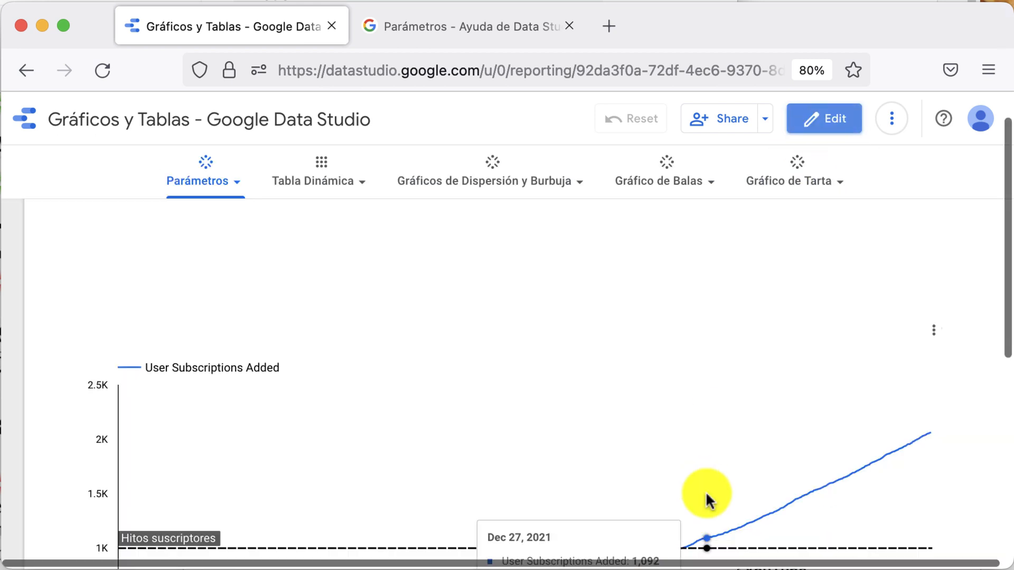
pyautogui.scroll(-2, 705, 491)
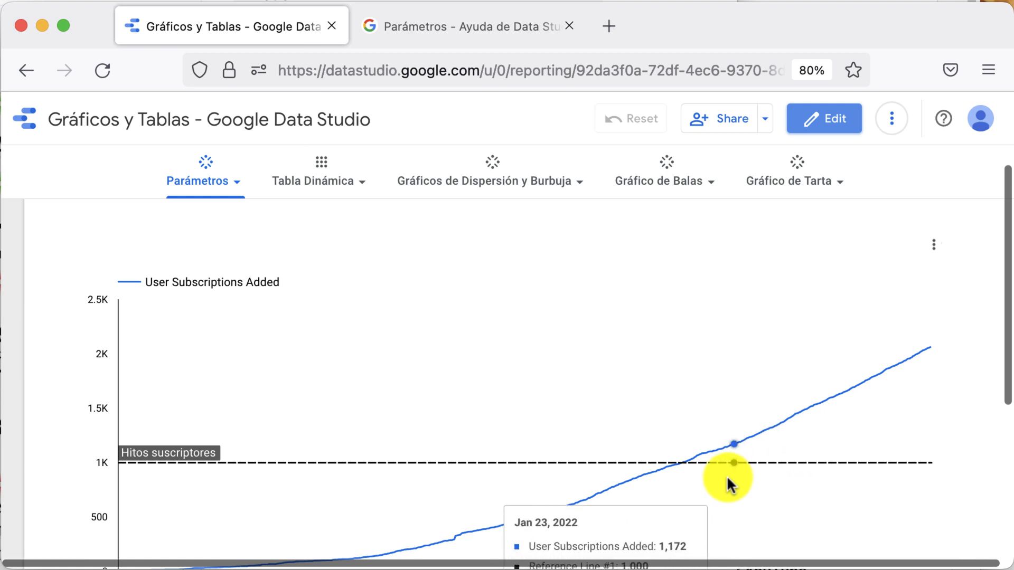
pyautogui.scroll(-2, 645, 474)
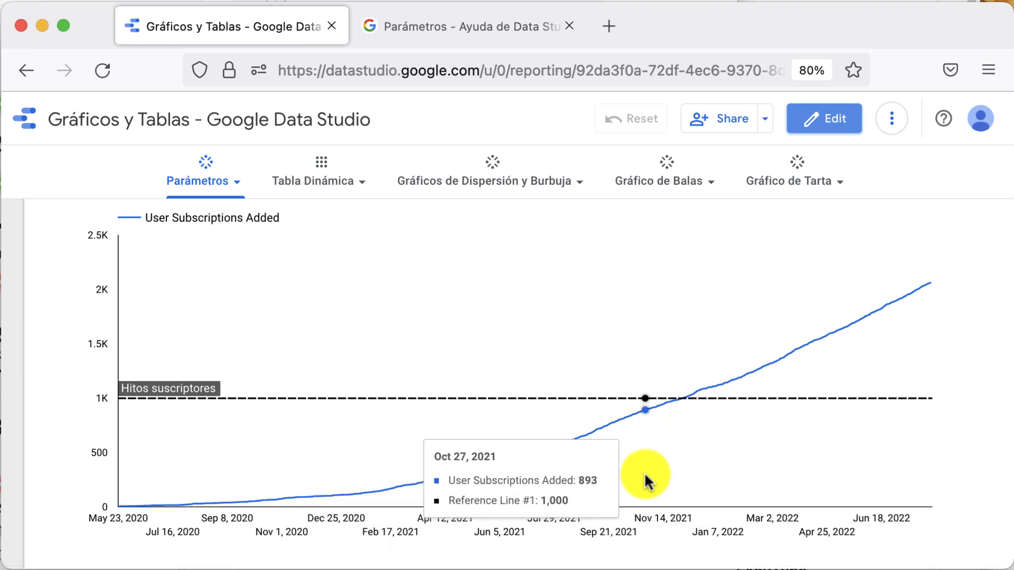
pyautogui.press('super+minus')
pyautogui.press('super+minus')
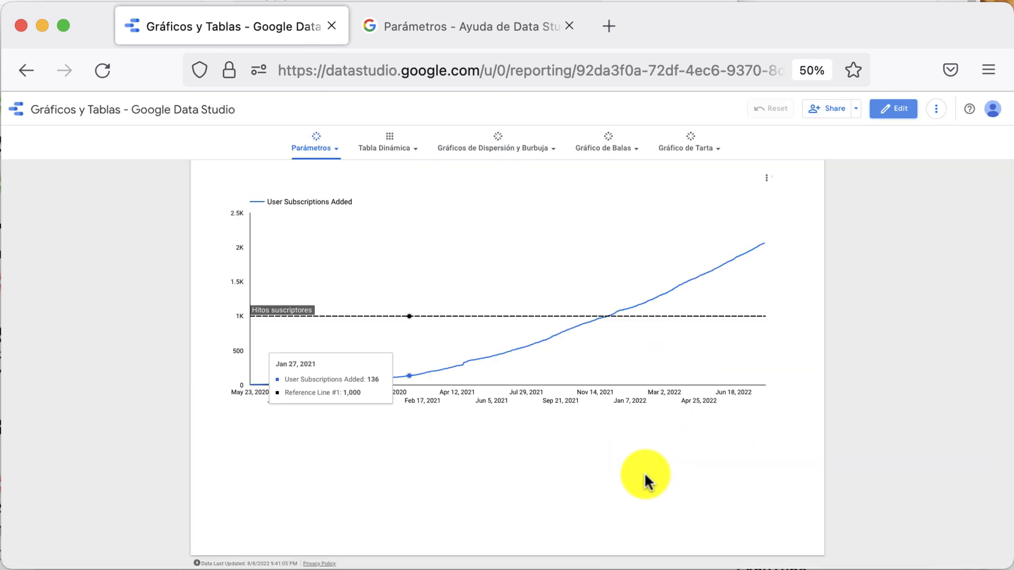
pyautogui.press('super+equal')
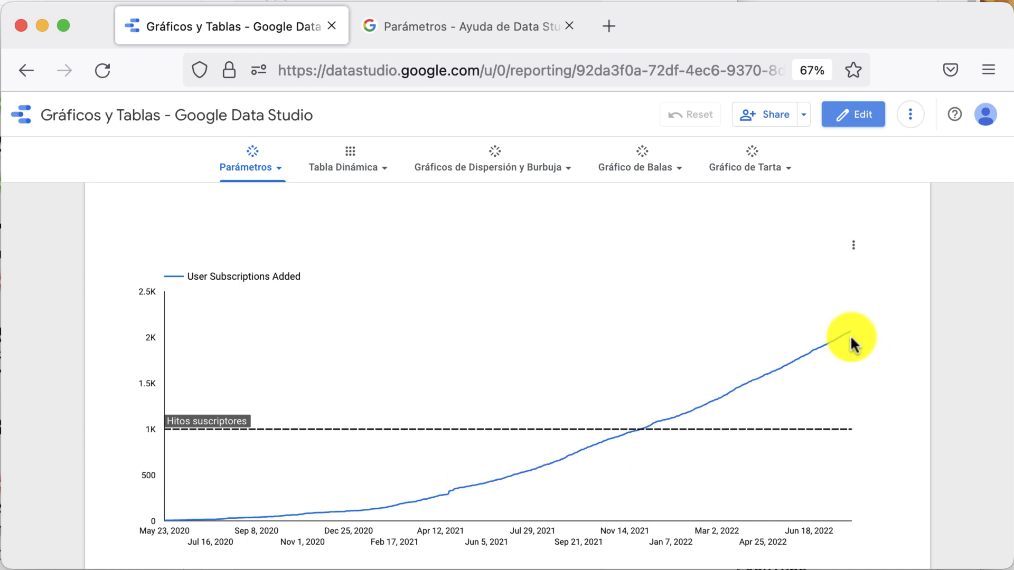
pyautogui.moveTo(848, 334)
# Return to editing the report and place a drop-down list control above the time series chart
pyautogui.click(852, 121)
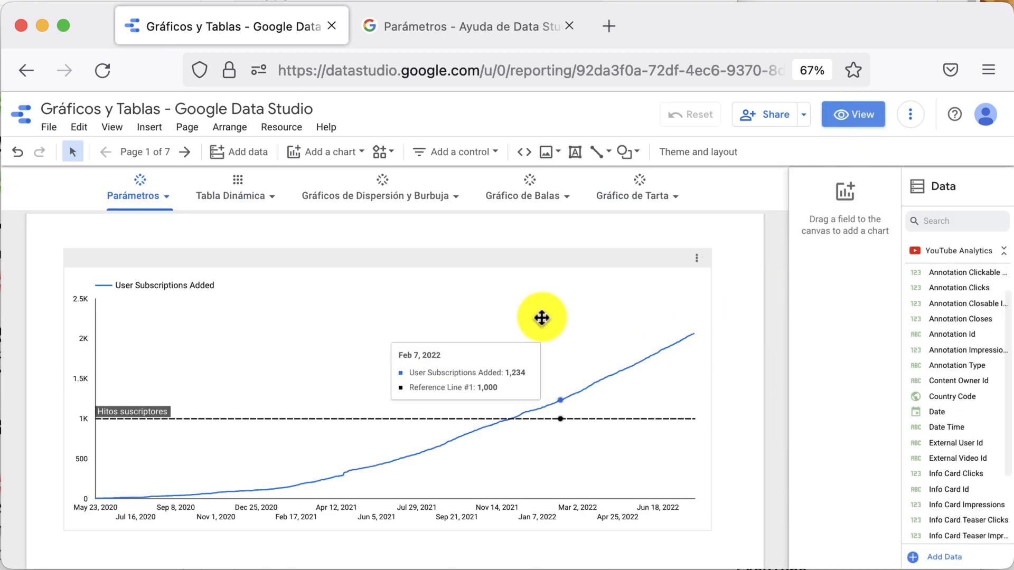
pyautogui.click(494, 153)
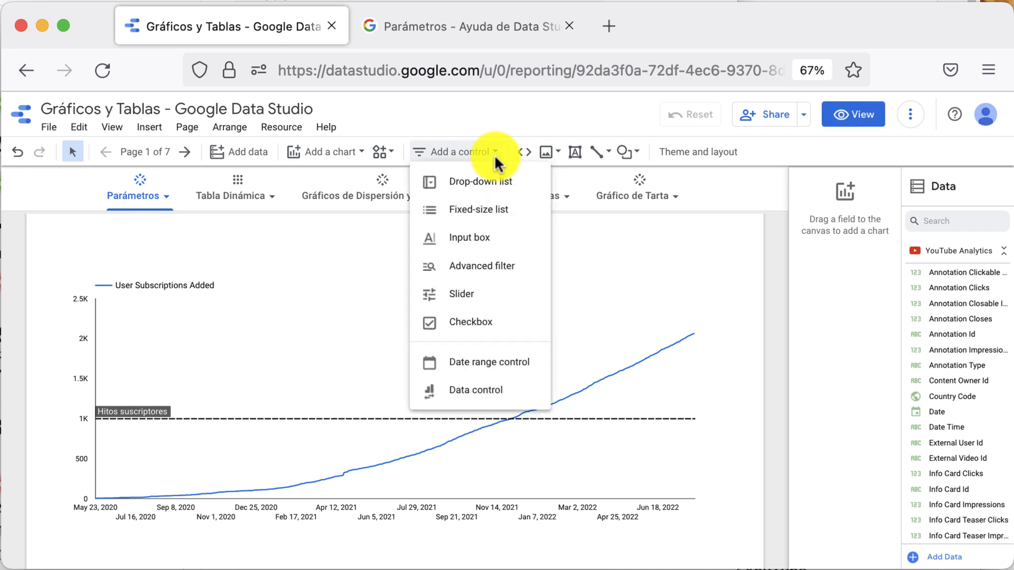
pyautogui.click(498, 185)
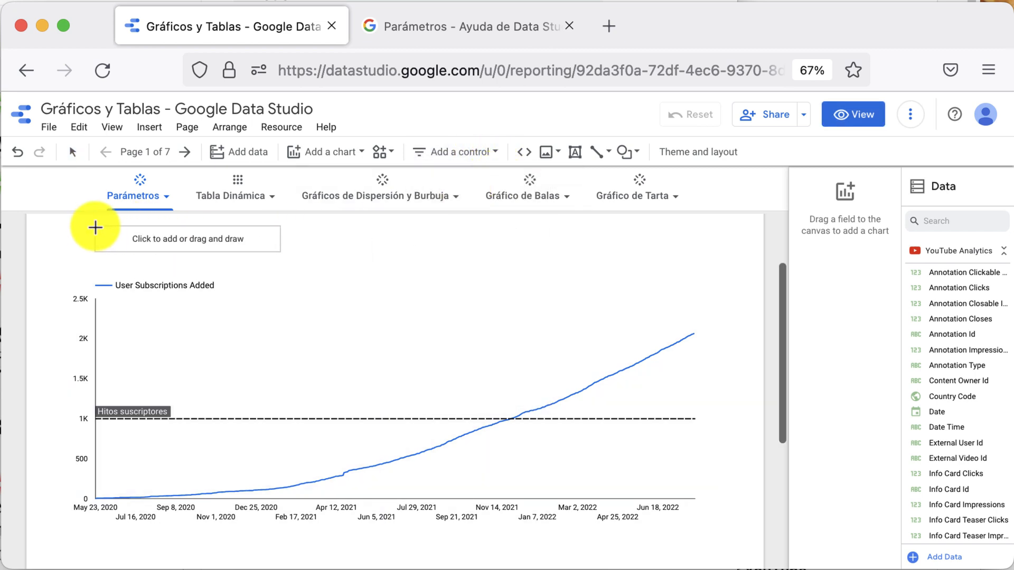
pyautogui.click(95, 227)
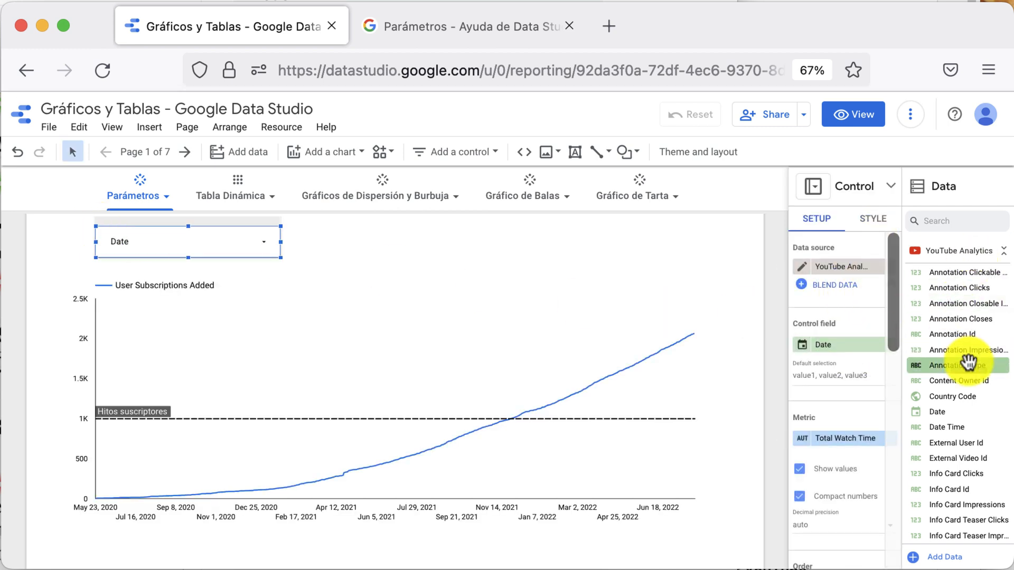
# Set the drop-down control's field to the Hitos suscriptores parameter
pyautogui.scroll(-10, 968, 362)
pyautogui.scroll(-3, 968, 363)
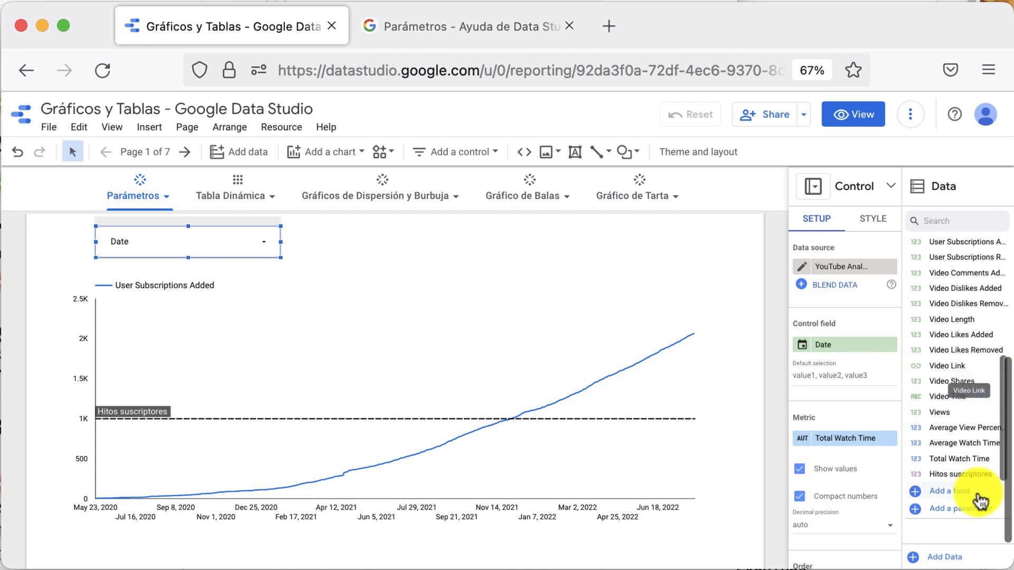
pyautogui.moveTo(969, 475); pyautogui.dragTo(856, 351)
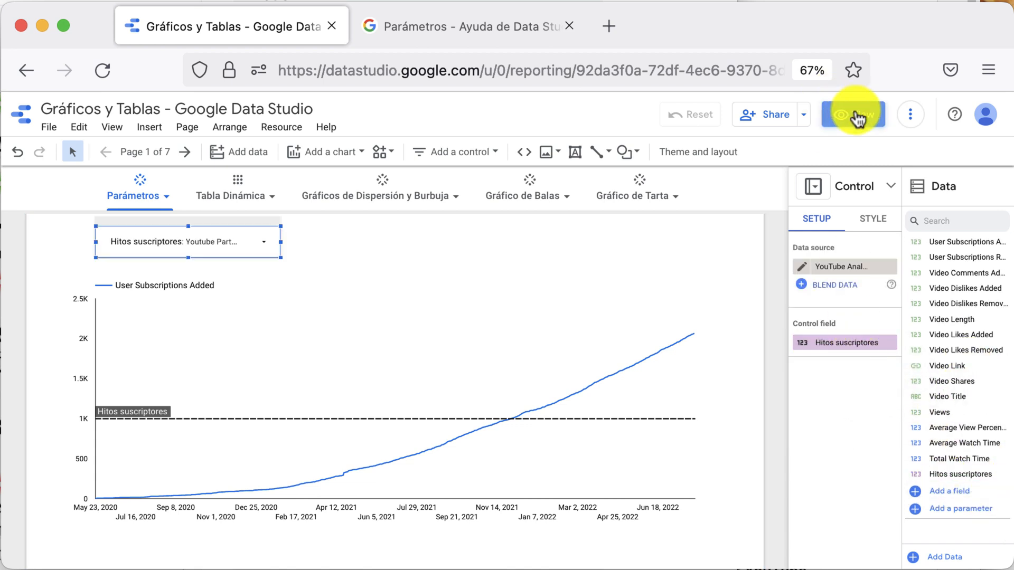
# Preview the report and switch the Hitos suscriptores control to Community Tab, Silver Award and back to Community Tab, comparing the reference line
pyautogui.click(853, 114)
pyautogui.click(337, 230)
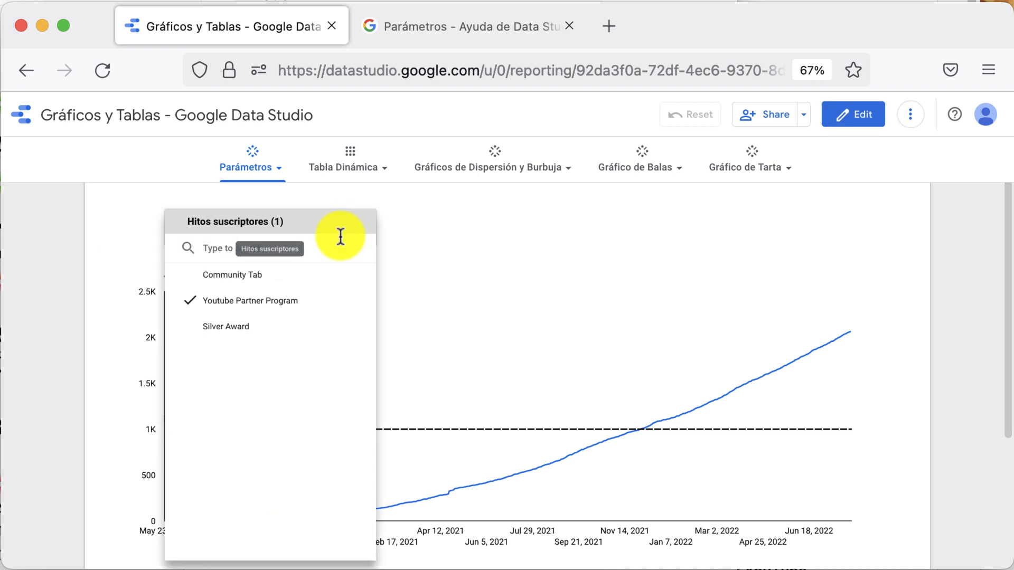
pyautogui.click(339, 277)
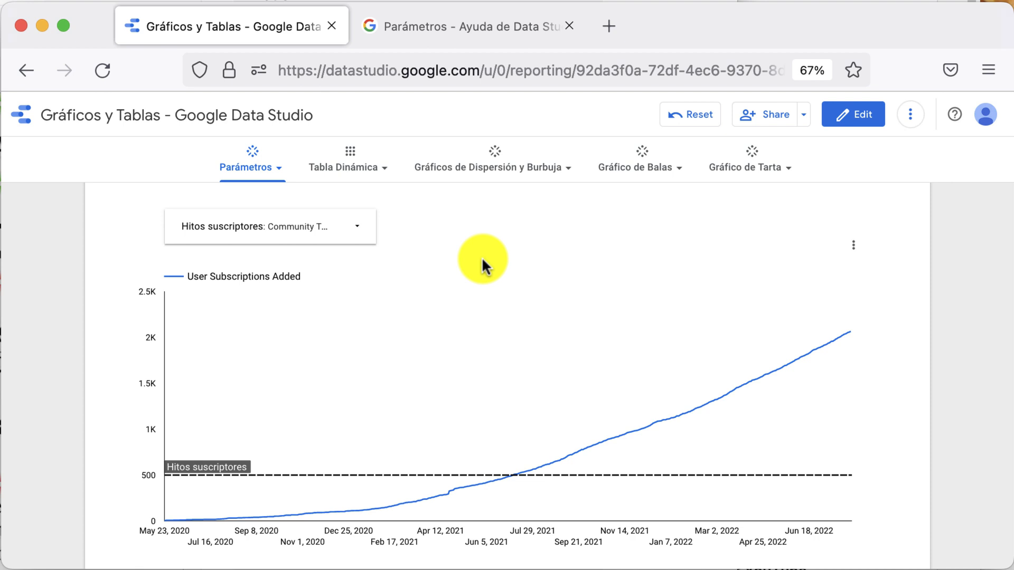
pyautogui.click(289, 240)
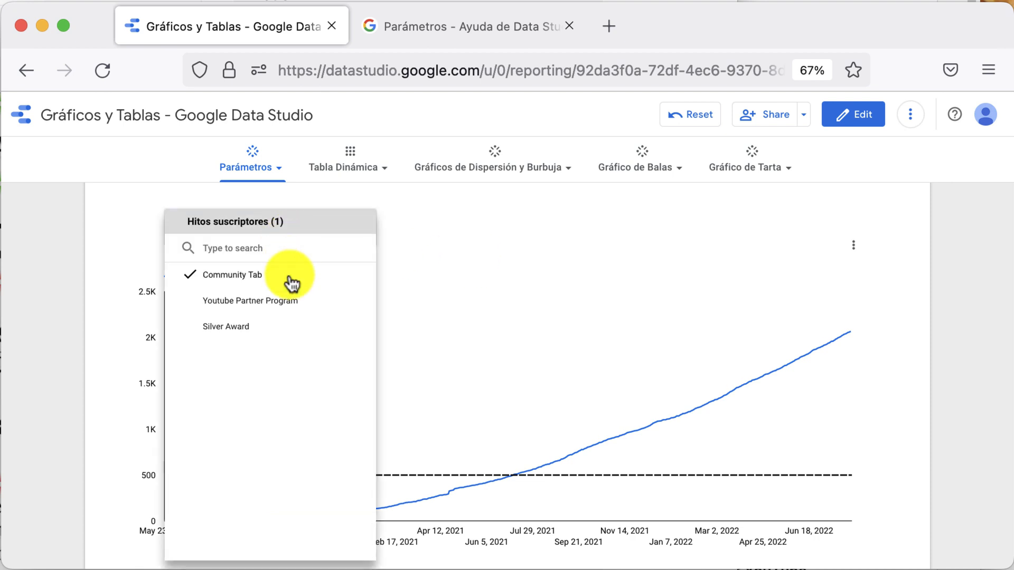
pyautogui.click(288, 328)
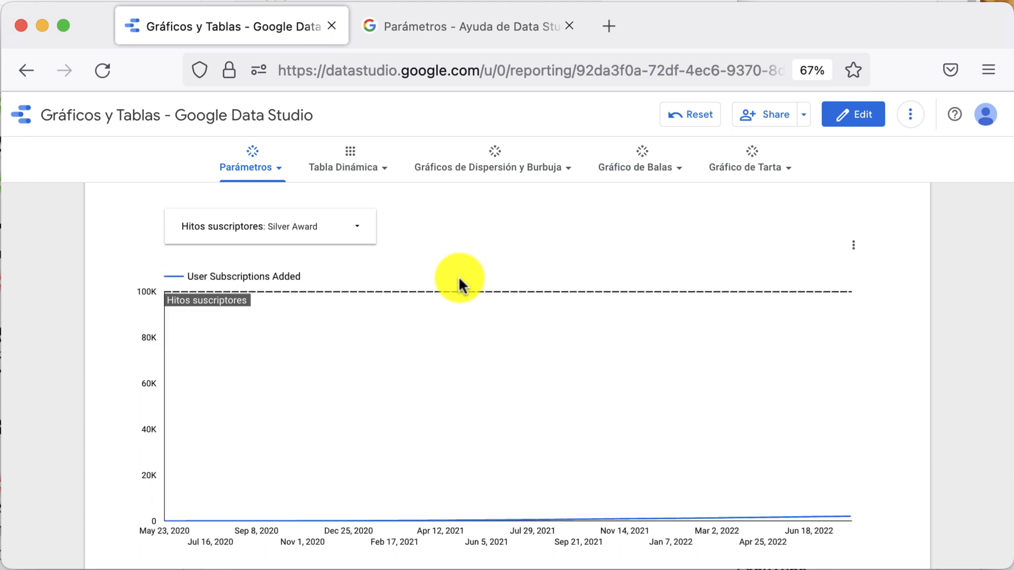
pyautogui.click(351, 228)
pyautogui.click(268, 276)
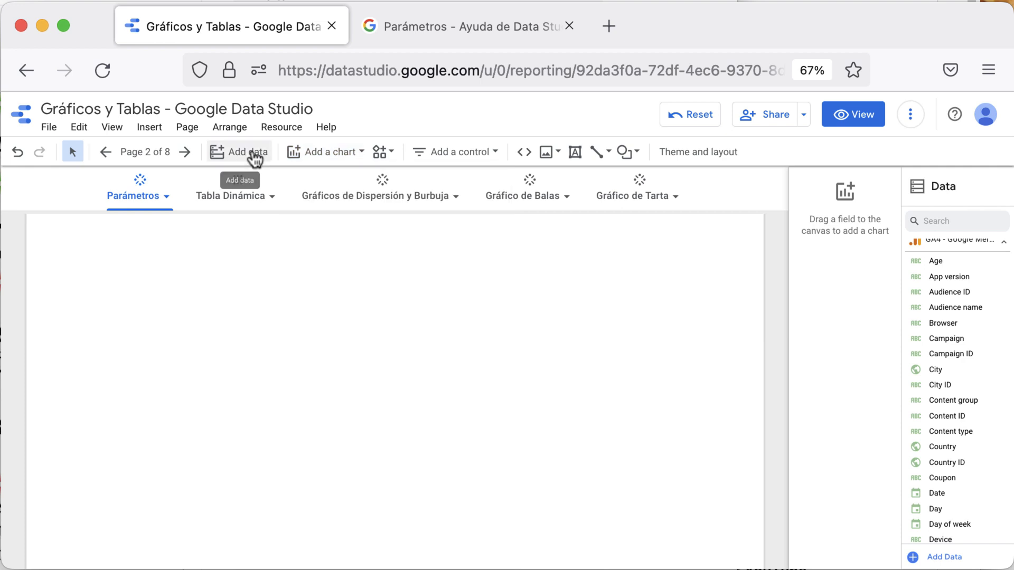
# Add the Google Analytics data source 1 Master View from the Demo Account's UA - Google Merchandise Store property to the report
pyautogui.click(243, 151)
pyautogui.click(154, 441)
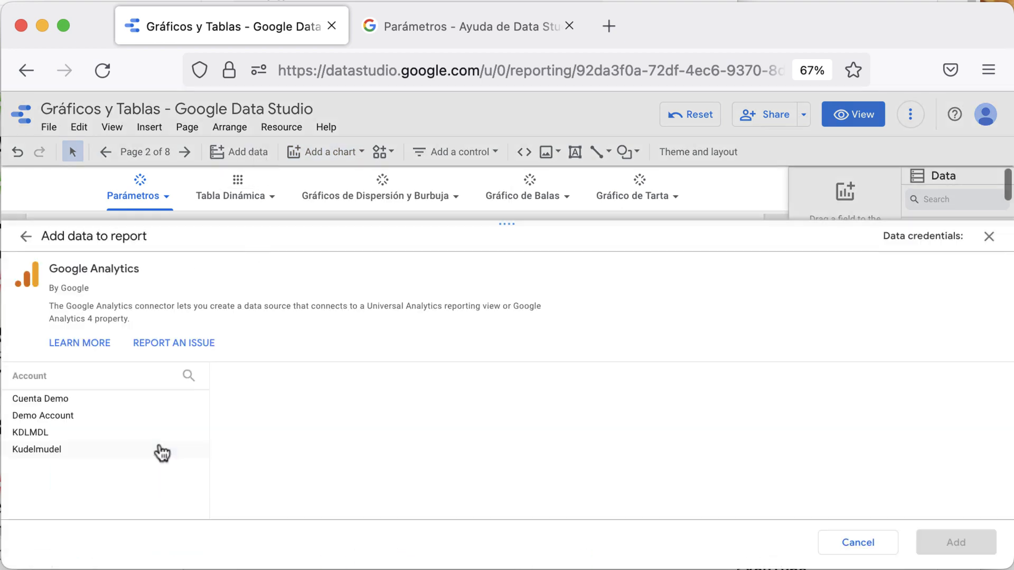
pyautogui.click(162, 451)
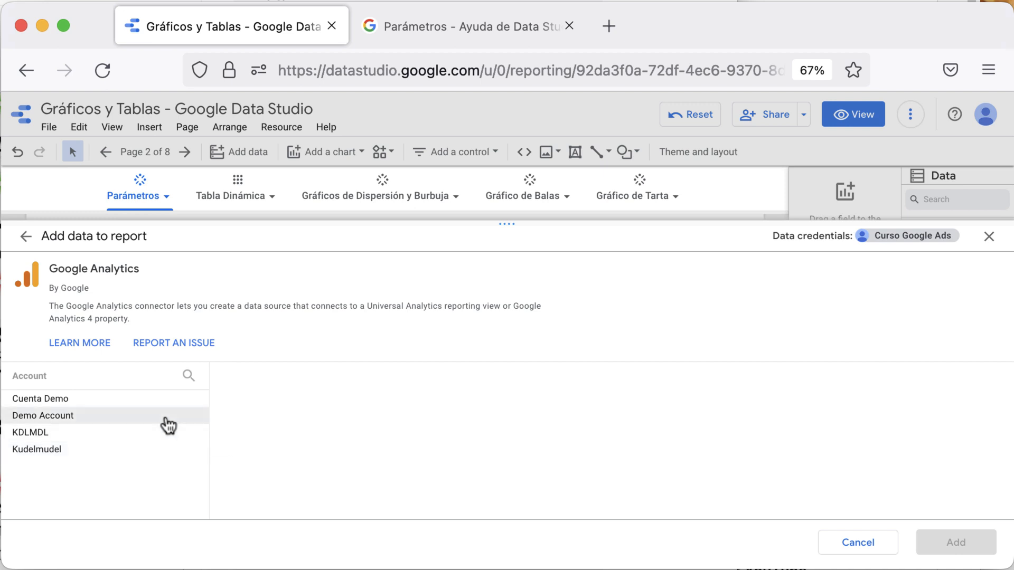
pyautogui.click(159, 402)
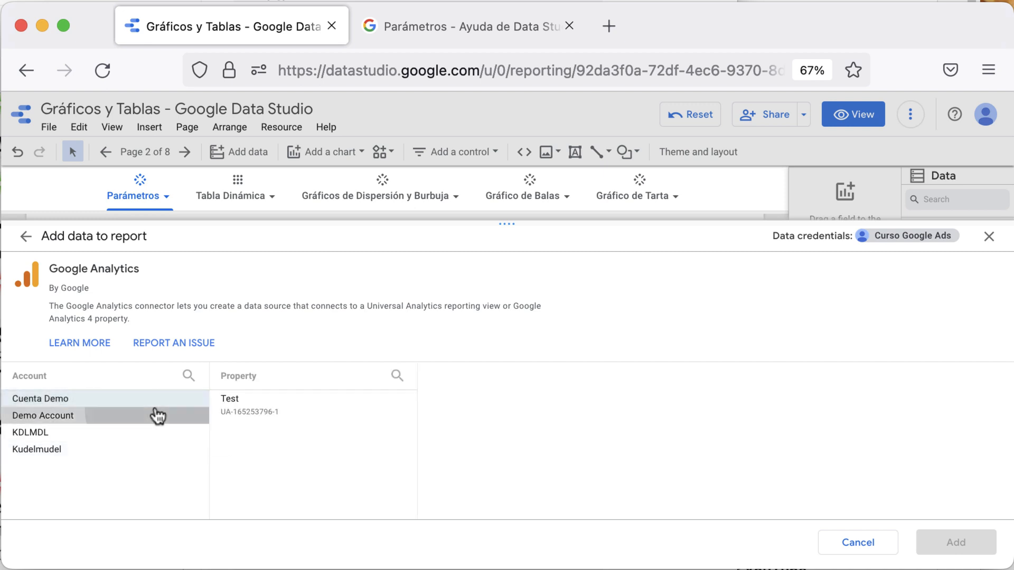
pyautogui.click(156, 415)
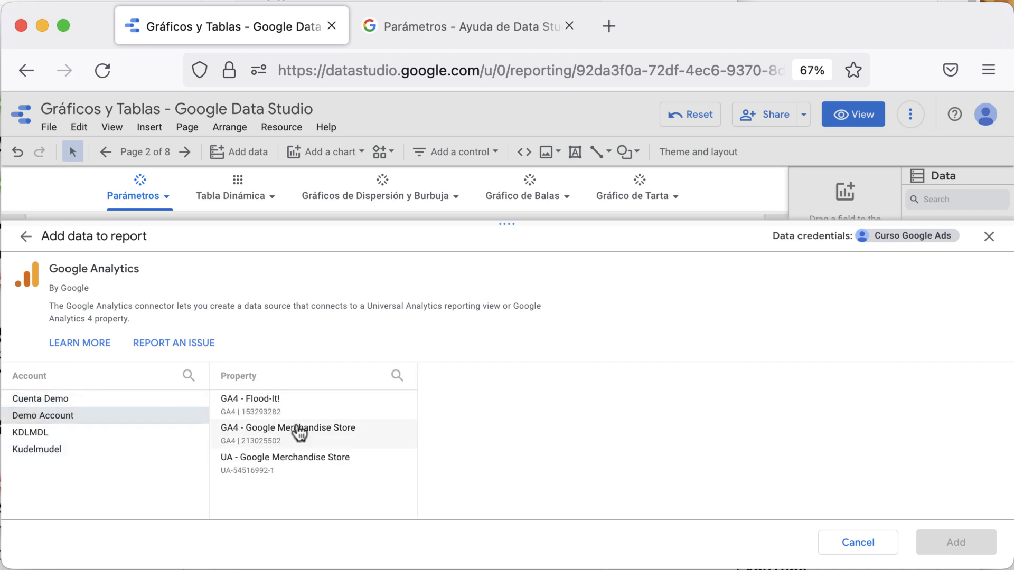
pyautogui.click(355, 469)
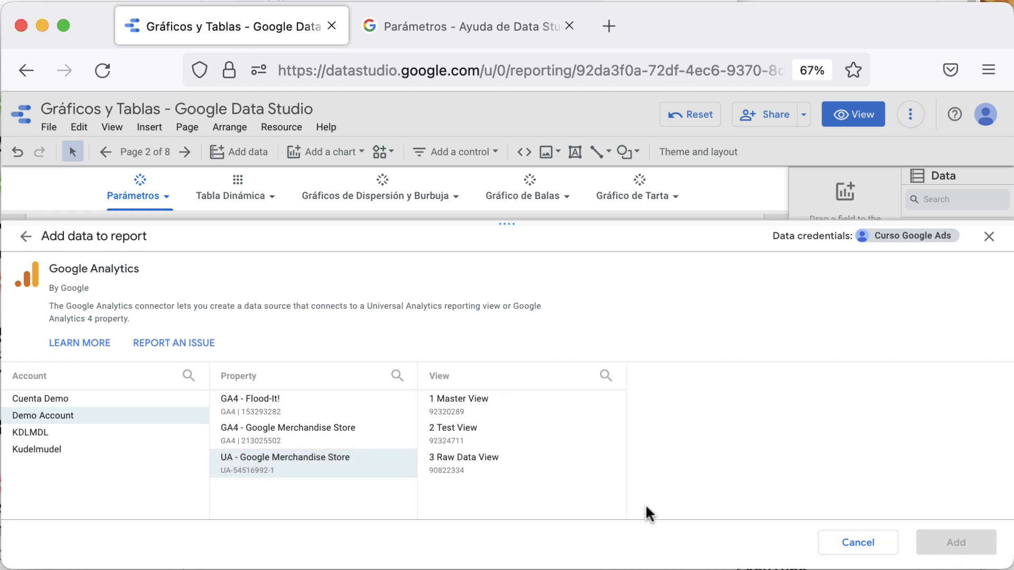
pyautogui.click(516, 414)
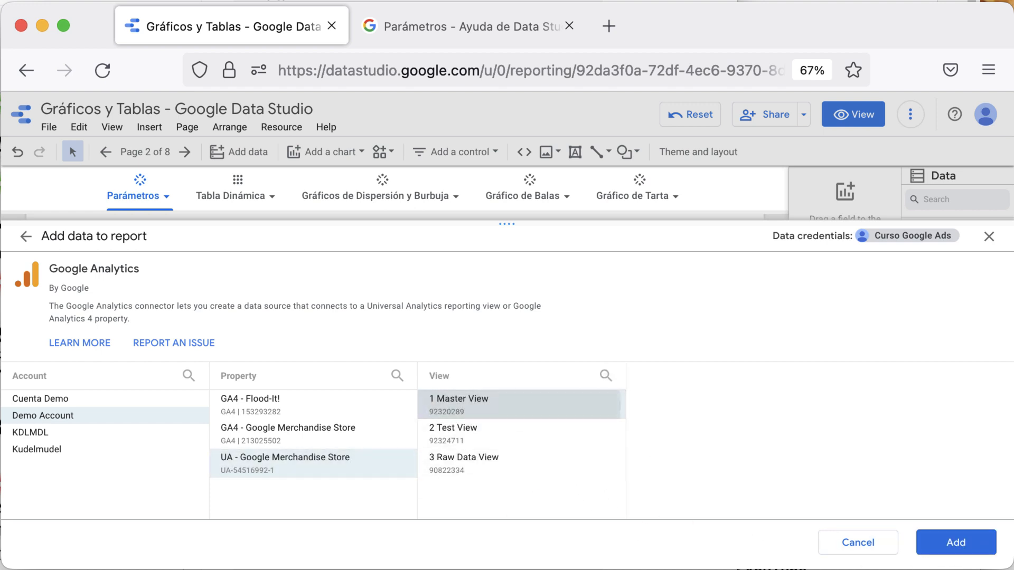
pyautogui.click(949, 547)
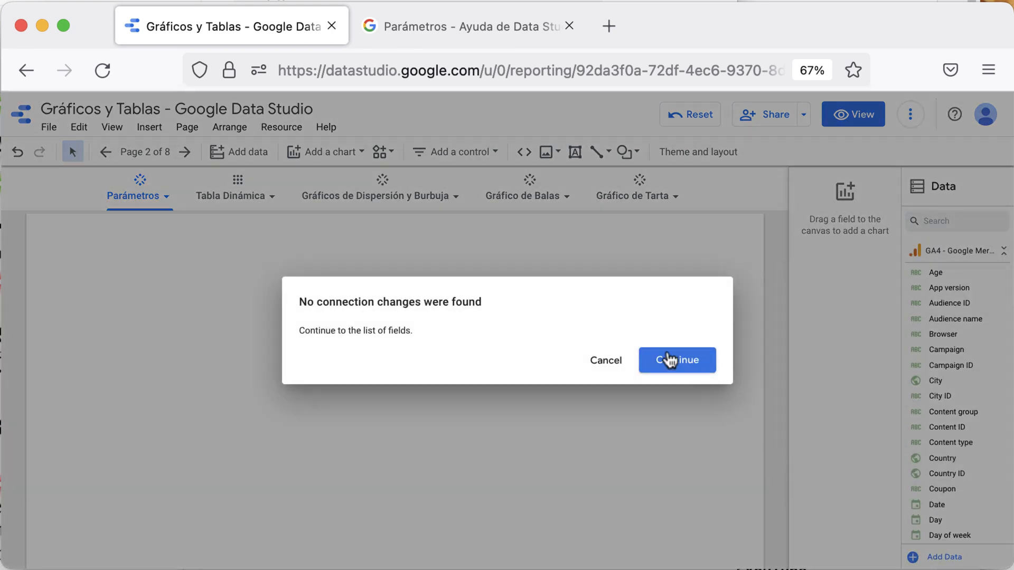
pyautogui.click(669, 361)
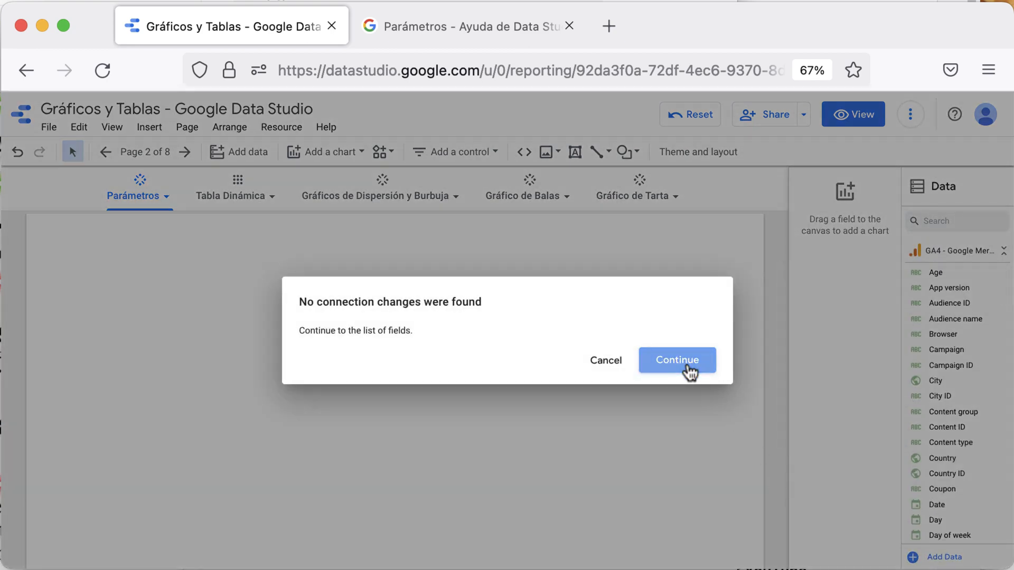
# Place a table using the 1 Master View data source on the blank page and enlarge it to most of the page width
pyautogui.click(998, 260)
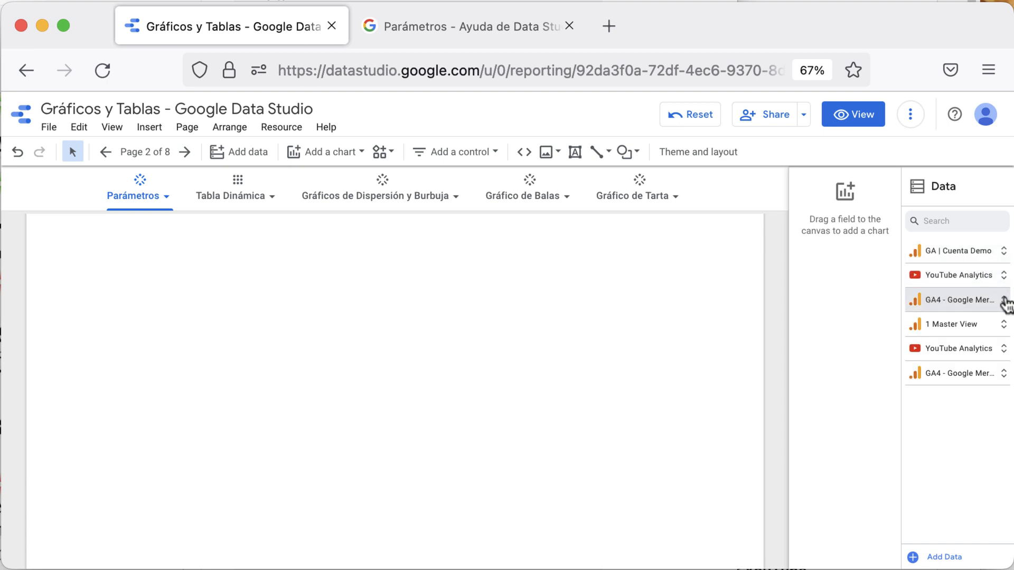
pyautogui.click(980, 323)
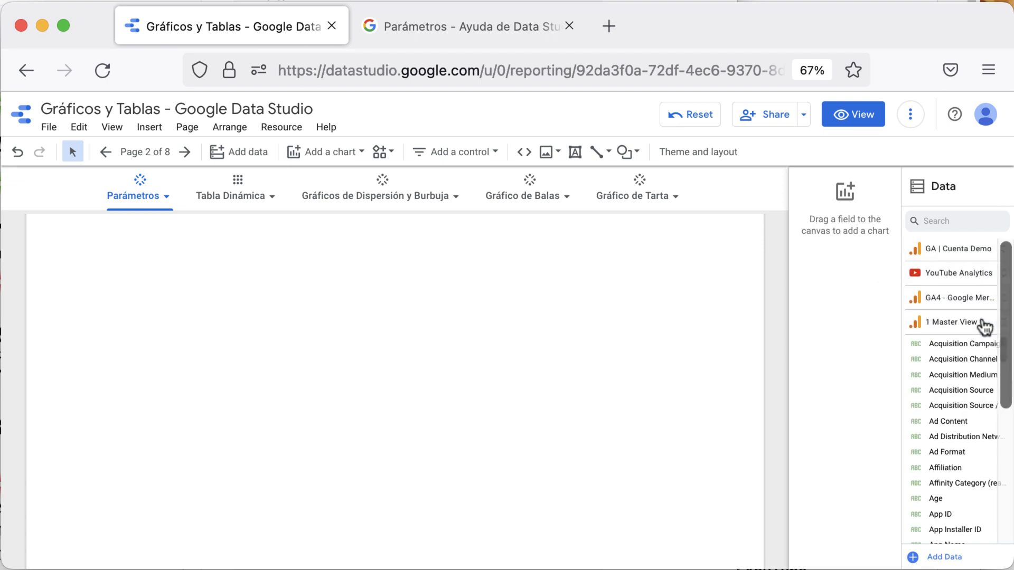
pyautogui.click(319, 152)
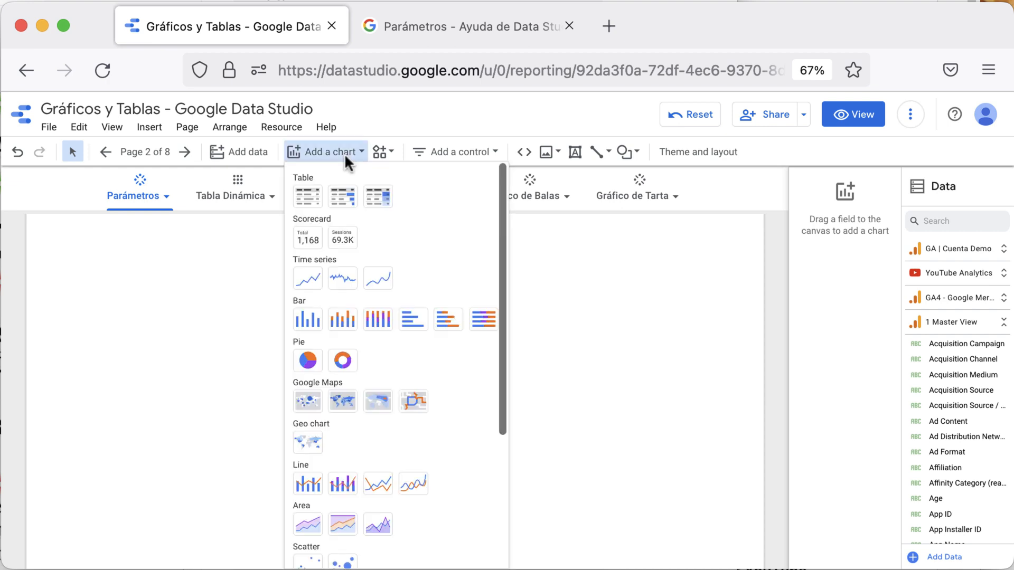
pyautogui.click(308, 197)
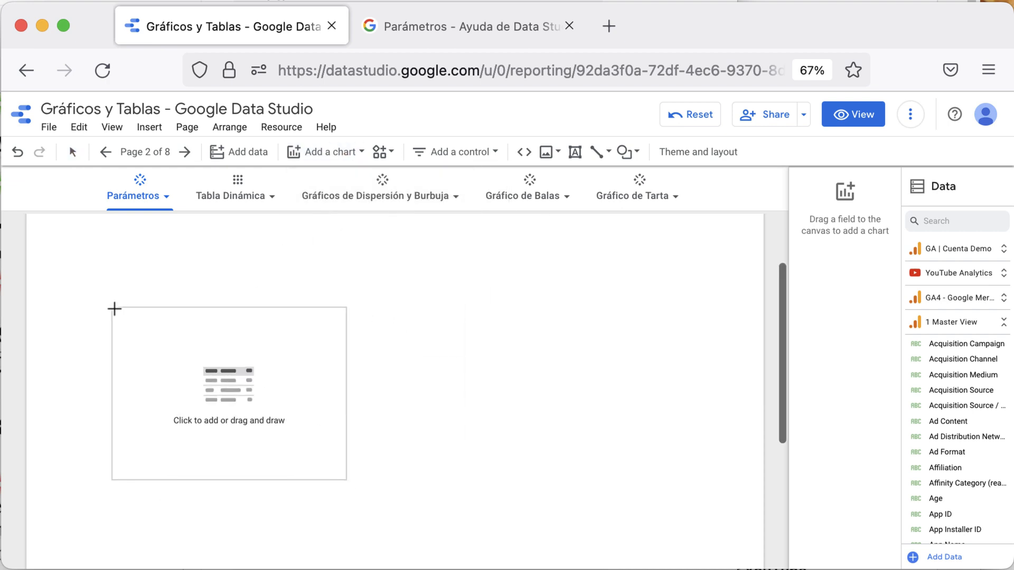
pyautogui.click(107, 280)
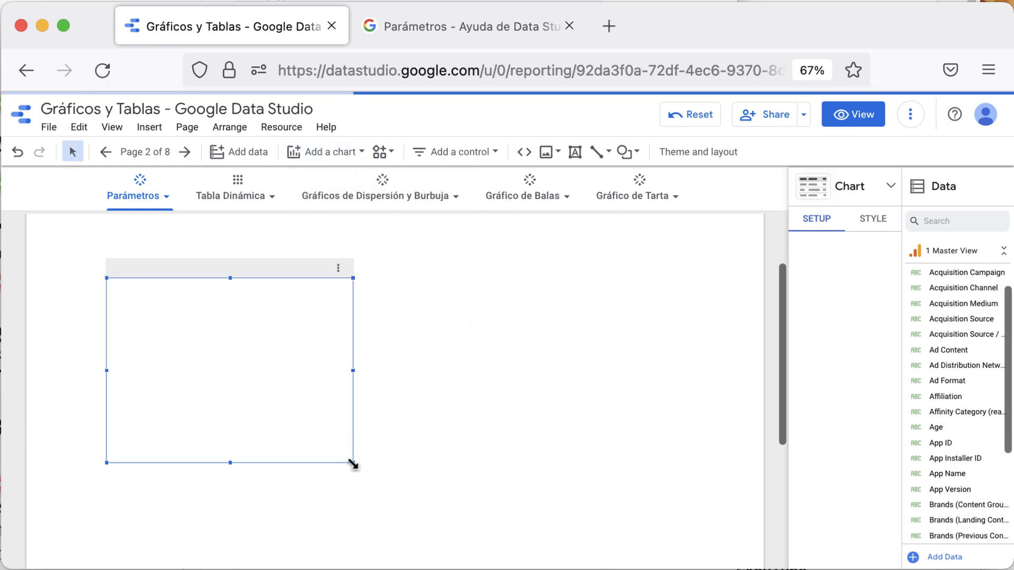
pyautogui.moveTo(352, 463); pyautogui.dragTo(706, 518)
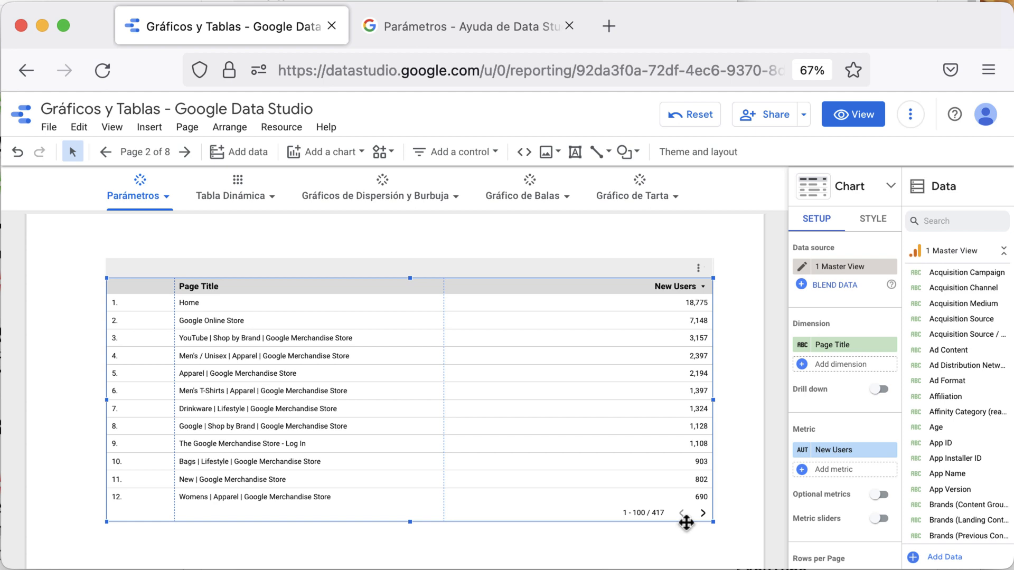
pyautogui.click(841, 368)
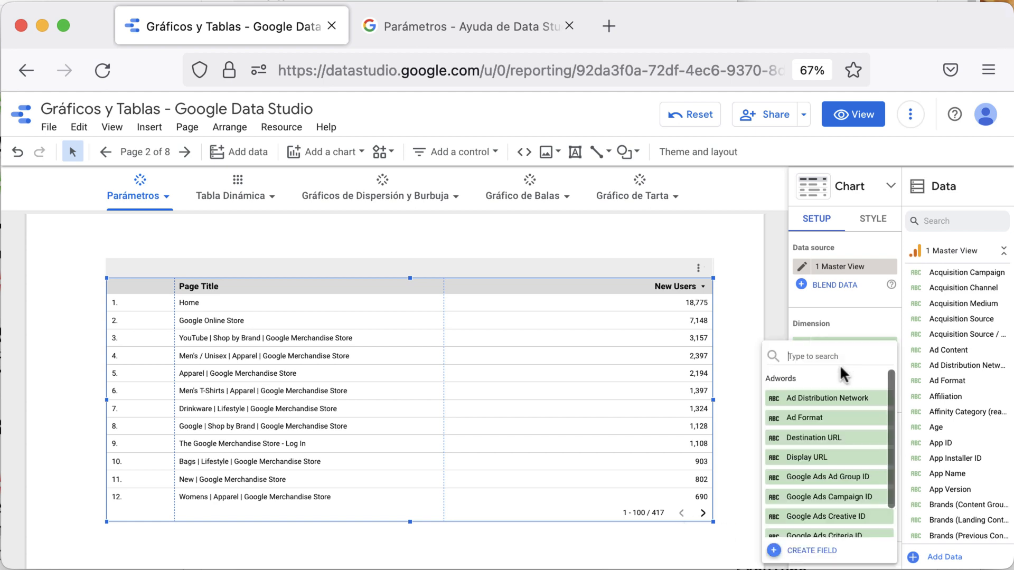
pyautogui.write('cli')
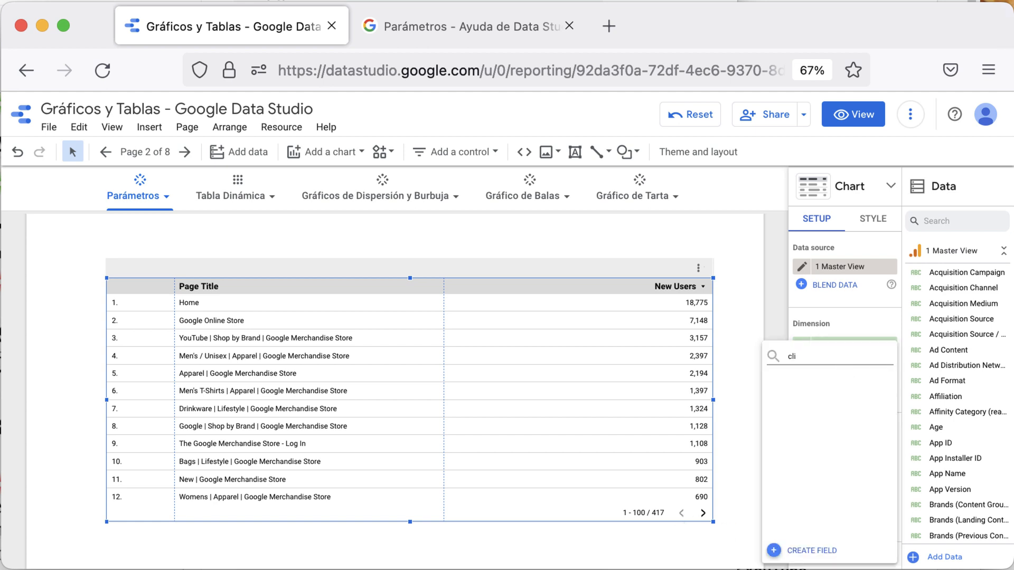
pyautogui.press('Escape')
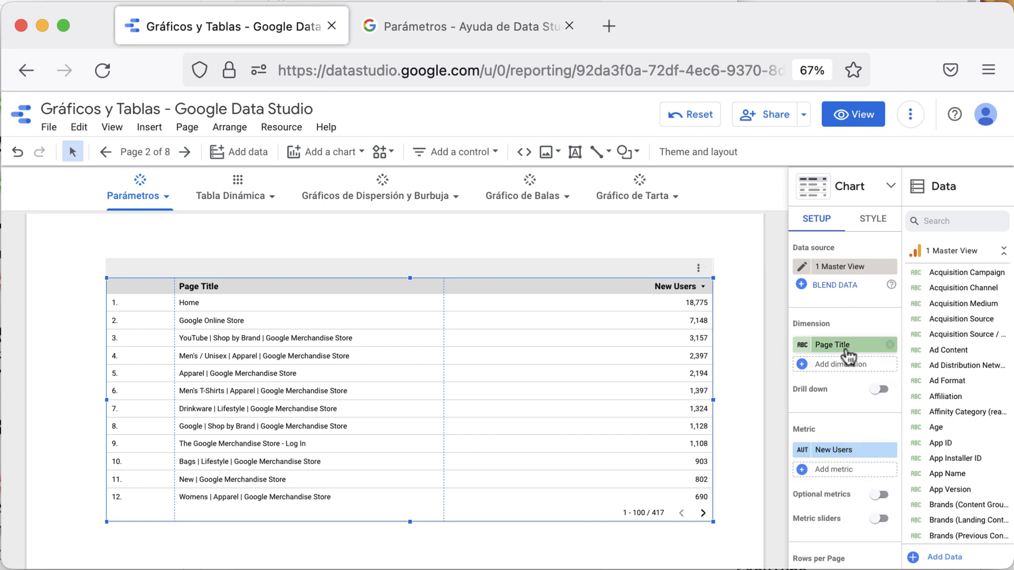
# Replace the table's Page Title dimension with Campaign
pyautogui.click(848, 358)
pyautogui.write('camp')
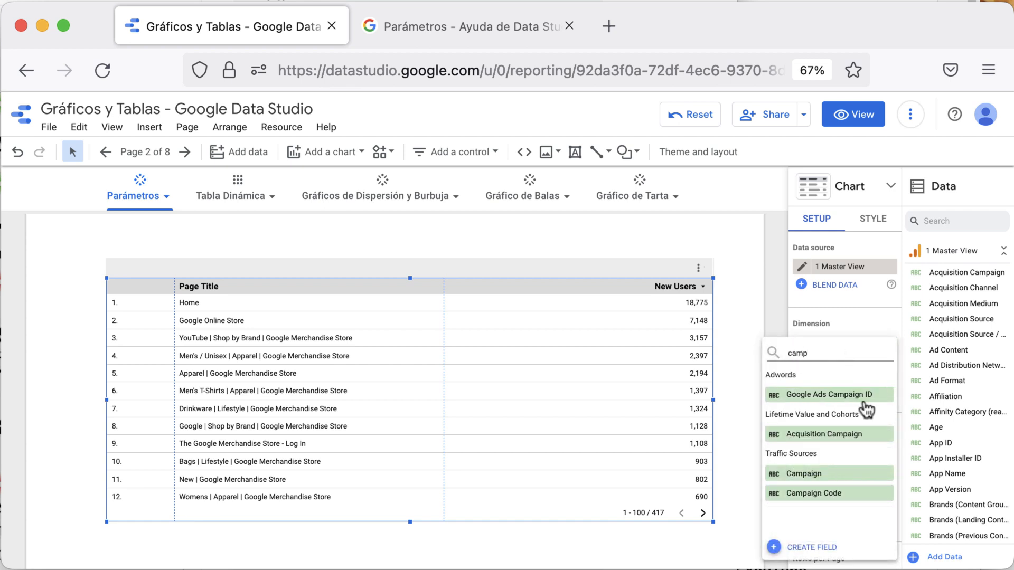
pyautogui.click(851, 474)
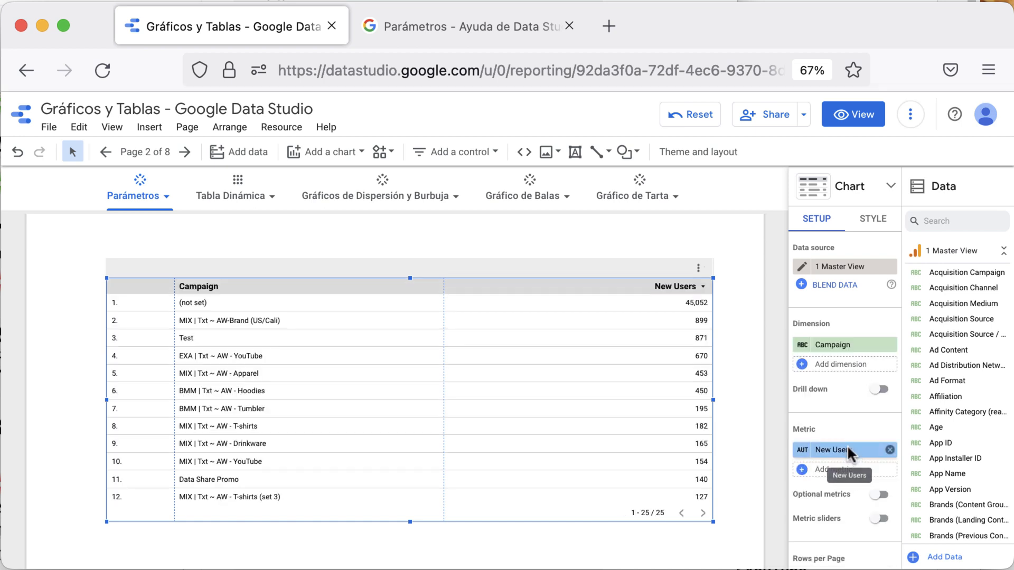
# Replace the table's New Users metric with Cost and add Clicks as a second metric
pyautogui.click(849, 452)
pyautogui.write('co')
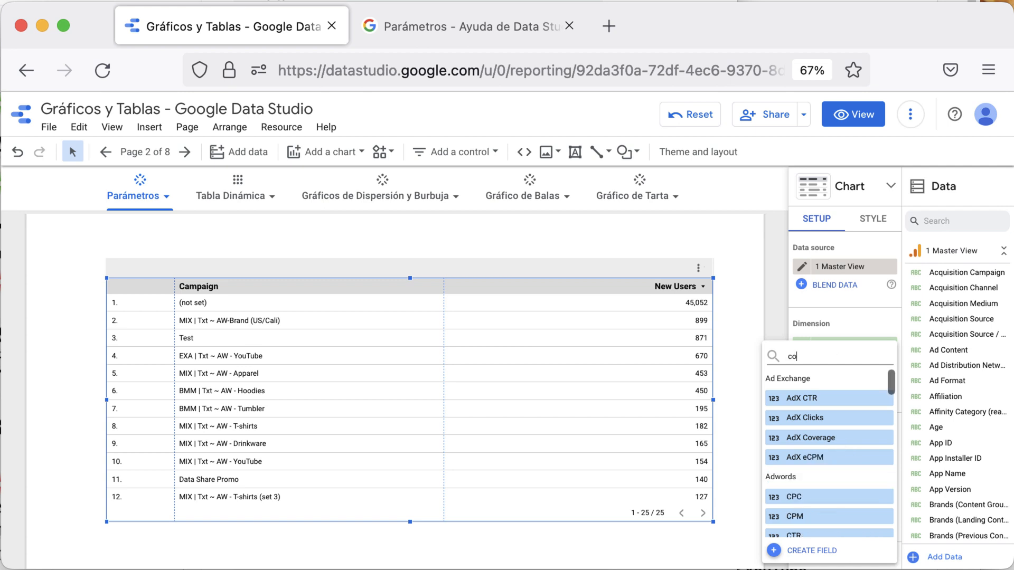
pyautogui.write('st')
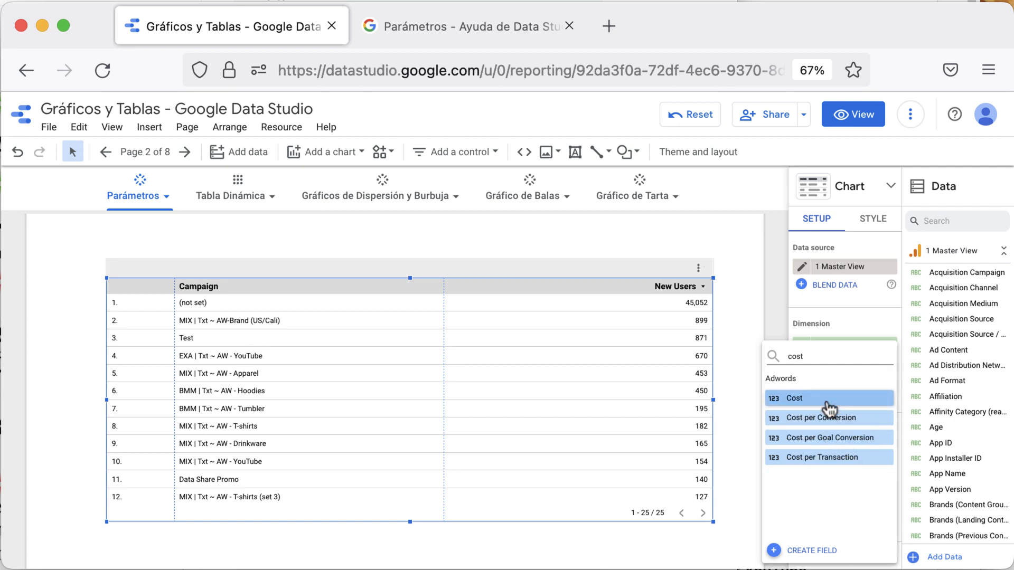
pyautogui.click(827, 404)
pyautogui.click(824, 470)
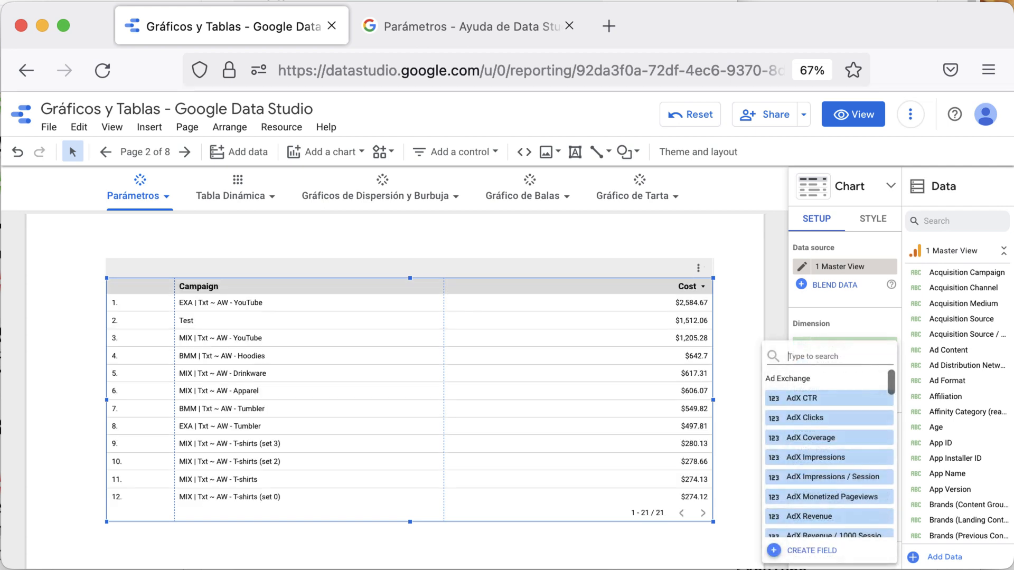
pyautogui.write('cli')
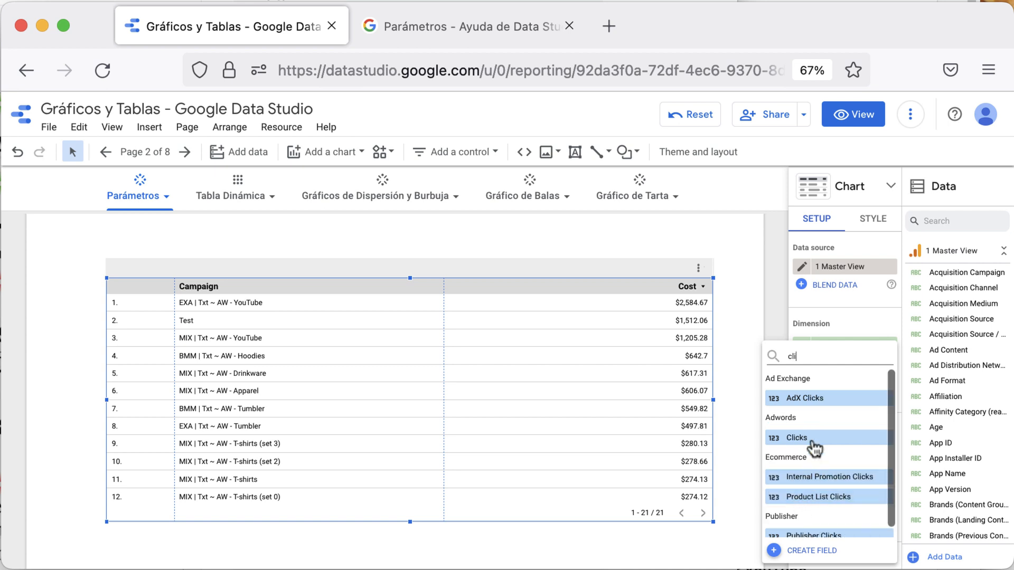
pyautogui.click(814, 444)
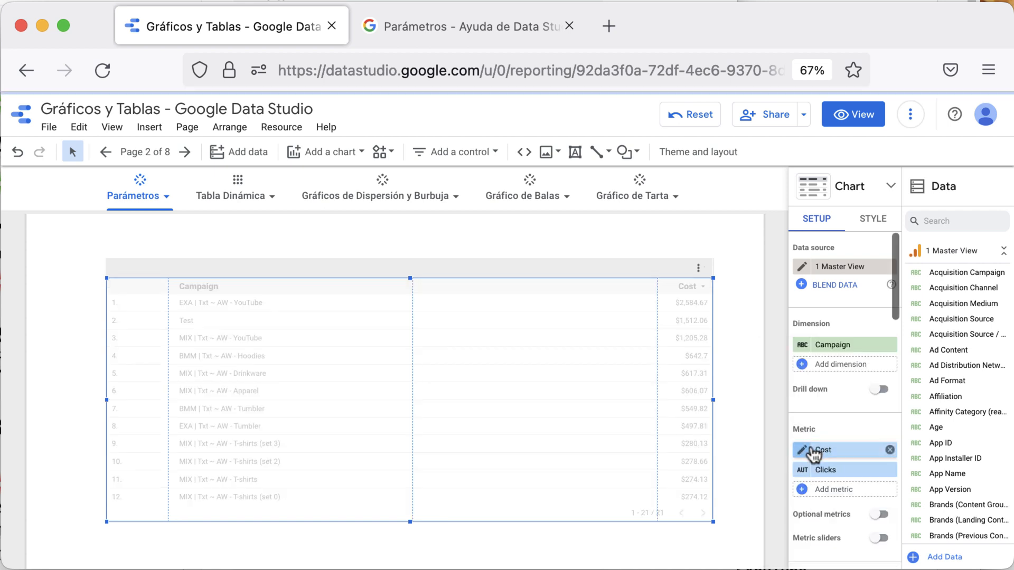
# Add Transactions as the third metric of the campaign table
pyautogui.click(843, 495)
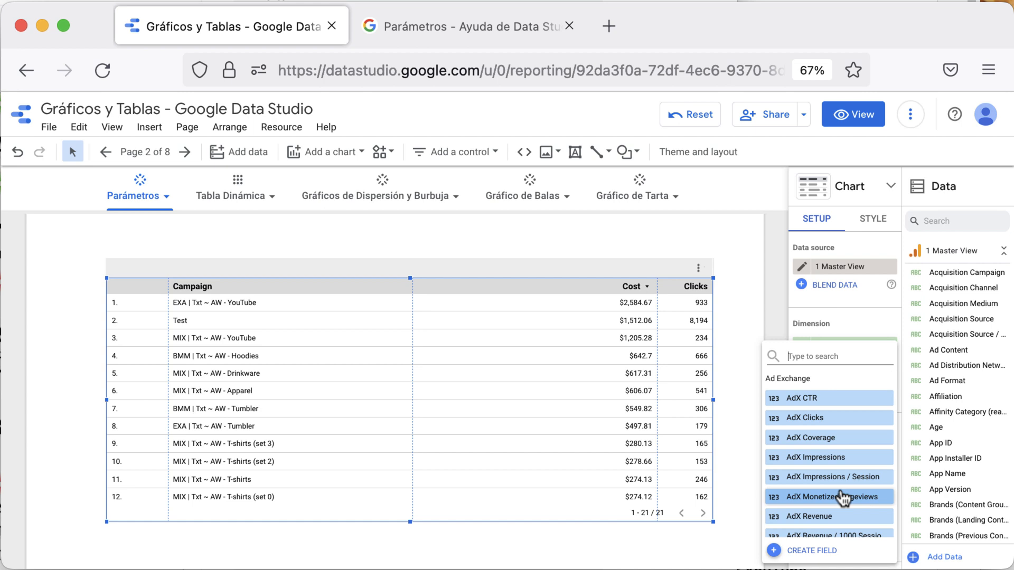
pyautogui.write('trans')
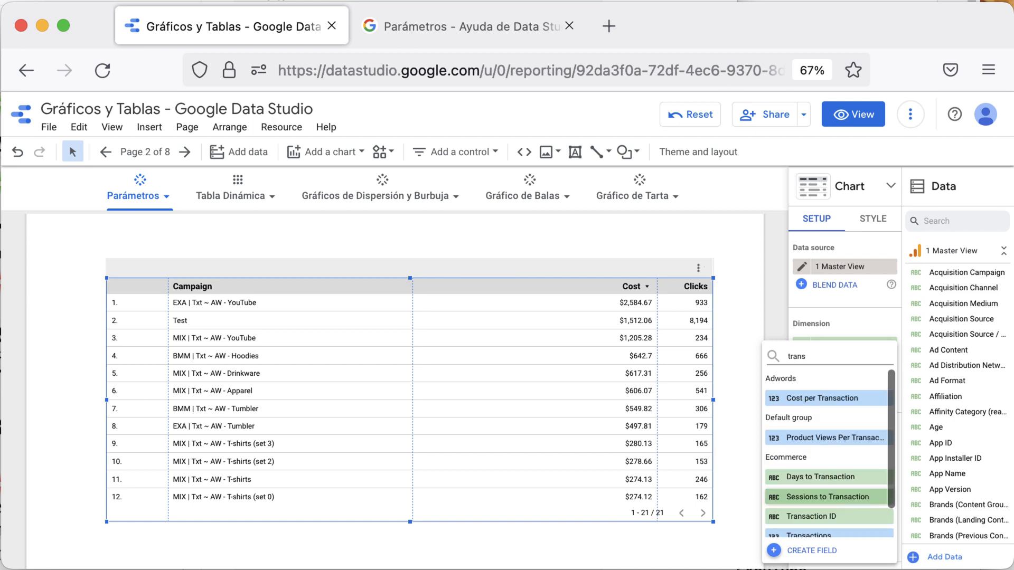
pyautogui.scroll(-1, 831, 488)
pyautogui.click(832, 490)
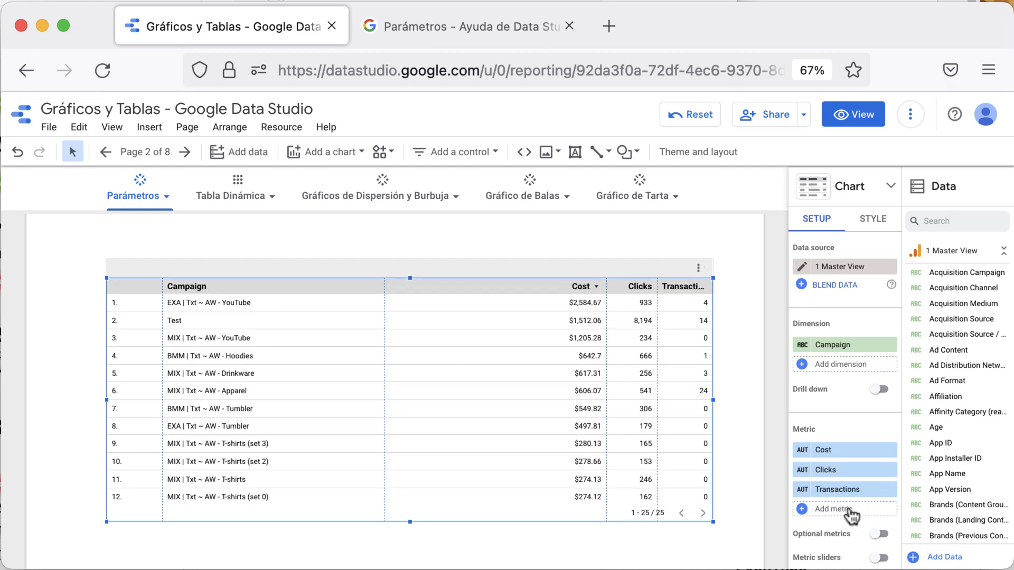
pyautogui.click(849, 510)
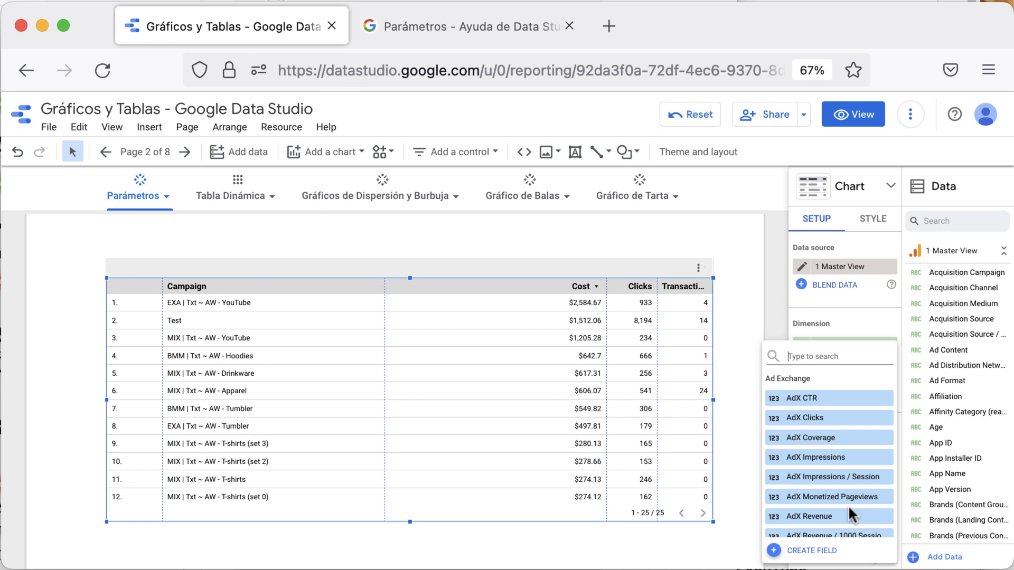
pyautogui.click(858, 318)
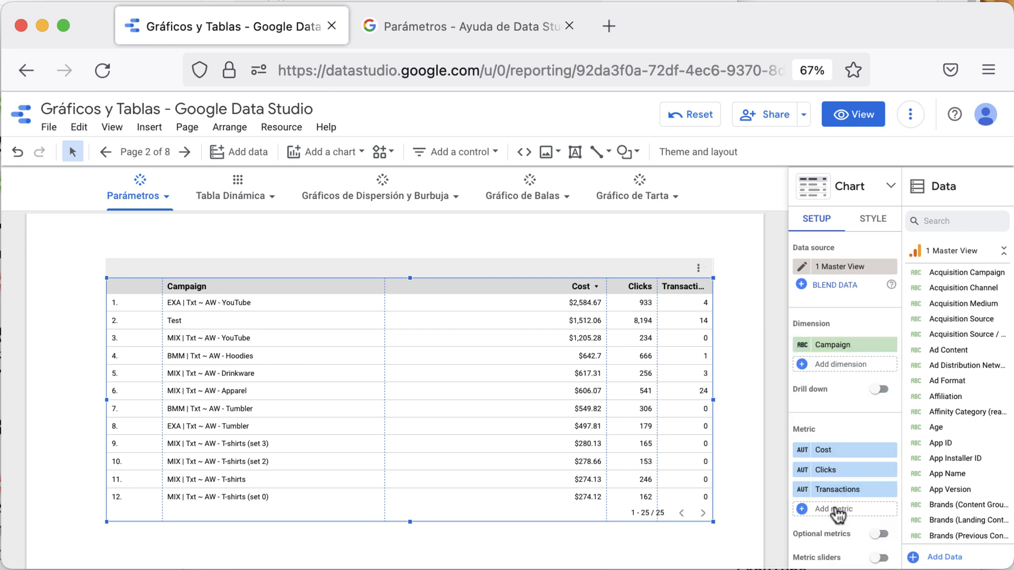
pyautogui.click(946, 558)
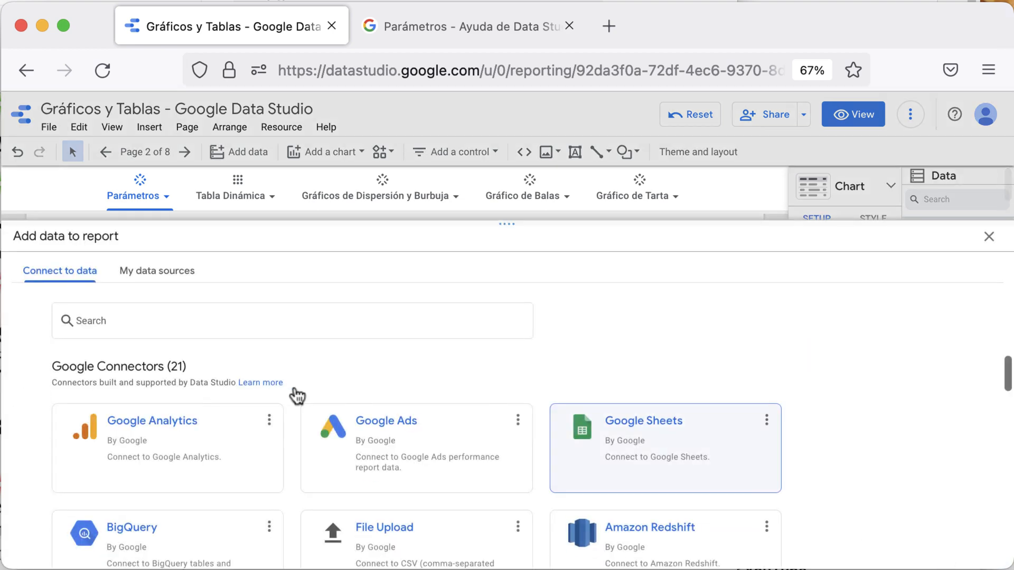
pyautogui.click(989, 237)
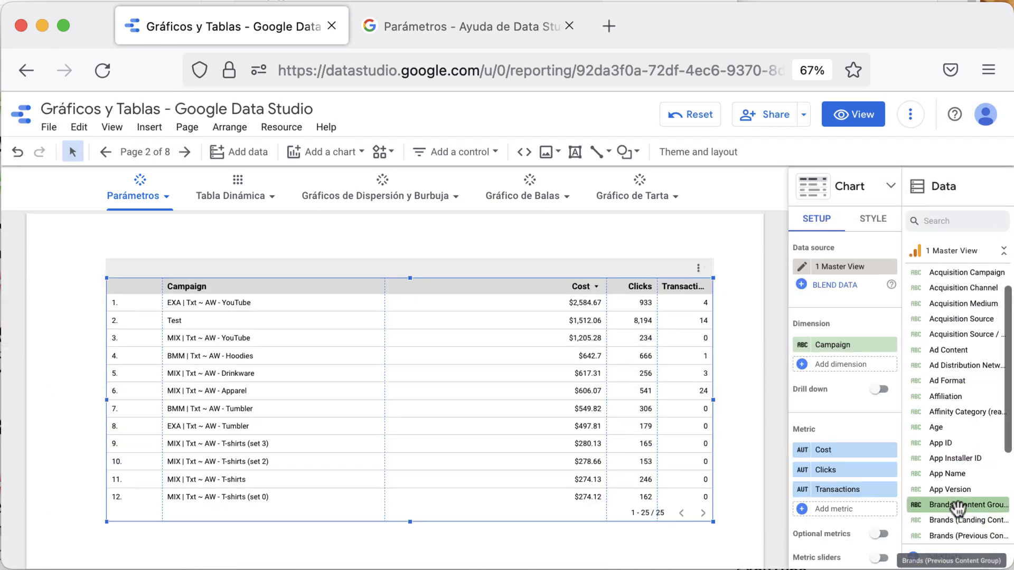
pyautogui.scroll(-10, 960, 506)
pyautogui.scroll(3, 957, 509)
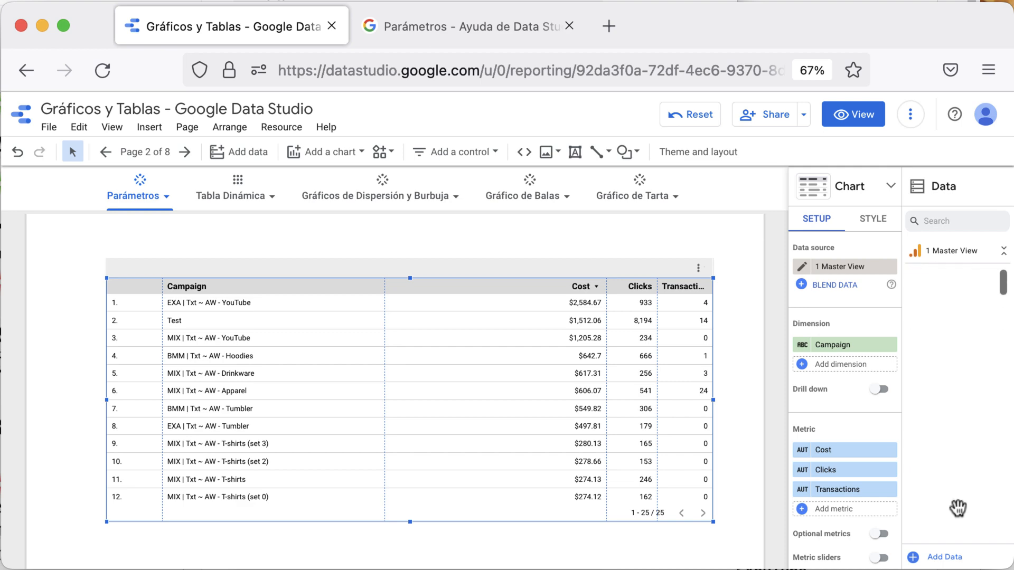
# Start a calculated field in the 1 Master View data source with the formula Transactions / Clicks
pyautogui.click(802, 267)
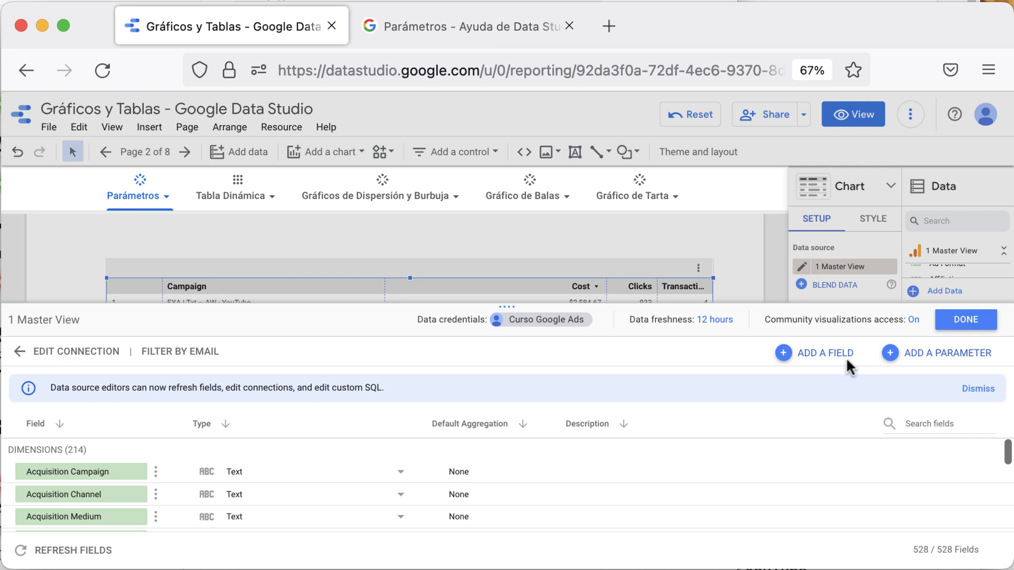
pyautogui.click(834, 355)
pyautogui.click(470, 511)
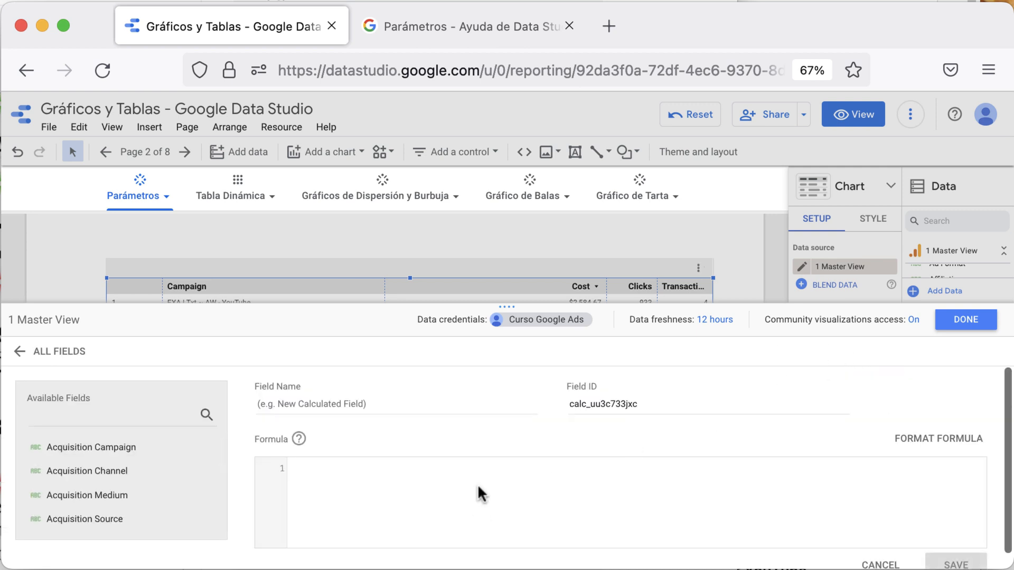
pyautogui.write('tran')
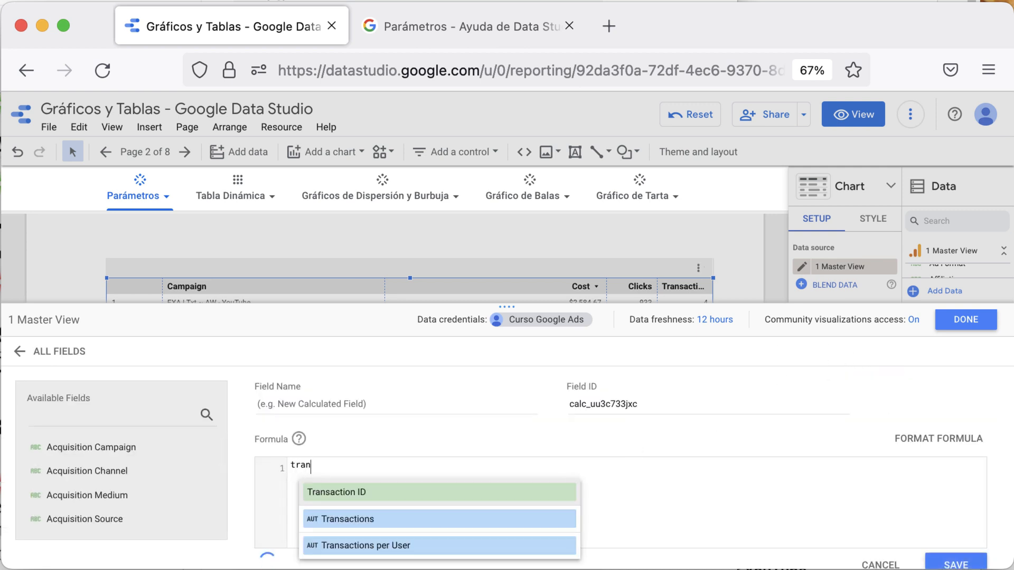
pyautogui.press('Down')
pyautogui.press('Return')
pyautogui.write('/cli')
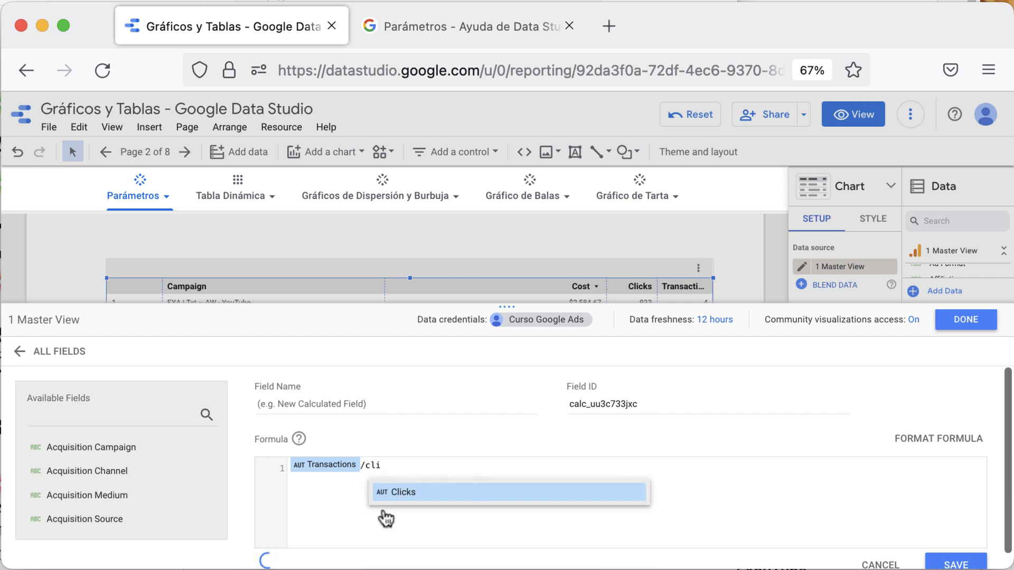
pyautogui.click(406, 495)
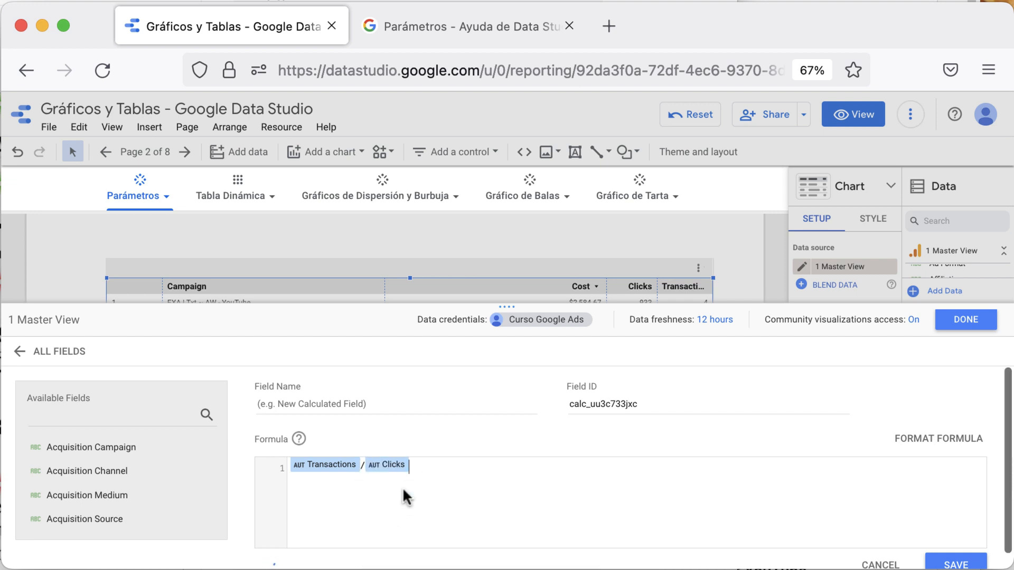
# Name the calculated field CR CF and save it
pyautogui.click(338, 404)
pyautogui.write('CTR')
pyautogui.press('BackSpace')
pyautogui.write('R CF')
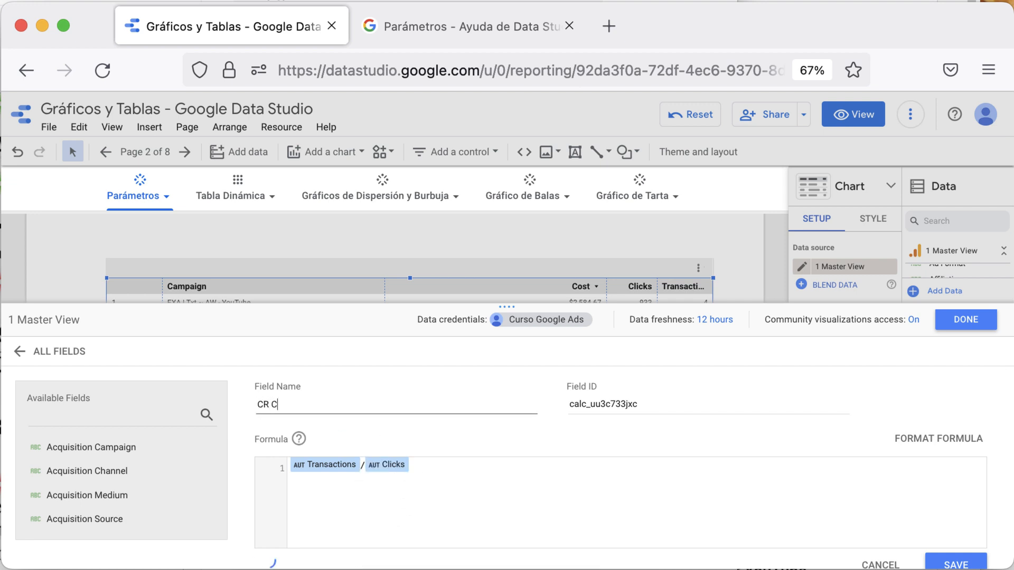
pyautogui.click(980, 551)
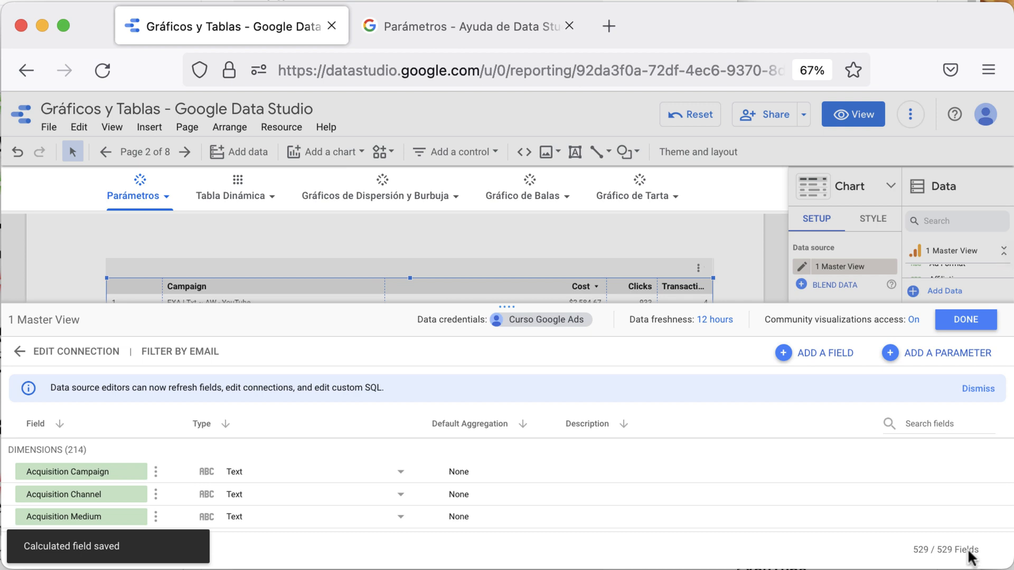
# Create another calculated field named CPA CF with the formula Cost / Transactions, and finish editing the data source
pyautogui.click(833, 359)
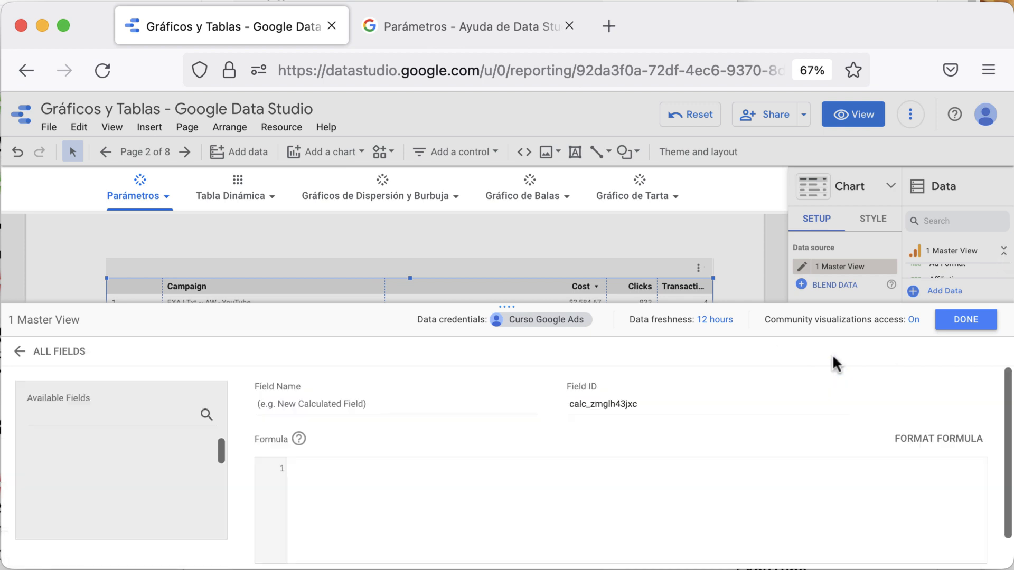
pyautogui.click(417, 401)
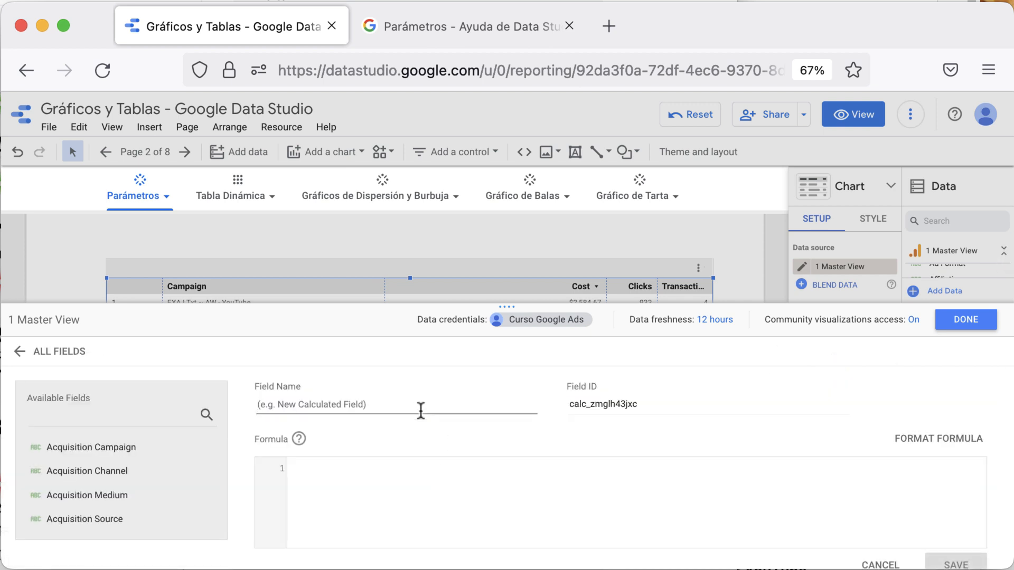
pyautogui.write('CPA CF')
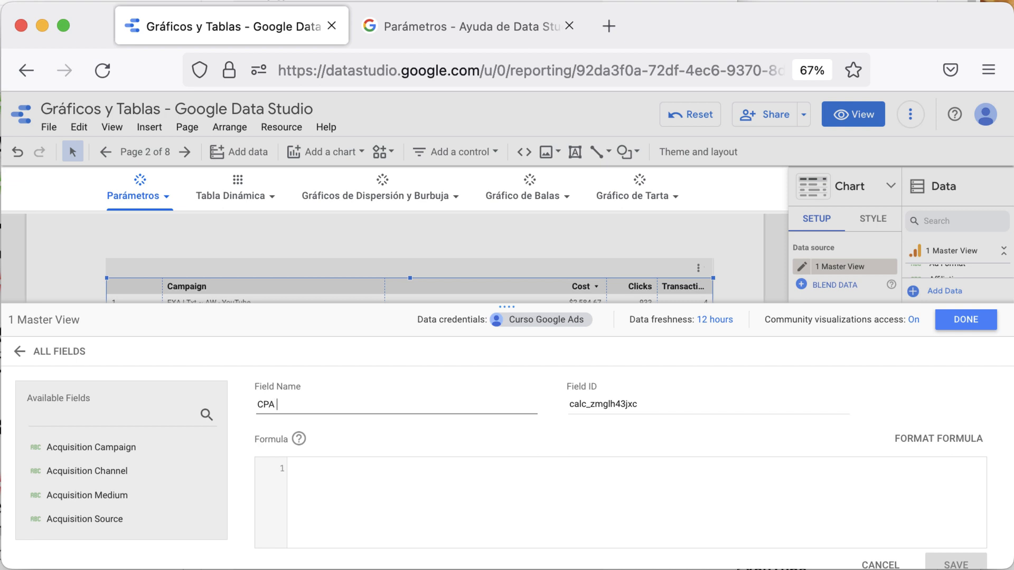
pyautogui.click(431, 494)
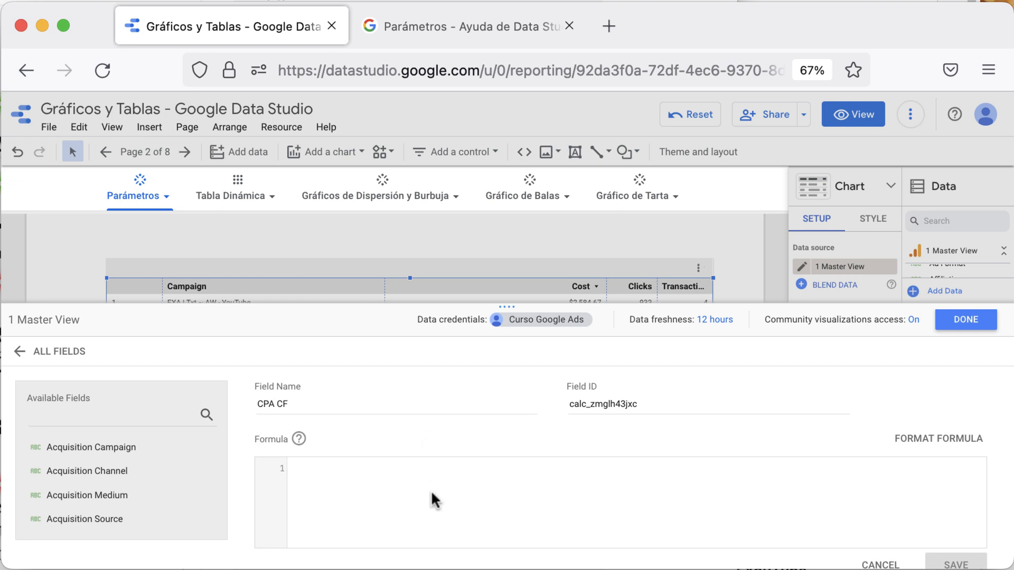
pyautogui.write('Tr')
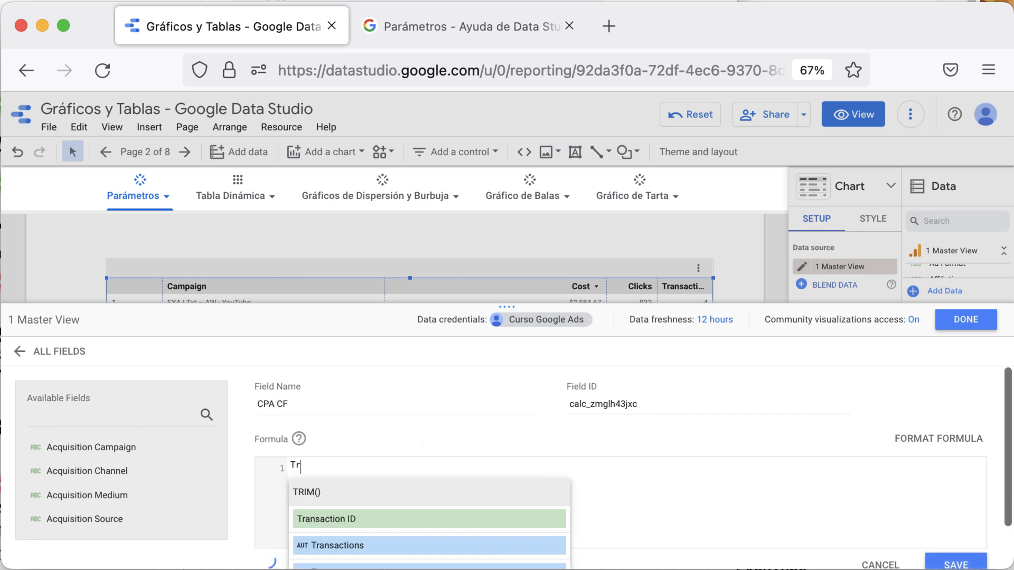
pyautogui.press('BackSpace')
pyautogui.press('BackSpace')
pyautogui.write('Cost')
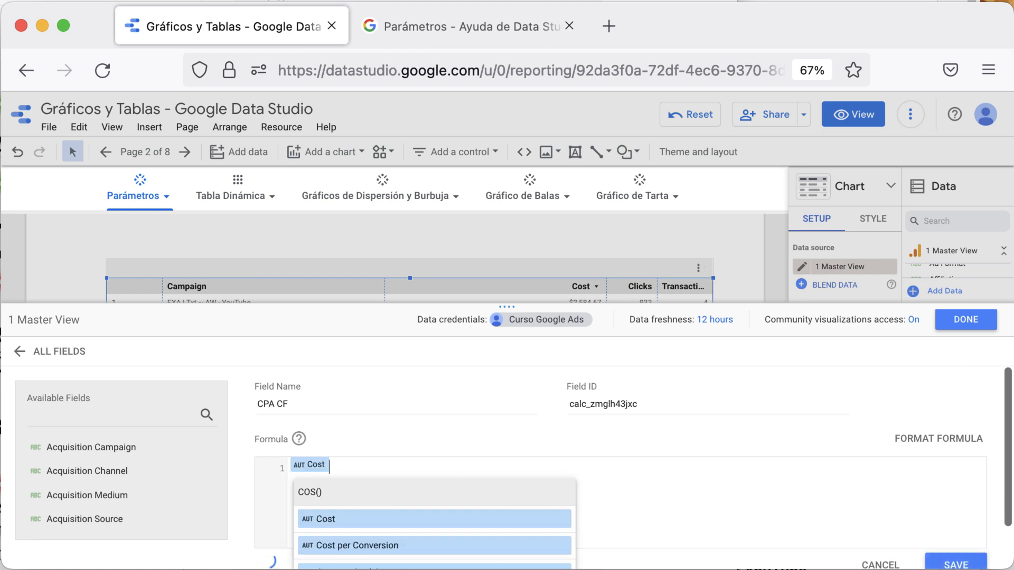
pyautogui.write('/tran')
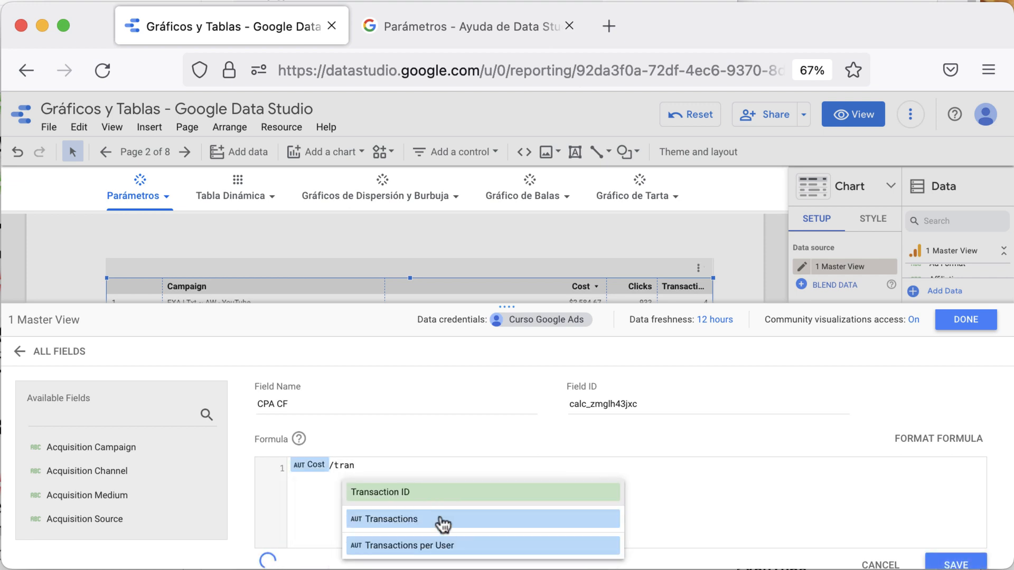
pyautogui.click(443, 523)
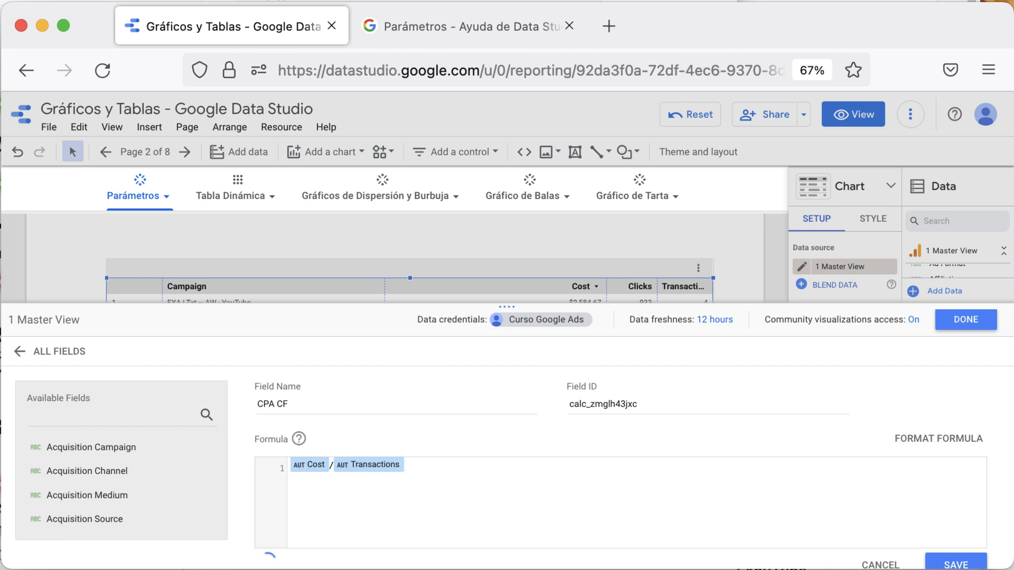
pyautogui.click(964, 322)
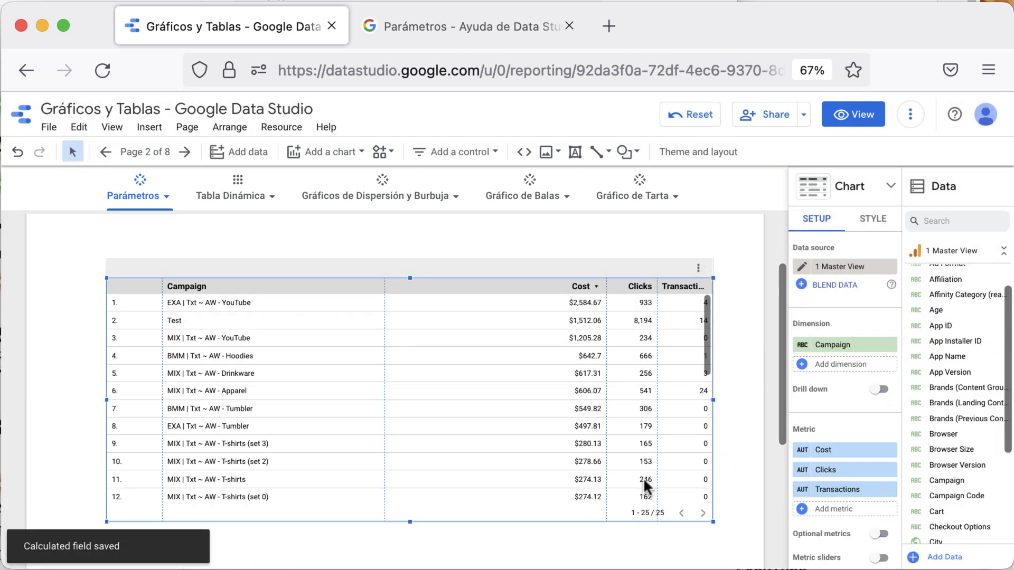
# Add CR CF and Cost per Transaction as the fourth and fifth metrics of the campaign table
pyautogui.click(845, 510)
pyautogui.write('cr')
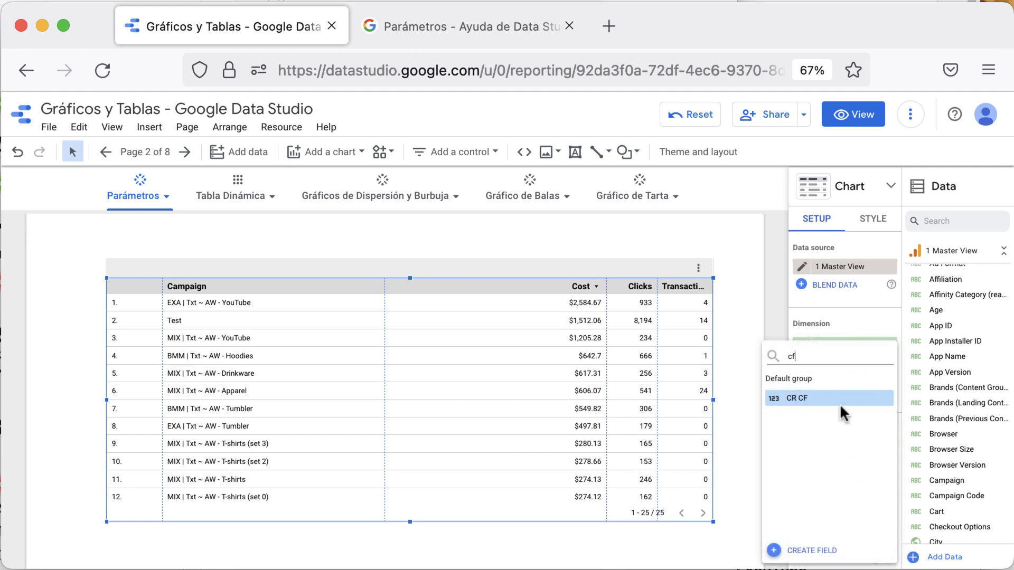
pyautogui.click(839, 465)
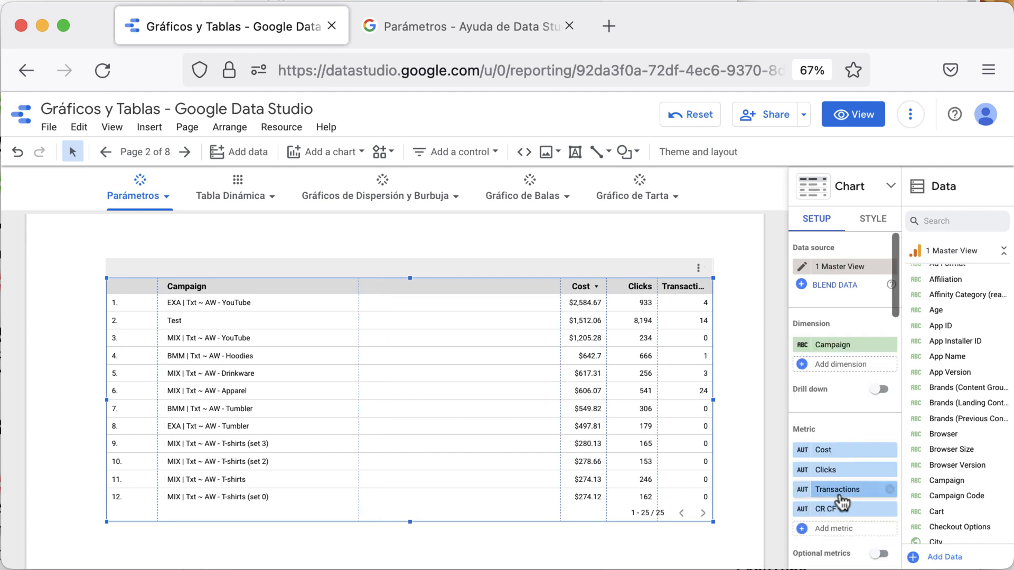
pyautogui.click(840, 528)
pyautogui.write('c')
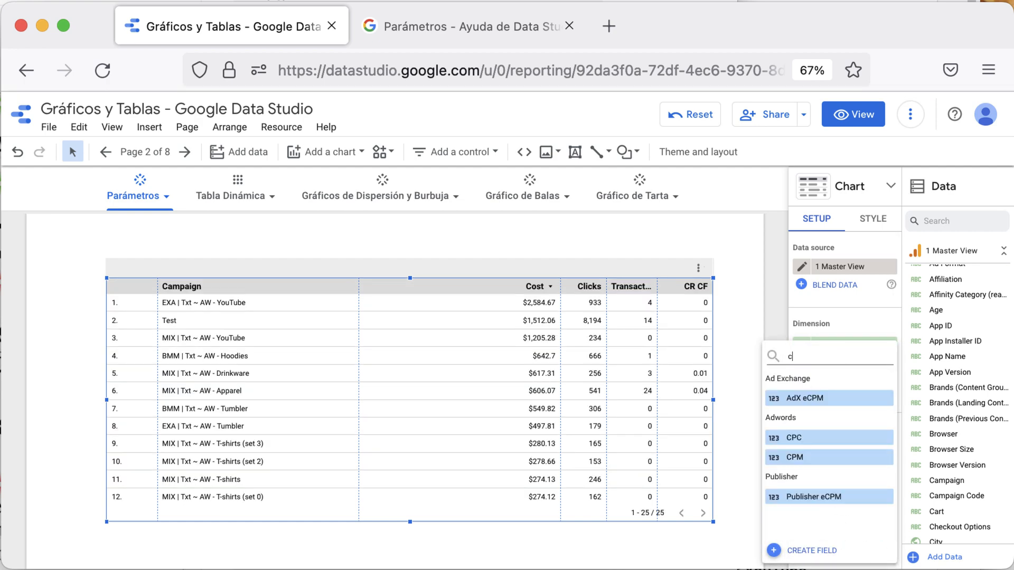
pyautogui.write('pos')
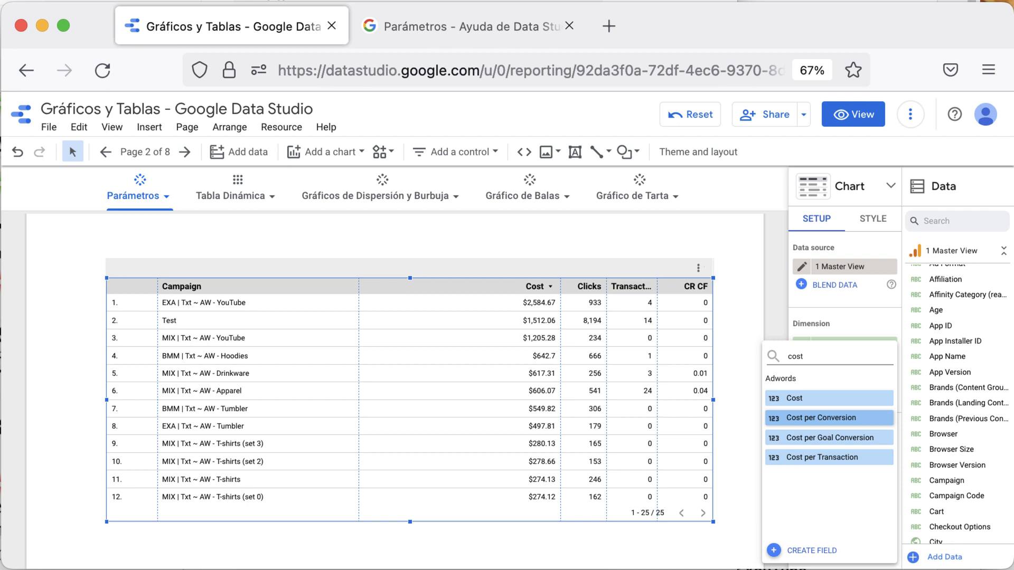
pyautogui.write('t')
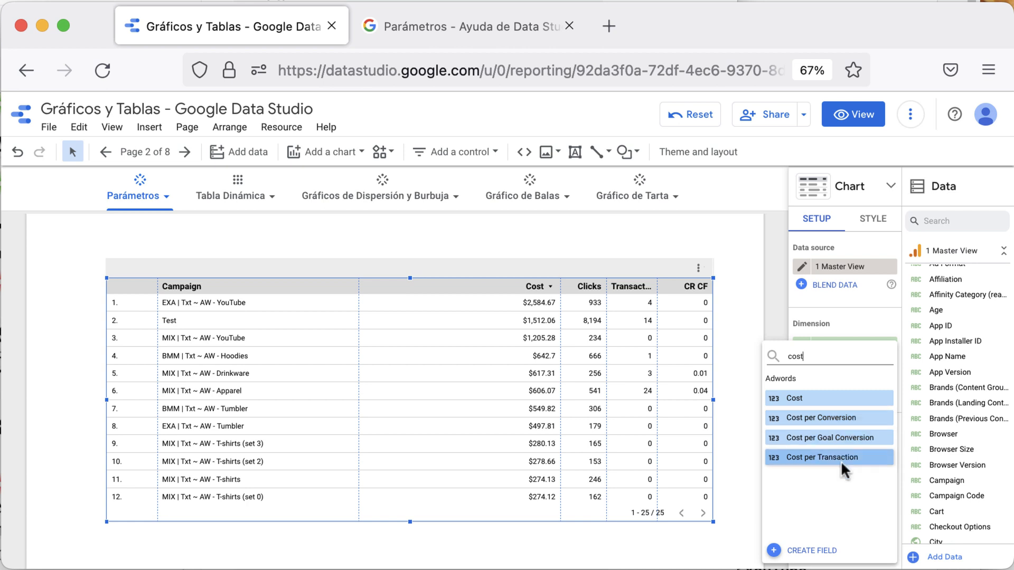
pyautogui.click(831, 458)
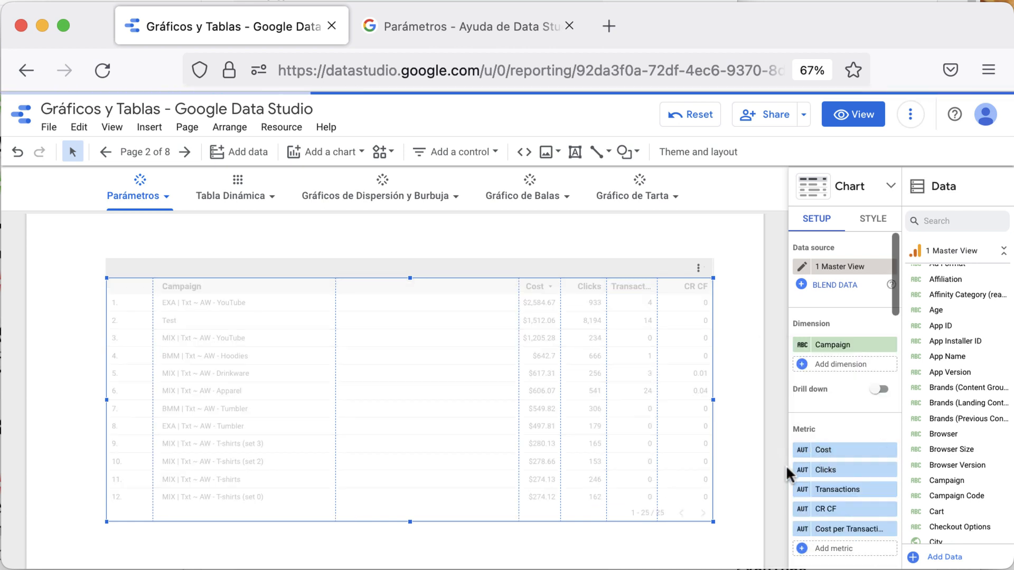
# Set the CR CF metric's type to Percent and fit the campaign table's columns to their contents
pyautogui.click(803, 509)
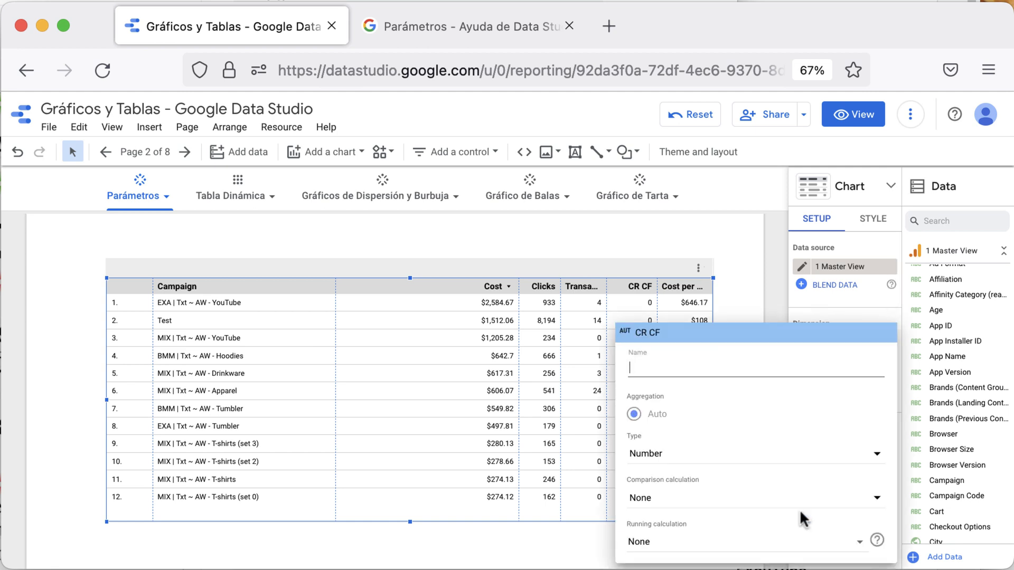
pyautogui.click(686, 464)
pyautogui.moveTo(688, 466)
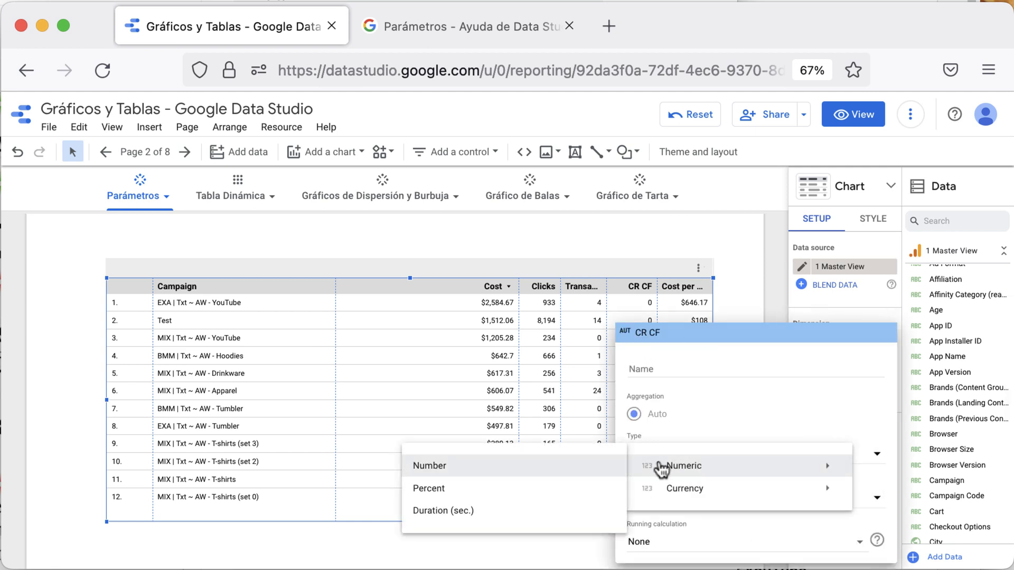
pyautogui.click(595, 488)
pyautogui.click(411, 365)
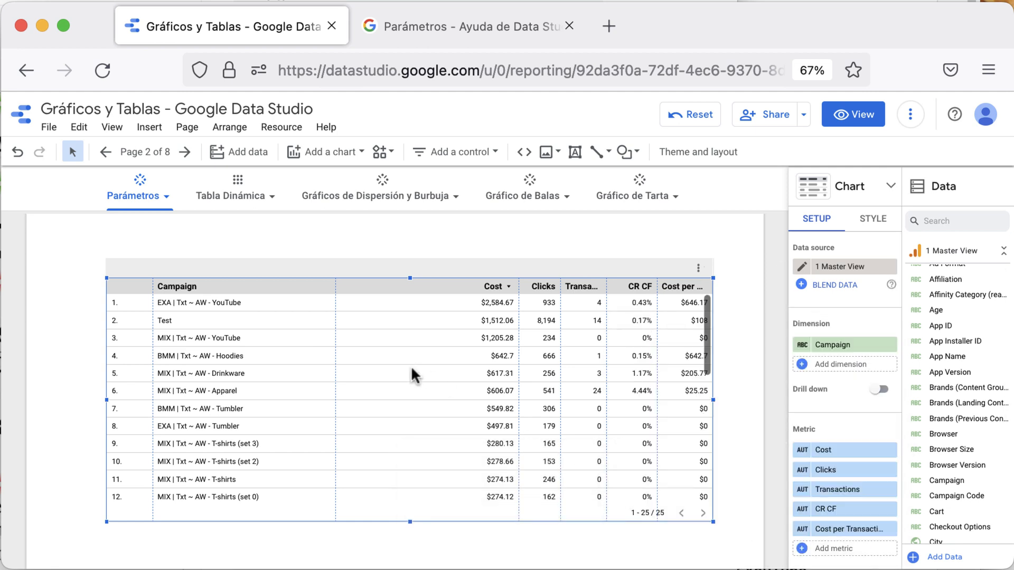
pyautogui.doubleClick(518, 382)
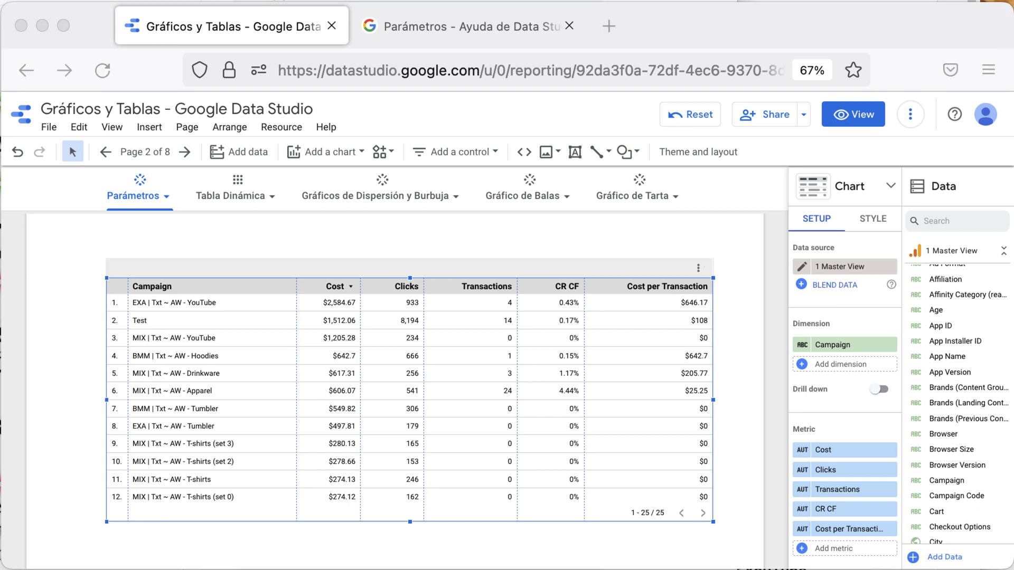
# Multiply the first campaign's 933 clicks by 0,43 in the Calculator app
pyautogui.moveTo(854, 204); pyautogui.dragTo(898, 210)
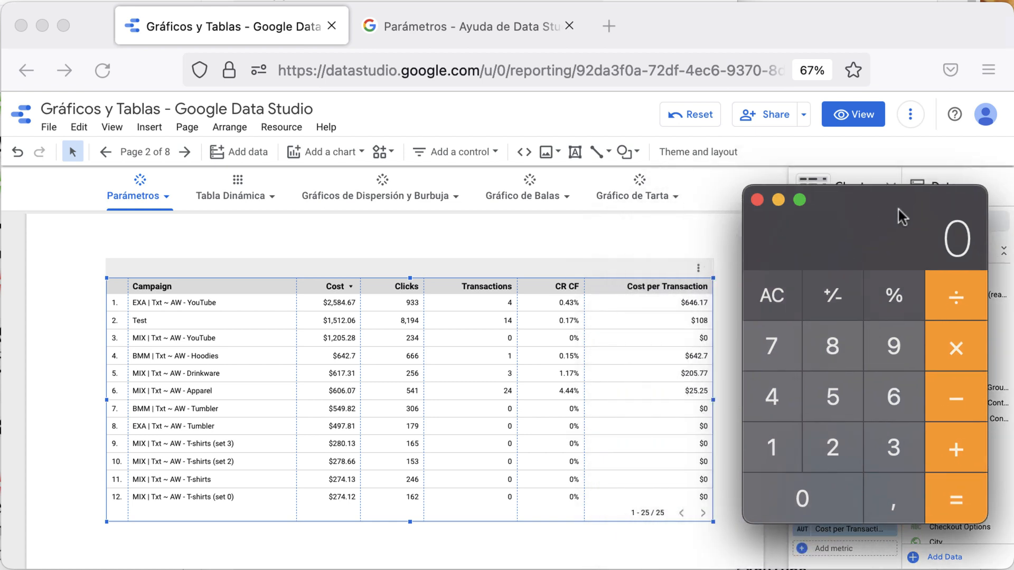
pyautogui.write('933')
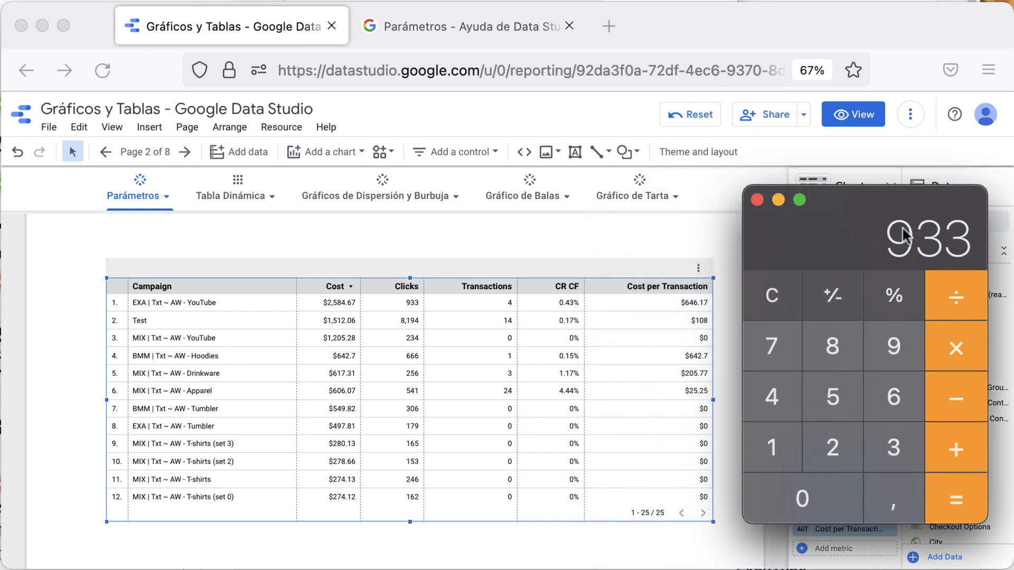
pyautogui.press('*')
pyautogui.write('0,43')
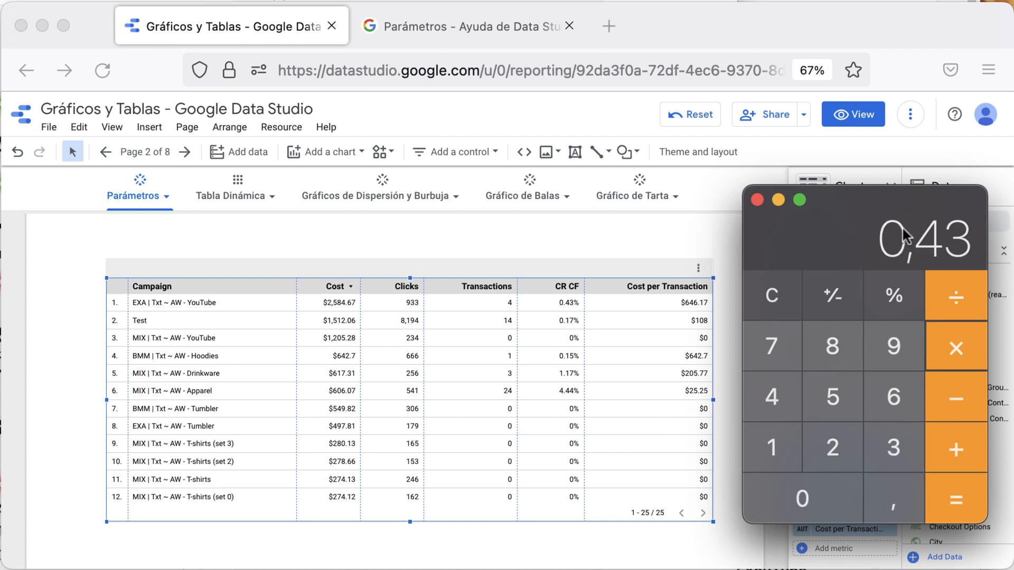
pyautogui.press('Return')
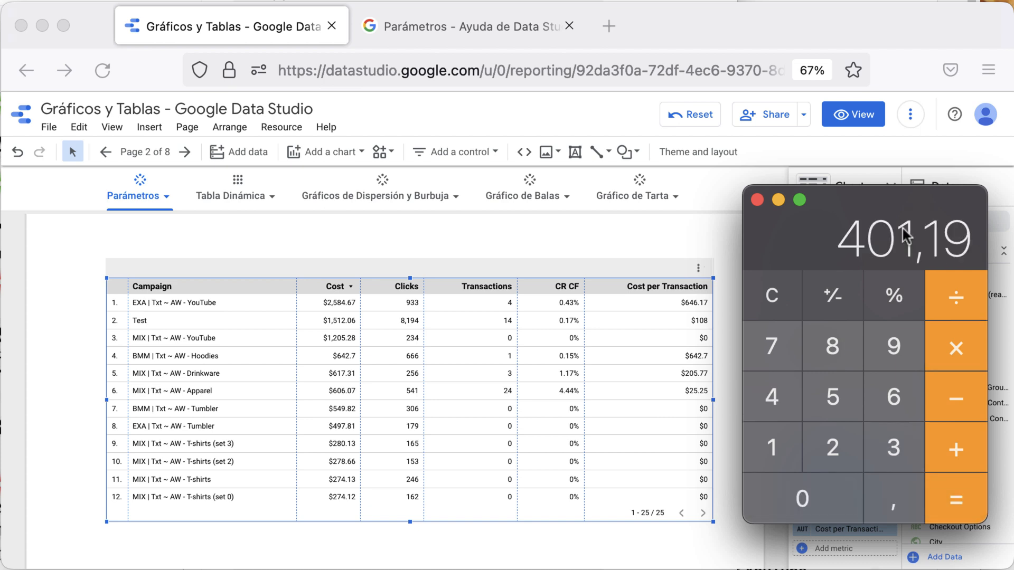
# Divide the Calculator result by 100, close the Calculator, and switch back to the Data Studio report
pyautogui.press('/')
pyautogui.write('100')
pyautogui.press('Return')
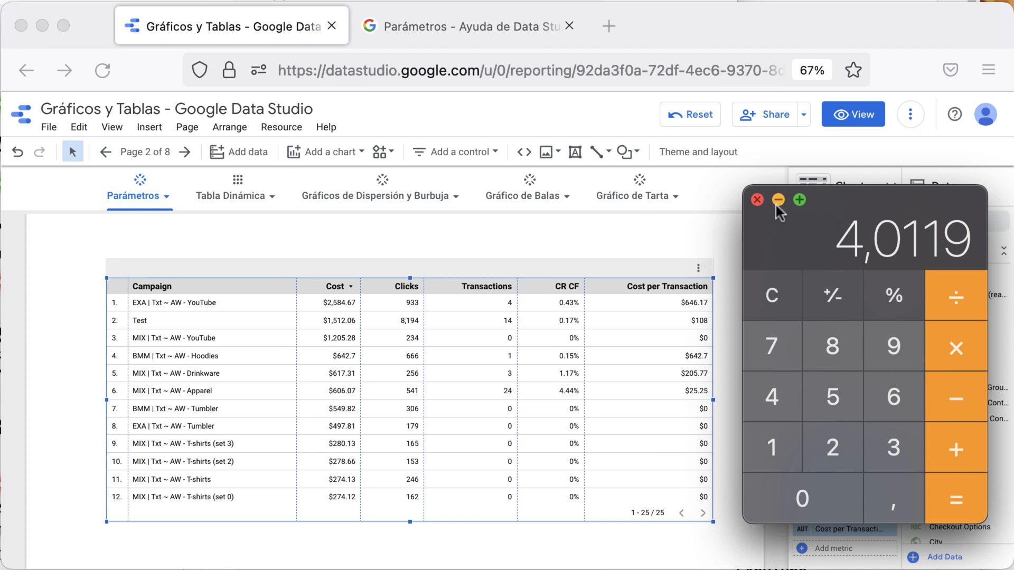
pyautogui.click(757, 200)
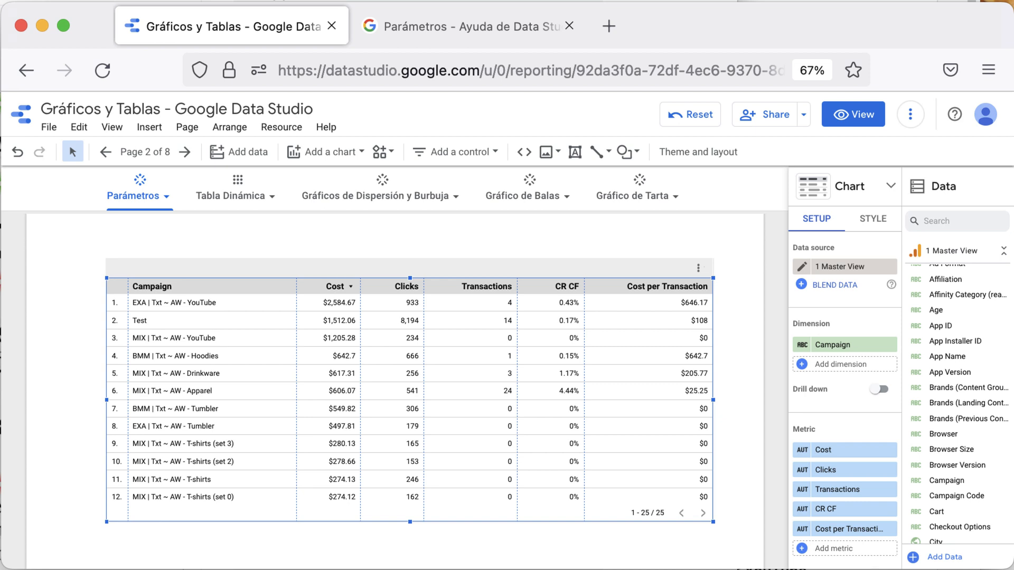
pyautogui.press('super+Tab')
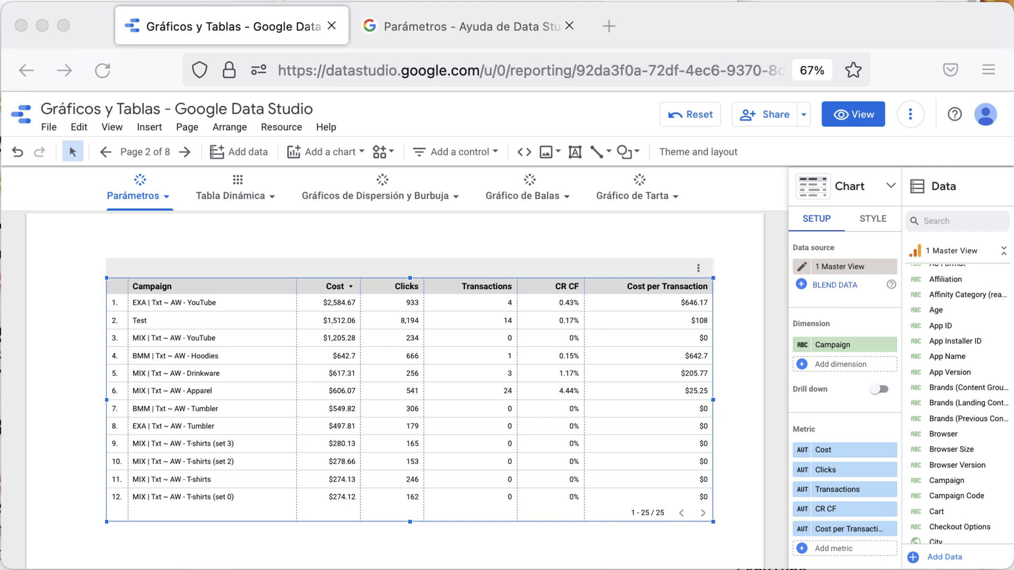
# Add a parameter named Optimizar CR to the 1 Master View data source
pyautogui.scroll(-10, 935, 486)
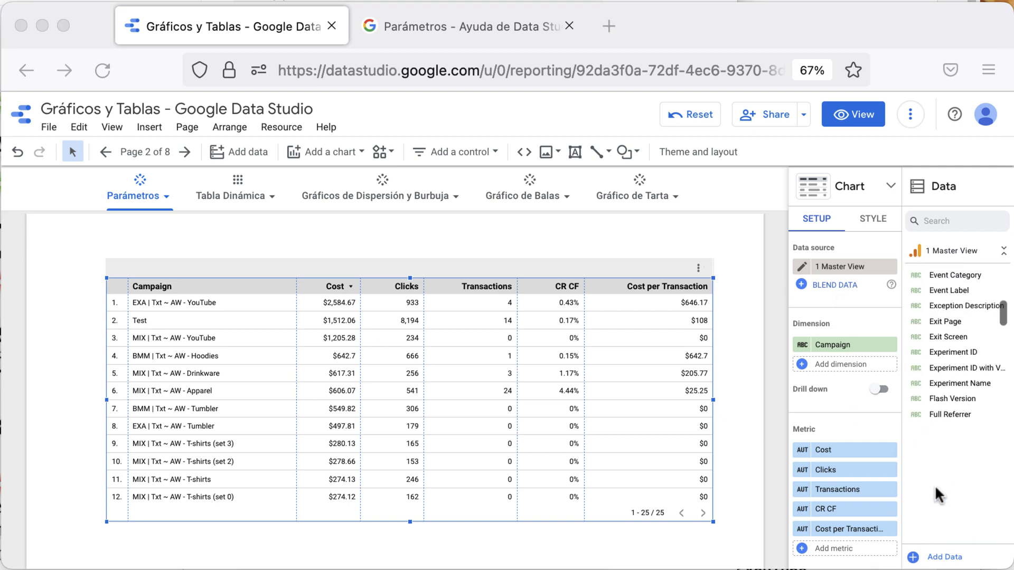
pyautogui.click(801, 266)
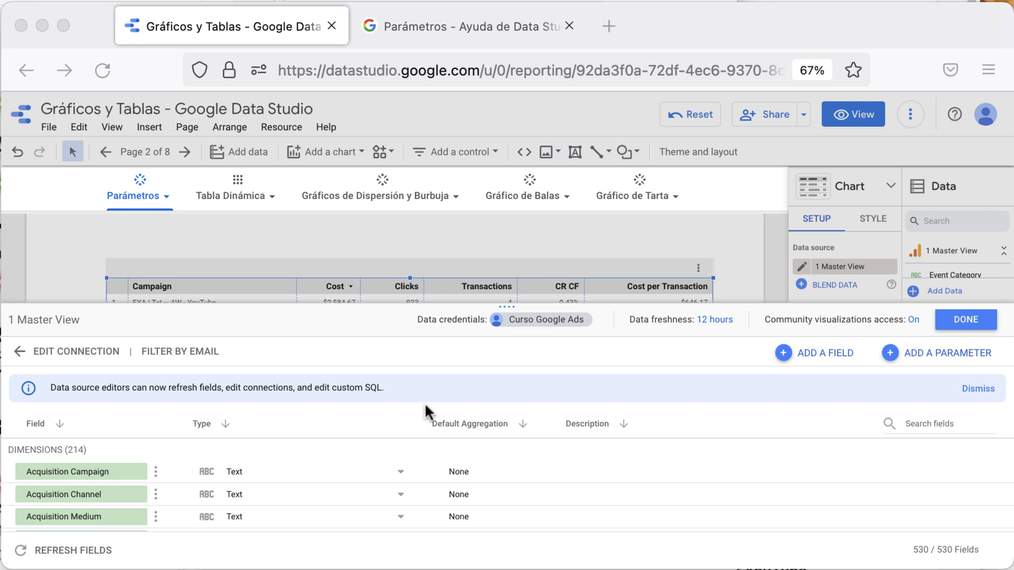
pyautogui.scroll(-15, 339, 501)
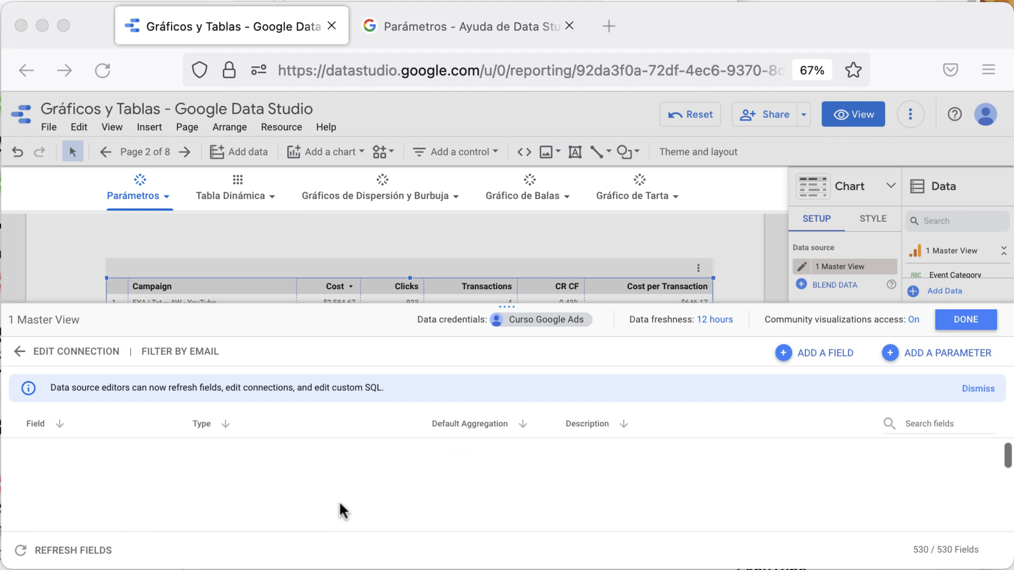
pyautogui.scroll(-5, 340, 500)
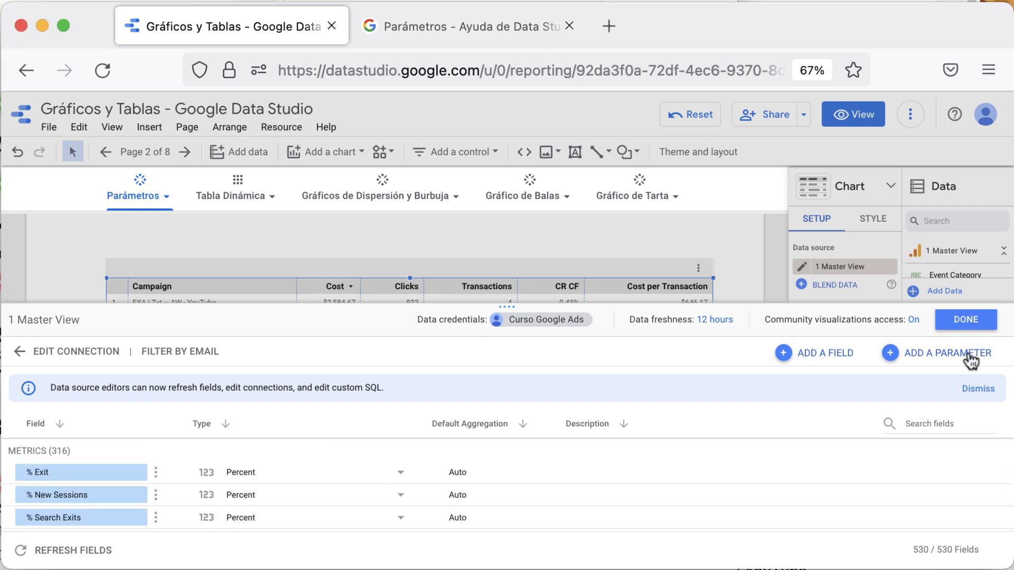
pyautogui.click(951, 353)
pyautogui.click(91, 425)
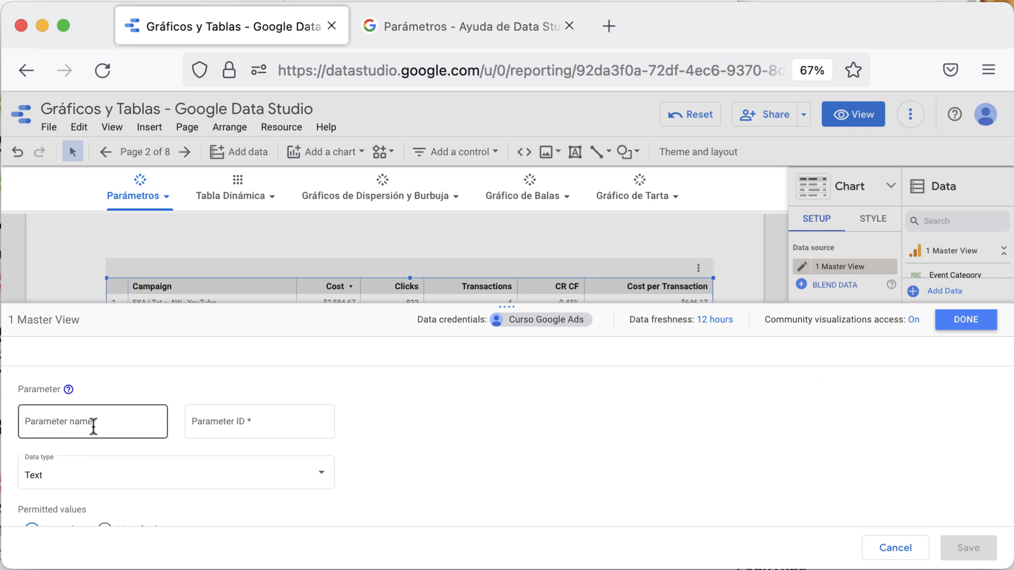
pyautogui.write('o')
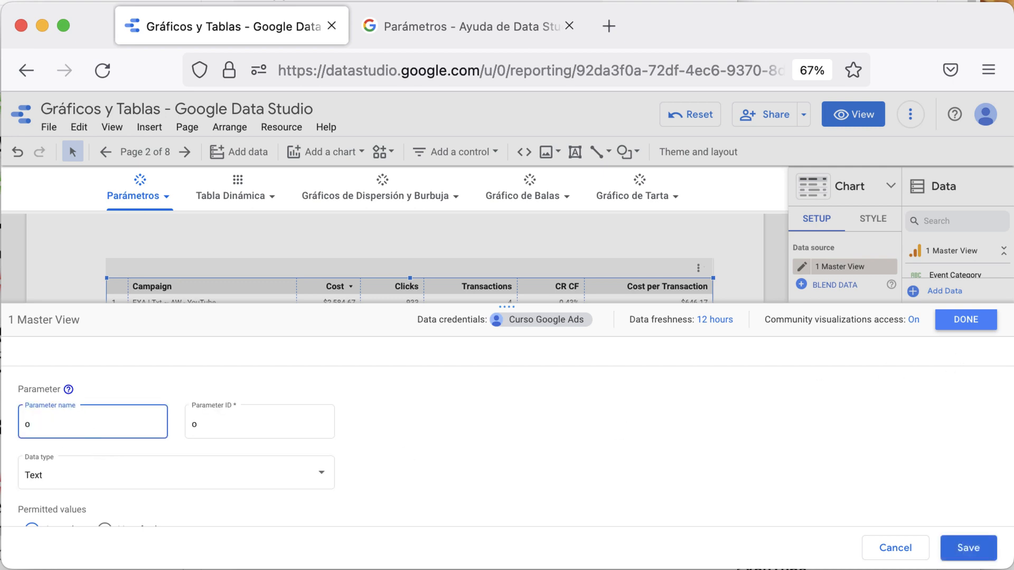
pyautogui.write('ptimizar CR')
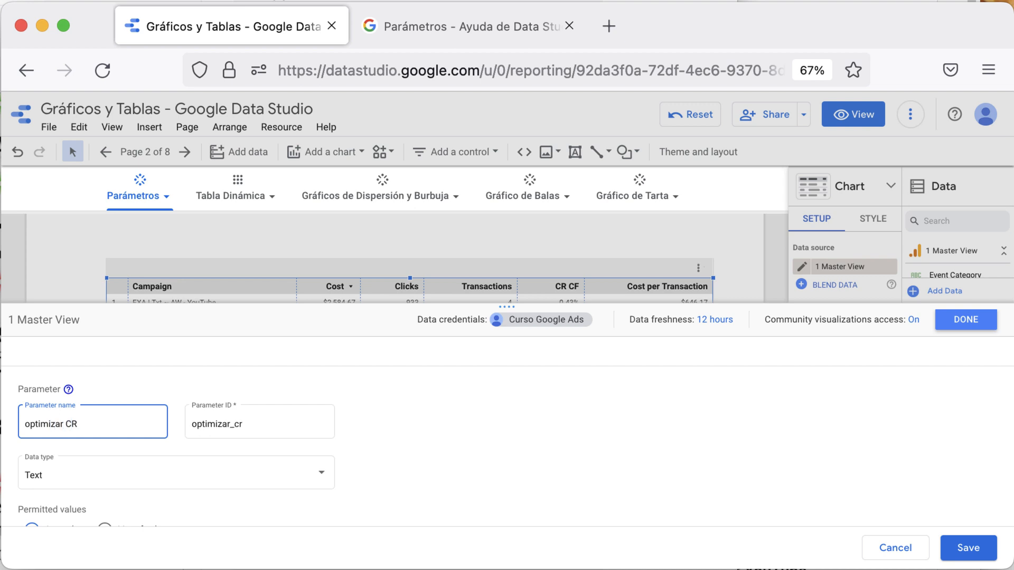
pyautogui.press('BackSpace')
pyautogui.write('O')
# Set the parameter's data type to Number (decimal) with default value 1, save it, and finish editing the data source
pyautogui.scroll(-1, 126, 431)
pyautogui.click(135, 439)
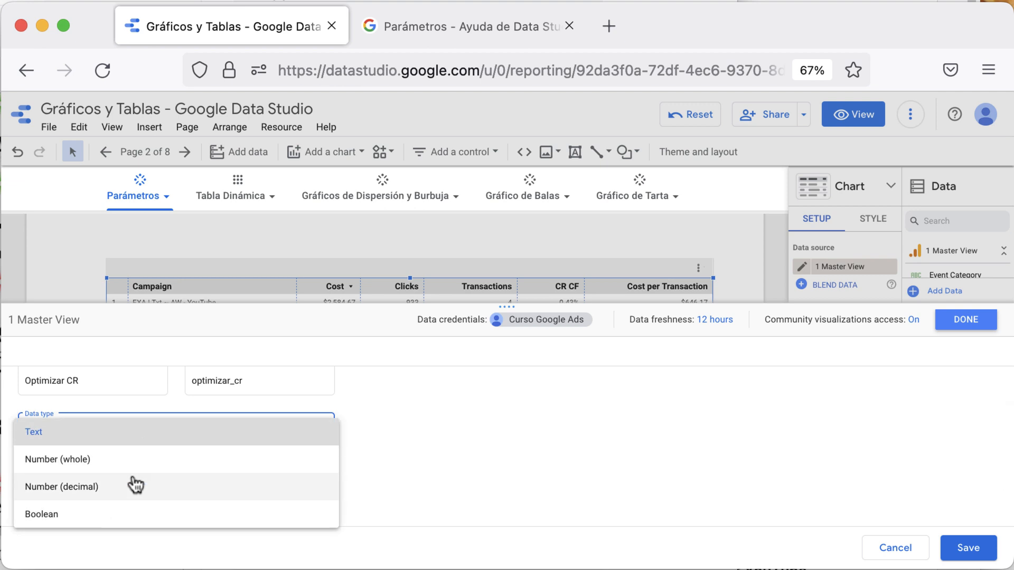
pyautogui.click(136, 486)
pyautogui.scroll(-1, 131, 488)
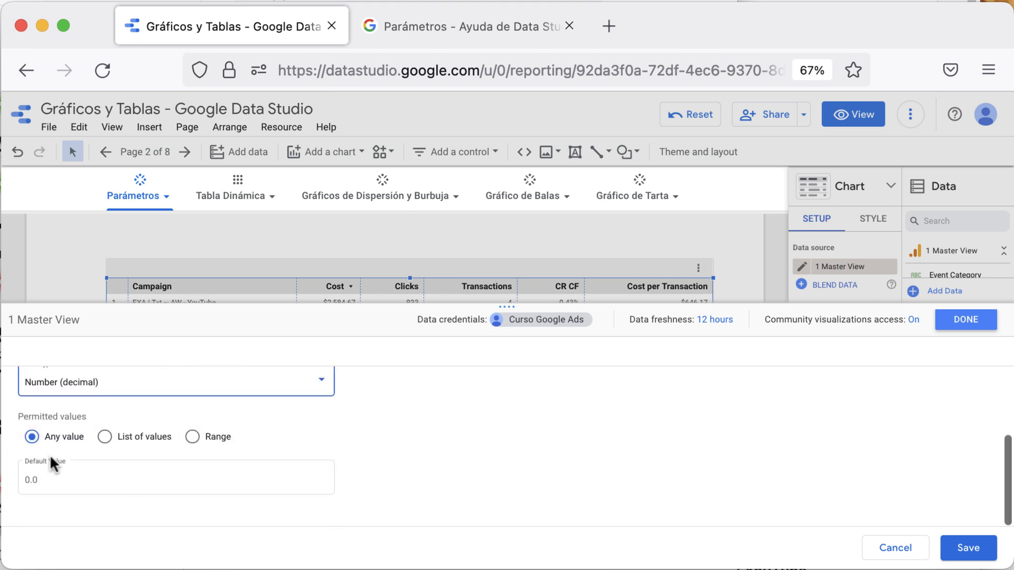
pyautogui.click(66, 477)
pyautogui.write('1')
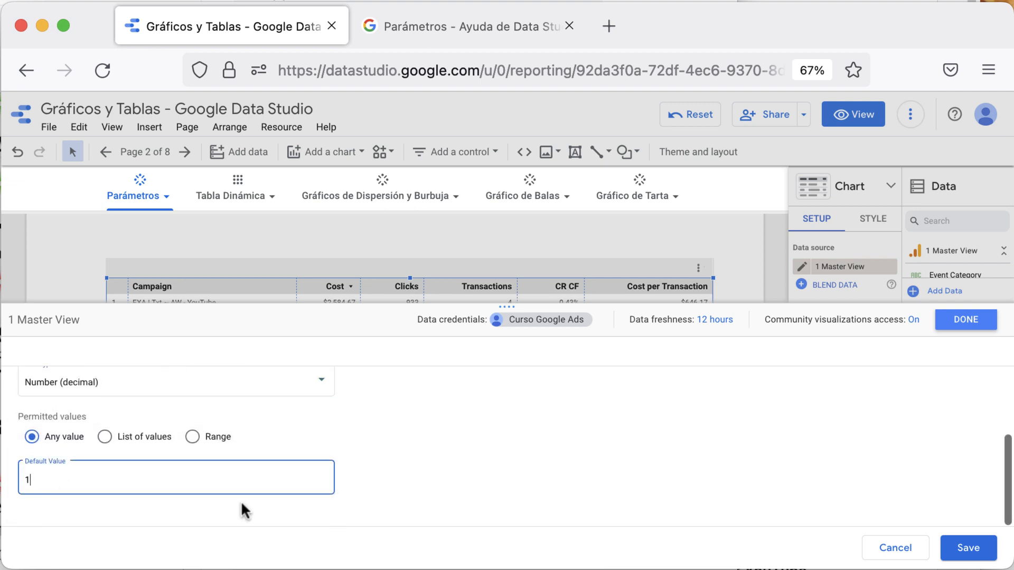
pyautogui.click(957, 549)
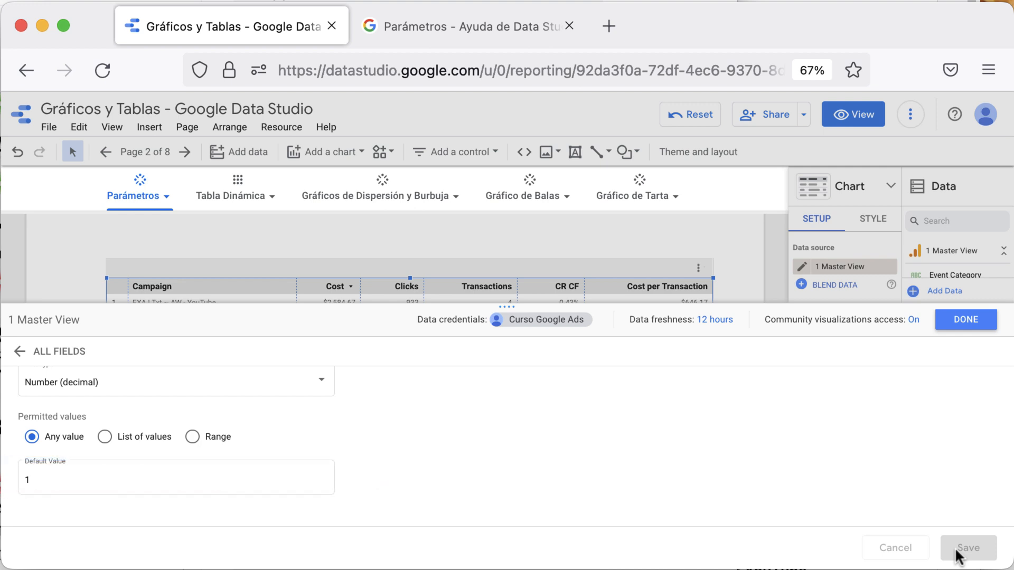
pyautogui.click(971, 325)
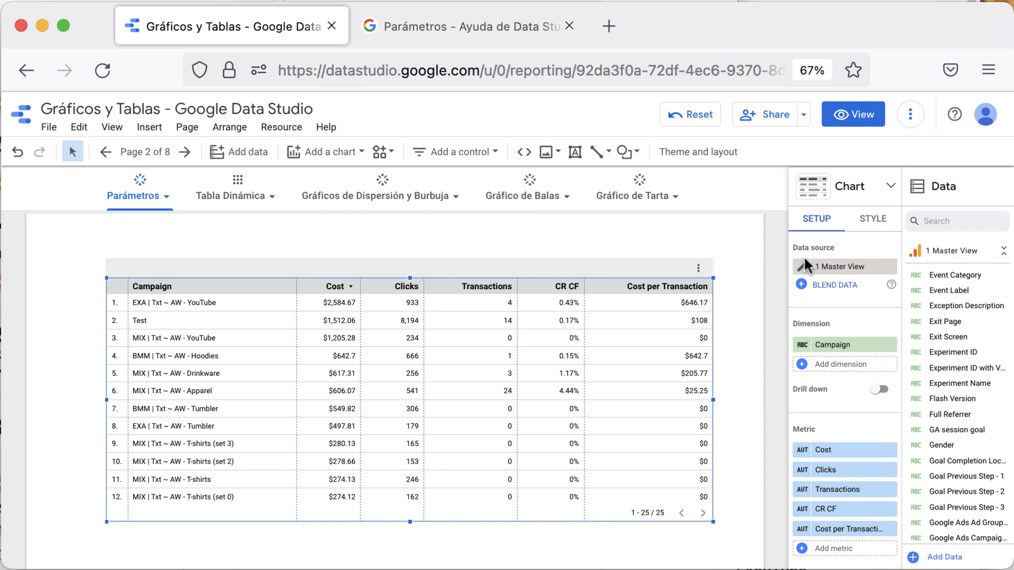
pyautogui.scroll(-2, 869, 515)
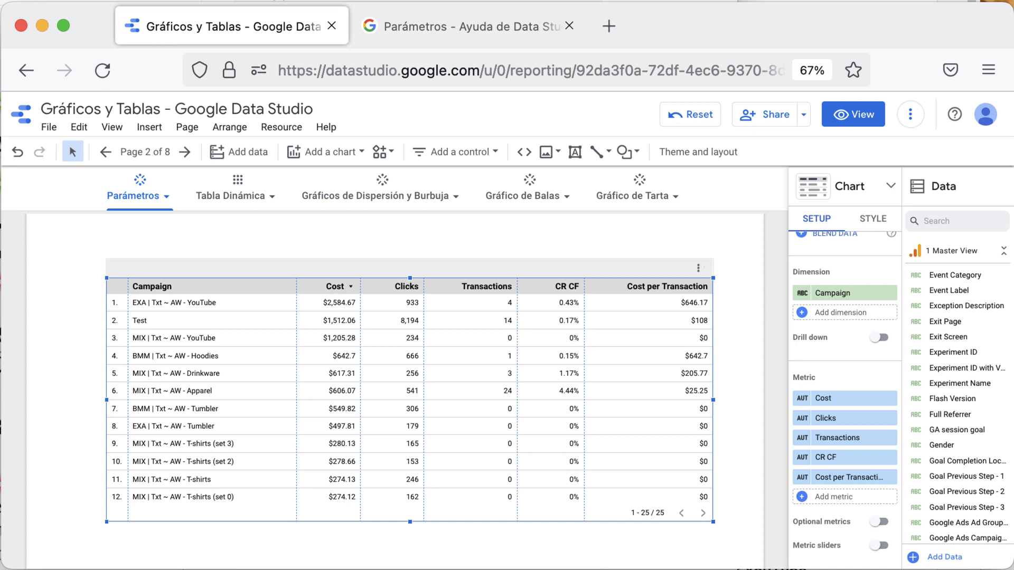
pyautogui.scroll(1, 785, 476)
pyautogui.click(837, 497)
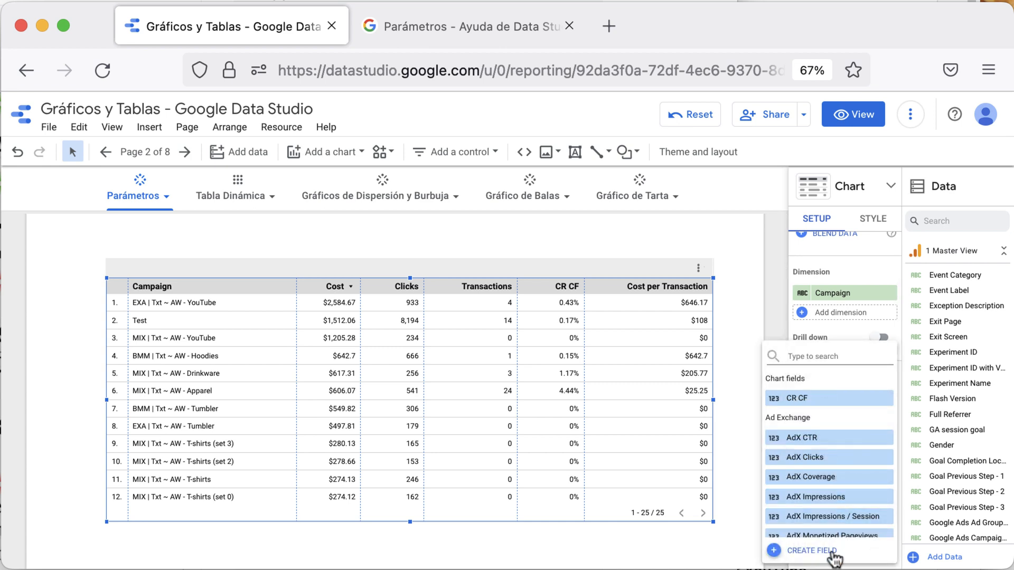
pyautogui.scroll(2, 837, 255)
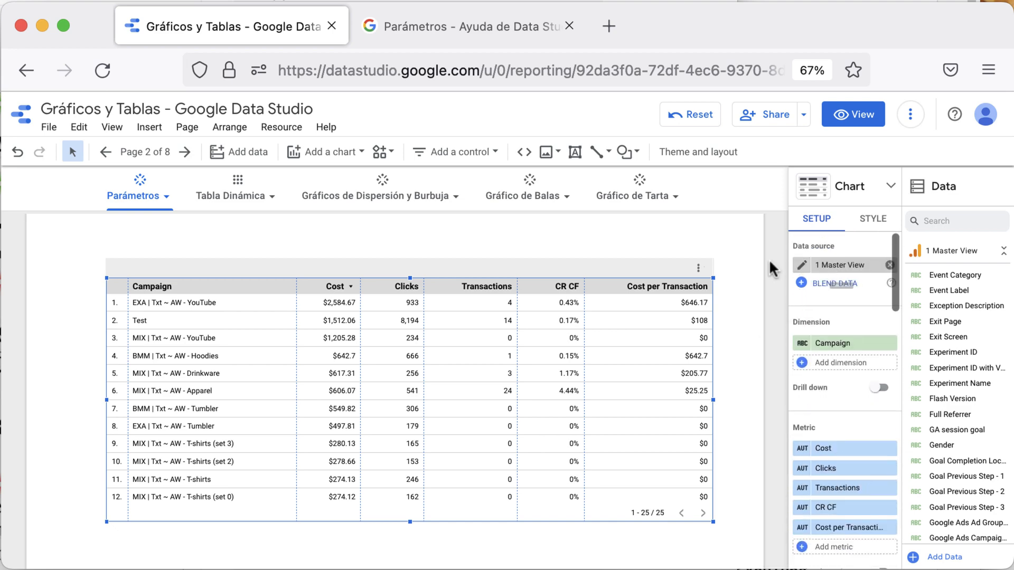
# Start a calculated field in the 1 Master View data source with the formula CR CF * Optimizar CR
pyautogui.click(802, 265)
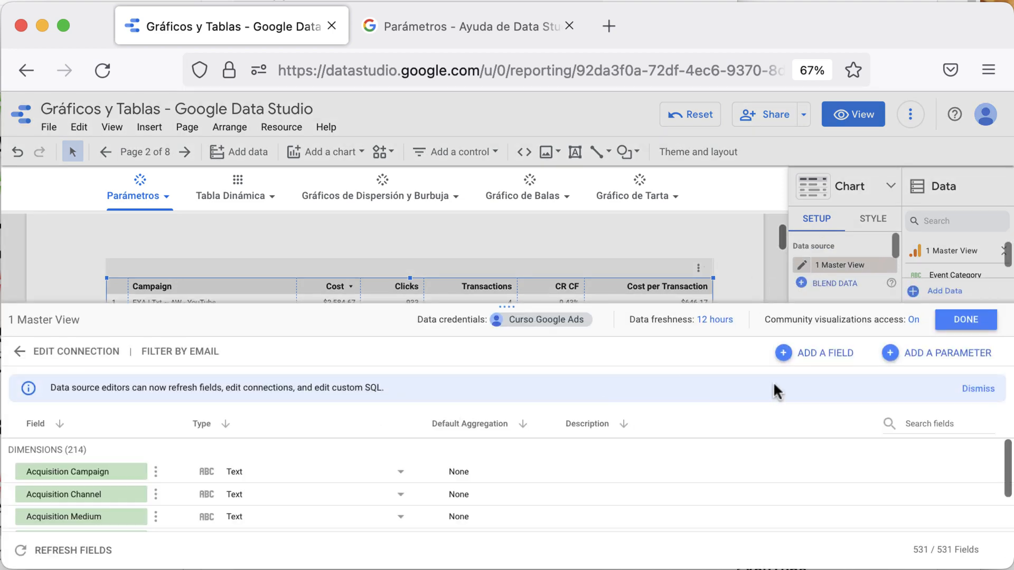
pyautogui.click(824, 356)
pyautogui.click(373, 476)
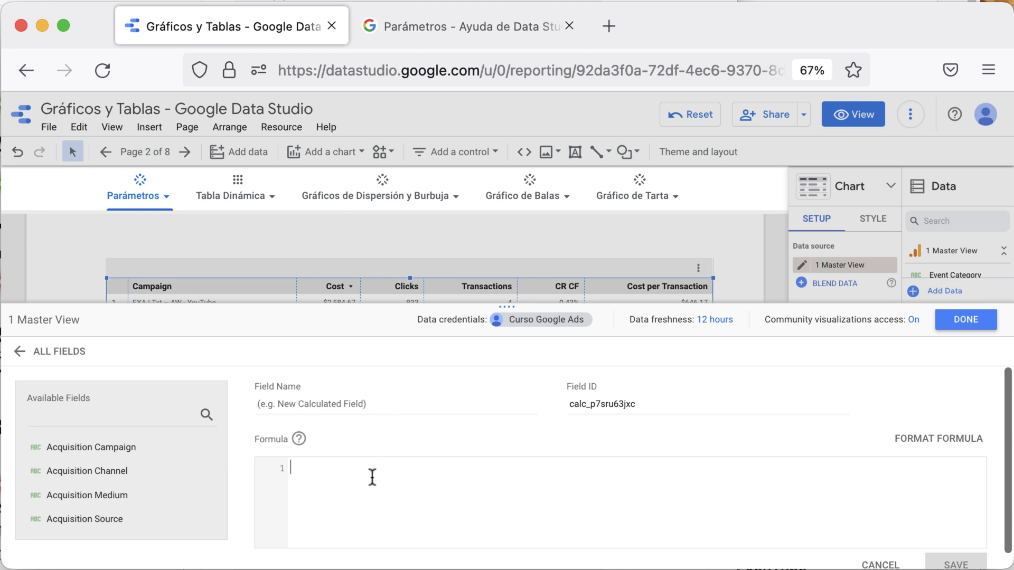
pyautogui.write('cr')
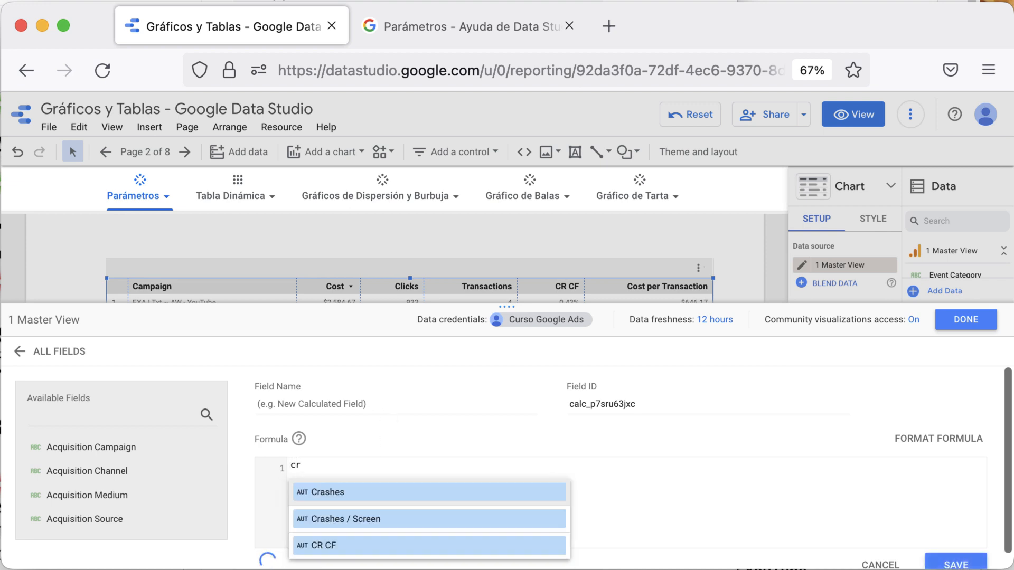
pyautogui.click(401, 545)
pyautogui.write('*')
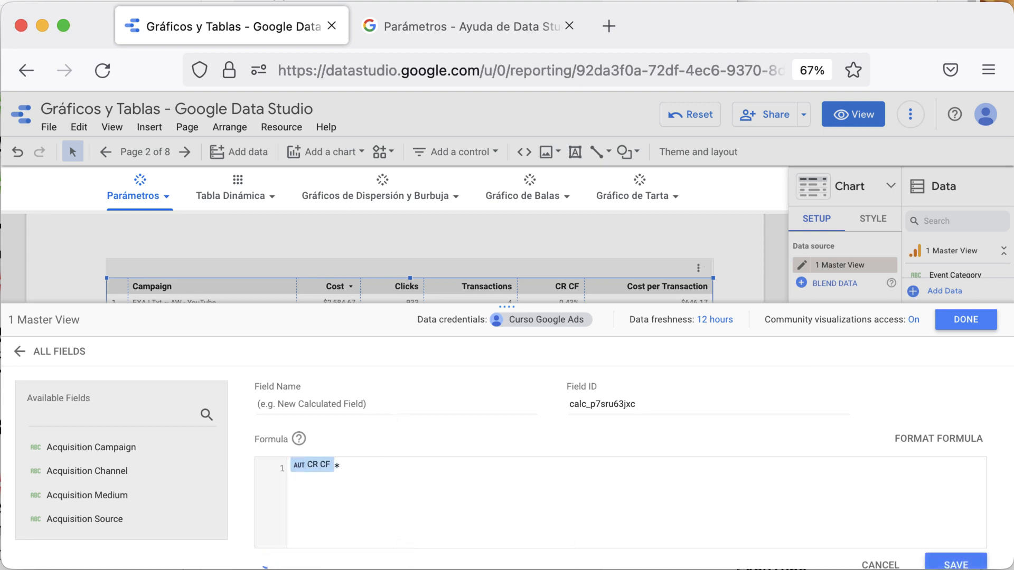
pyautogui.write('op')
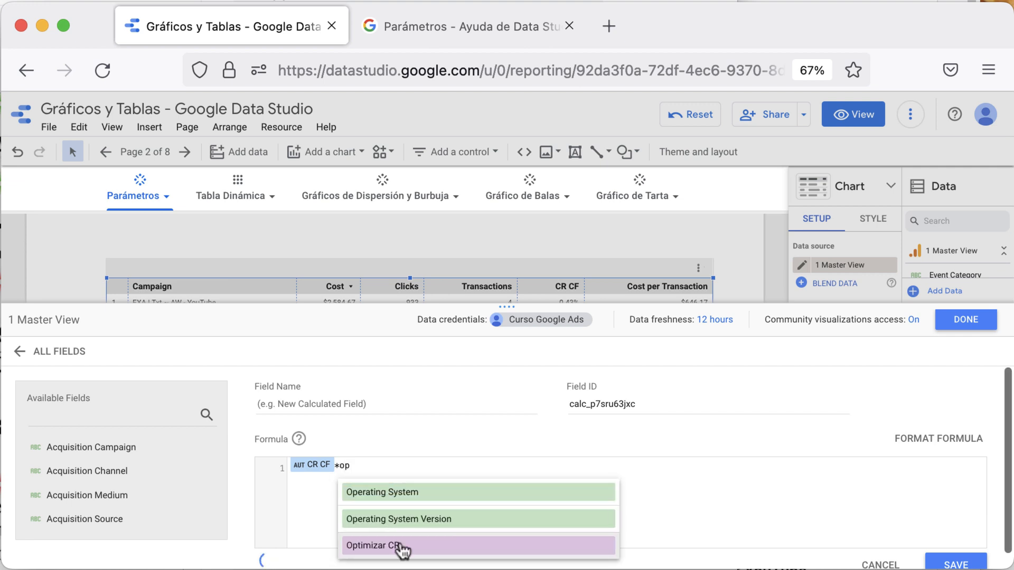
pyautogui.click(415, 552)
# Name the calculated field CR Optimizado, save it, and finish editing the data source
pyautogui.click(362, 401)
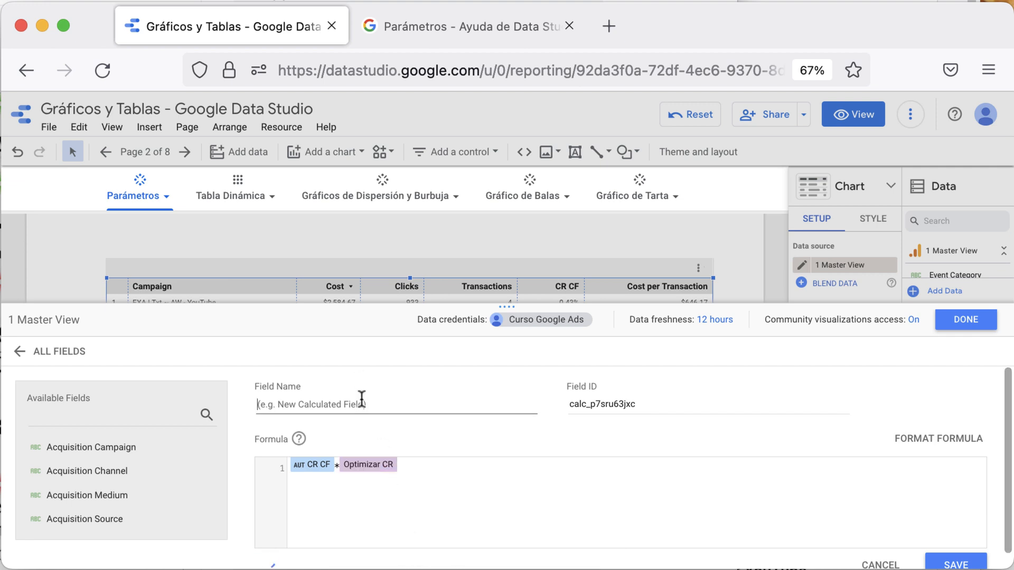
pyautogui.write('Pro')
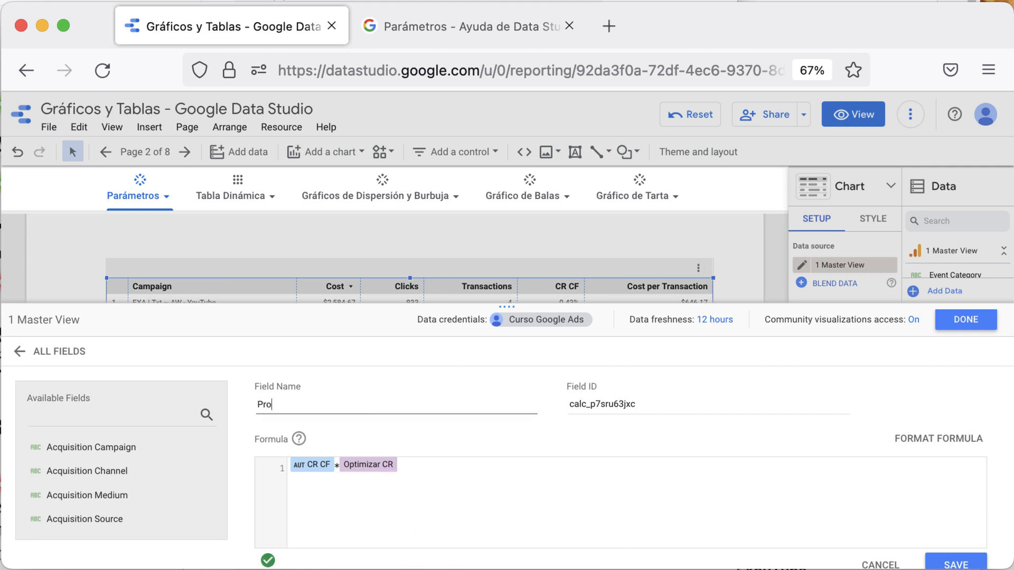
pyautogui.write('yecci')
pyautogui.press('super+a')
pyautogui.write('CR Optimizao')
pyautogui.write('d')
pyautogui.scroll(-1, 779, 512)
pyautogui.click(954, 552)
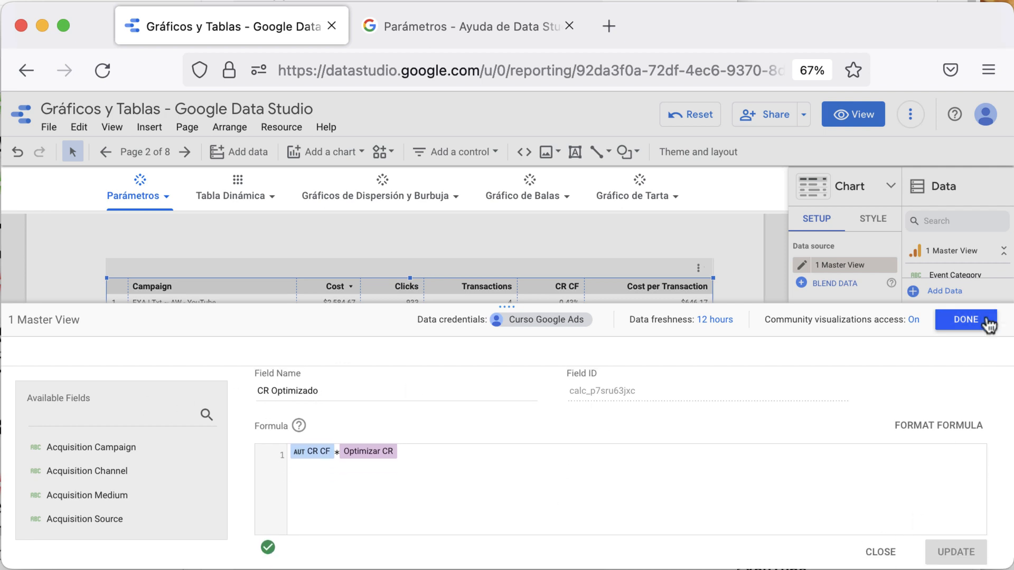
pyautogui.click(966, 321)
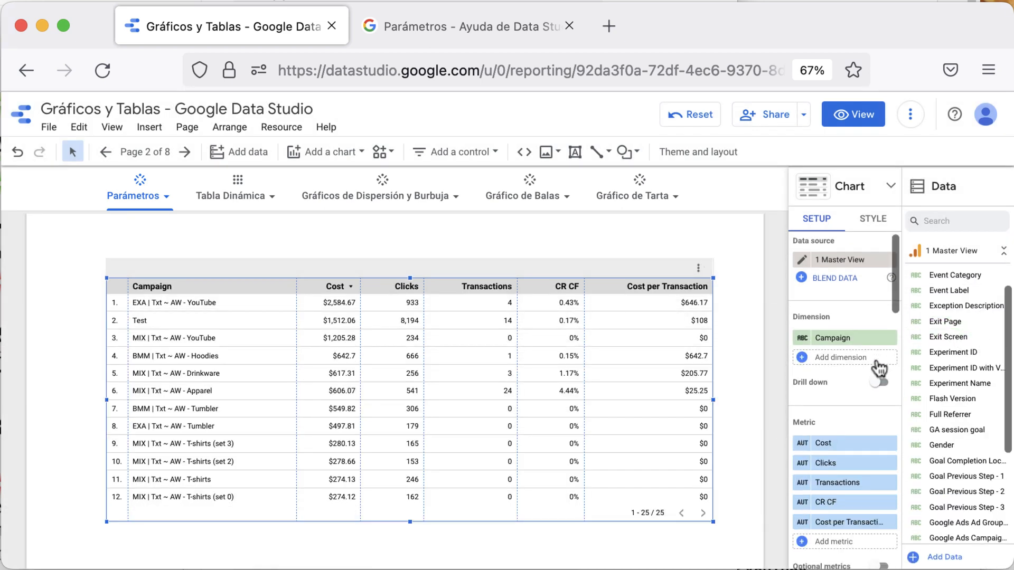
# Search the metrics available for the campaign table for "cf" and "opti"
pyautogui.scroll(-2, 866, 422)
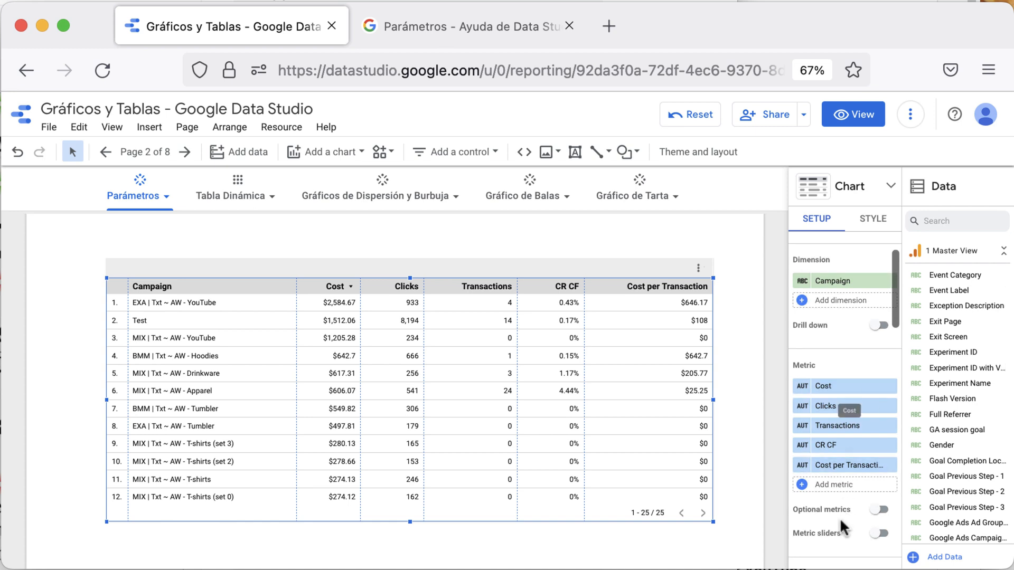
pyautogui.click(843, 488)
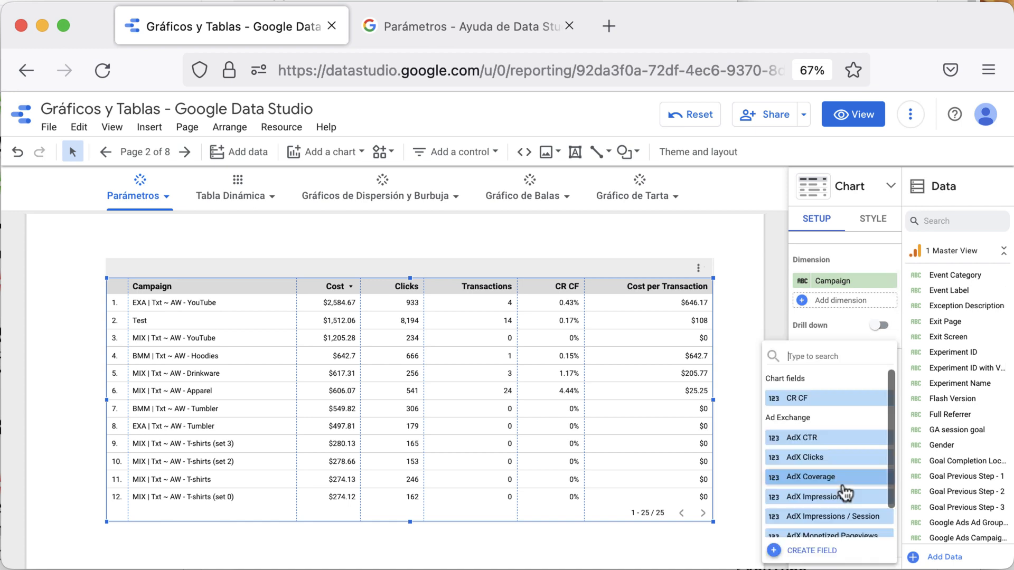
pyautogui.write('cf')
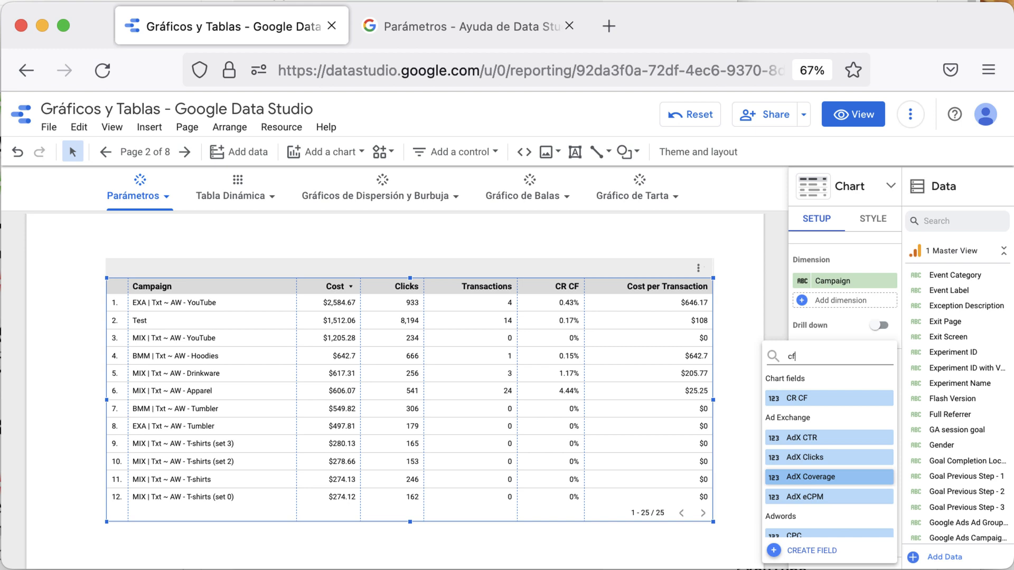
pyautogui.press('BackSpace')
pyautogui.press('BackSpace')
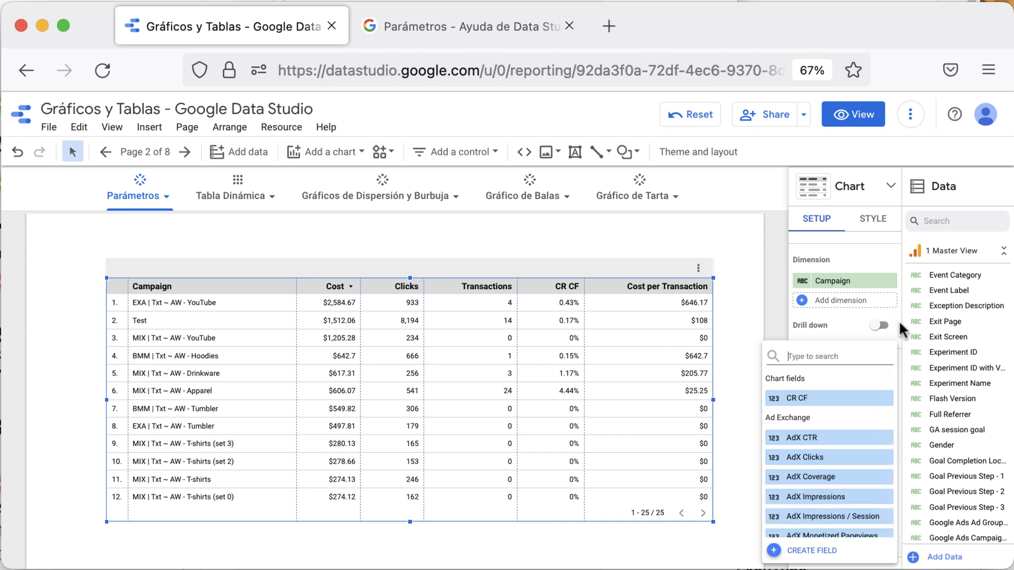
pyautogui.write('opti')
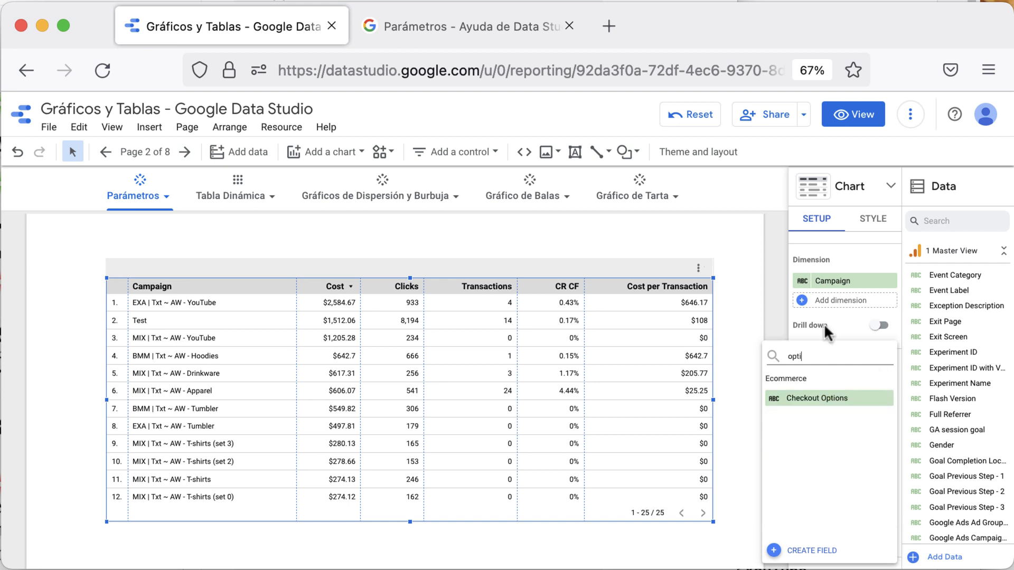
pyautogui.click(834, 258)
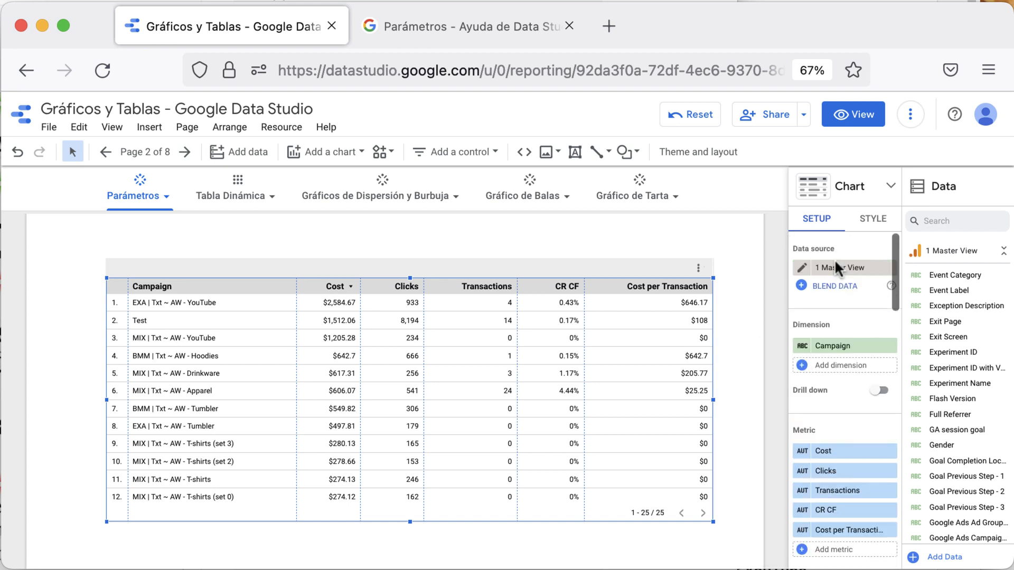
# Search the 1 Master View data source's fields for "cr" to check that CR Optimizado is among its metrics
pyautogui.click(803, 266)
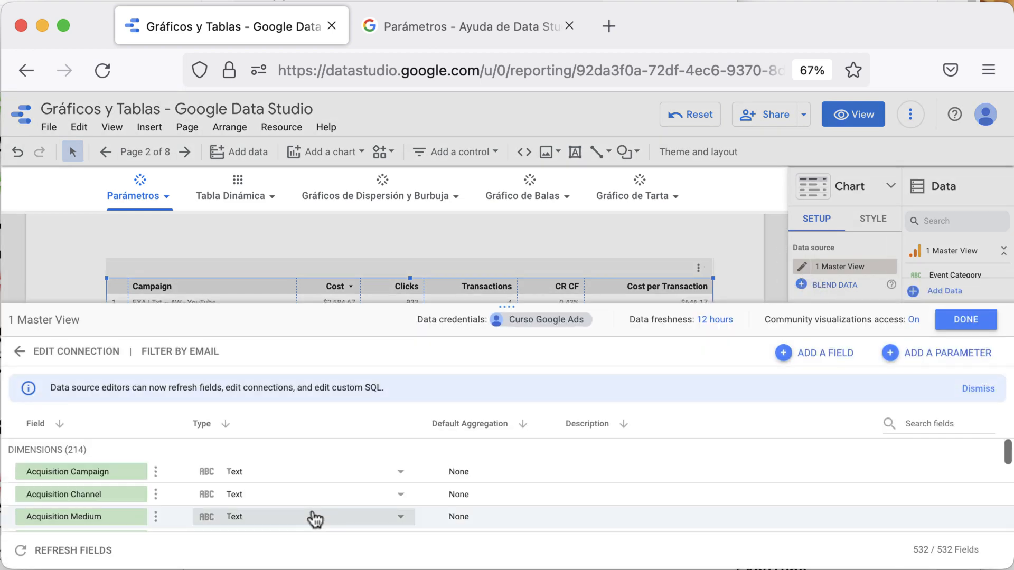
pyautogui.scroll(-10, 315, 520)
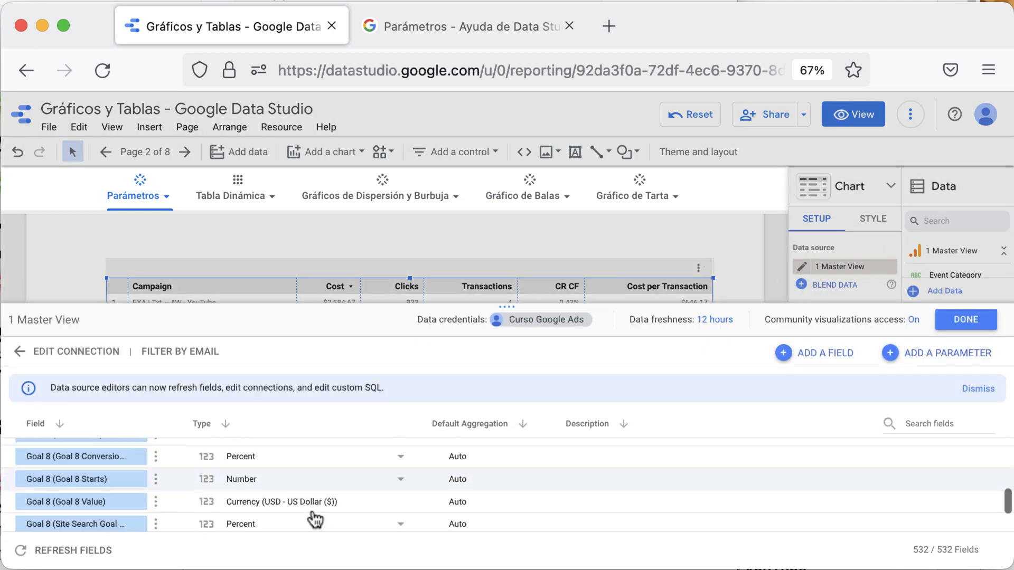
pyautogui.click(936, 425)
pyautogui.write('cr')
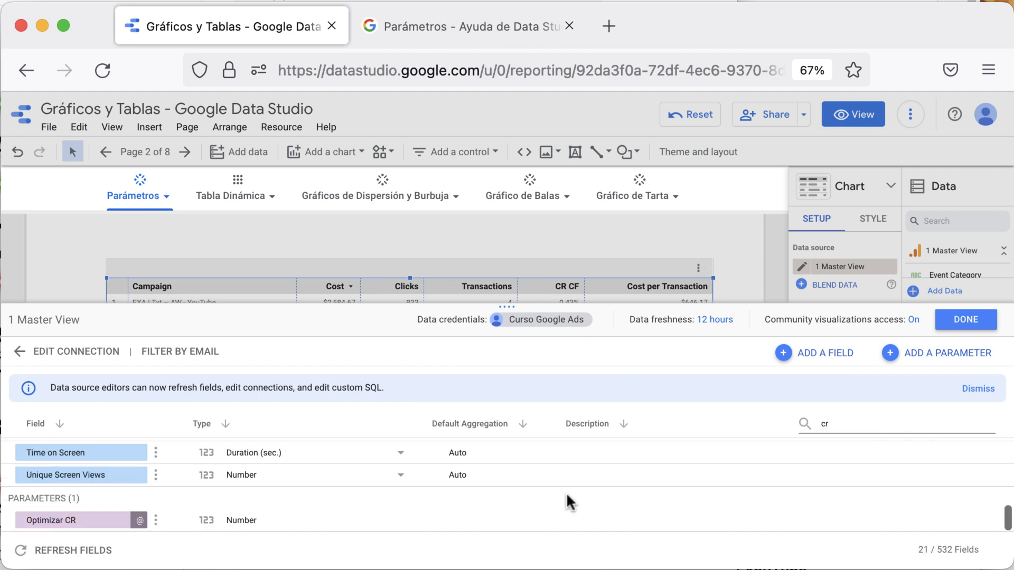
pyautogui.scroll(6, 566, 492)
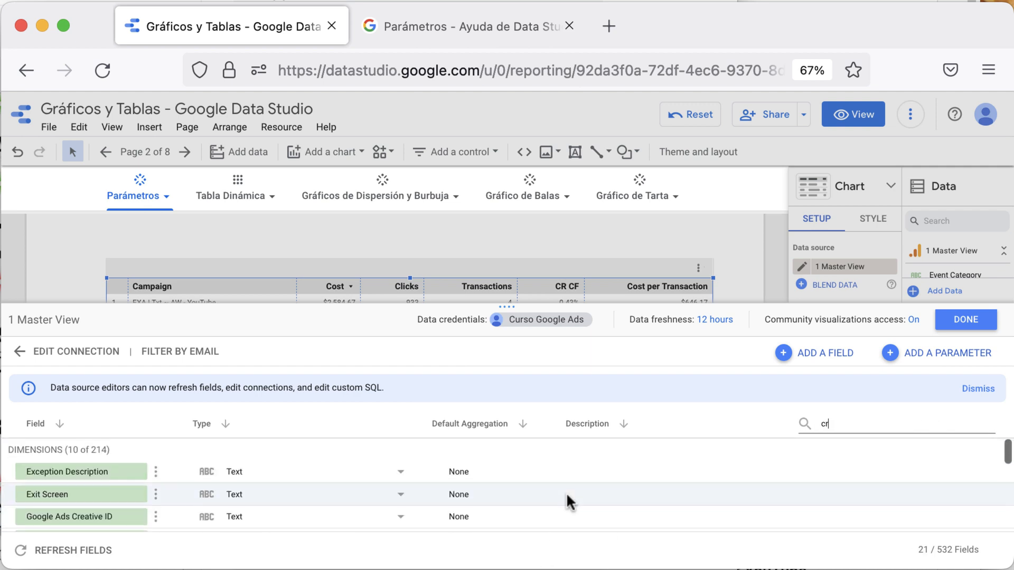
pyautogui.scroll(-6, 568, 496)
pyautogui.scroll(-2, 566, 492)
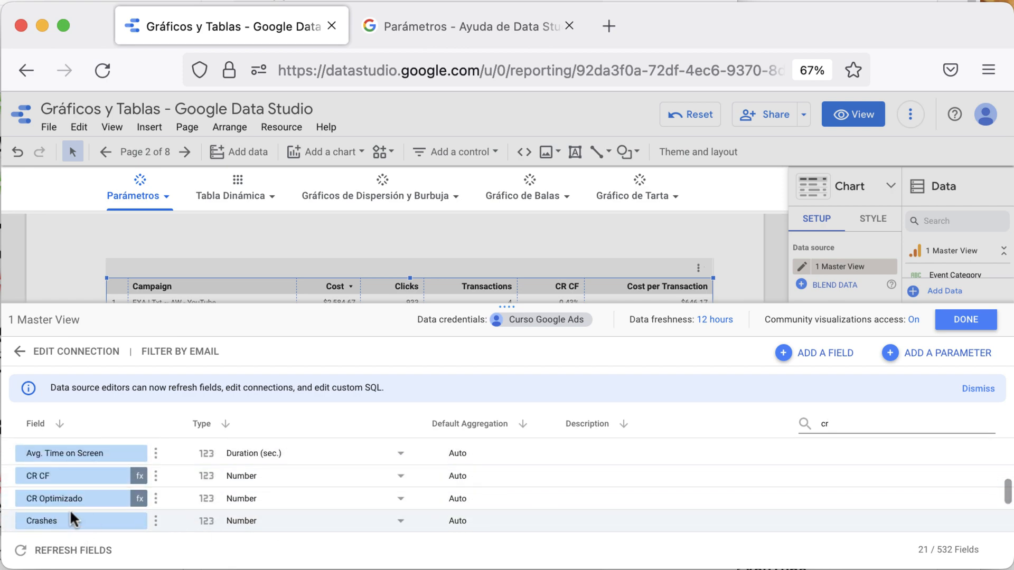
pyautogui.click(983, 324)
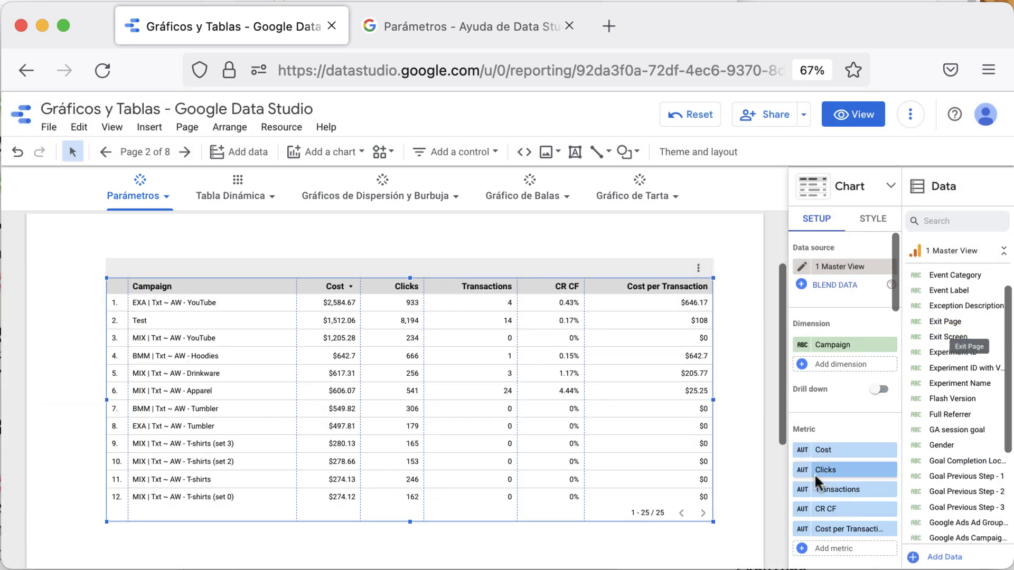
# Search the metrics available to add to the campaign table for "cr", "cr o" and "opti"
pyautogui.scroll(-2, 824, 475)
pyautogui.click(841, 497)
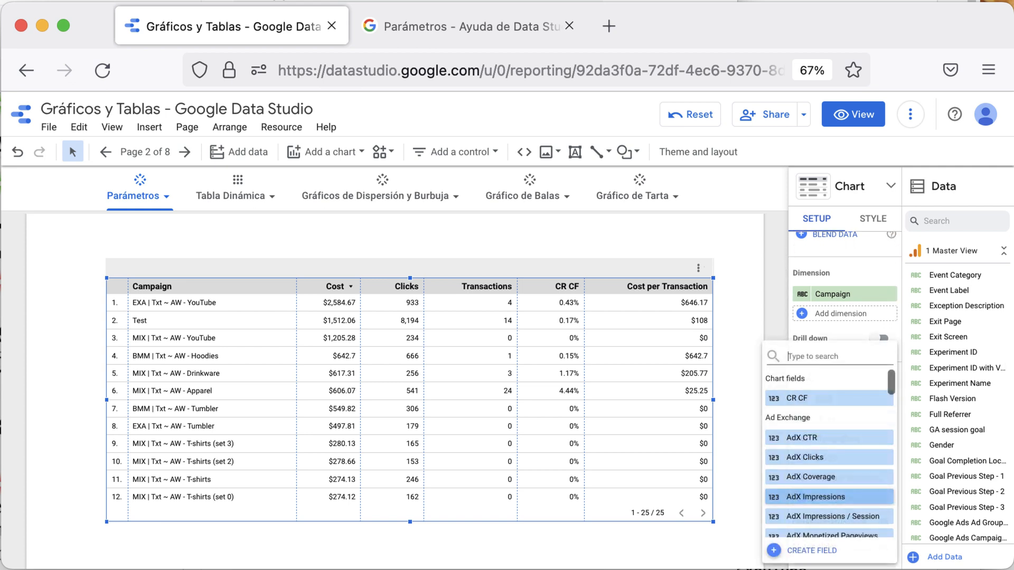
pyautogui.write('cr')
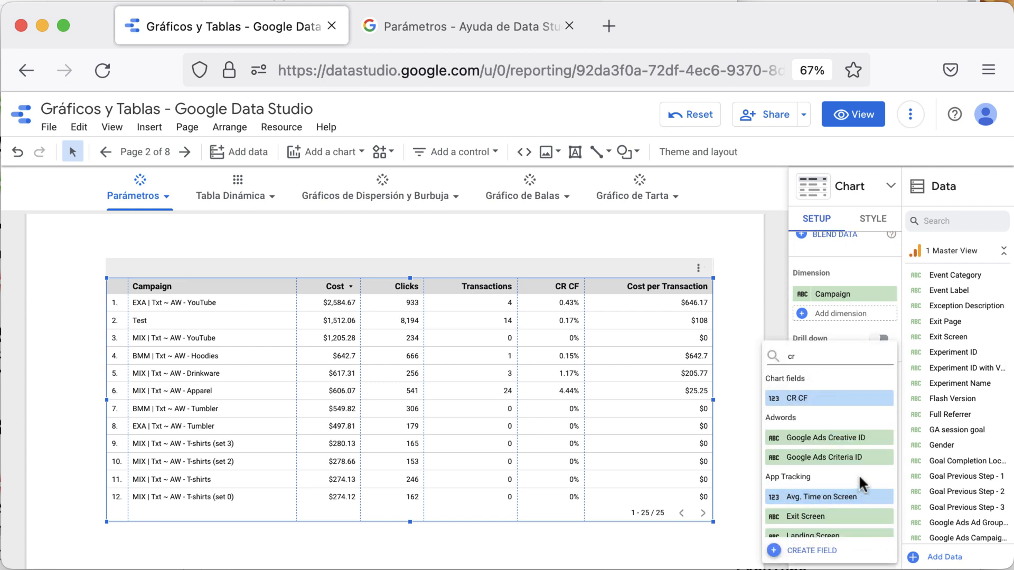
pyautogui.scroll(-1, 859, 475)
pyautogui.write('o')
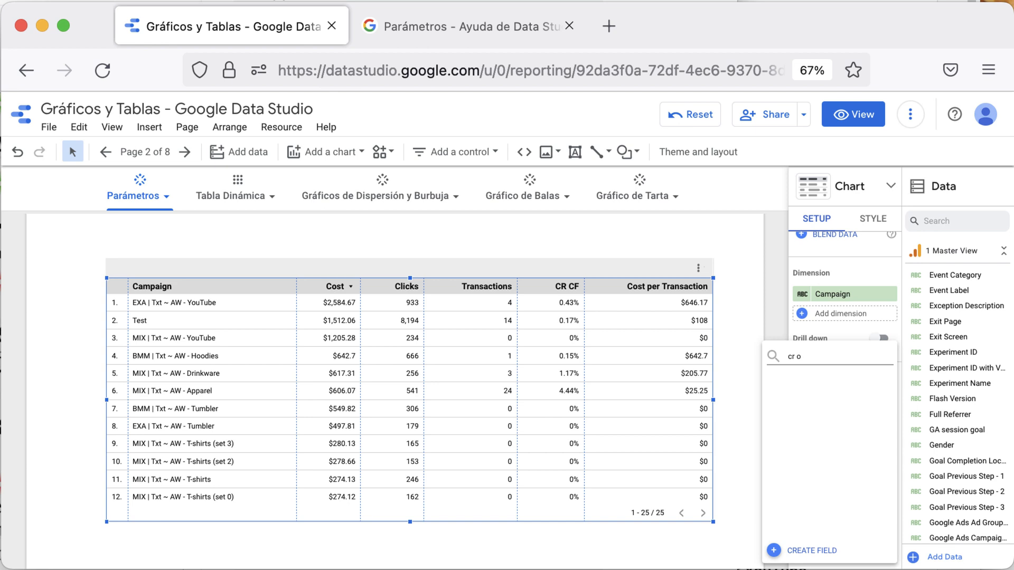
pyautogui.press('BackSpace')
pyautogui.press('BackSpace')
pyautogui.press('BackSpace')
pyautogui.press('BackSpace')
pyautogui.write('opti')
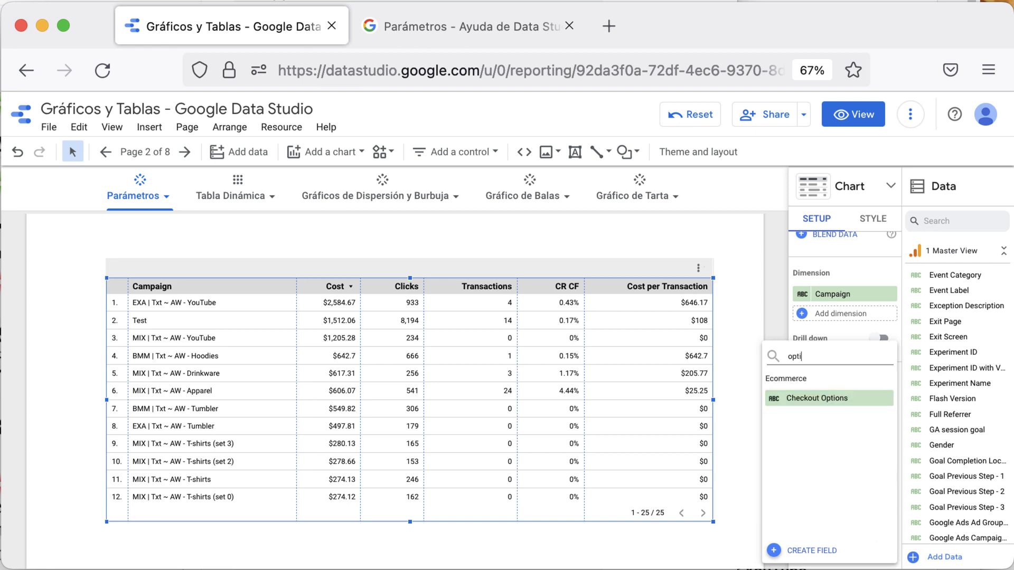
pyautogui.write('mizao')
pyautogui.press('Escape')
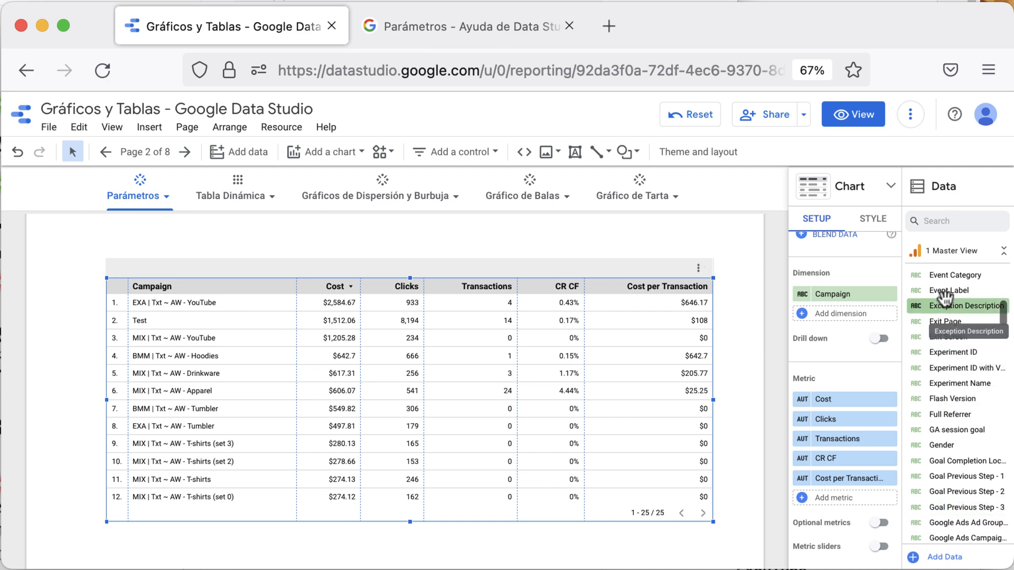
# Find the CR Optimizado calculated field in the 1 Master View data source with "cr op" and open it for editing
pyautogui.scroll(1, 848, 370)
pyautogui.scroll(1, 850, 297)
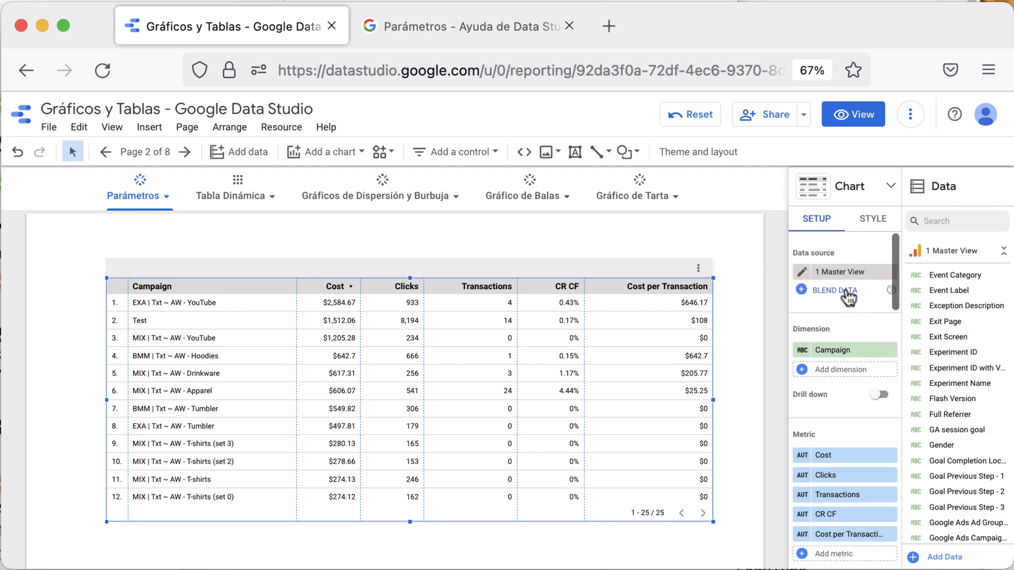
pyautogui.click(802, 257)
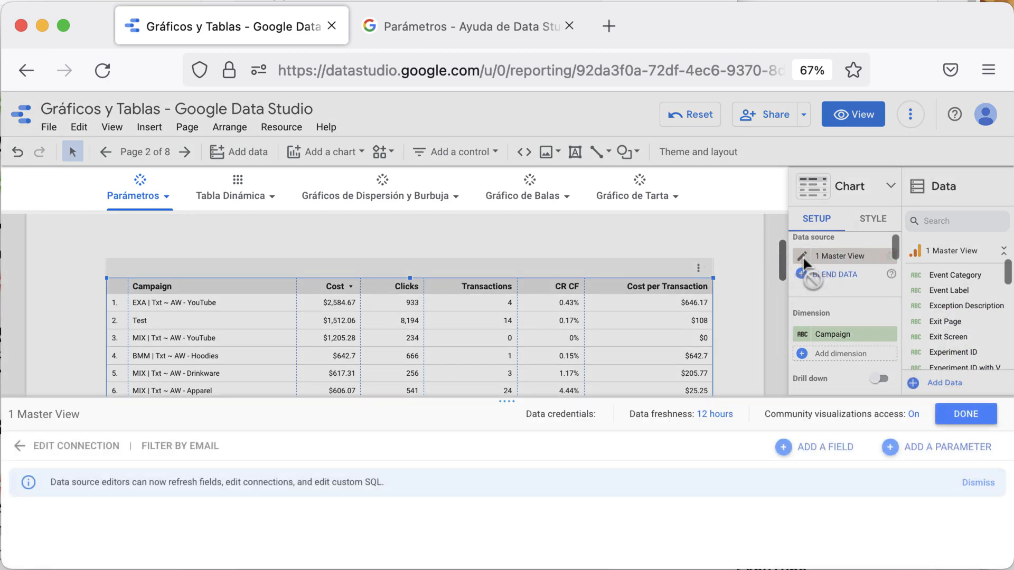
pyautogui.click(930, 421)
pyautogui.write('cr')
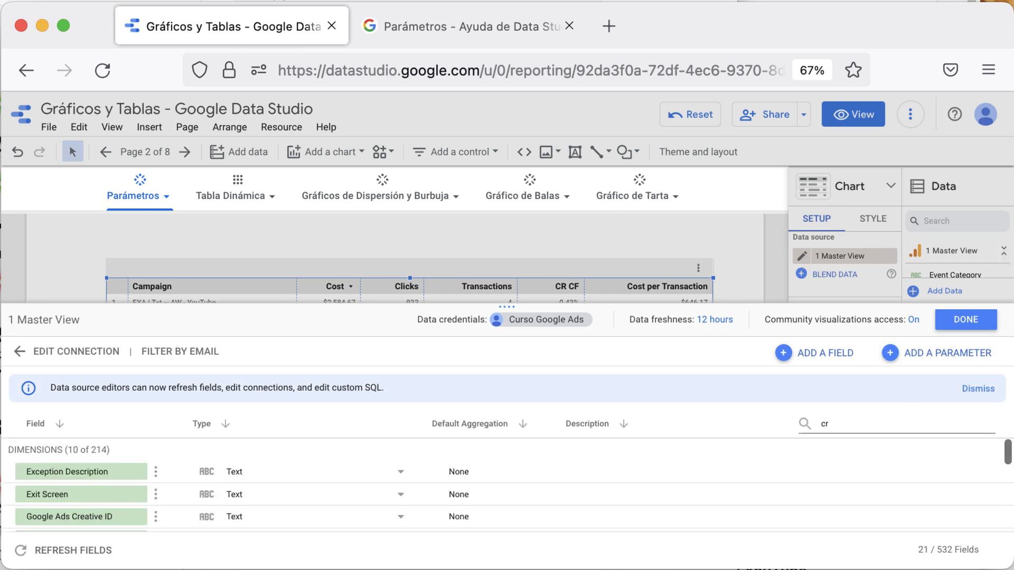
pyautogui.write(' op')
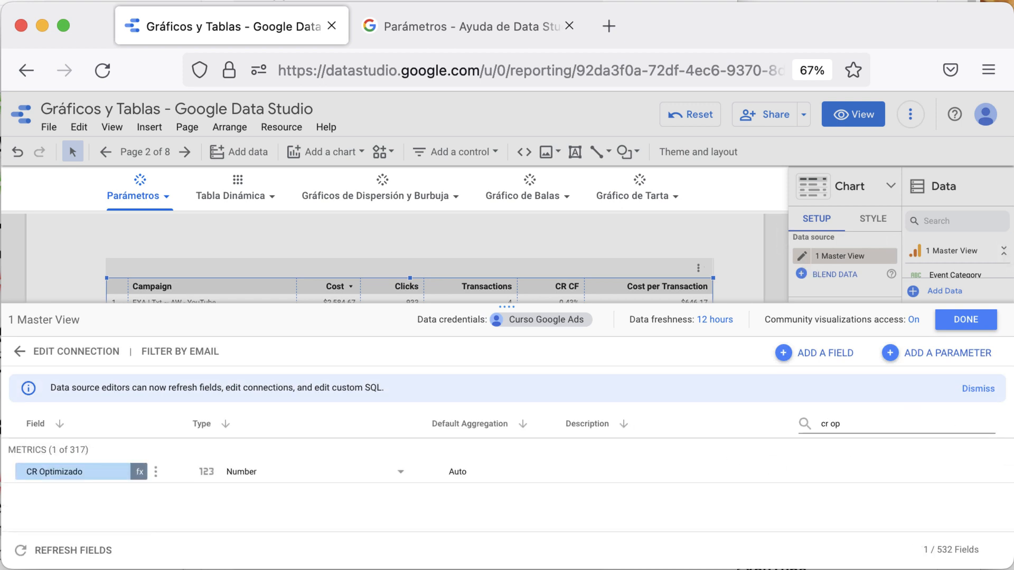
pyautogui.click(140, 473)
# Rename the calculated field as CR 2 CF, save it, and finish editing the data source
pyautogui.tripleClick(294, 405)
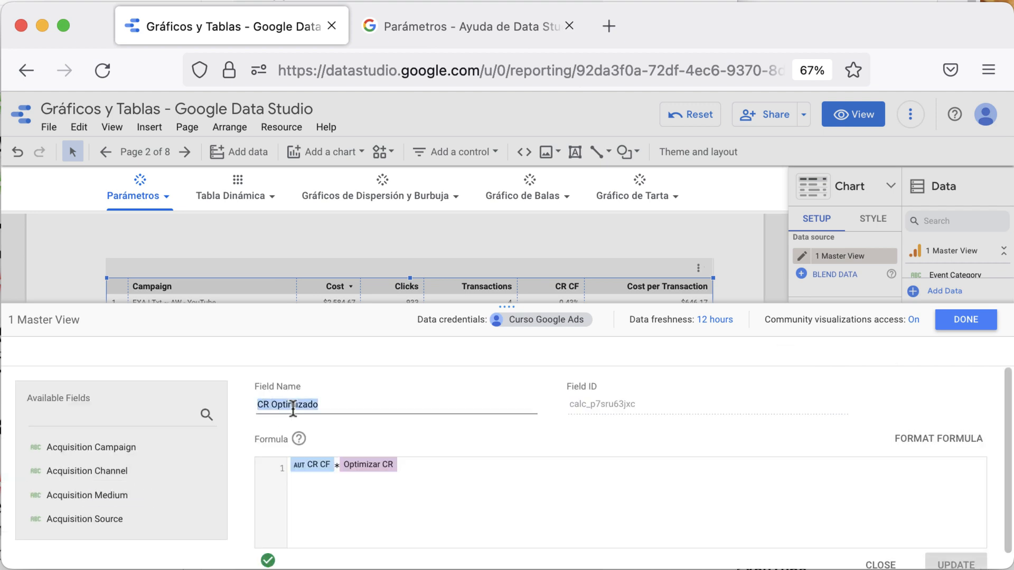
pyautogui.doubleClick(293, 405)
pyautogui.write('CF')
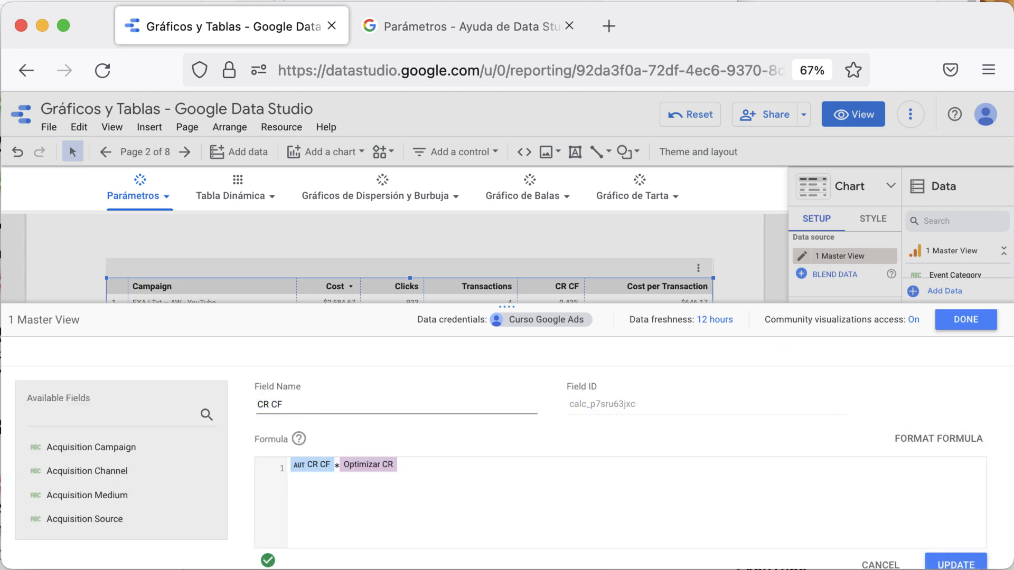
pyautogui.click(271, 404)
pyautogui.write('2')
pyautogui.click(957, 564)
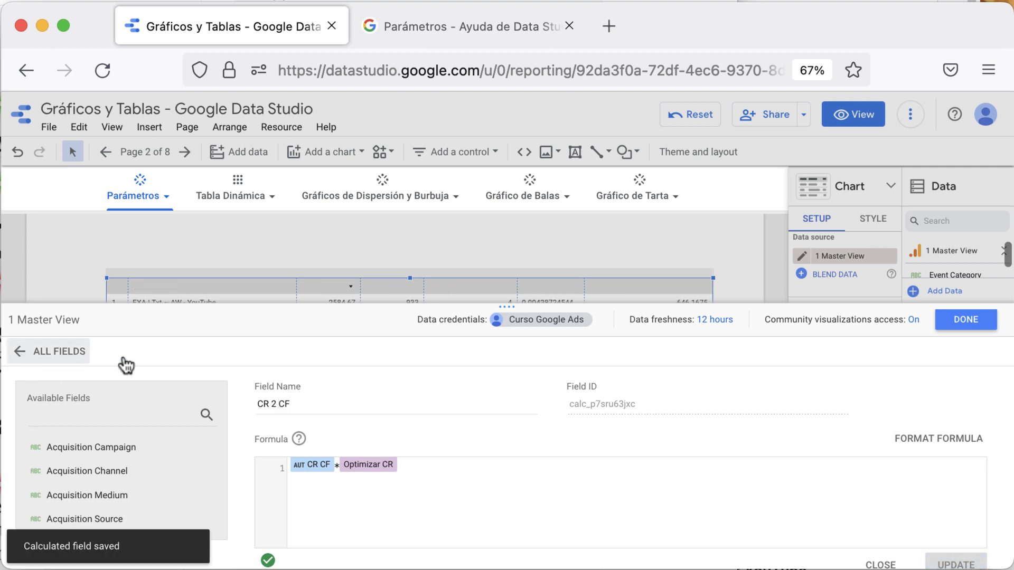
pyautogui.click(967, 319)
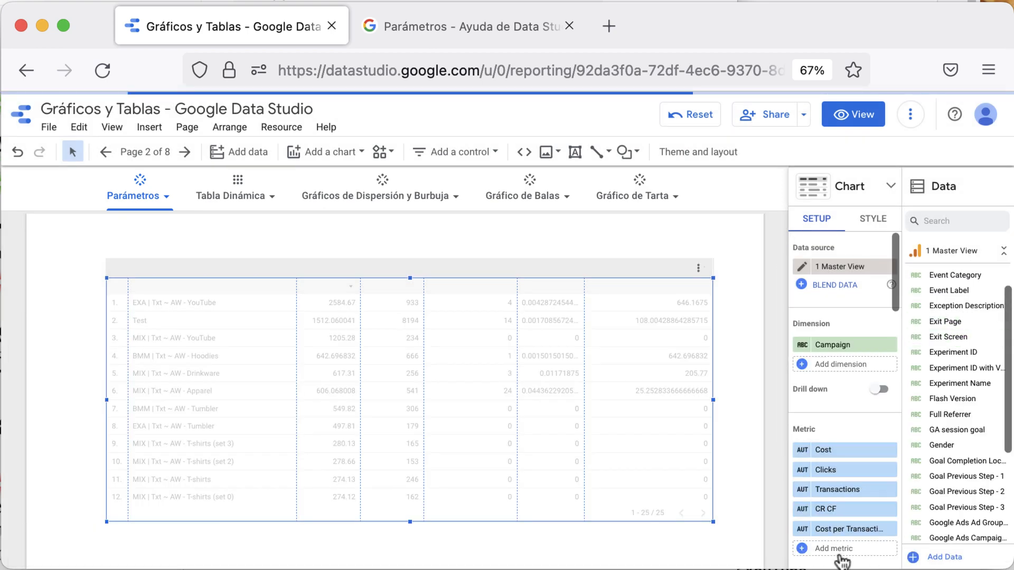
# Add the CR 2 CF metric to the campaign table and place it between CR CF and Cost per Transaction
pyautogui.click(840, 552)
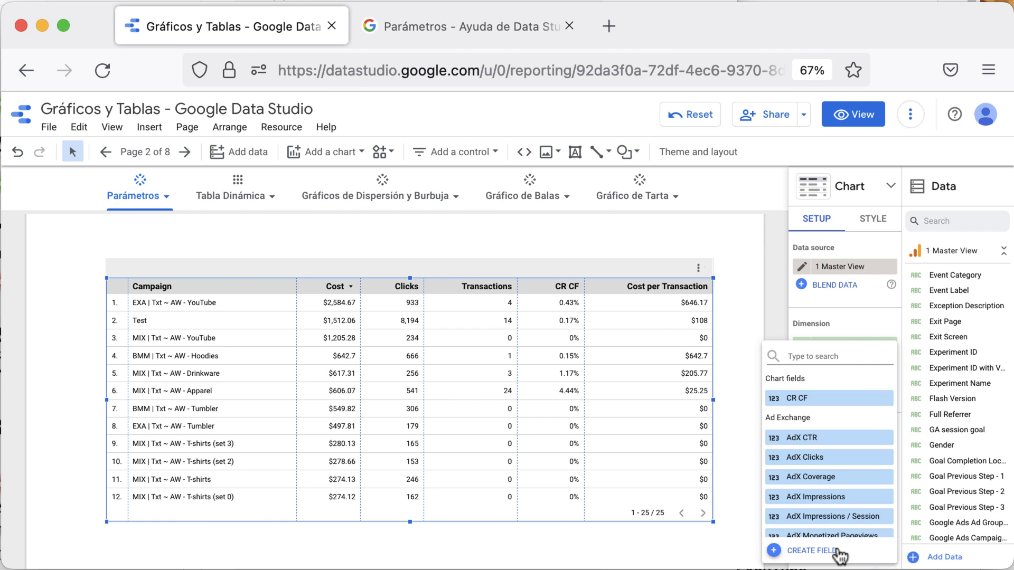
pyautogui.write('2')
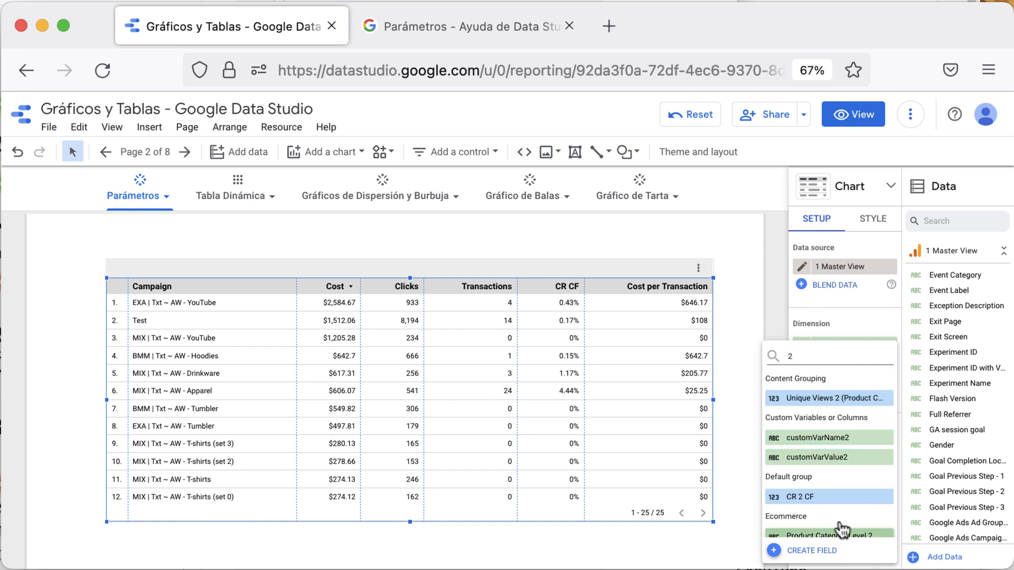
pyautogui.click(832, 499)
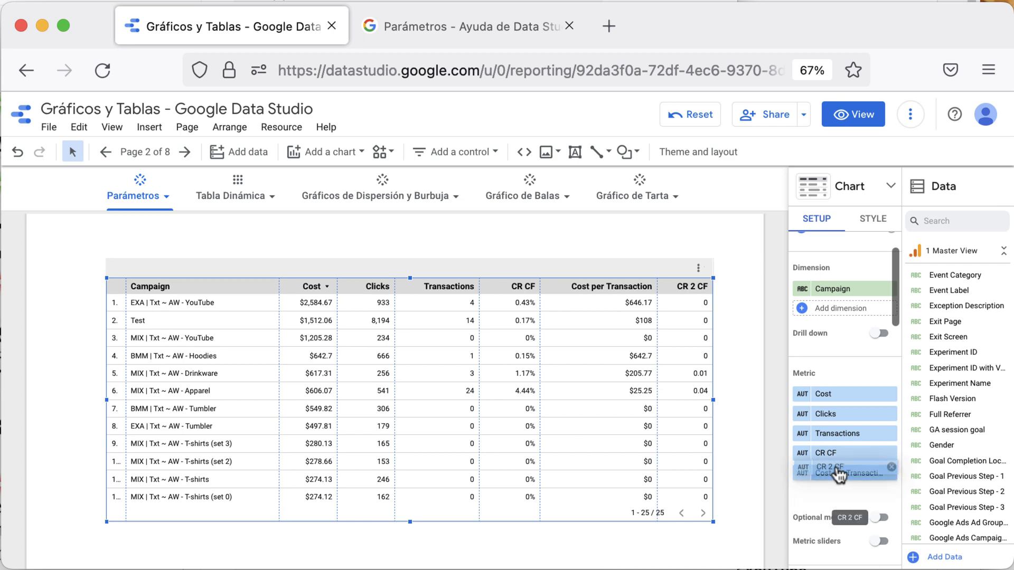
pyautogui.moveTo(833, 507); pyautogui.dragTo(831, 472)
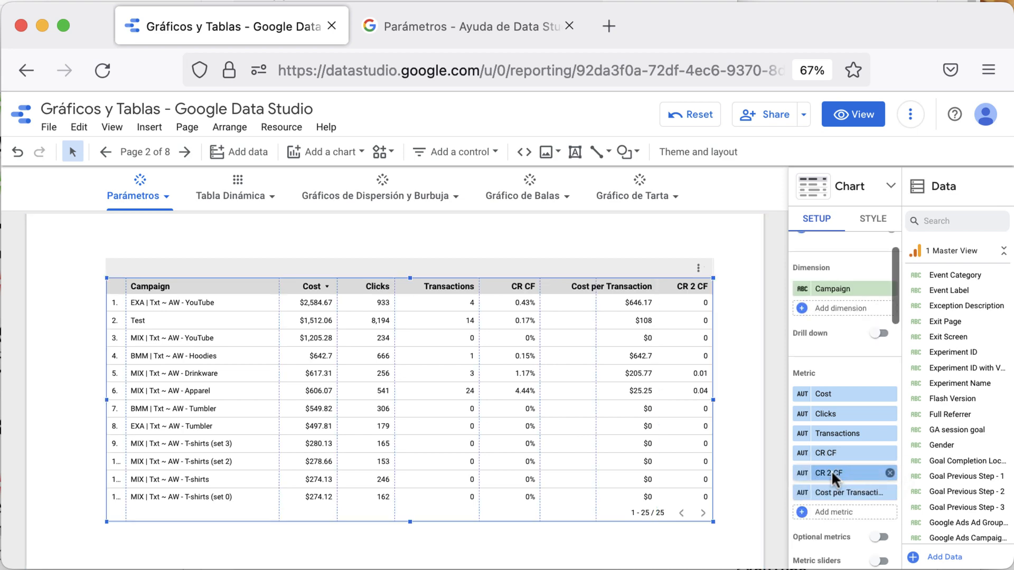
# Rename the CR 2 CF metric in the campaign table as CR Optimizado
pyautogui.click(800, 475)
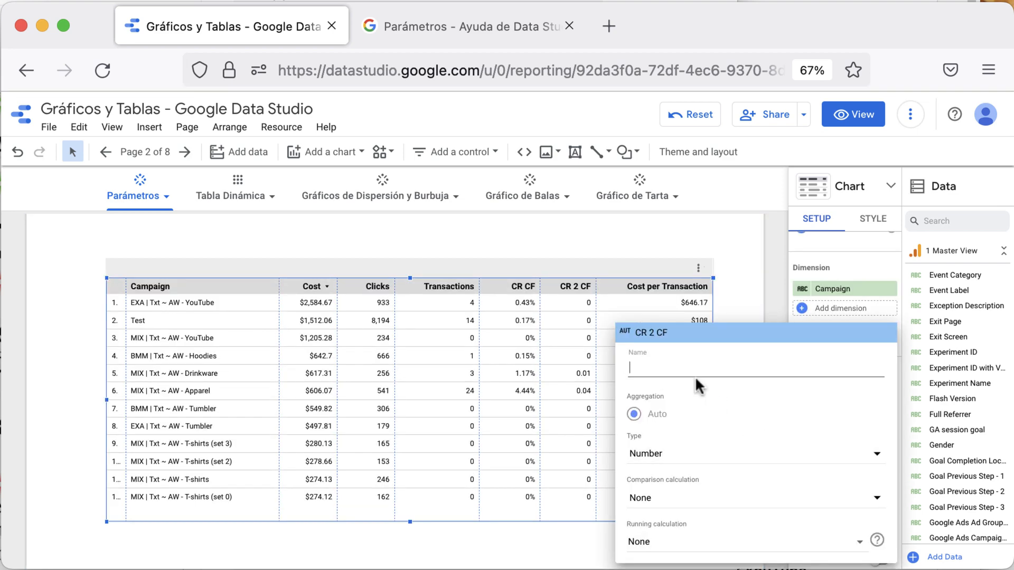
pyautogui.write('C')
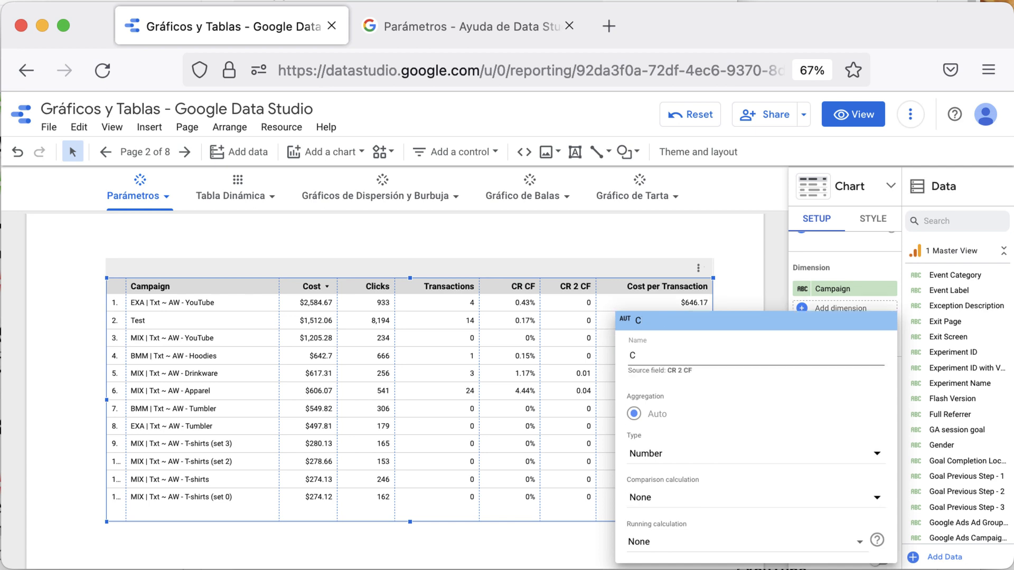
pyautogui.write('R Optimizao')
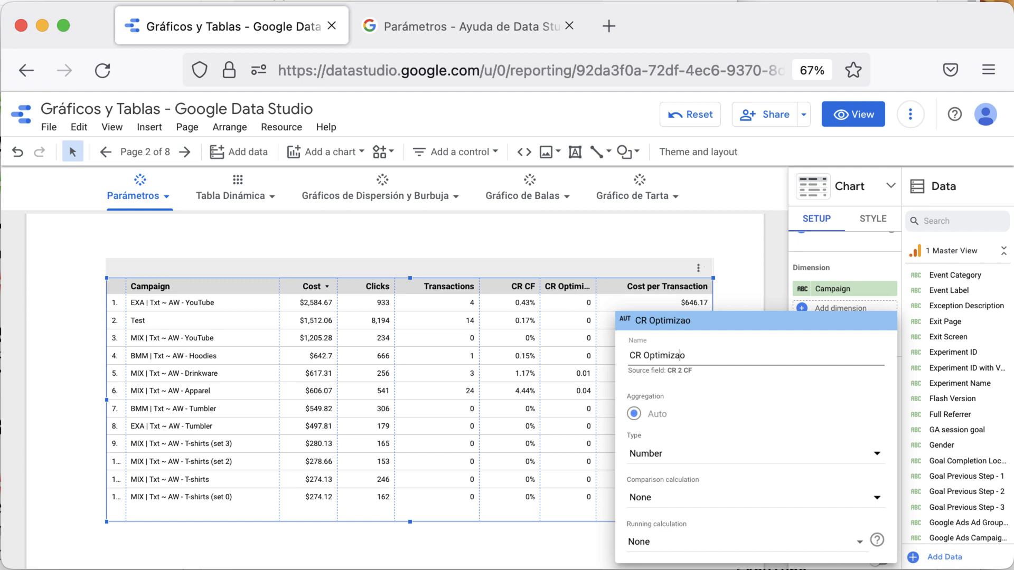
pyautogui.write('d')
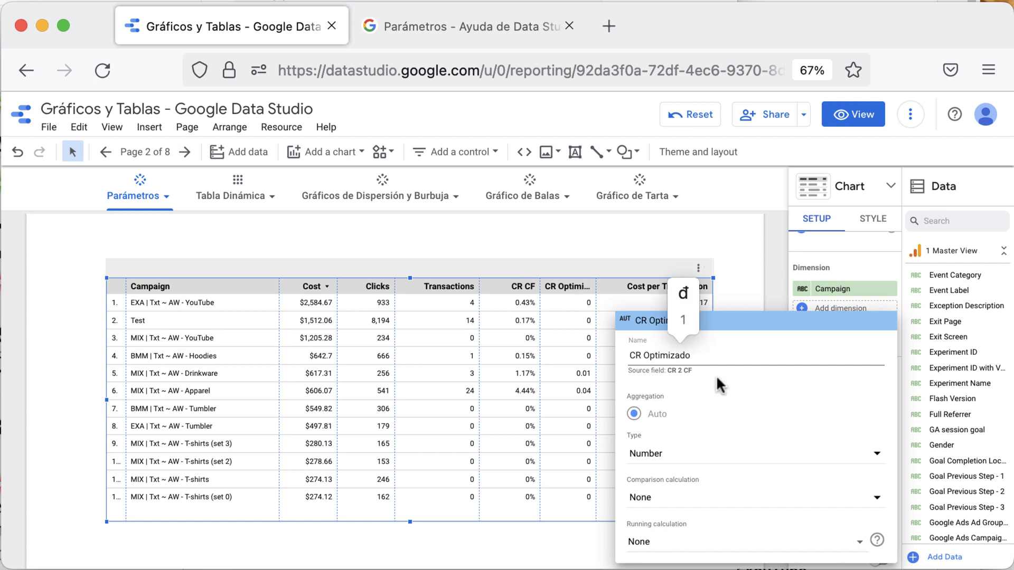
pyautogui.click(759, 354)
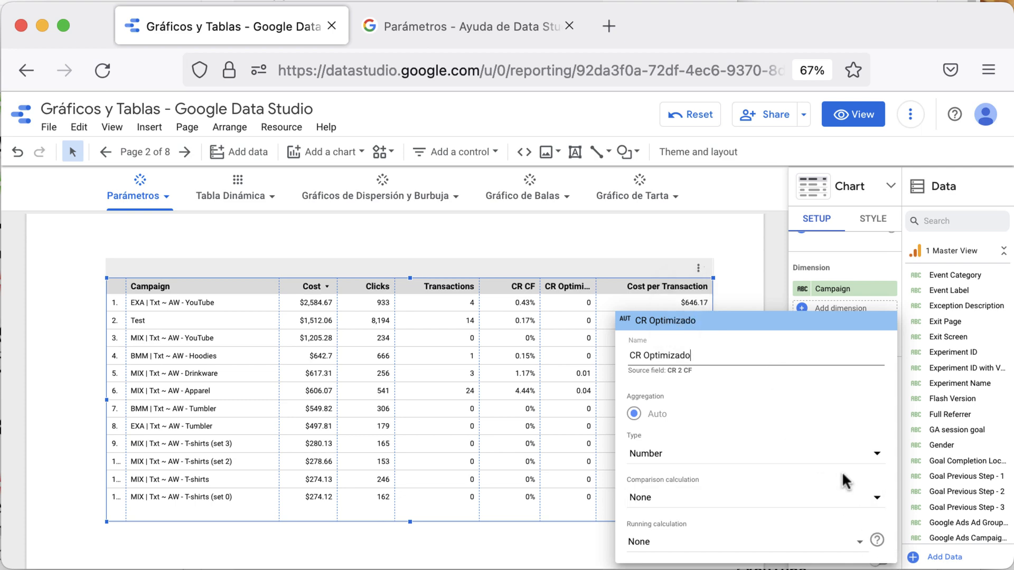
pyautogui.press('super+minus')
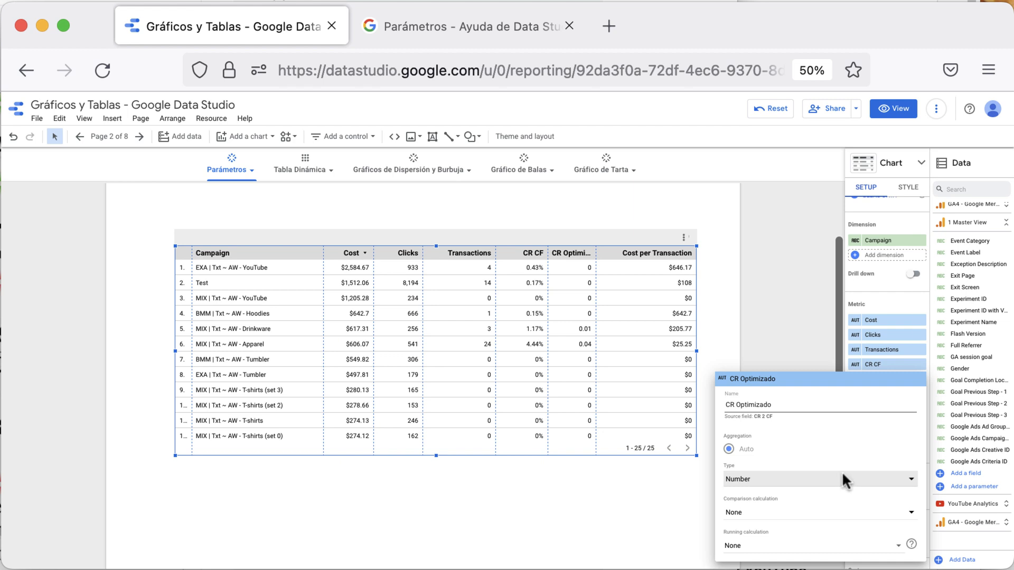
pyautogui.click(843, 475)
pyautogui.click(827, 282)
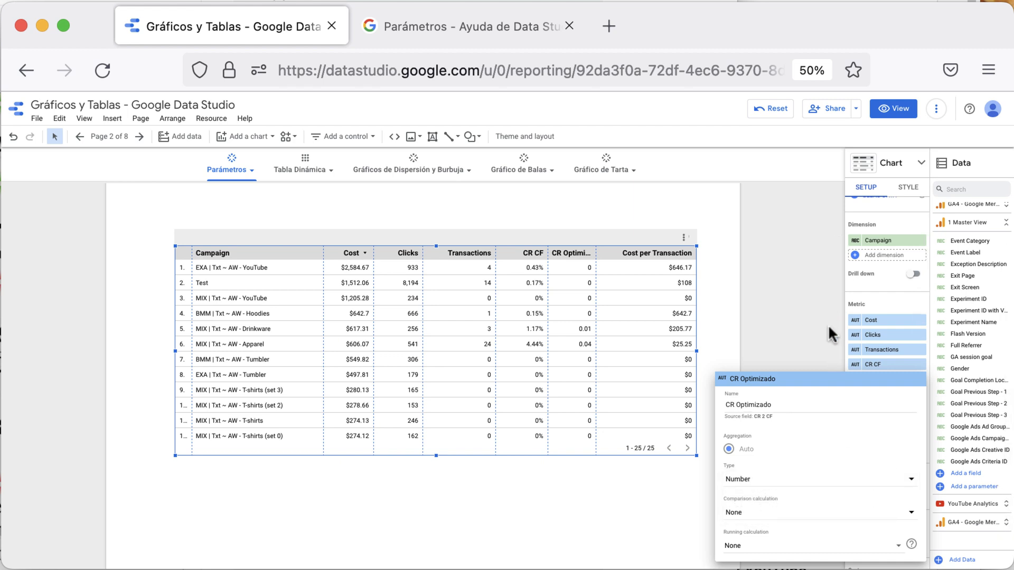
pyautogui.click(818, 355)
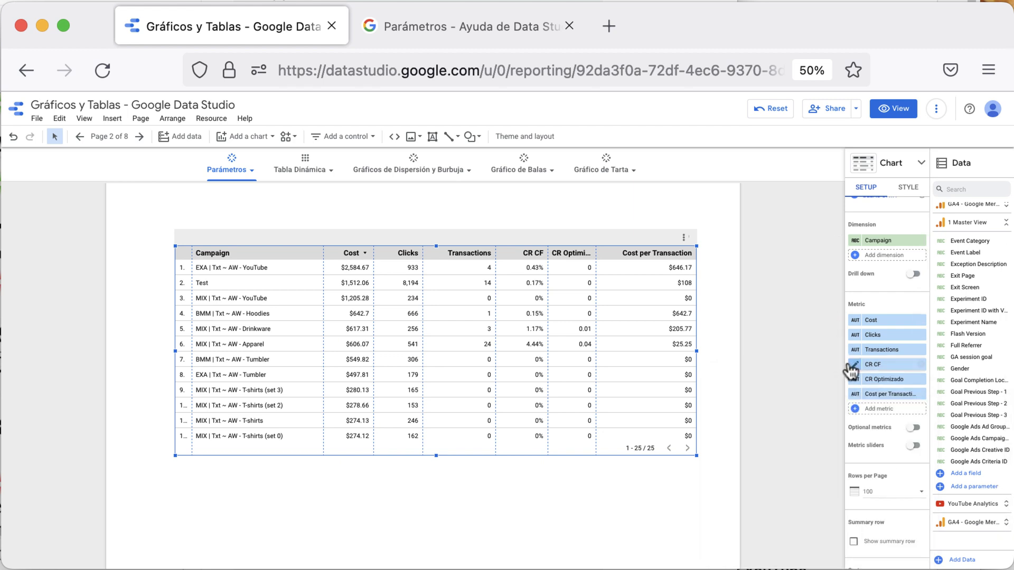
# Rename the CR CF metric in the campaign table as CR Real
pyautogui.click(854, 365)
pyautogui.press('BackSpace')
pyautogui.press('BackSpace')
pyautogui.press('BackSpace')
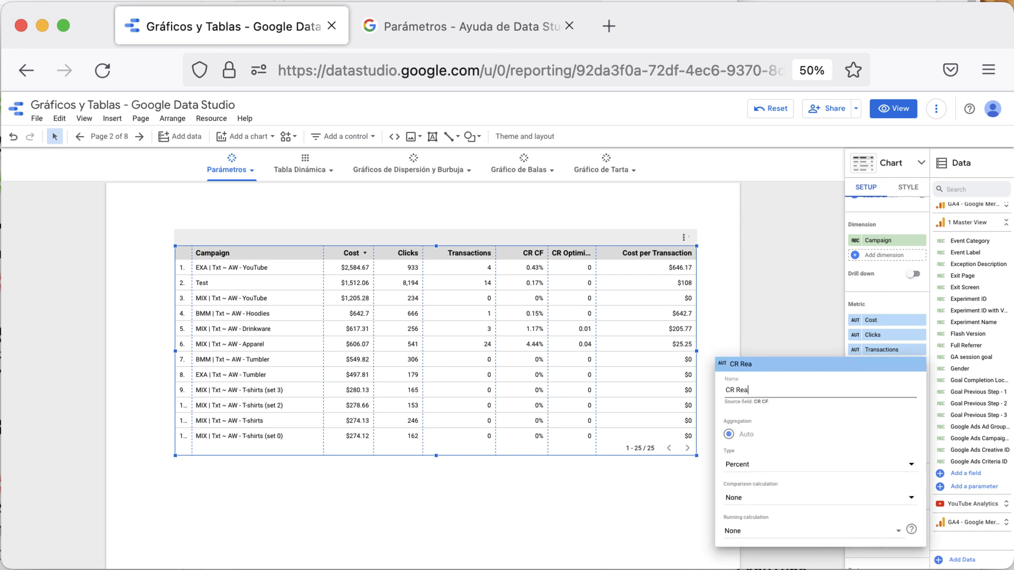
pyautogui.click(764, 318)
pyautogui.press('super+plus')
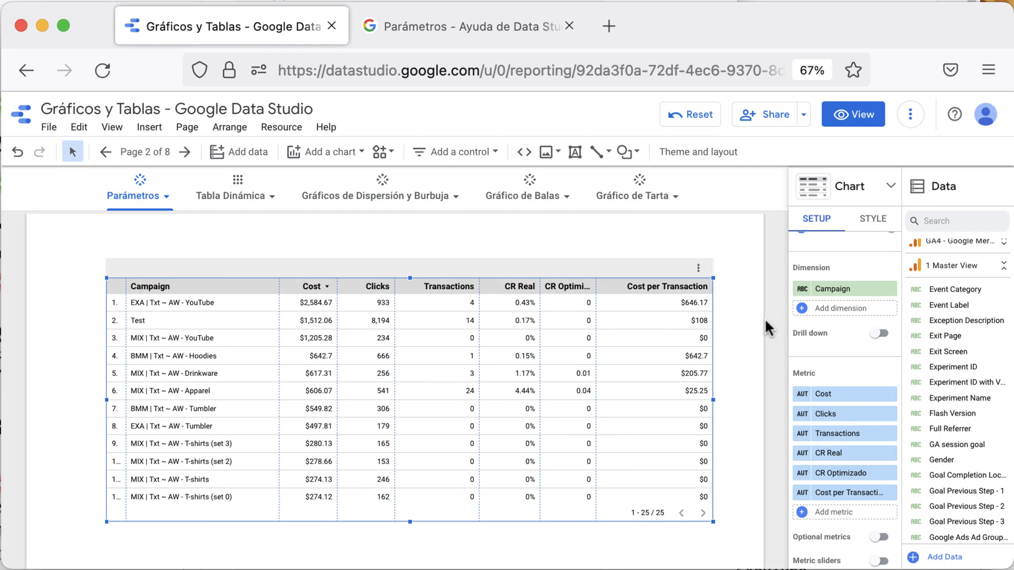
pyautogui.click(764, 318)
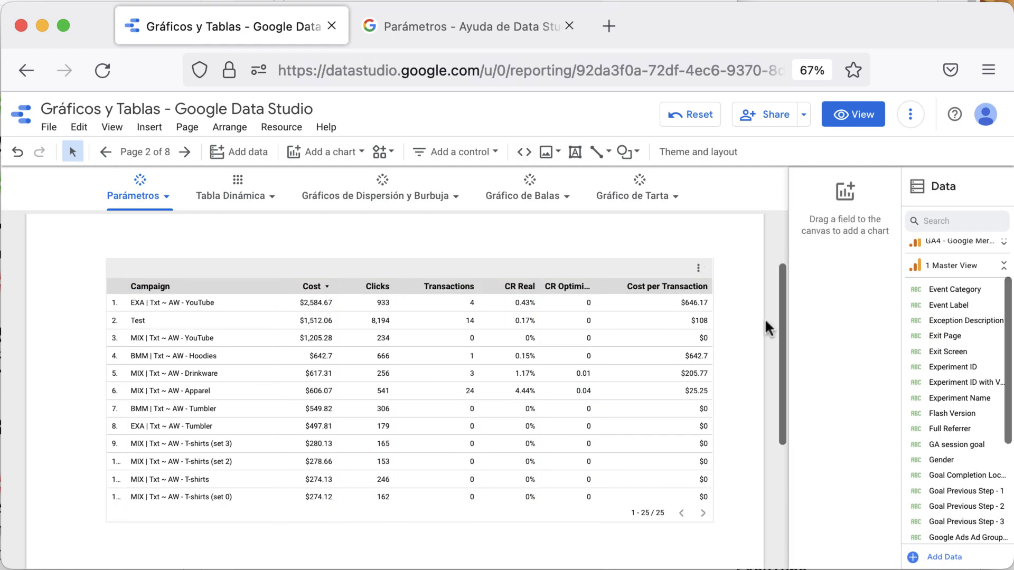
pyautogui.click(666, 342)
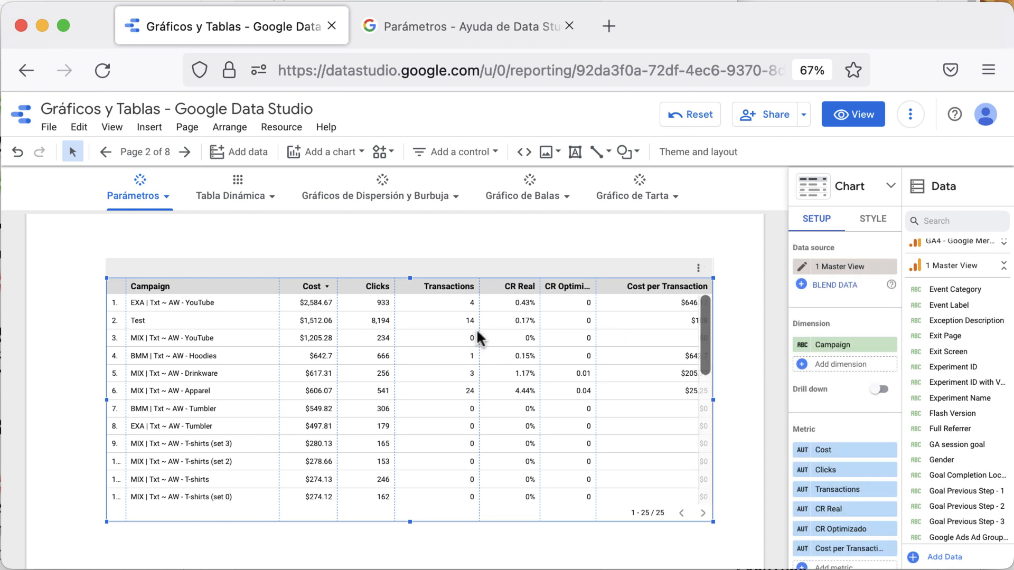
# Change the type of the CR Optimizado metric in the campaign table to Percent
pyautogui.scroll(-2, 842, 491)
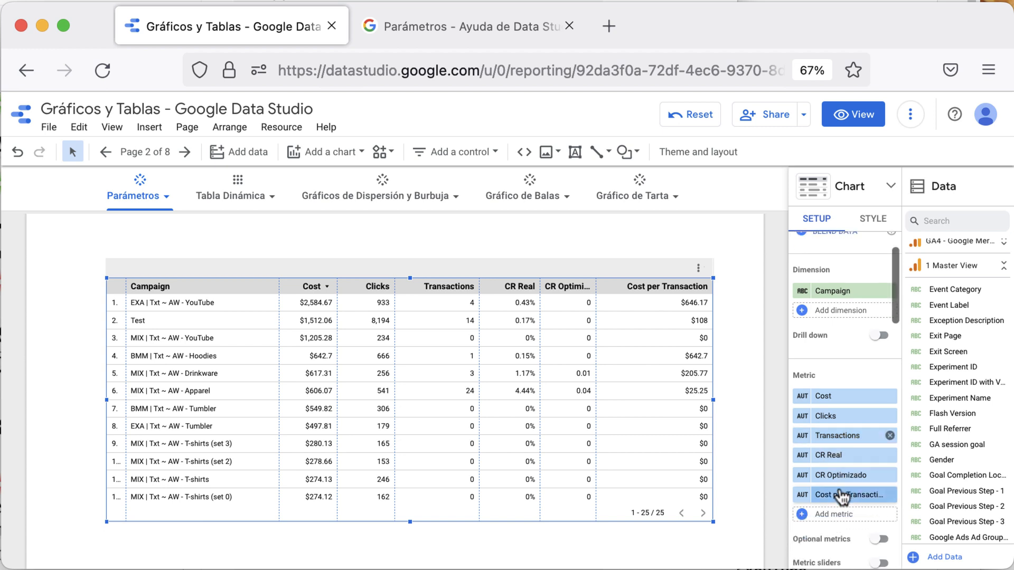
pyautogui.click(798, 475)
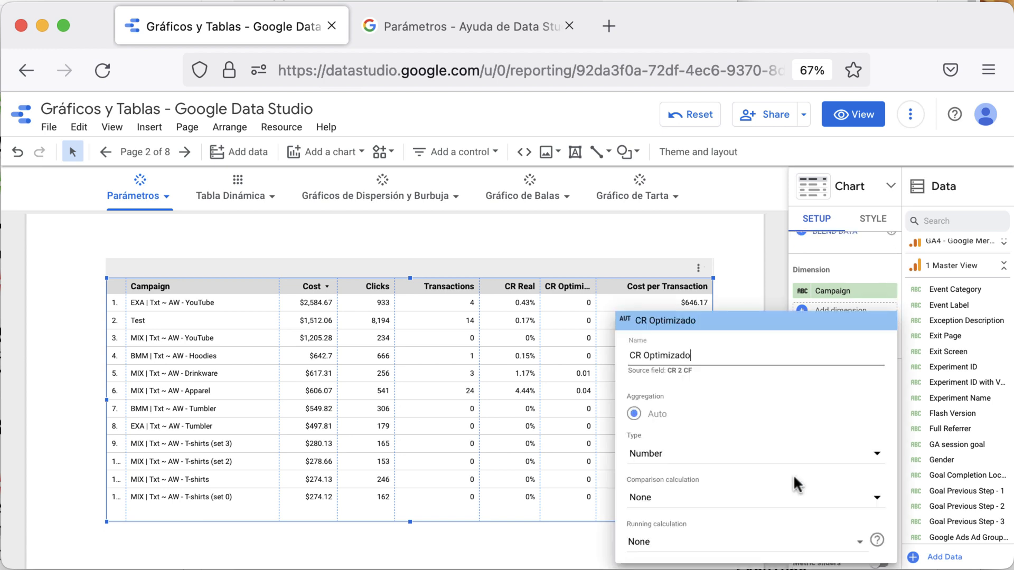
pyautogui.click(747, 461)
pyautogui.moveTo(747, 466)
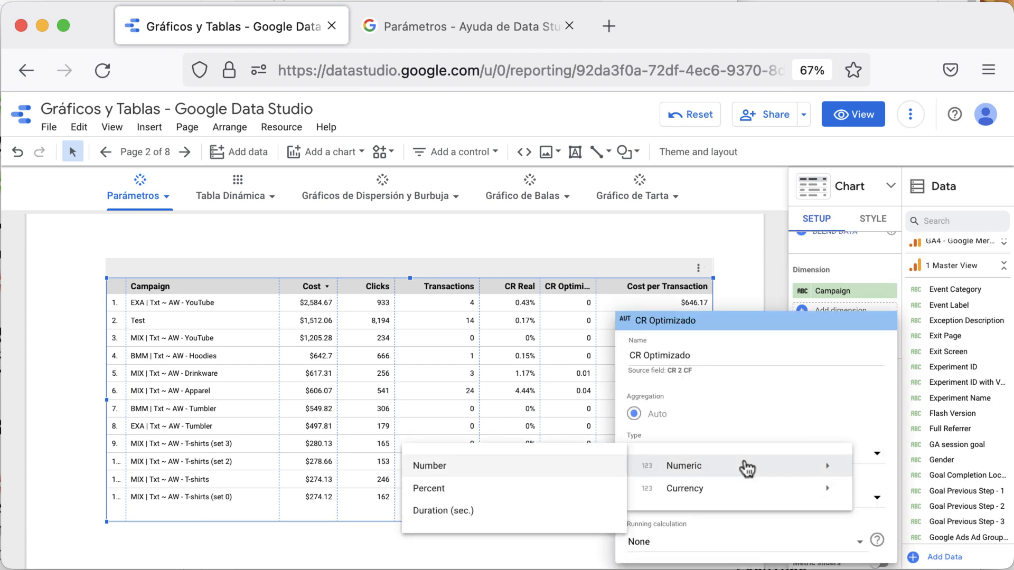
pyautogui.click(463, 495)
pyautogui.click(647, 258)
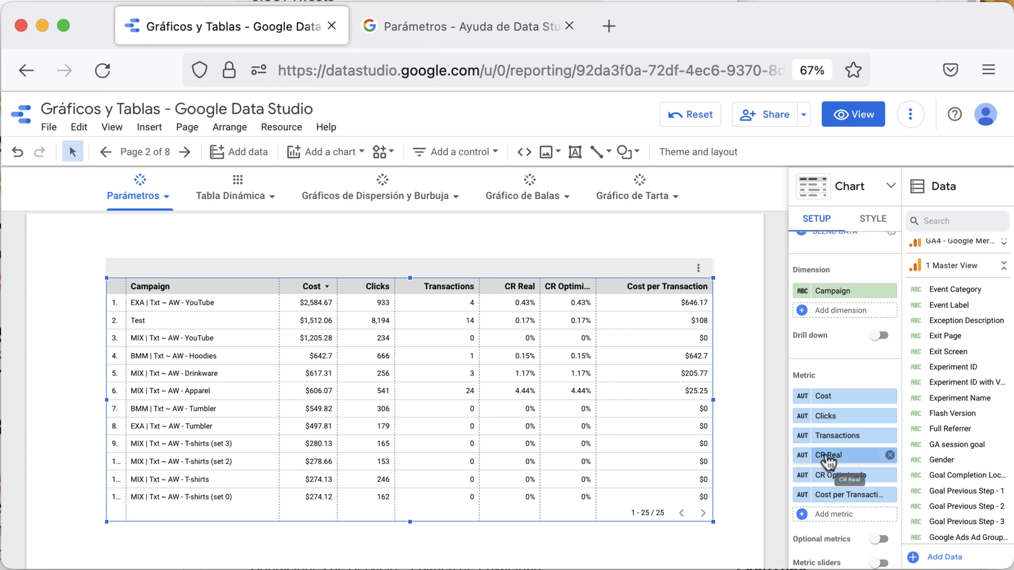
# Create a new calculated metric for the campaign table and name it Transacciones Optimizadas
pyautogui.scroll(-1, 830, 465)
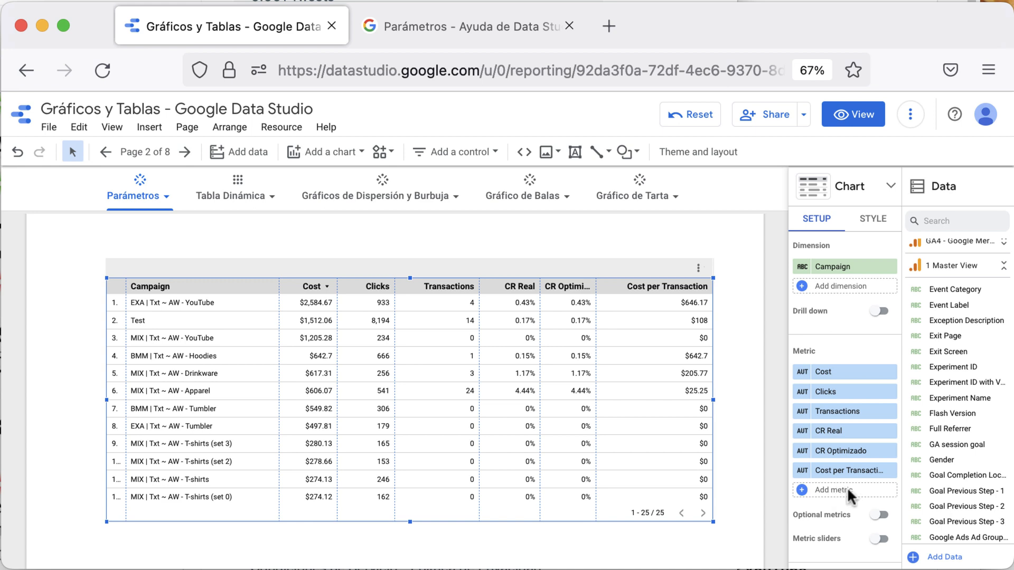
pyautogui.click(847, 489)
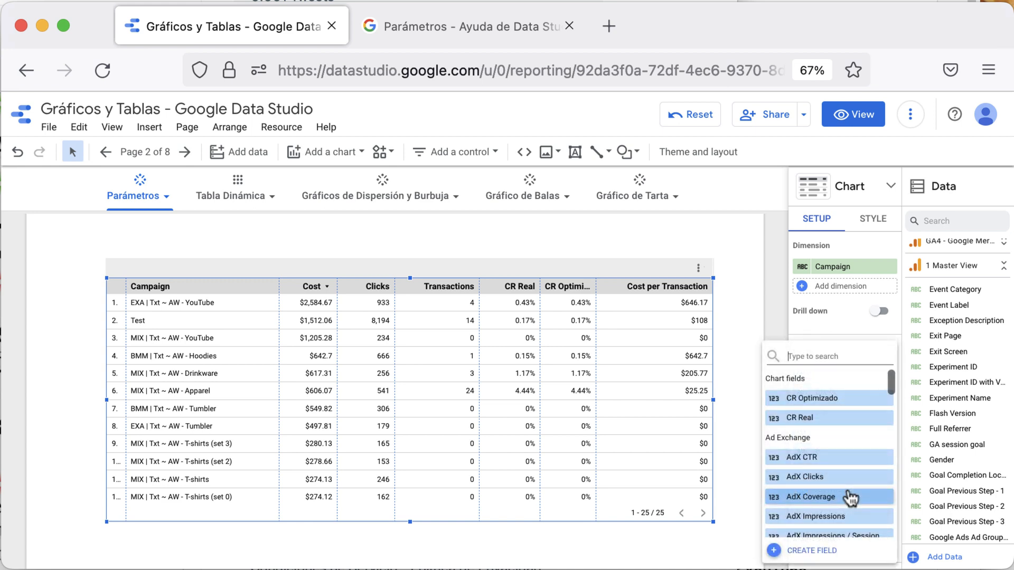
pyautogui.click(823, 554)
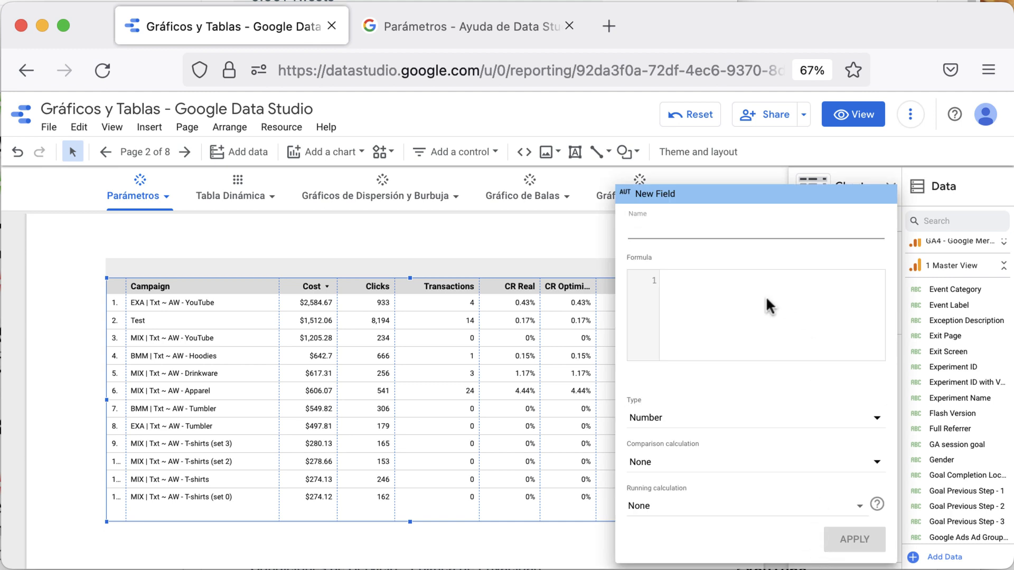
pyautogui.write('Tr')
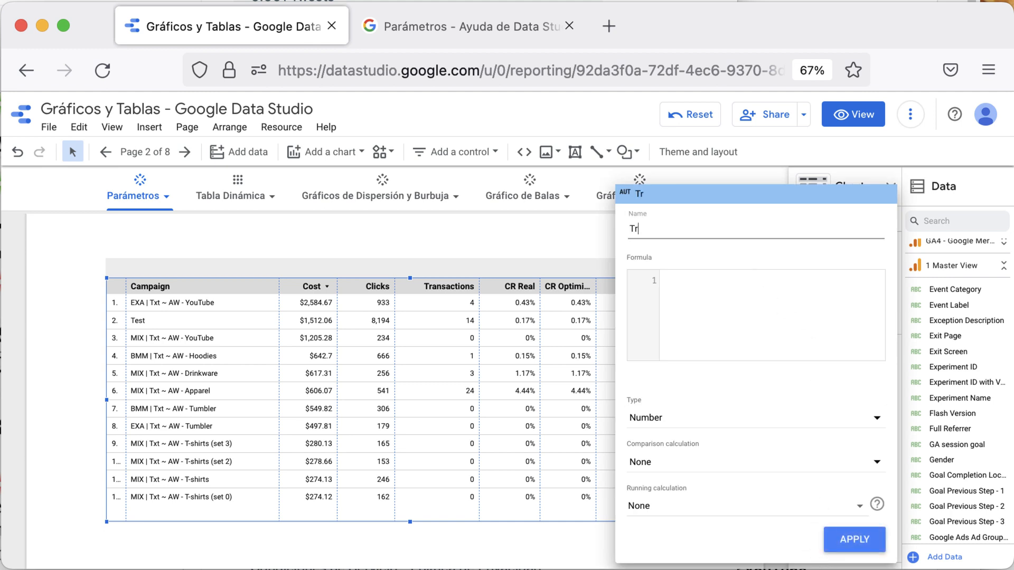
pyautogui.write('ansacciones Op')
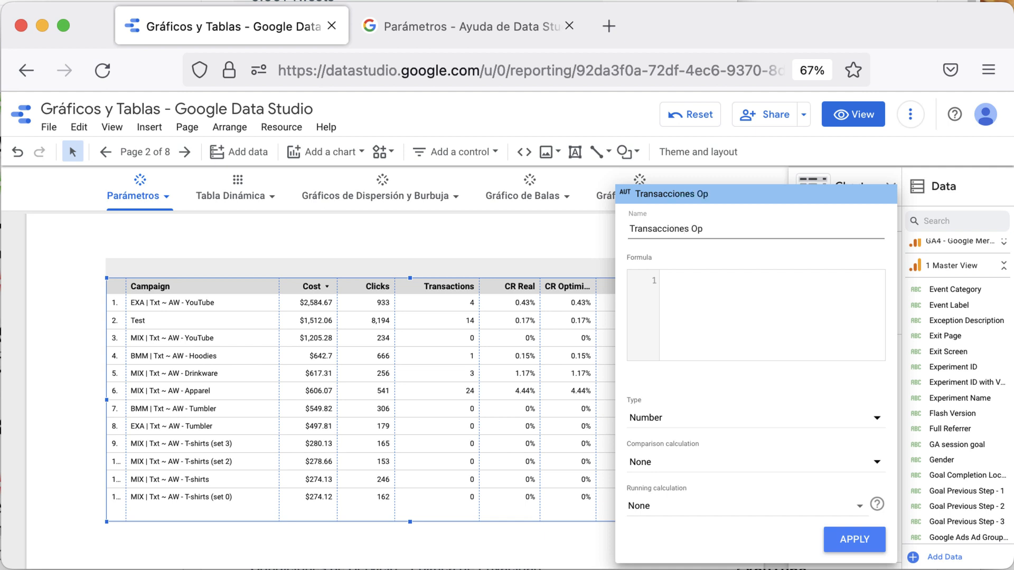
pyautogui.write('tim')
pyautogui.write('izaddd')
# Enter the formula Clicks * CR 2 CF for the Transacciones Optimizadas field
pyautogui.click(747, 309)
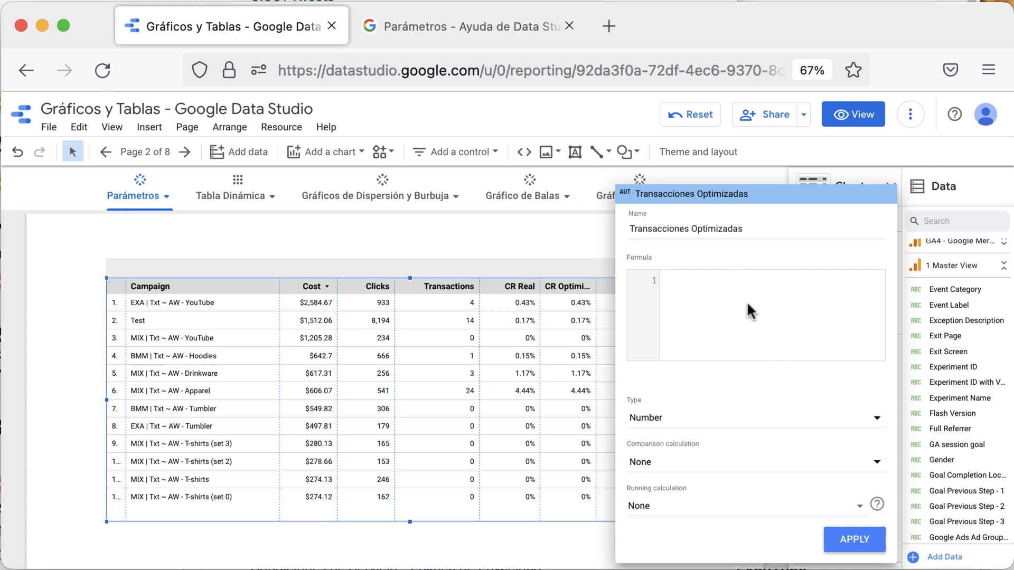
pyautogui.write('clic')
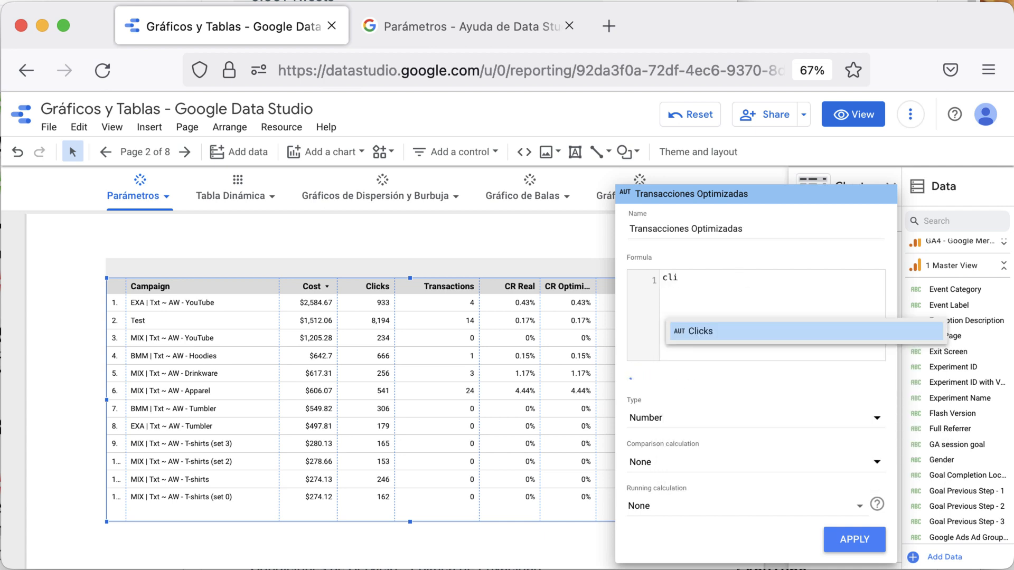
pyautogui.press('Return')
pyautogui.write('*')
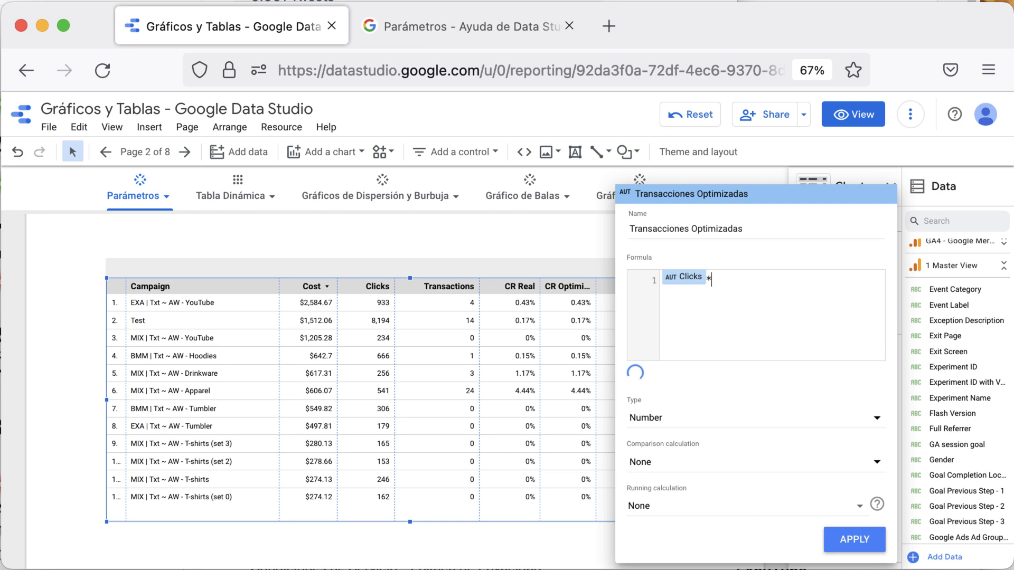
pyautogui.write('cr')
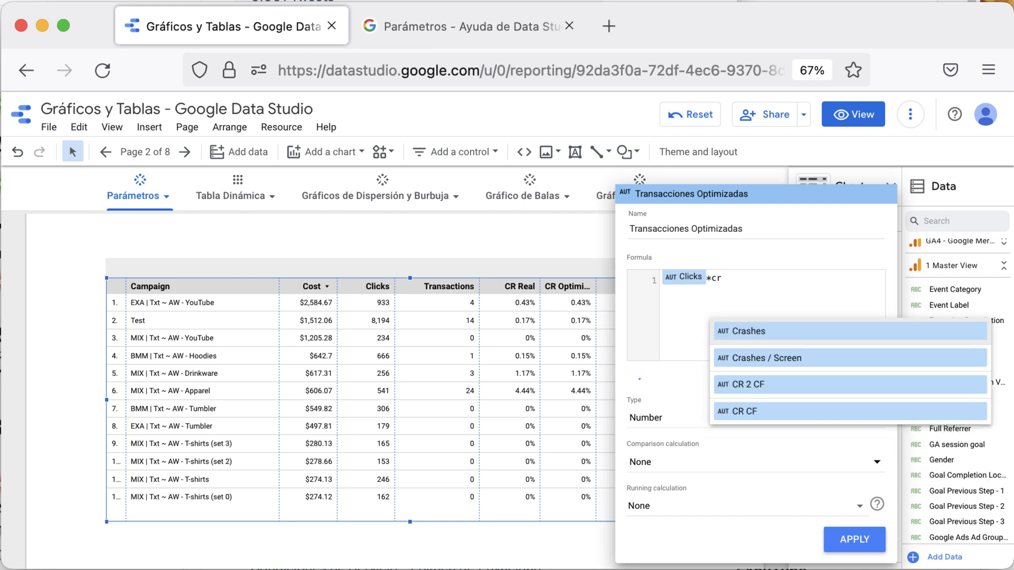
pyautogui.click(735, 381)
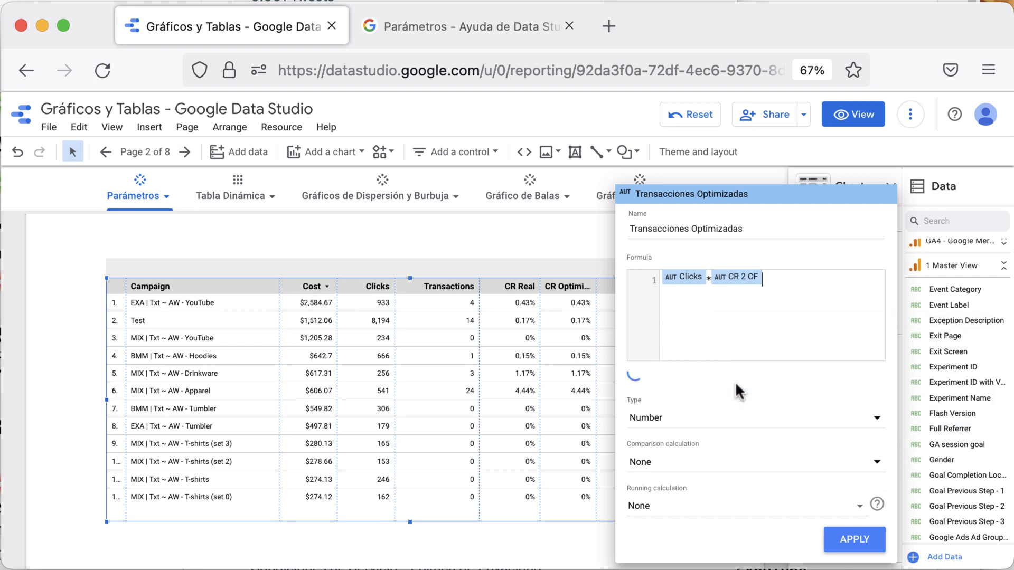
# Apply the Transacciones Optimizadas field with type Number, and move the Transactions metric to the end of the metric list
pyautogui.click(676, 421)
pyautogui.moveTo(679, 429)
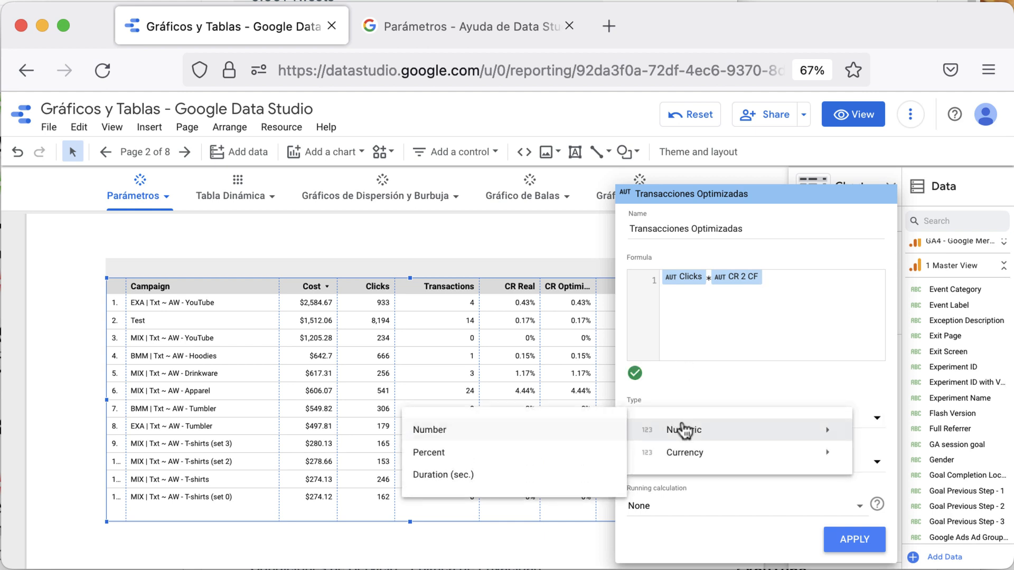
pyautogui.click(571, 433)
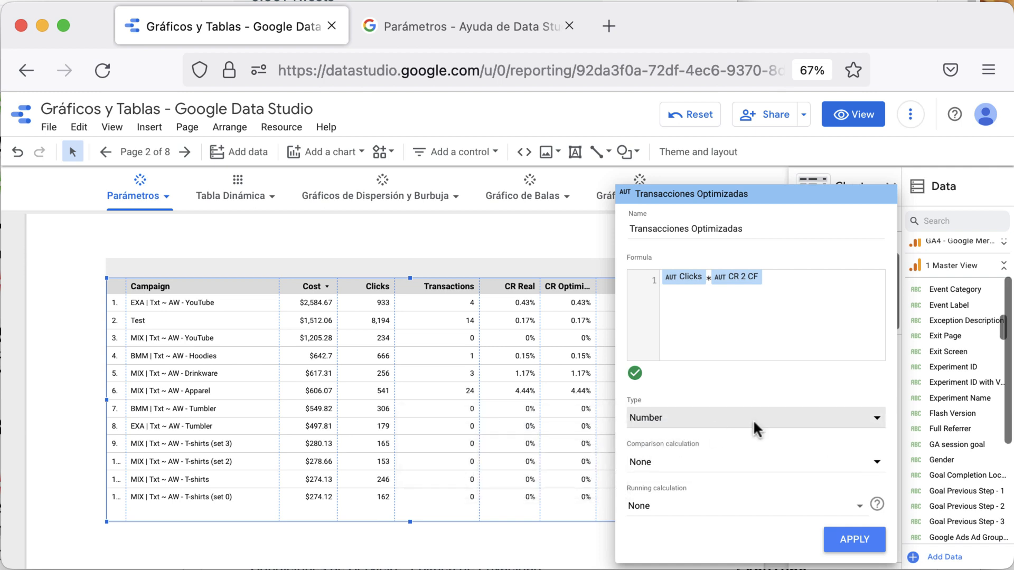
pyautogui.click(855, 544)
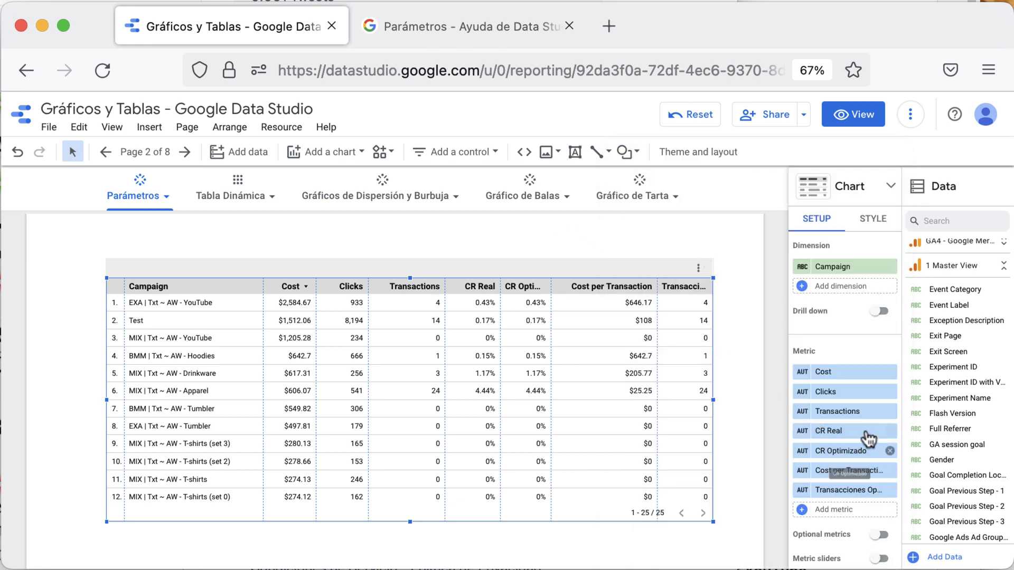
pyautogui.moveTo(844, 411); pyautogui.dragTo(855, 496)
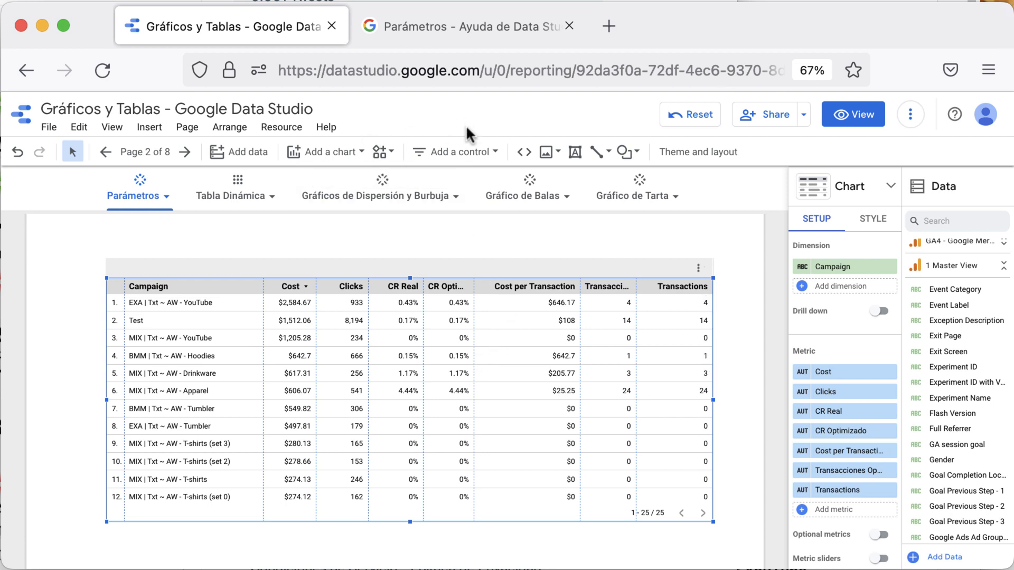
# Add a slider control above the campaign table and change it to an input box
pyautogui.click(483, 153)
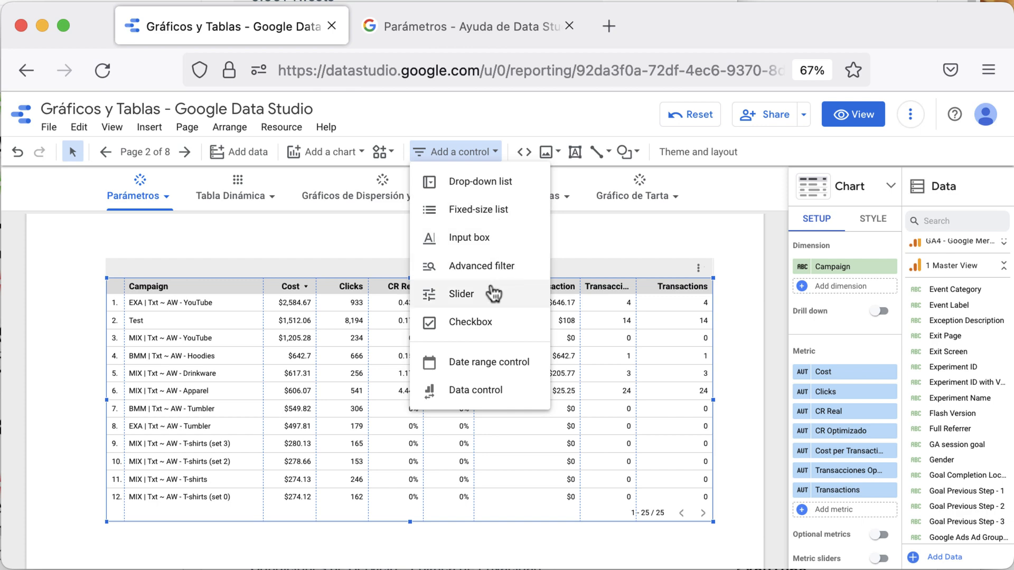
pyautogui.click(465, 293)
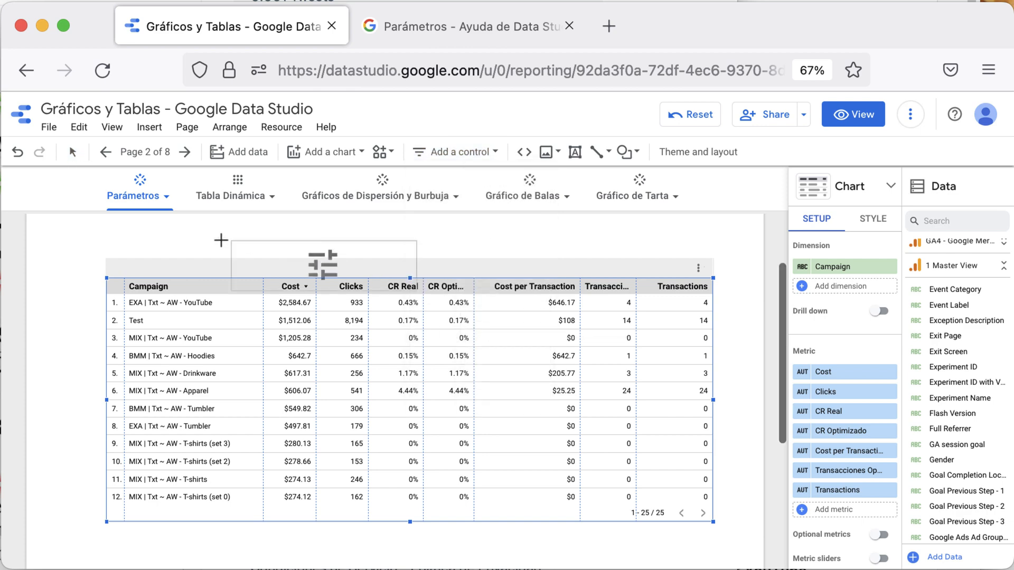
pyautogui.click(106, 221)
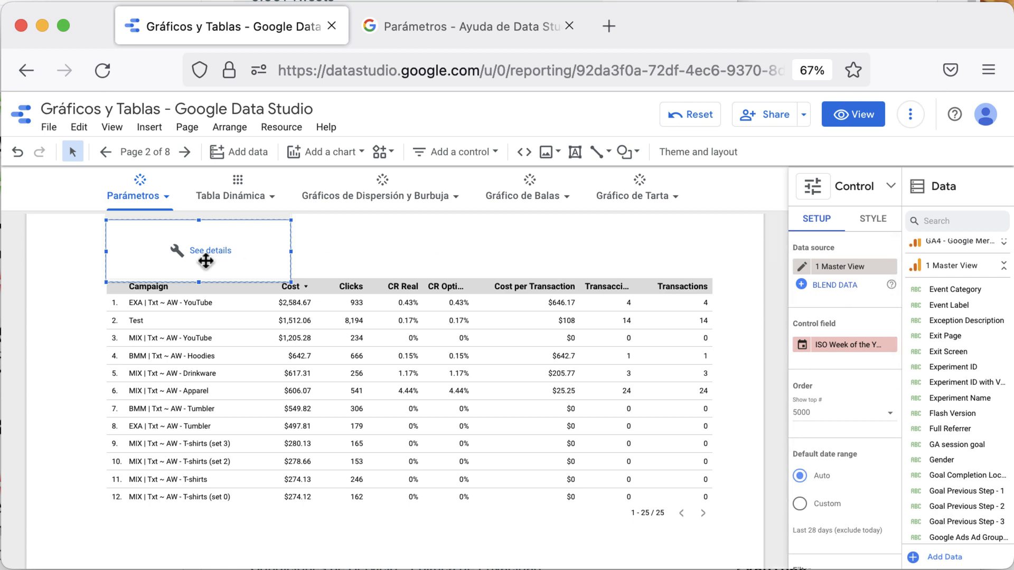
pyautogui.click(877, 200)
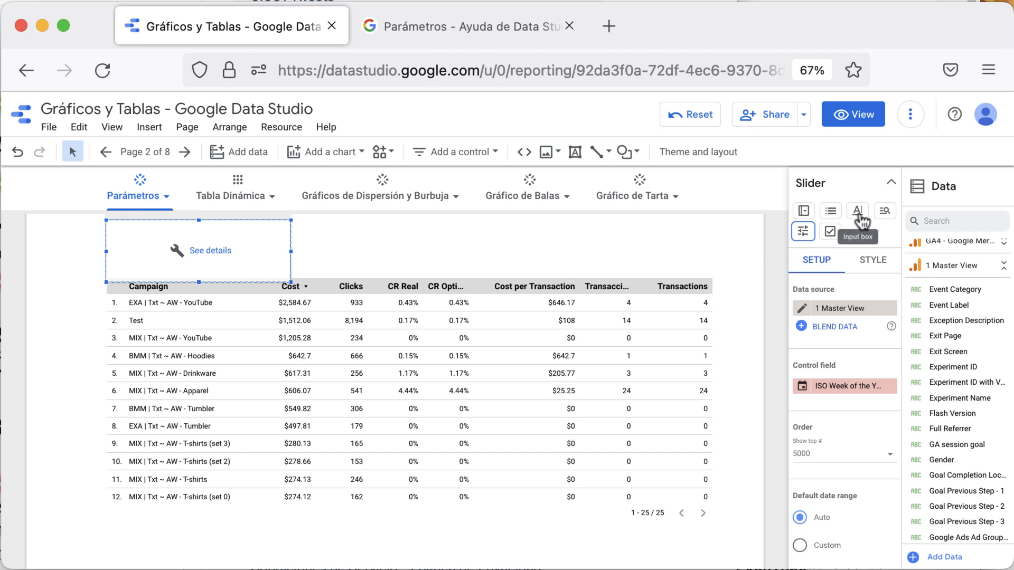
pyautogui.click(858, 212)
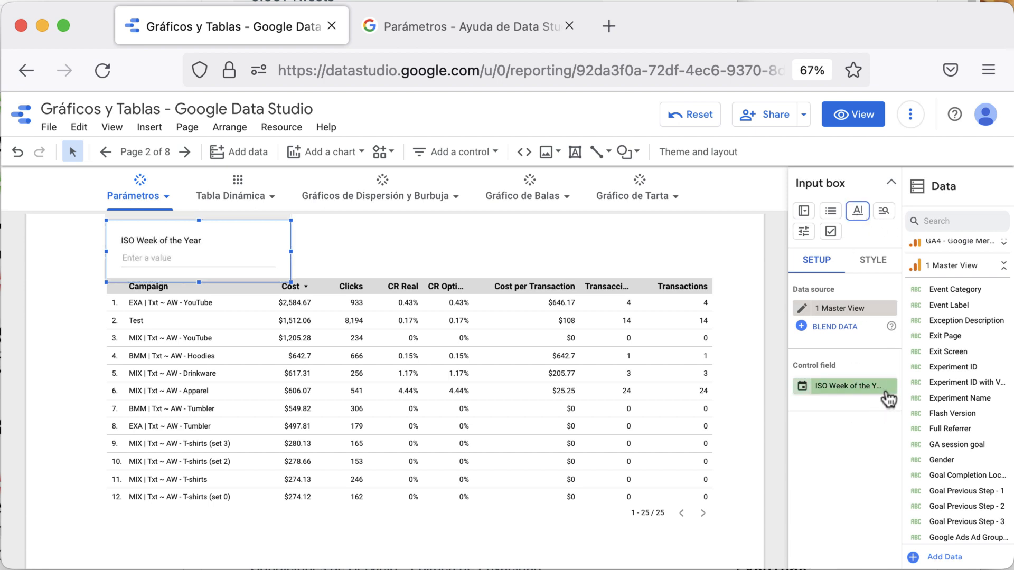
# Set the input box's control field to the Optimizar CR parameter
pyautogui.scroll(-3, 956, 397)
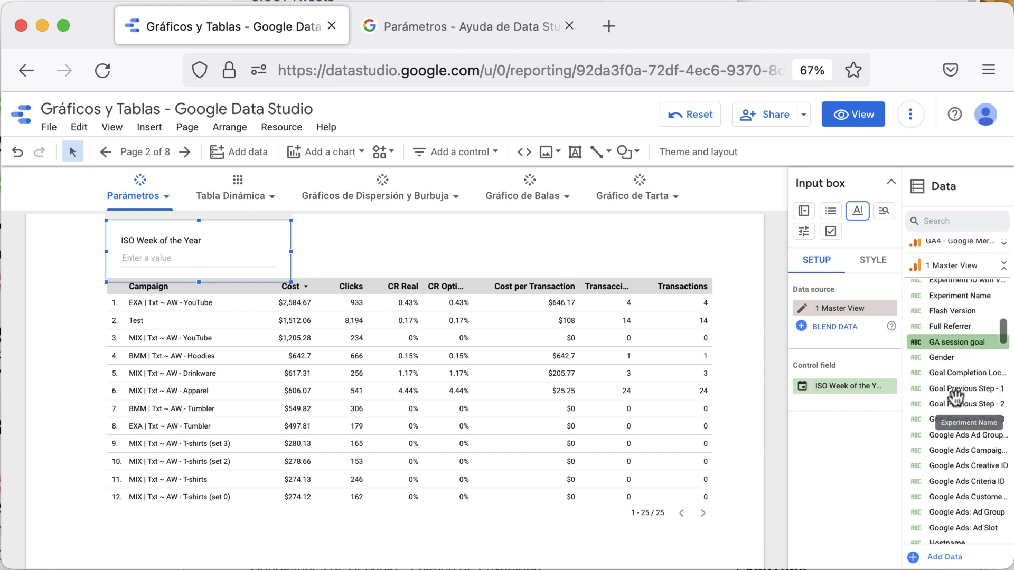
pyautogui.scroll(-10, 955, 397)
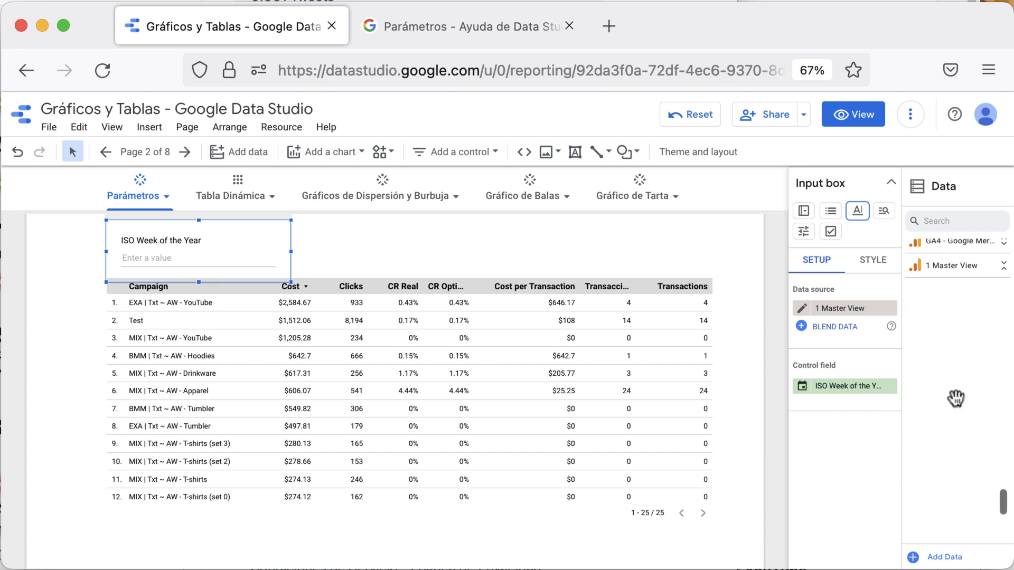
pyautogui.scroll(5, 956, 397)
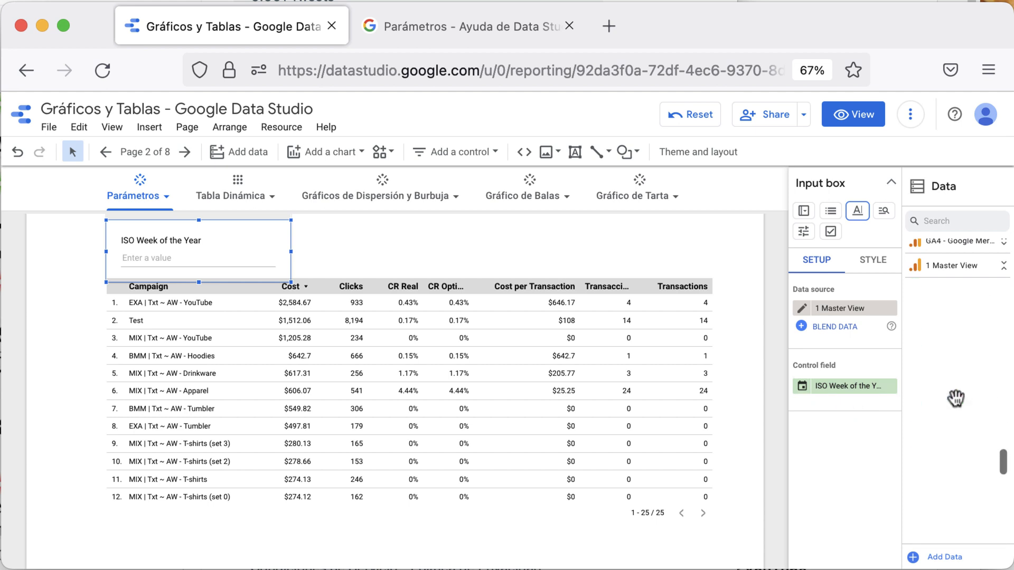
pyautogui.click(874, 394)
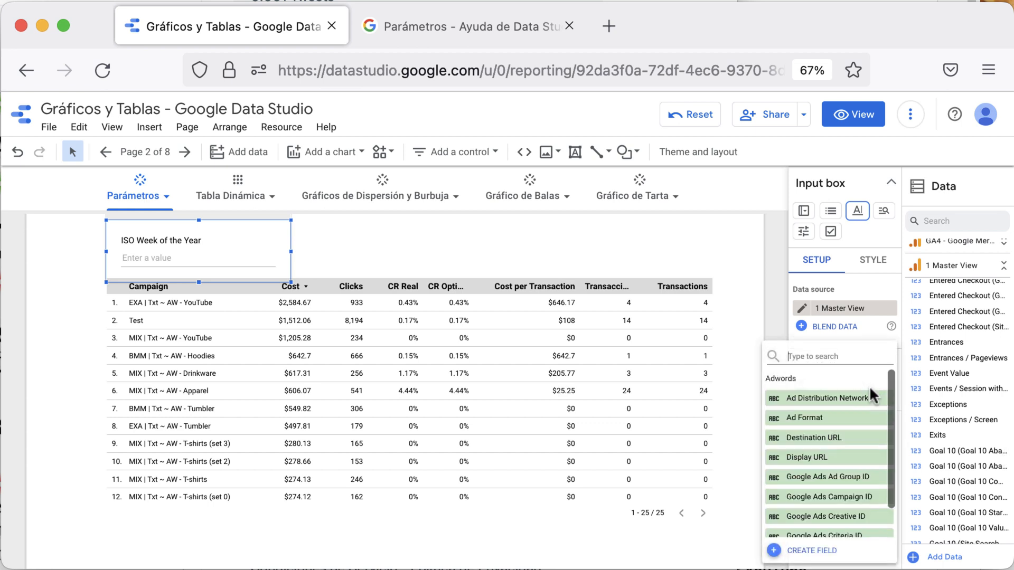
pyautogui.write('cr')
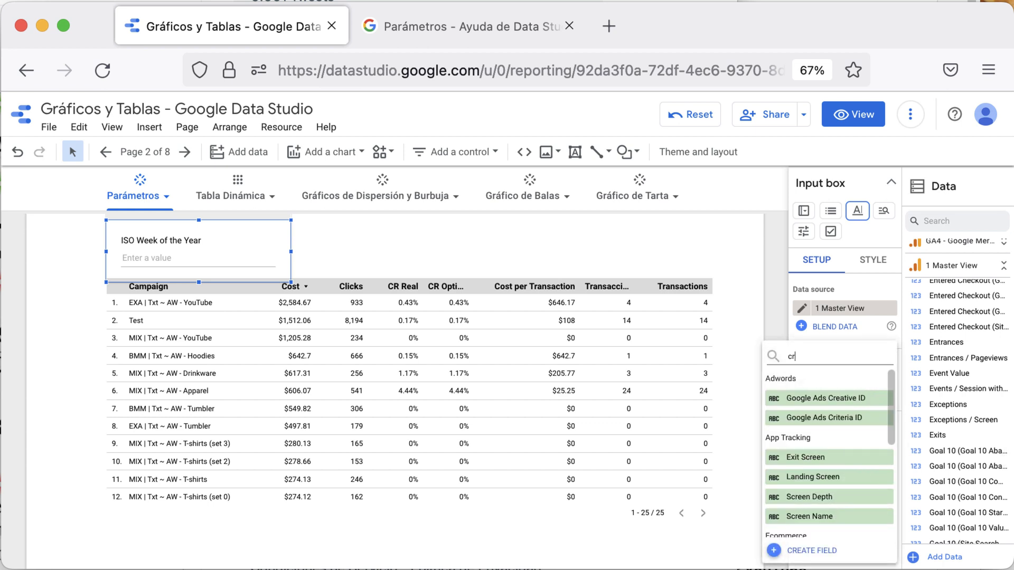
pyautogui.write(' 2')
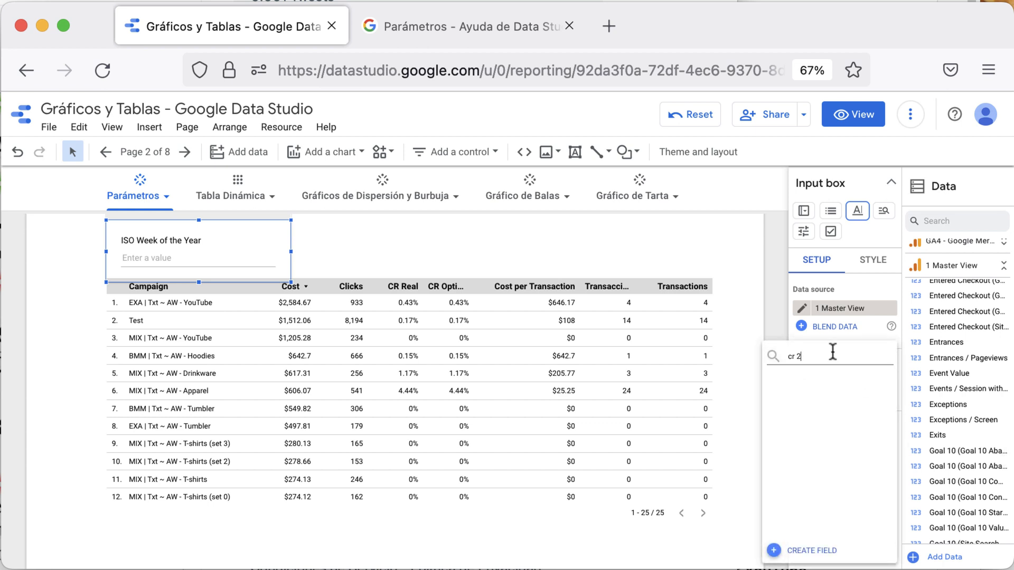
pyautogui.press('BackSpace')
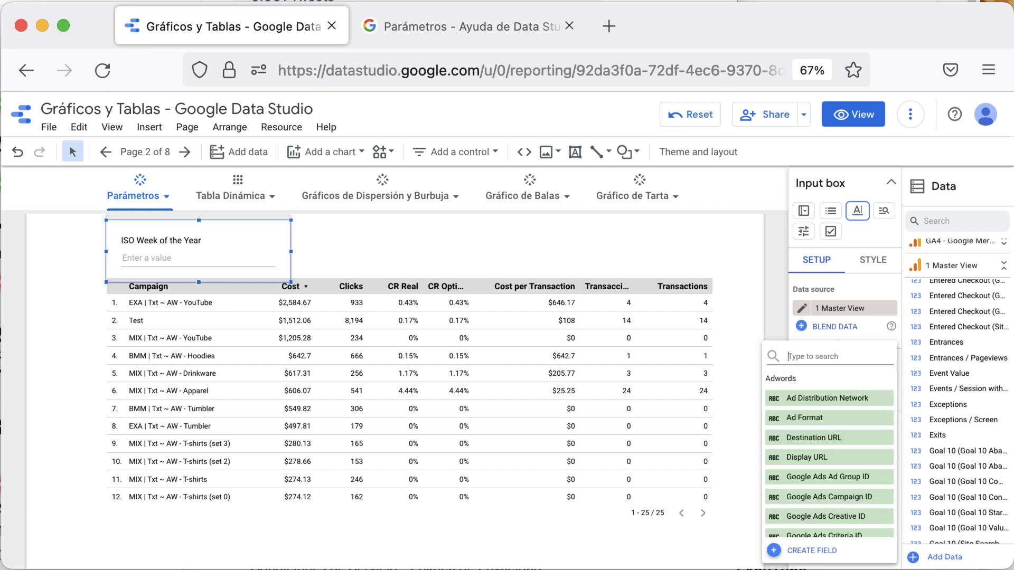
pyautogui.write('opt')
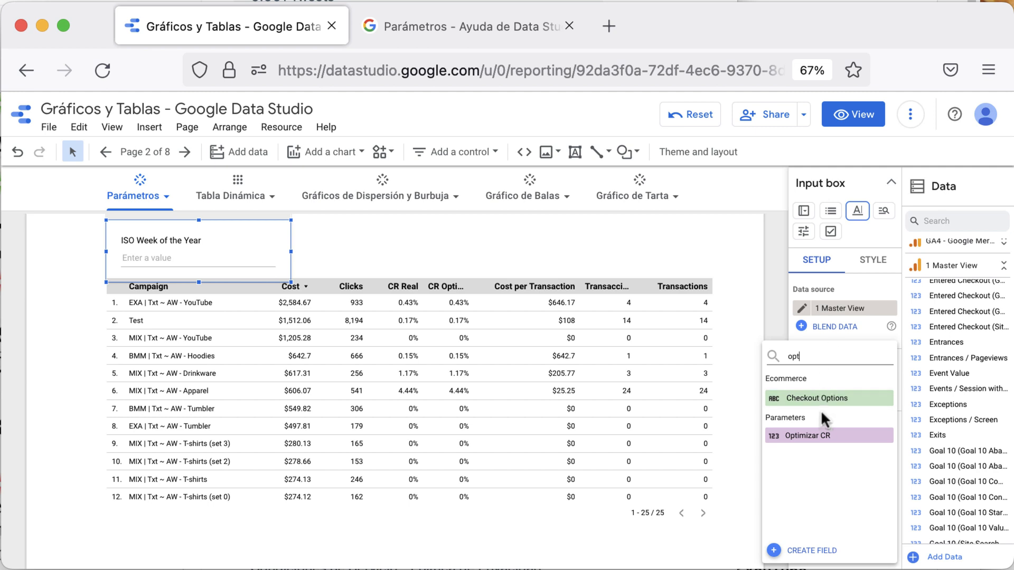
pyautogui.click(825, 435)
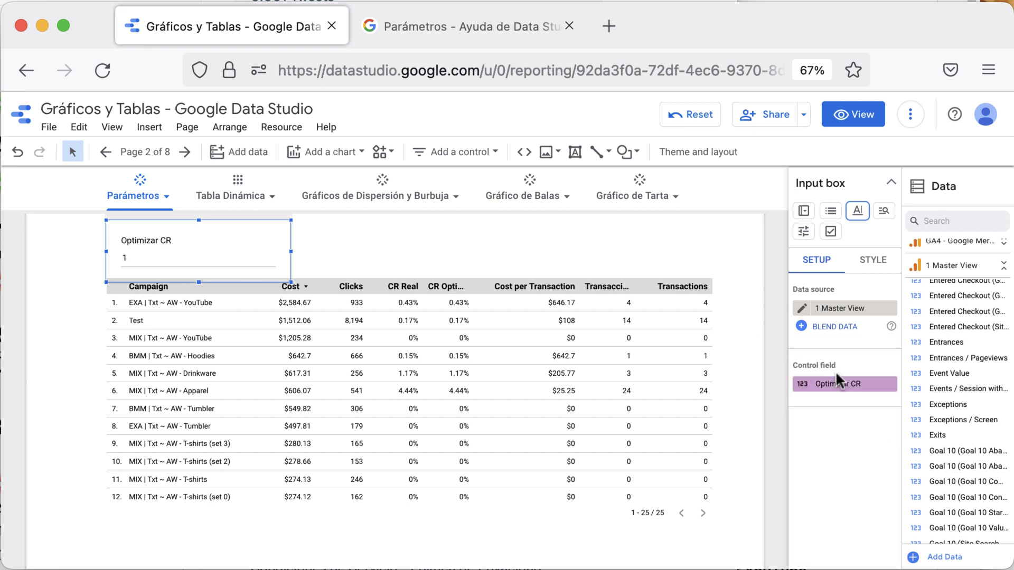
# Move the campaign table down so it clears the Optimizar CR input box, and switch the report to view mode
pyautogui.click(45, 311)
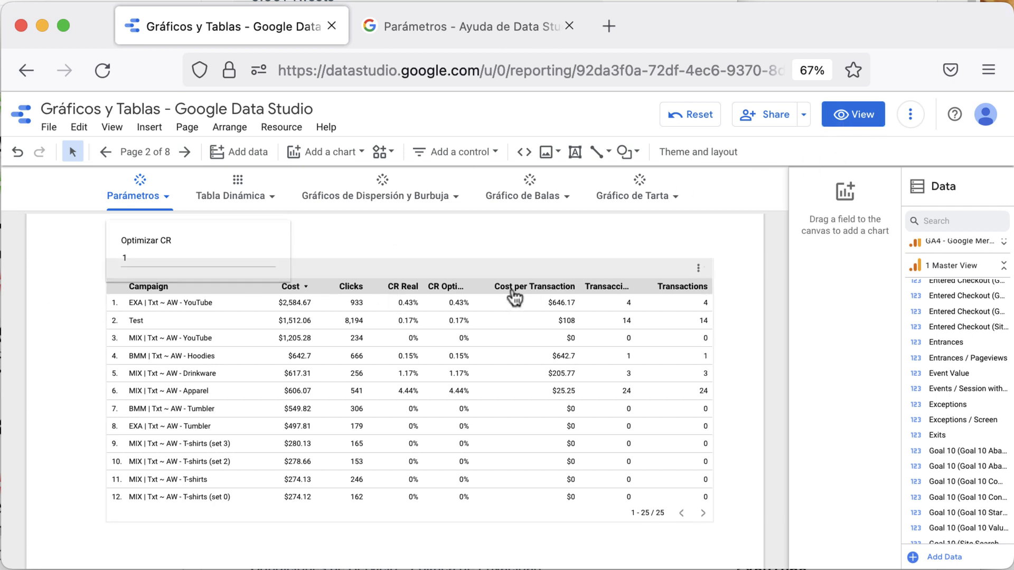
pyautogui.moveTo(513, 289); pyautogui.dragTo(508, 321)
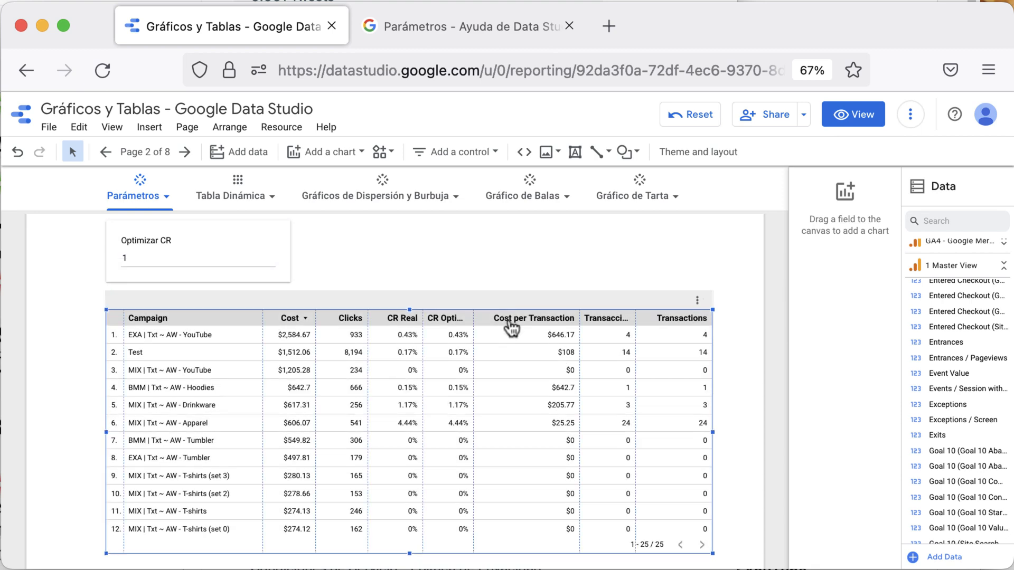
pyautogui.click(848, 118)
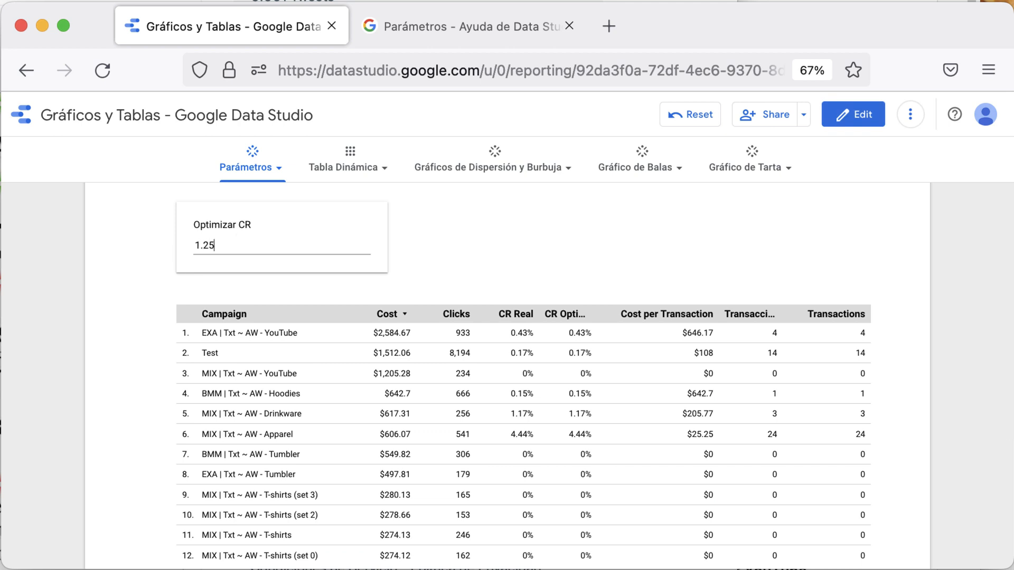
# Apply 1.25 as the Optimizar CR value and return the report to edit mode
pyautogui.press('Return')
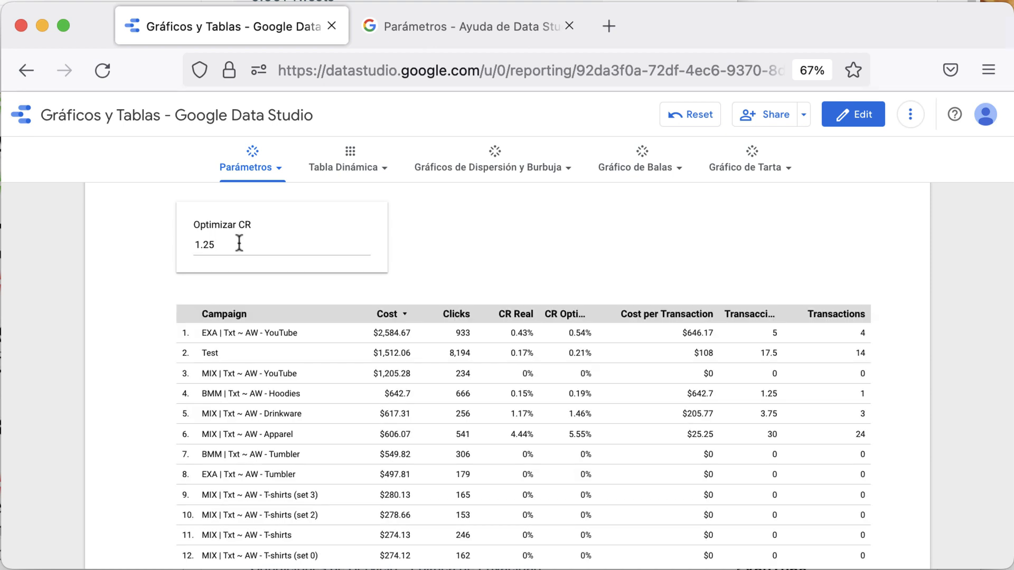
pyautogui.click(851, 116)
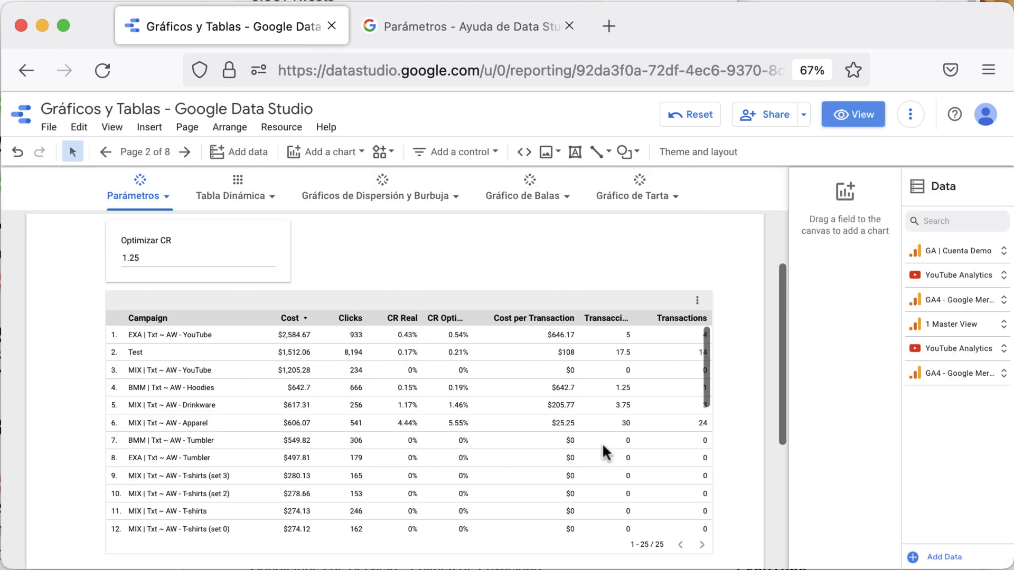
# Move Cost per Transaction to the end of the campaign table's metrics and refit the table's column widths
pyautogui.click(603, 446)
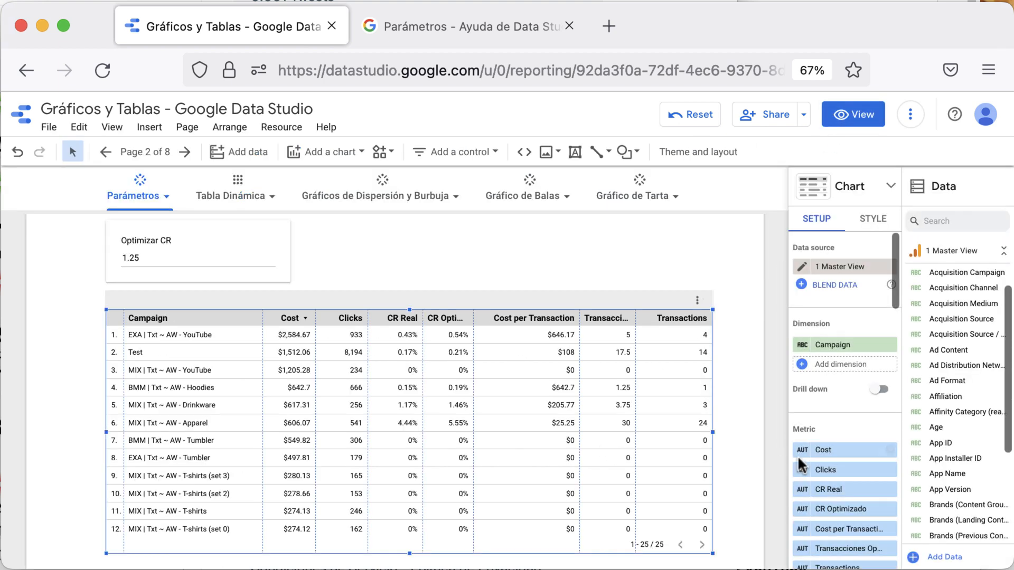
pyautogui.scroll(-1, 862, 481)
pyautogui.scroll(-2, 862, 481)
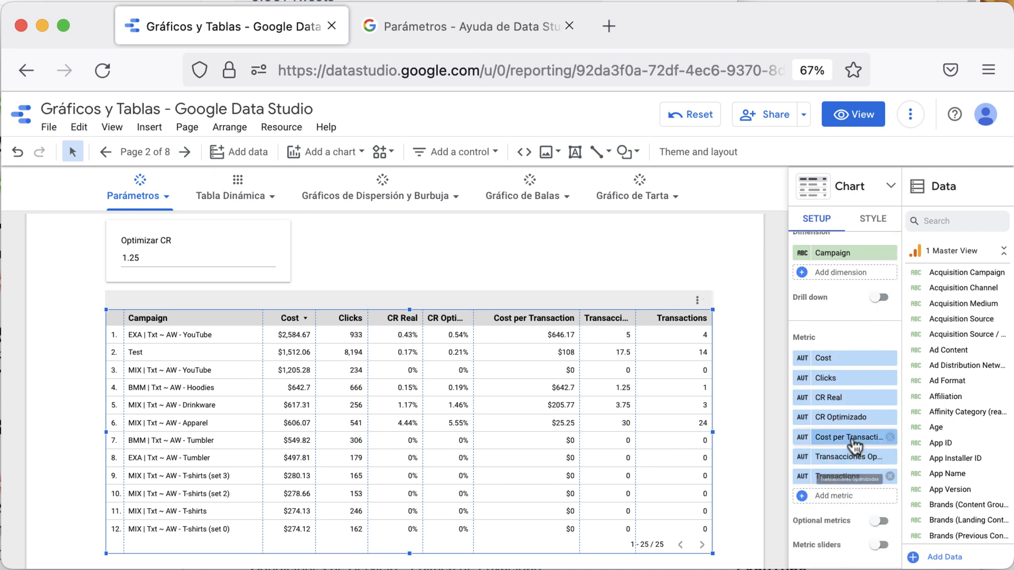
pyautogui.moveTo(845, 439); pyautogui.dragTo(858, 476)
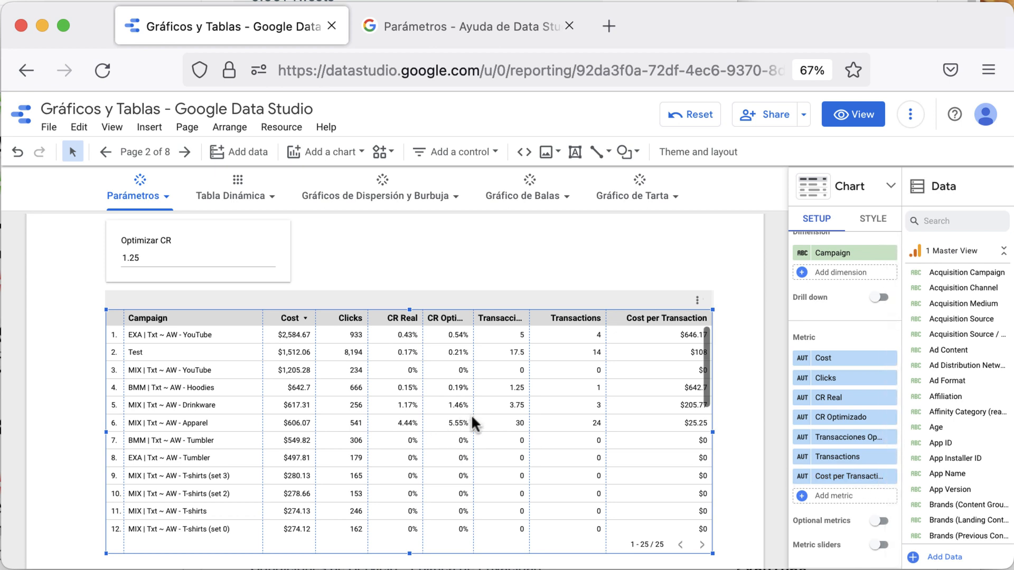
pyautogui.doubleClick(606, 366)
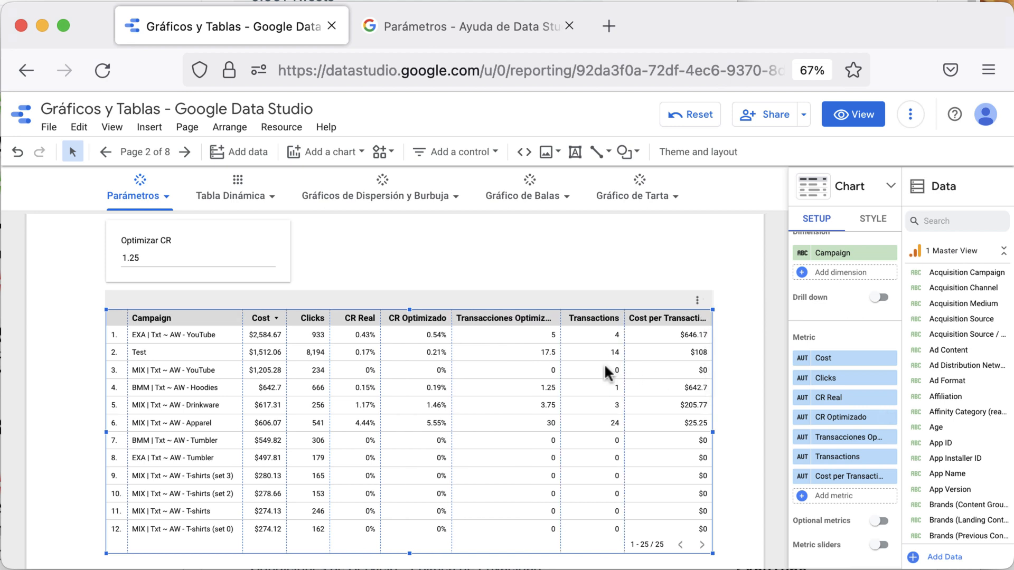
# Move the Transactions metric ahead of Transacciones Optimizadas in the campaign table and switch the report to view mode
pyautogui.moveTo(837, 457); pyautogui.dragTo(838, 429)
pyautogui.click(852, 115)
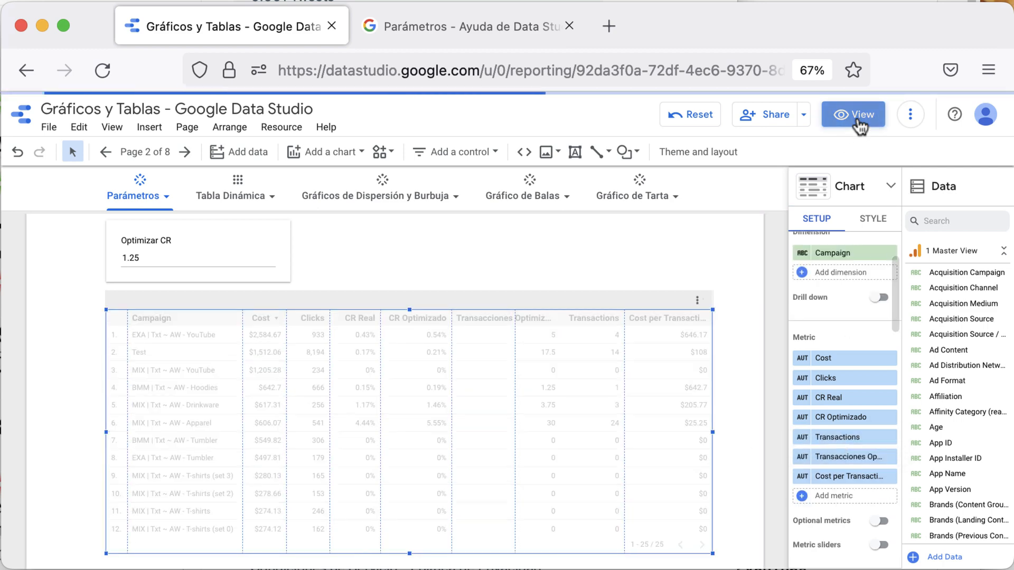
pyautogui.scroll(-1, 607, 312)
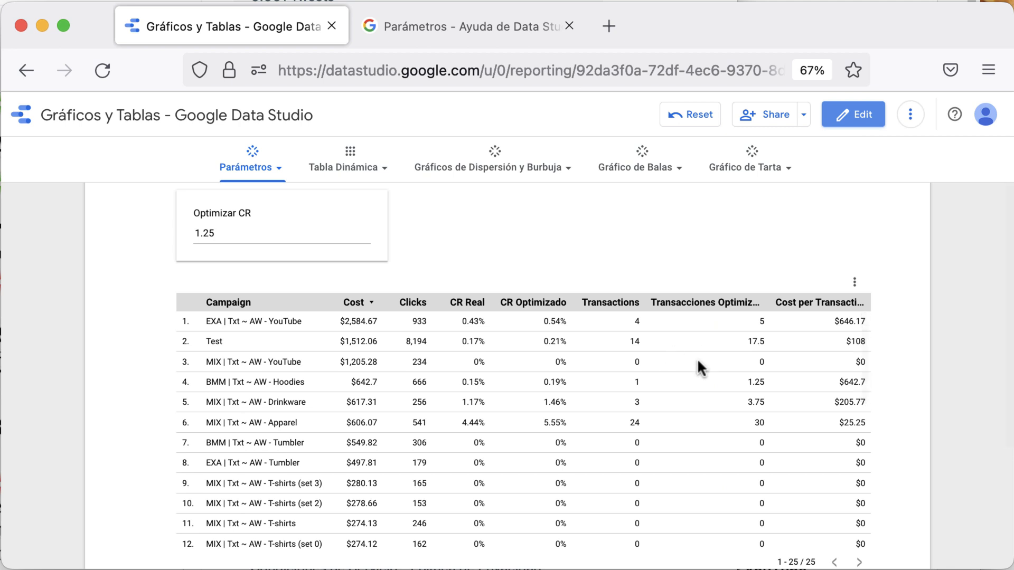
# Set the Optimizar CR input box to 2.75
pyautogui.click(290, 230)
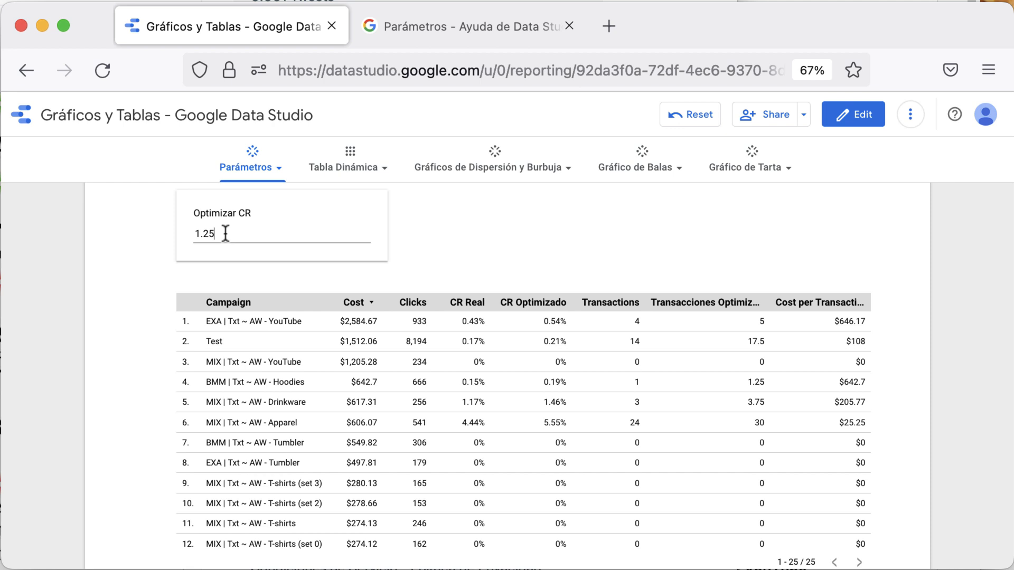
pyautogui.press('BackSpace')
pyautogui.press('BackSpace')
pyautogui.write('2.')
pyautogui.press('Return')
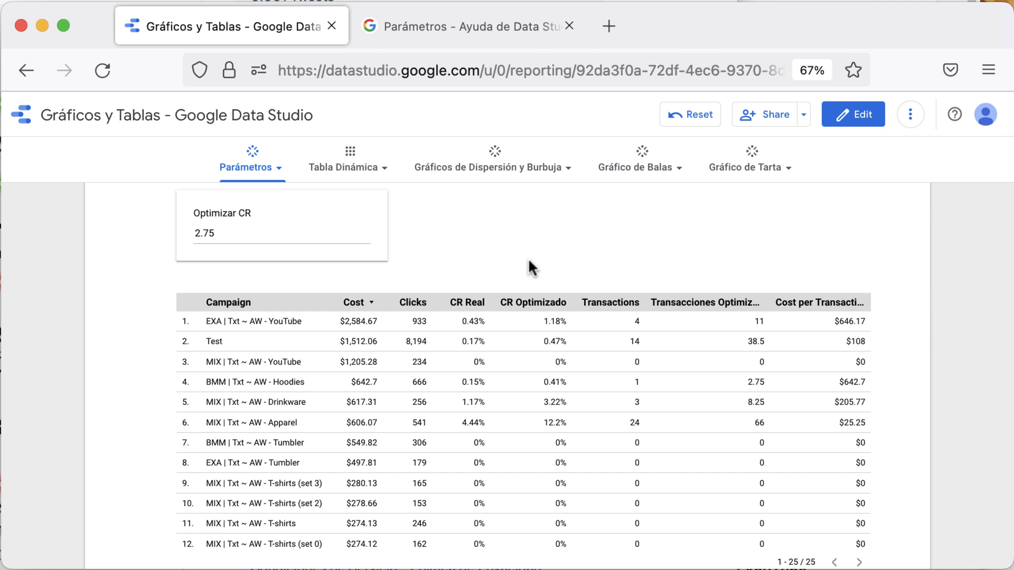
# In edit mode, copy the formula of the campaign table's Transacciones Optimizadas metric and close its field editor without changes
pyautogui.click(855, 120)
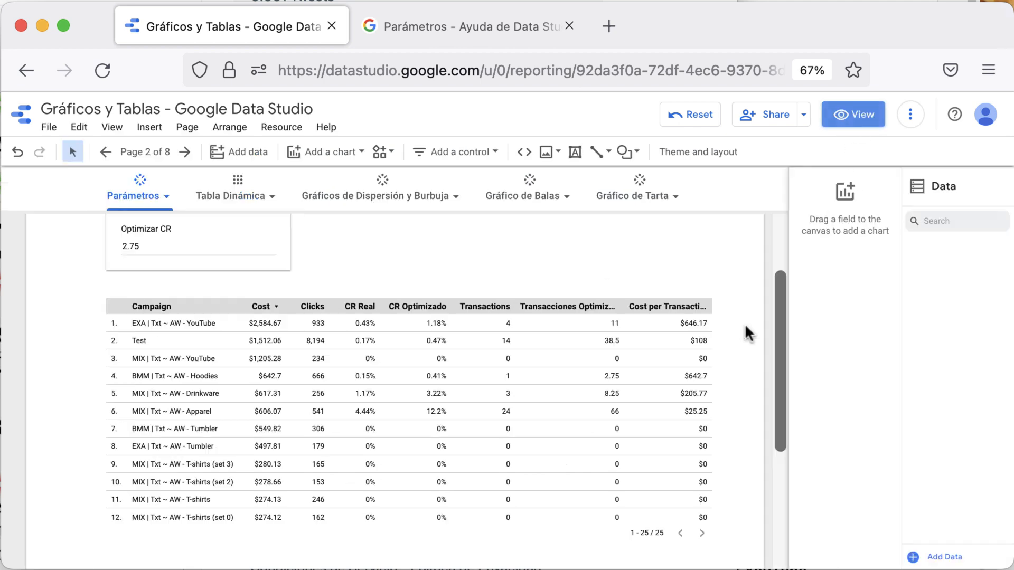
pyautogui.click(701, 342)
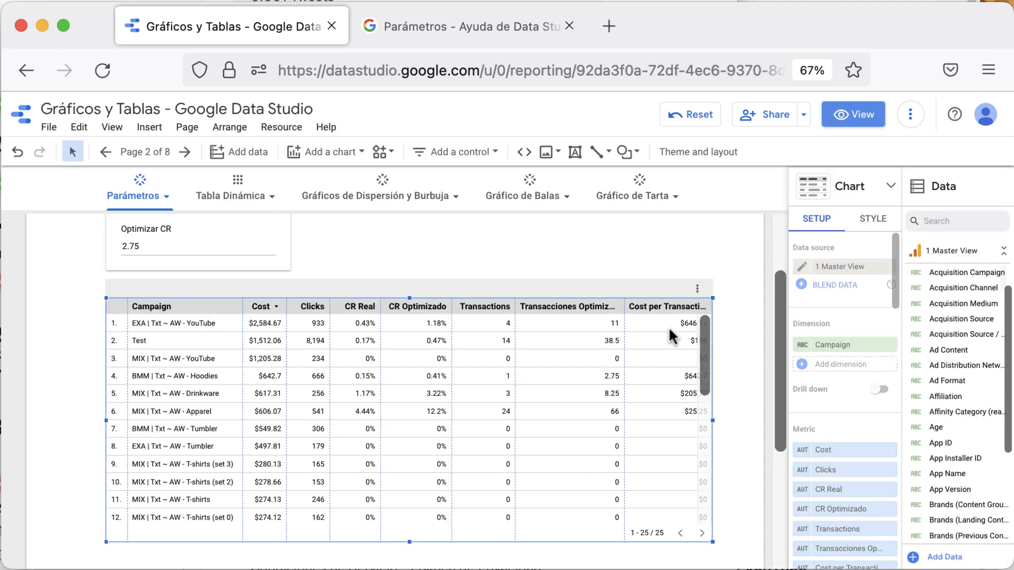
pyautogui.scroll(-5, 819, 349)
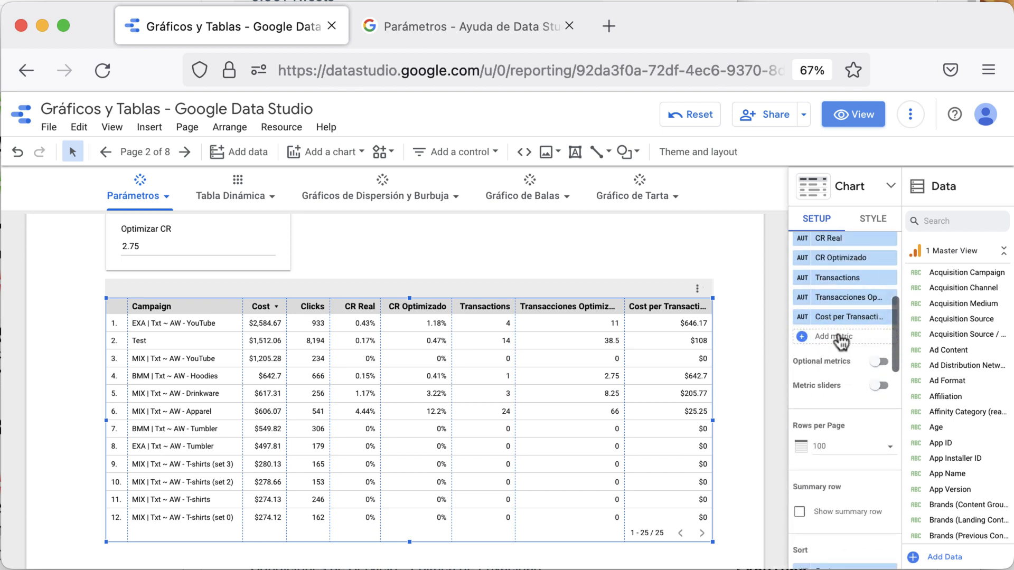
pyautogui.click(802, 296)
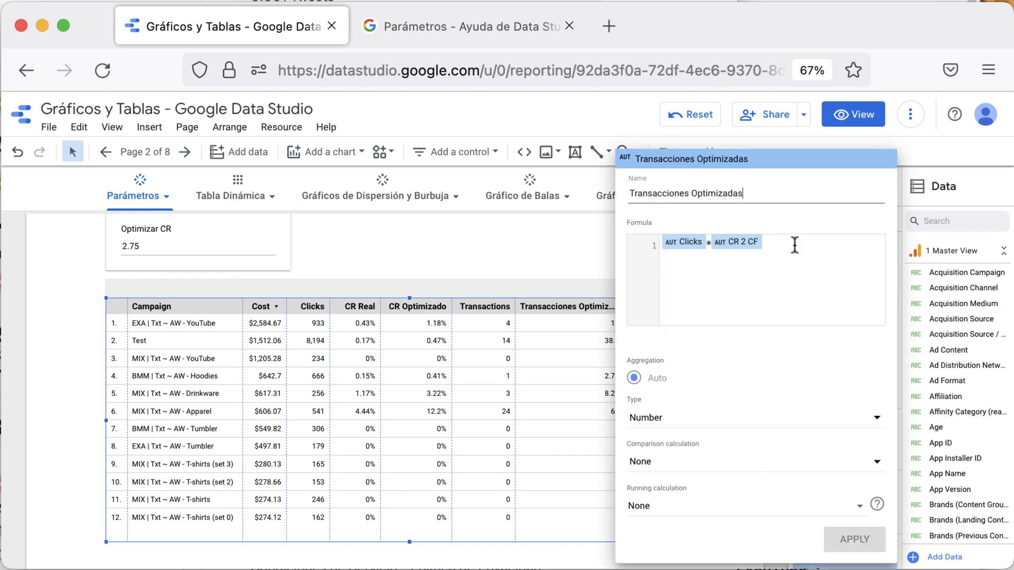
pyautogui.moveTo(794, 242); pyautogui.dragTo(653, 235)
pyautogui.press('super+c')
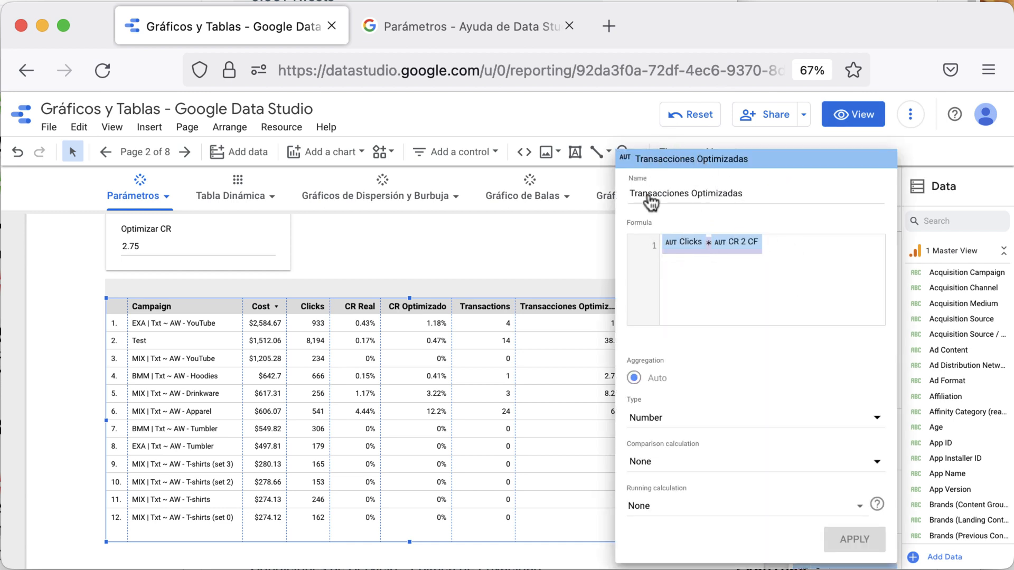
pyautogui.press('Escape')
# Create a calculated metric in the campaign table named CPA 2 with the formula Cost/(Clicks*CR 2 CF)
pyautogui.click(872, 342)
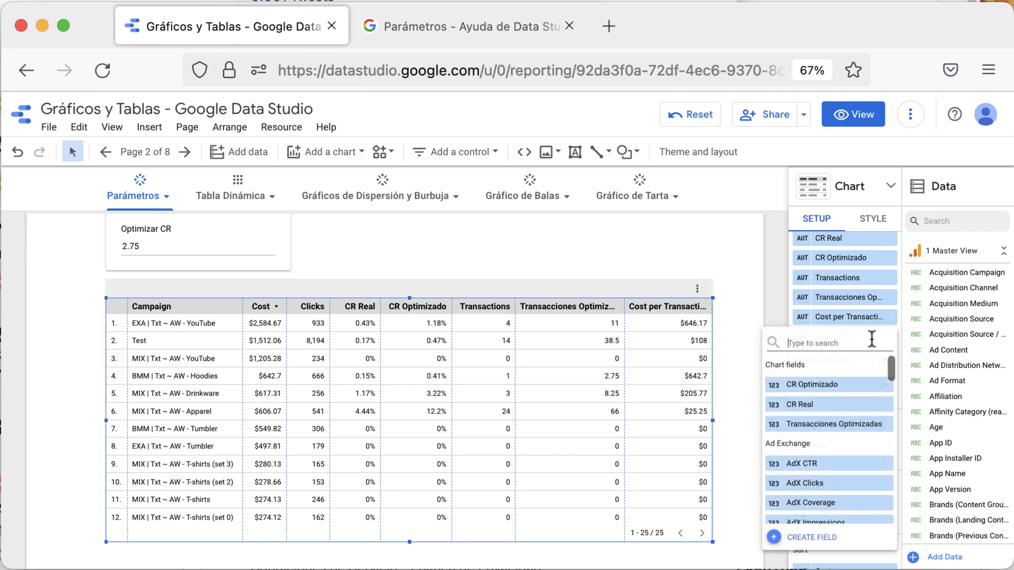
pyautogui.click(830, 537)
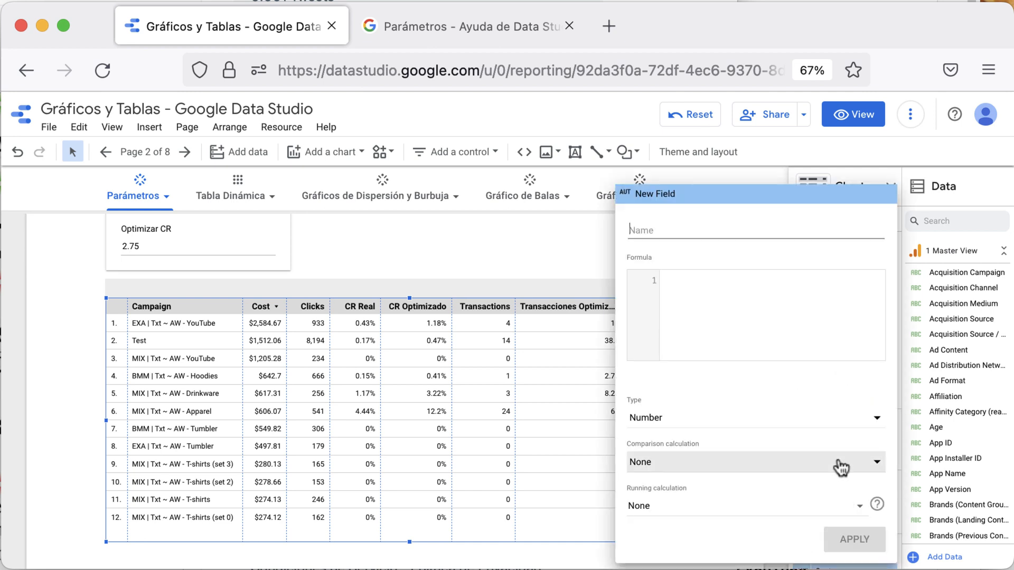
pyautogui.click(729, 299)
pyautogui.write('cost /')
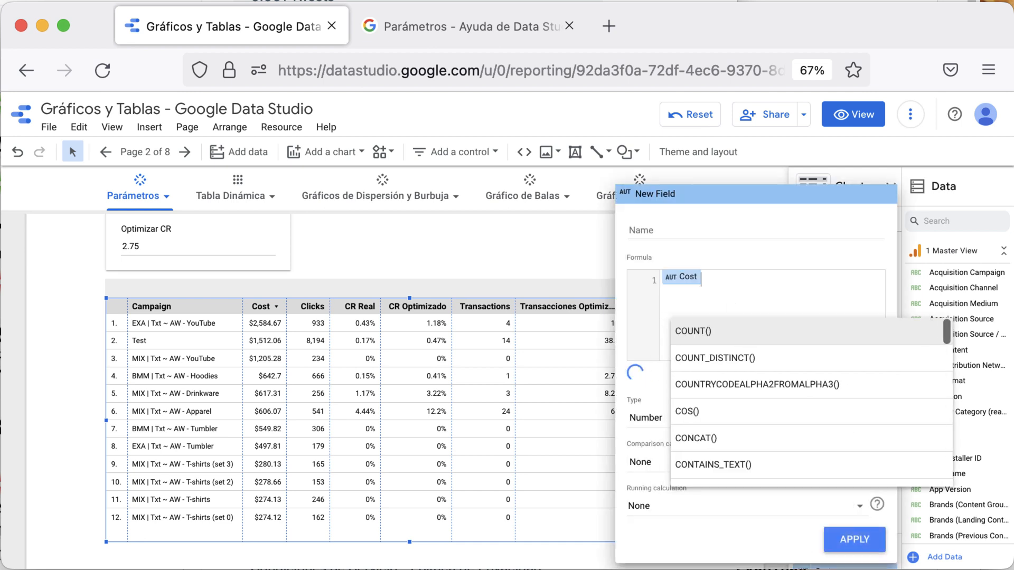
pyautogui.press('super+v')
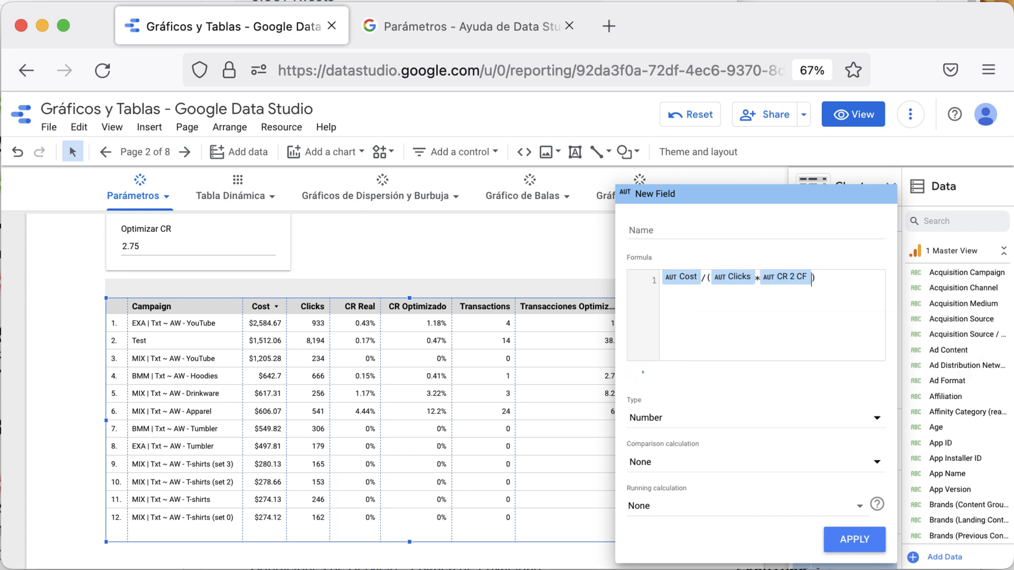
pyautogui.click(713, 227)
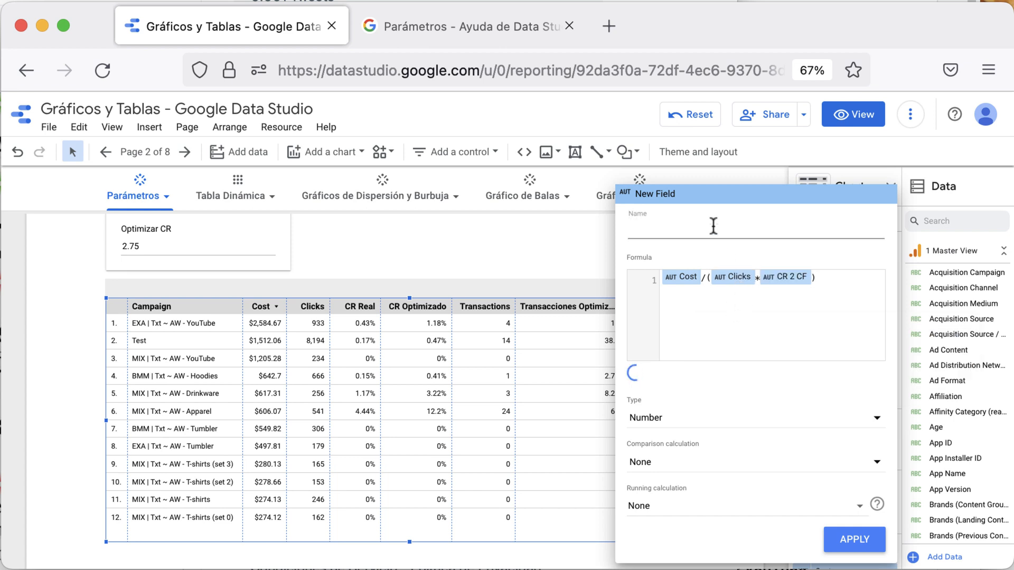
pyautogui.write('CPA 2')
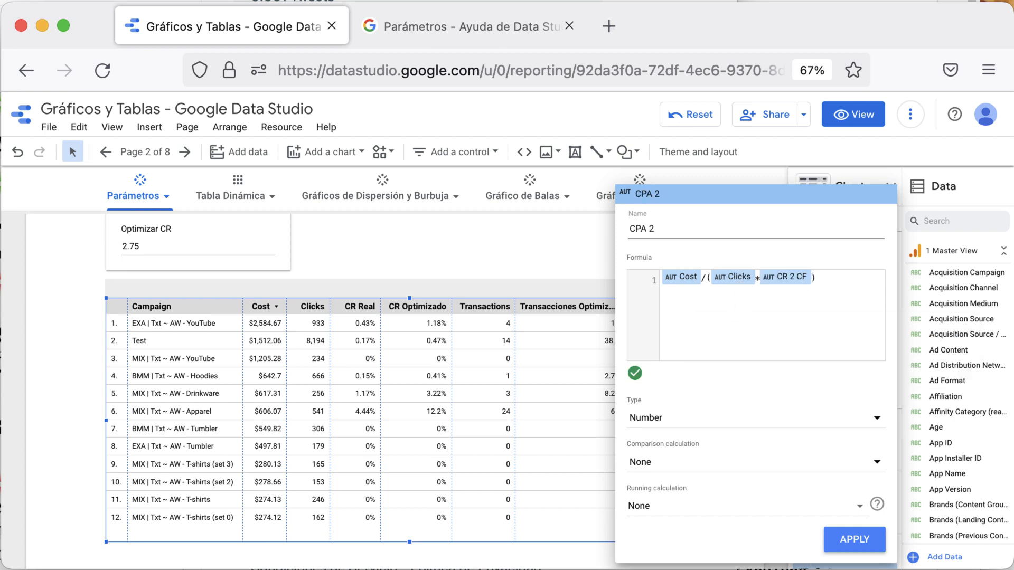
# Set the CPA 2 field's type to the currency USD - US Dollar ($) and apply the field
pyautogui.click(797, 420)
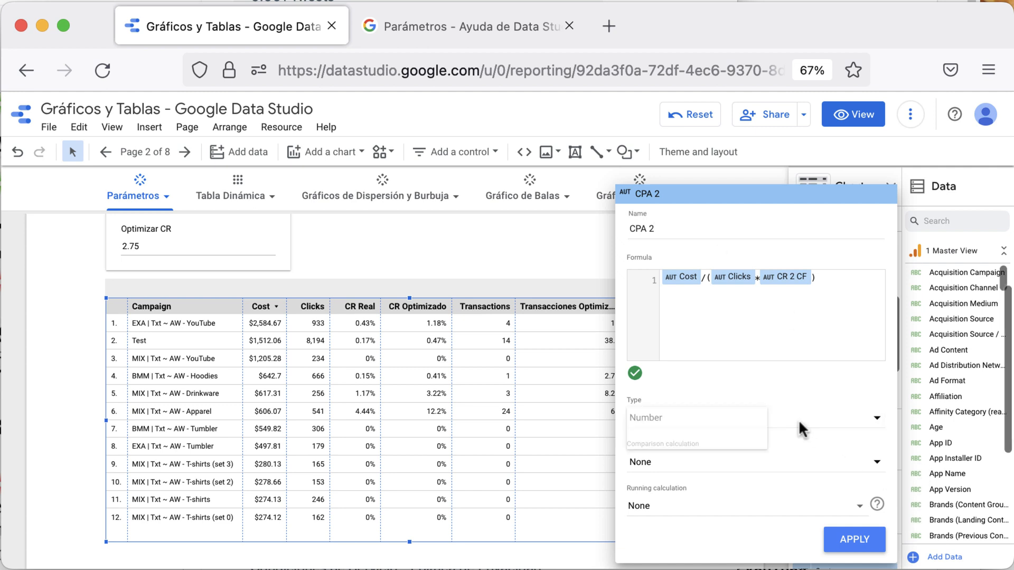
pyautogui.moveTo(794, 430)
pyautogui.moveTo(718, 457)
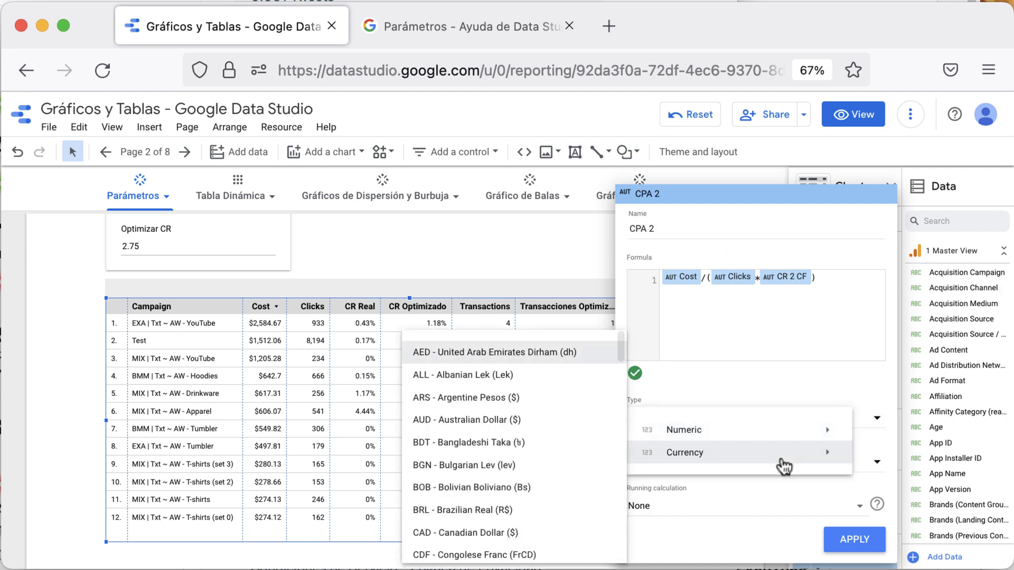
pyautogui.scroll(-2, 566, 457)
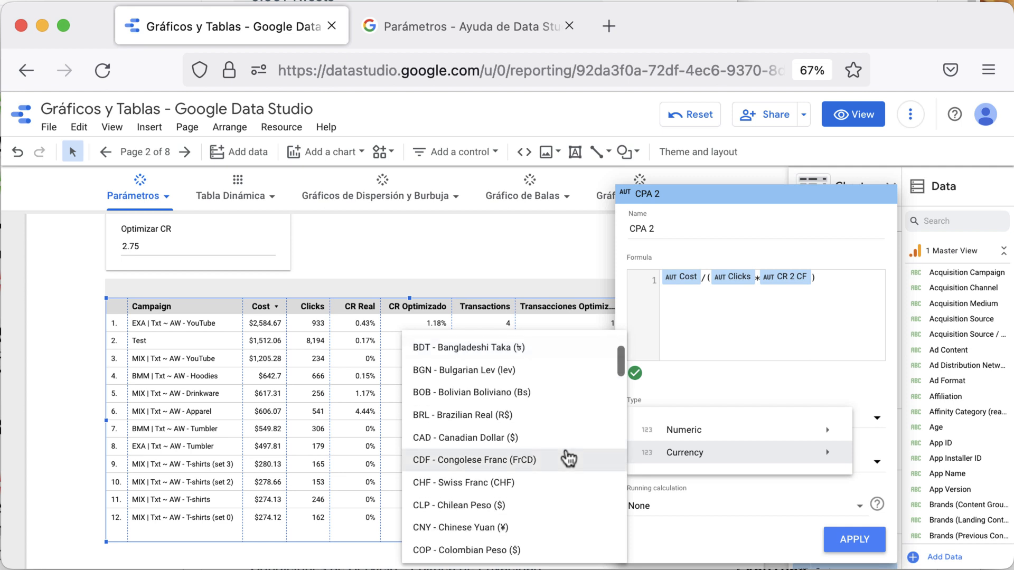
pyautogui.scroll(2, 566, 457)
pyautogui.scroll(-15, 569, 458)
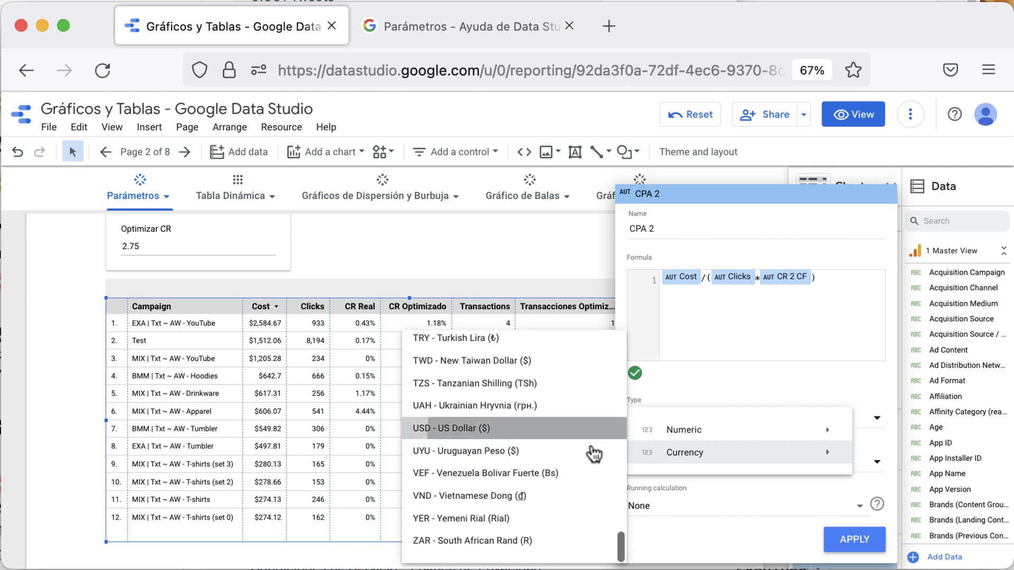
pyautogui.click(581, 446)
pyautogui.click(842, 540)
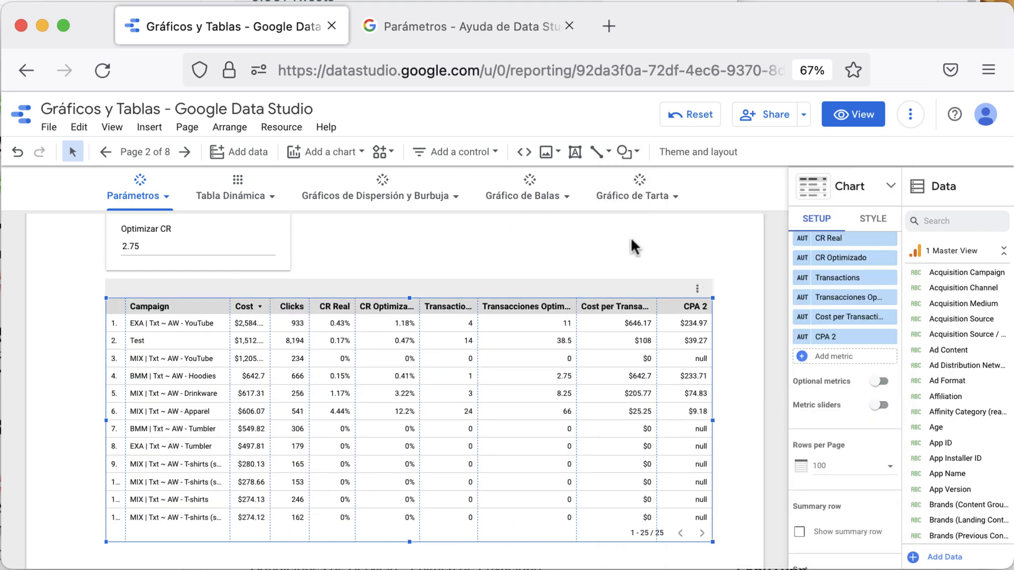
# Switch the report to view mode and set the Optimizar CR input box to 1.35
pyautogui.scroll(3, 845, 306)
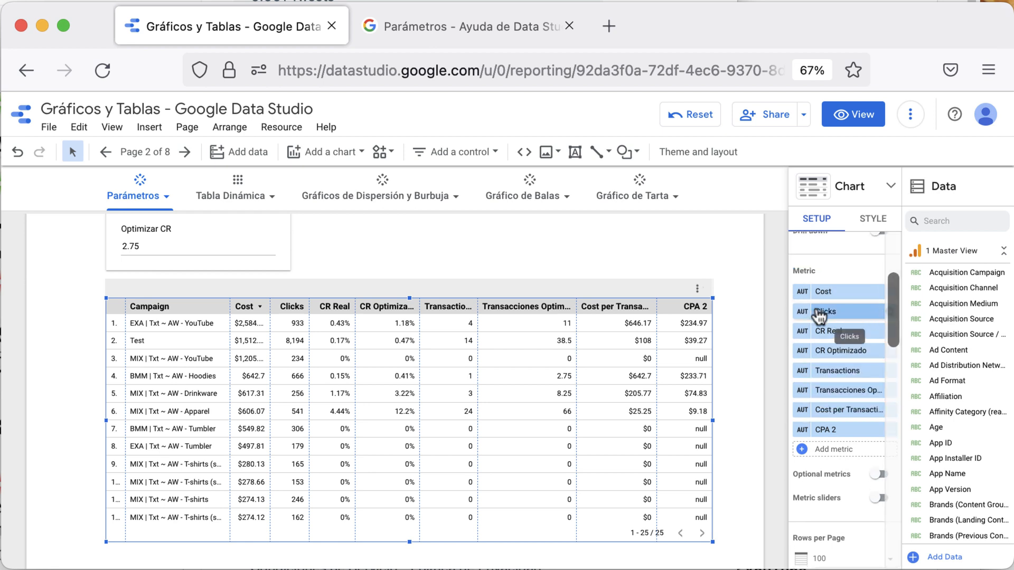
pyautogui.click(856, 115)
pyautogui.scroll(-1, 854, 223)
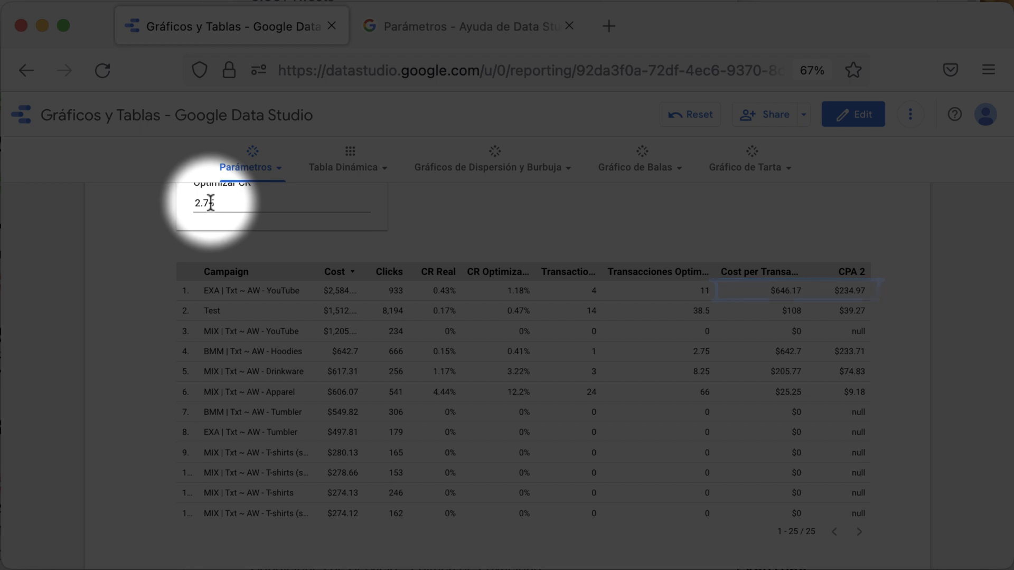
pyautogui.press('BackSpace')
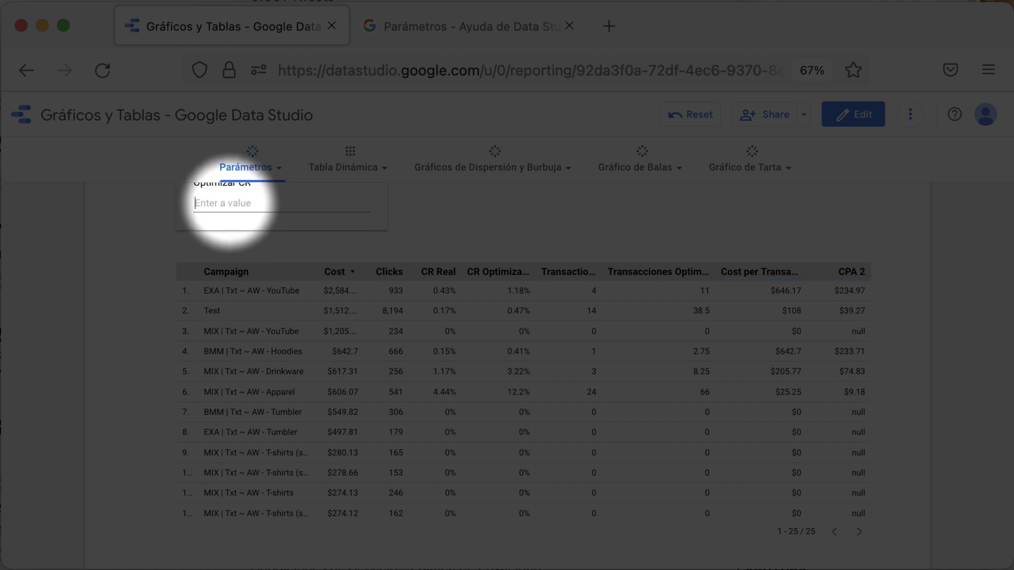
pyautogui.write('1.35')
pyautogui.press('Return')
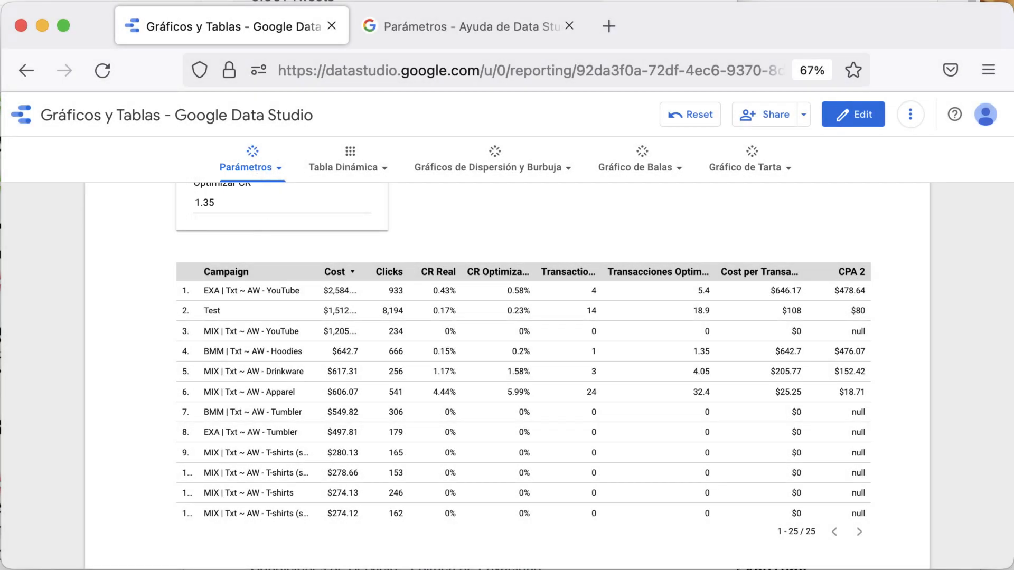
# Set the Optimizar CR input box to 0.05 and review the campaign table
pyautogui.click(225, 198)
pyautogui.press('BackSpace')
pyautogui.write('0.')
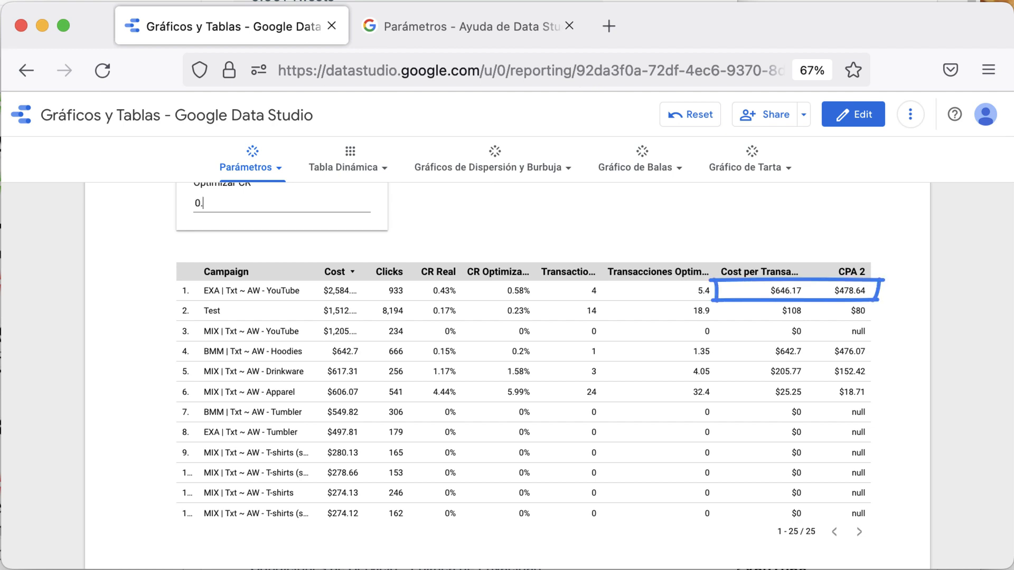
pyautogui.write('05')
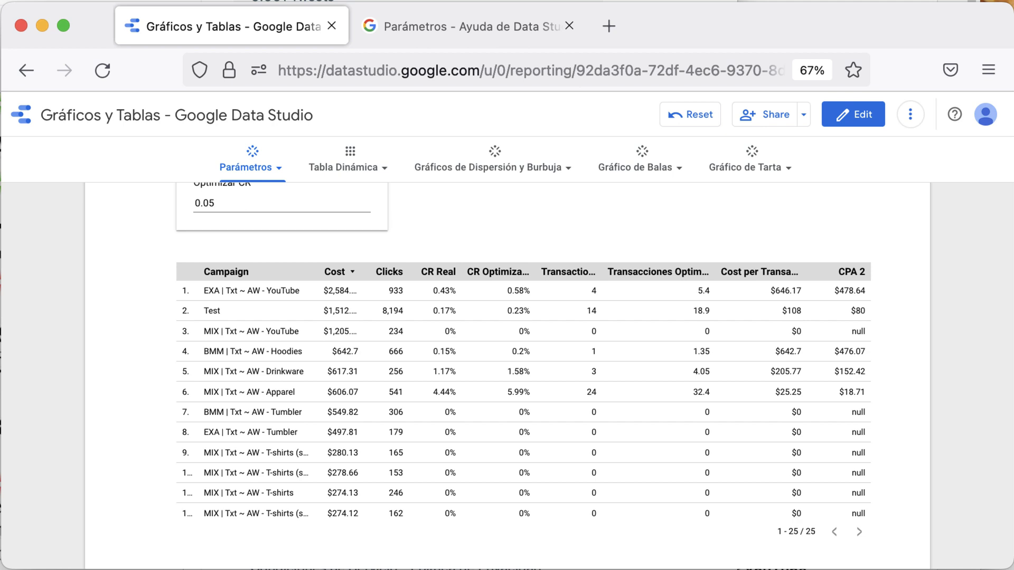
pyautogui.press('Return')
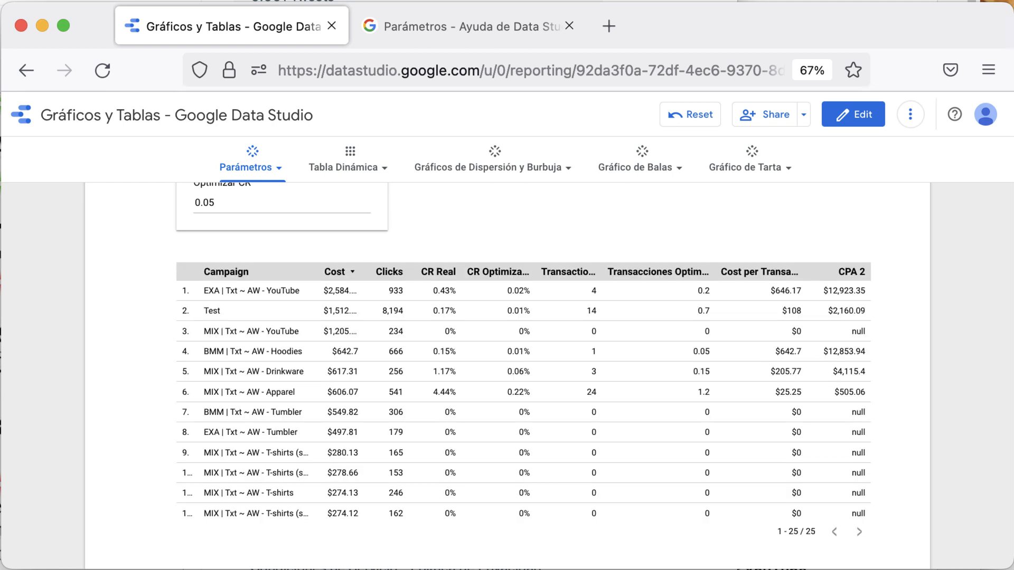
pyautogui.scroll(2, 516, 255)
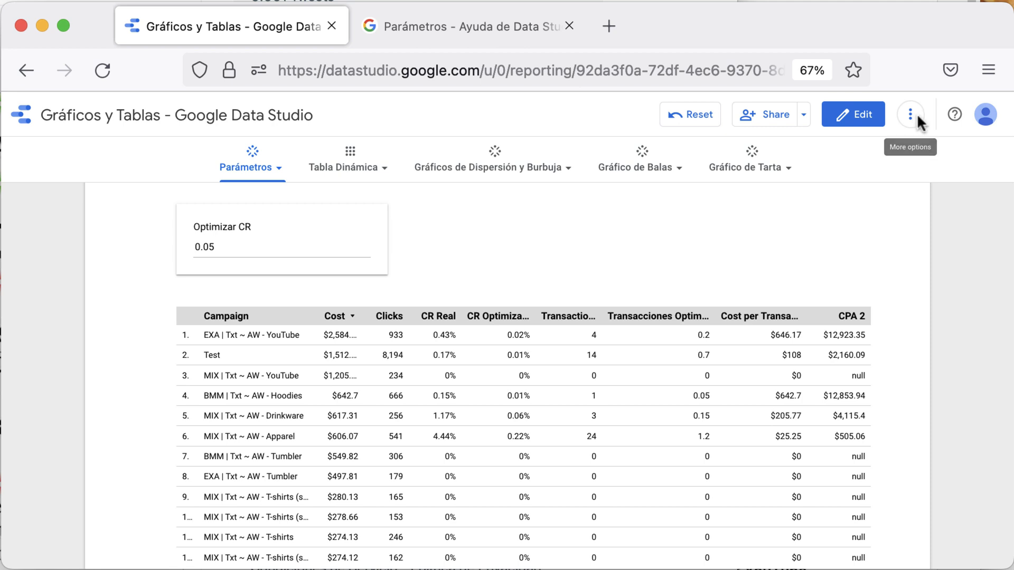
pyautogui.scroll(-2, 995, 247)
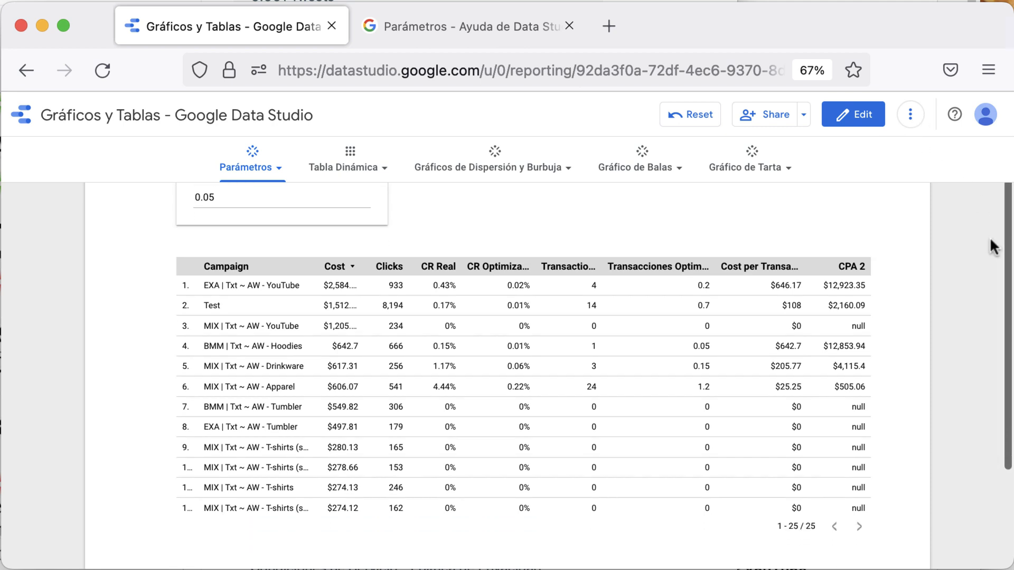